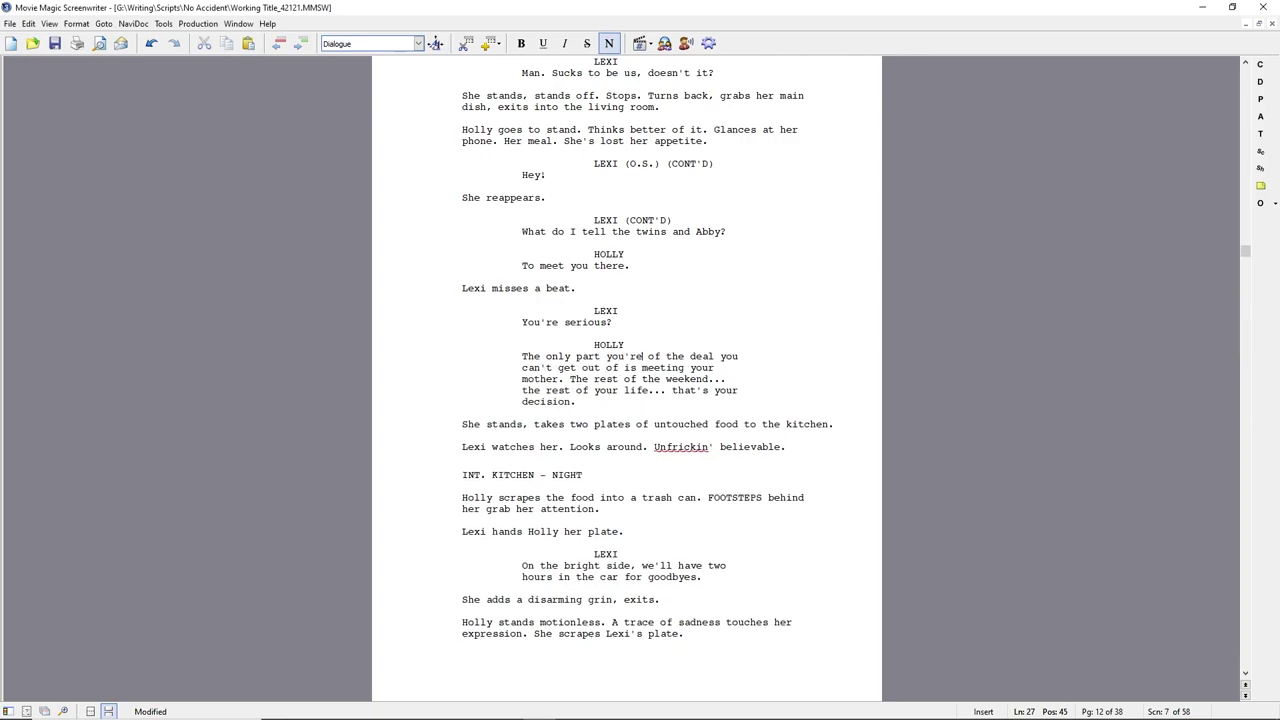
Reword the start of Holly's last speech to read "The only part you're bound to is meeting your mother."
key(ctrl+shift+Right)
key(ctrl+shift+Right)
key(ctrl+shift+Right)
key(ctrl+shift+Right)
key(ctrl+shift+Right)
key(ctrl+shift+Right)
key(ctrl+shift+Right)
key(ctrl+shift+Right)
key(ctrl+shift+Right)
key(ctrl+shift+Right)
key(Delete)
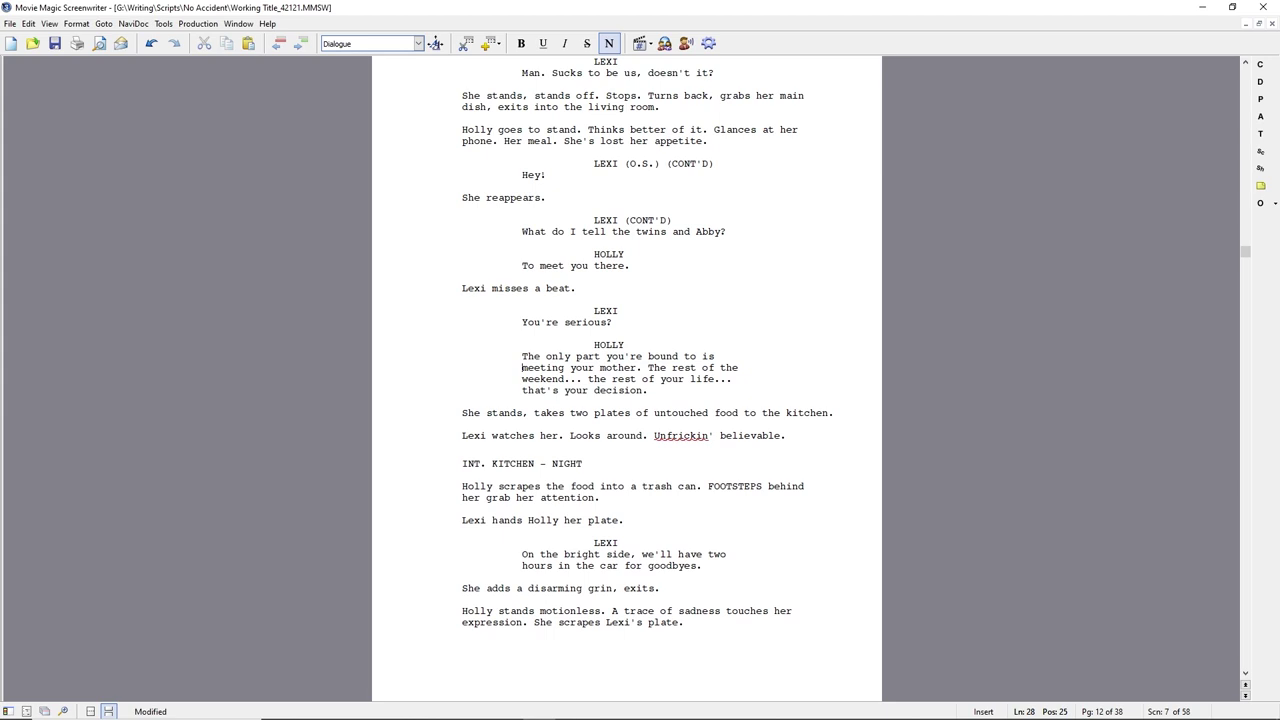
Replace "exits" in the action line about Lexi's disarming grin with "starts off. Thinks of something."
click(625, 588)
text(starts off. T)
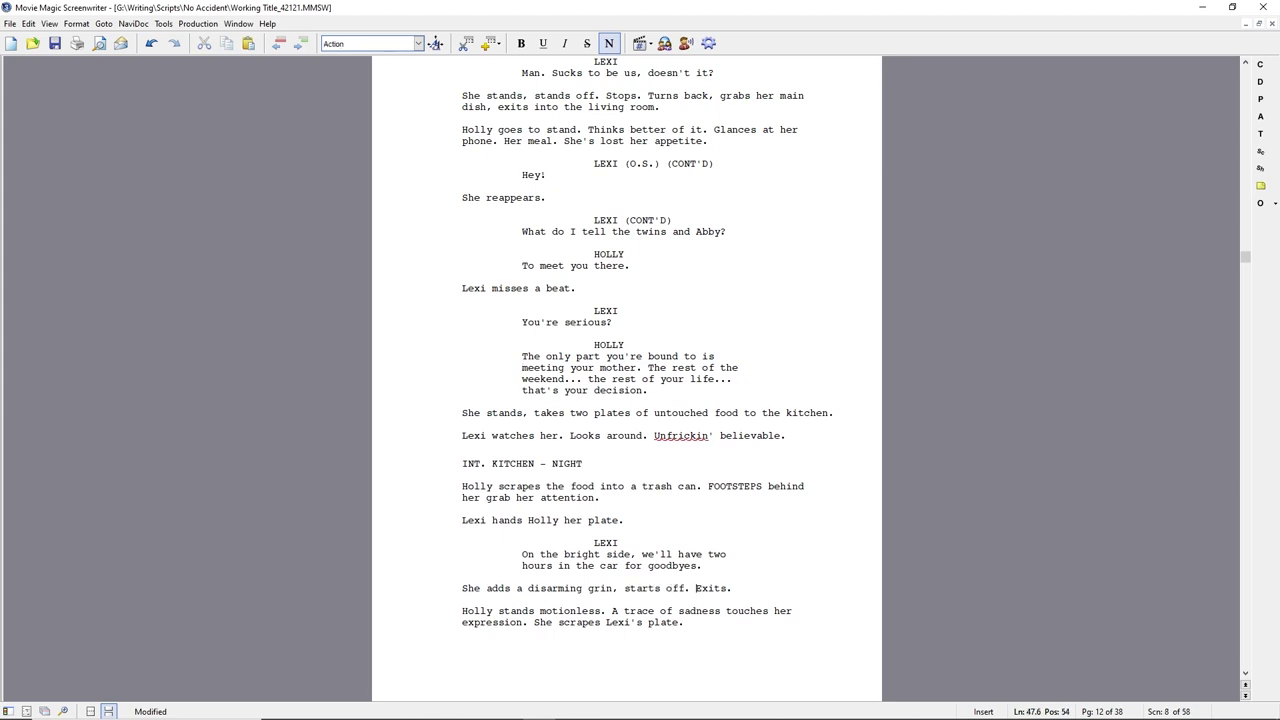
text(hinks of something.)
key(Delete)
key(Delete)
key(Delete)
key(Delete)
key(Delete)
key(Delete)
Add a Lexi character cue below that action line with the dialogue "Can I tell my friends?"
key(Return)
text(L)
key(Return)
text(Can I tell my friends?)
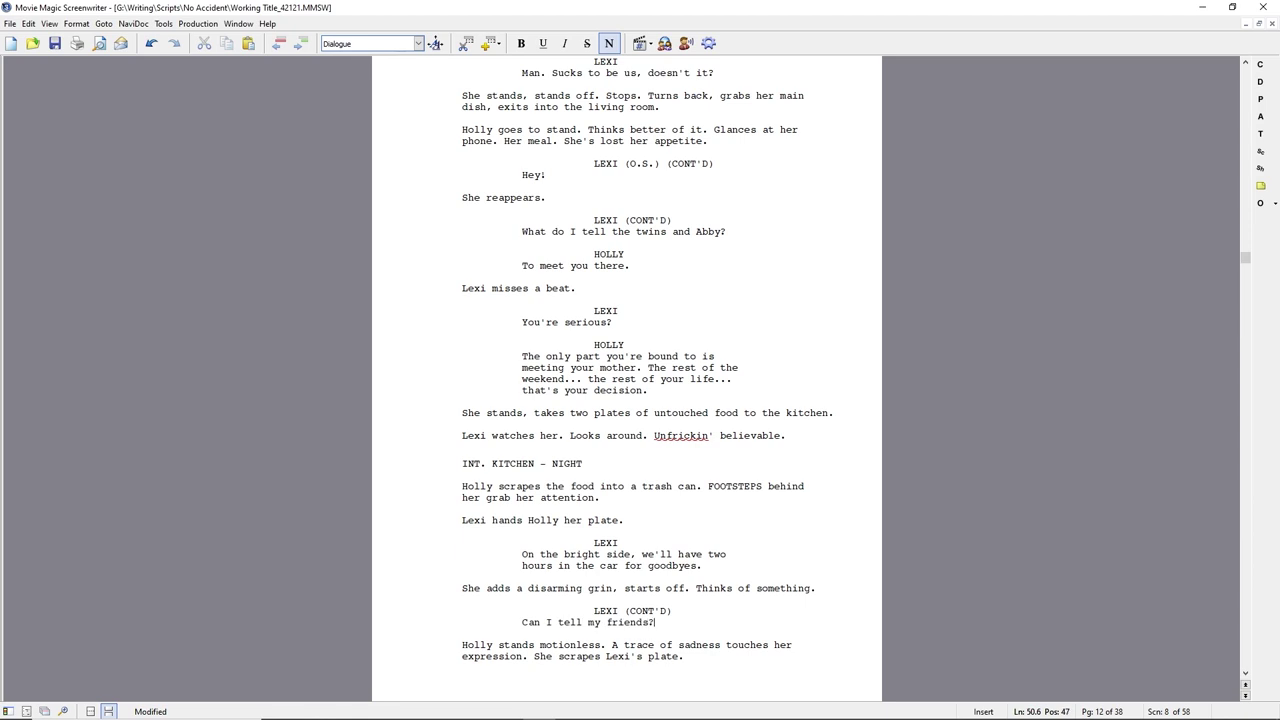
Add the action line "Holly turns. Her expression says 'no.'" below Lexi's question
key(Return)
text(Holly turns, glances at her. Her)
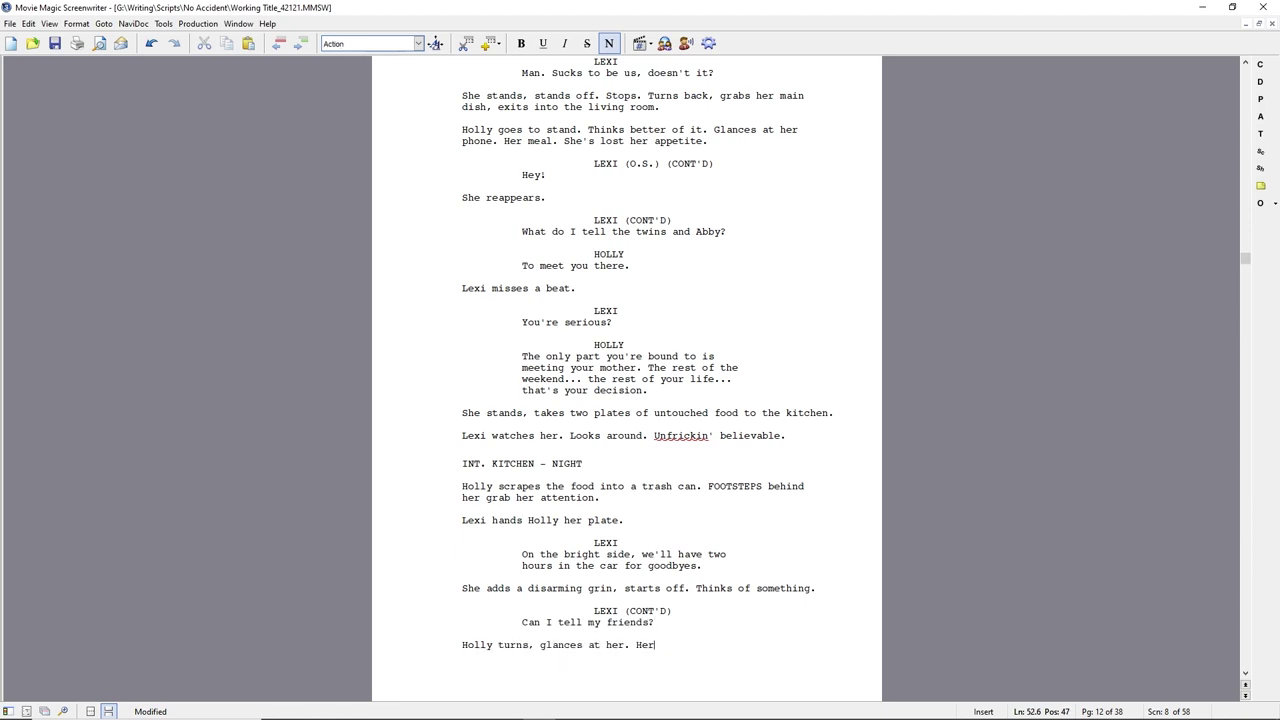
key(BackSpace)
key(BackSpace)
key(BackSpace)
key(BackSpace)
key(BackSpace)
key(BackSpace)
key(BackSpace)
key(BackSpace)
key(BackSpace)
key(BackSpace)
key(BackSpace)
key(BackSpace)
key(BackSpace)
key(BackSpace)
key(BackSpace)
key(BackSpace)
key(BackSpace)
key(BackSpace)
key(BackSpace)
key(BackSpace)
text(. Her expression says "no.")
Add a Holly character cue after the new action line and try the dialogue "At the stroke of midnight" before clearing it
key(Return)
text(HOLL)
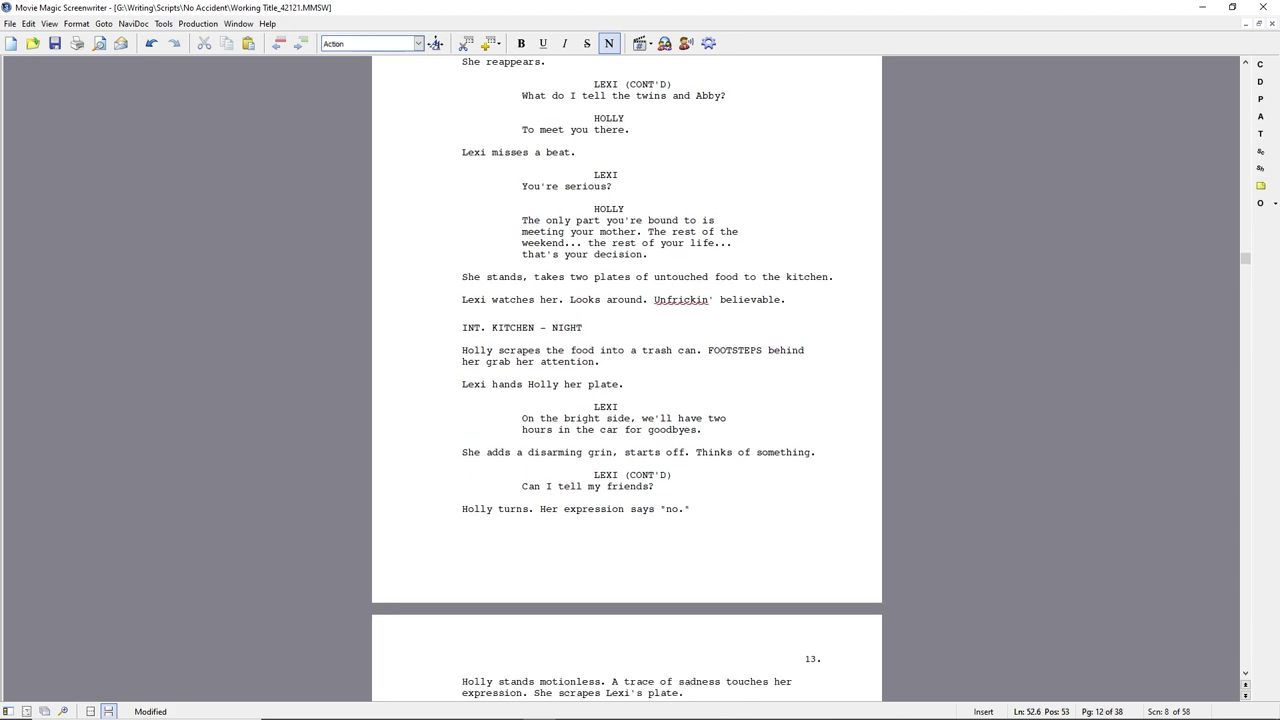
key(Return)
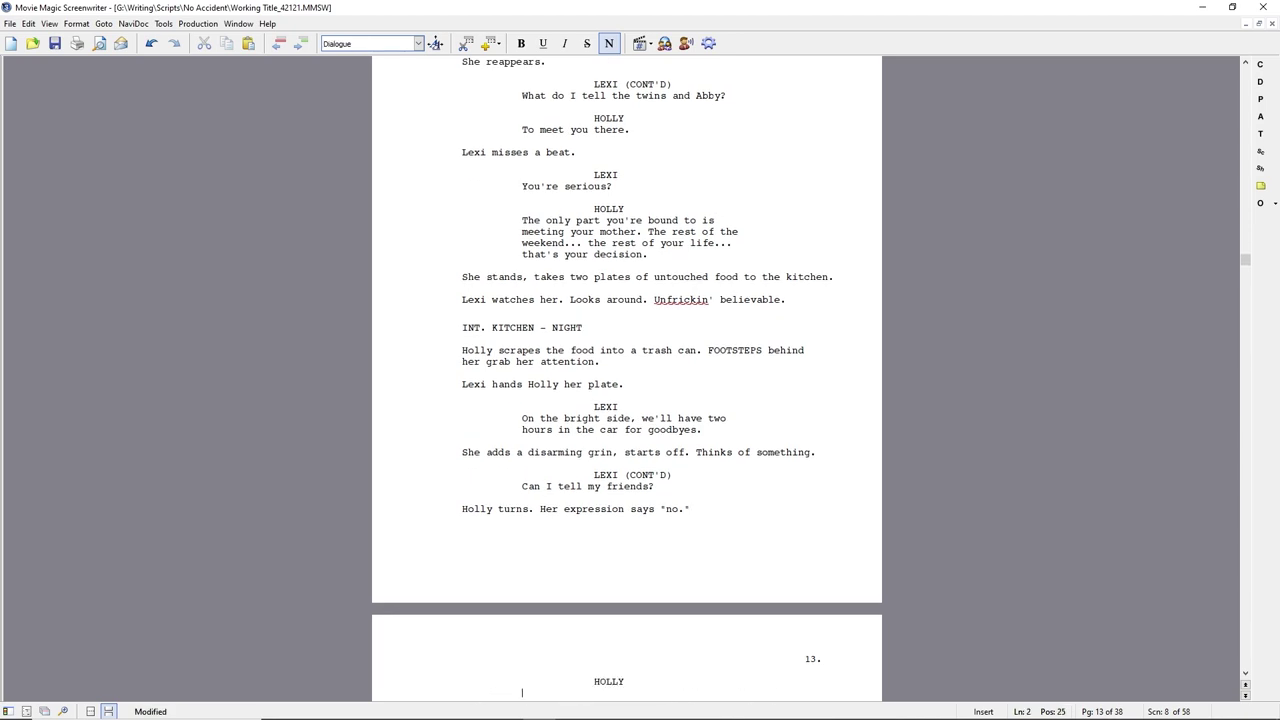
text(At the stroke of midnight)
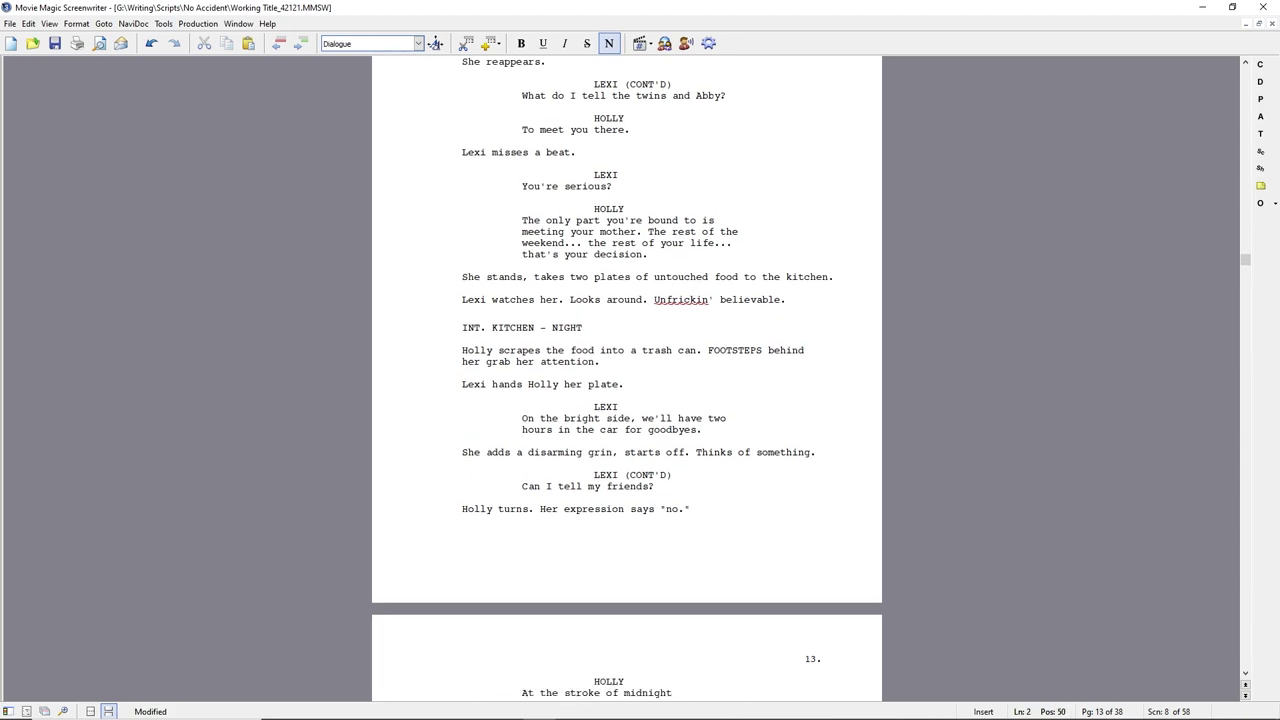
key(ctrl+BackSpace)
key(ctrl+BackSpace)
key(ctrl+BackSpace)
key(ctrl+BackSpace)
key(ctrl+BackSpace)
Try replacing Lexi's question about her friends with "Can I tell them about..." and clear the dialogue
click(654, 487)
key(shift+Home)
text(Can I tell them about)
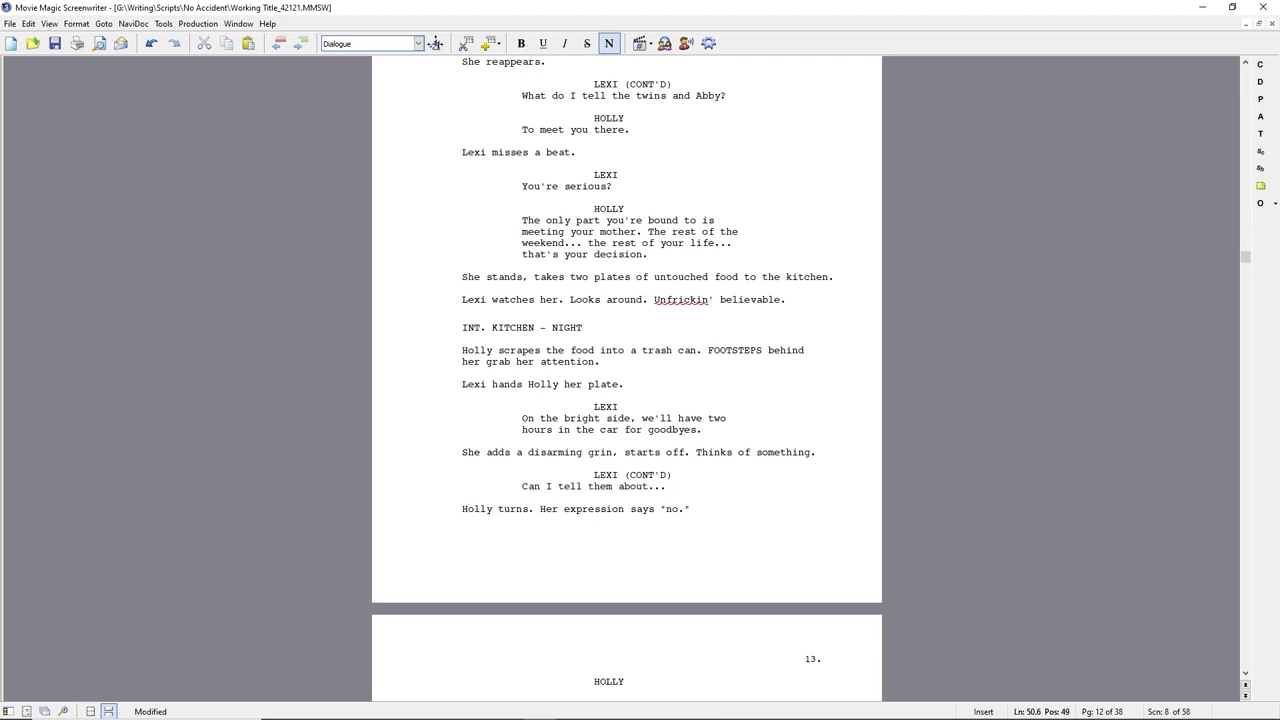
key(ctrl+BackSpace)
key(ctrl+BackSpace)
key(ctrl+BackSpace)
key(ctrl+BackSpace)
key(ctrl+BackSpace)
key(ctrl+BackSpace)
Change the end of Holly's speech about the rest of Lexi's life to "that's up to you."
scroll(627, 372, up, 1)
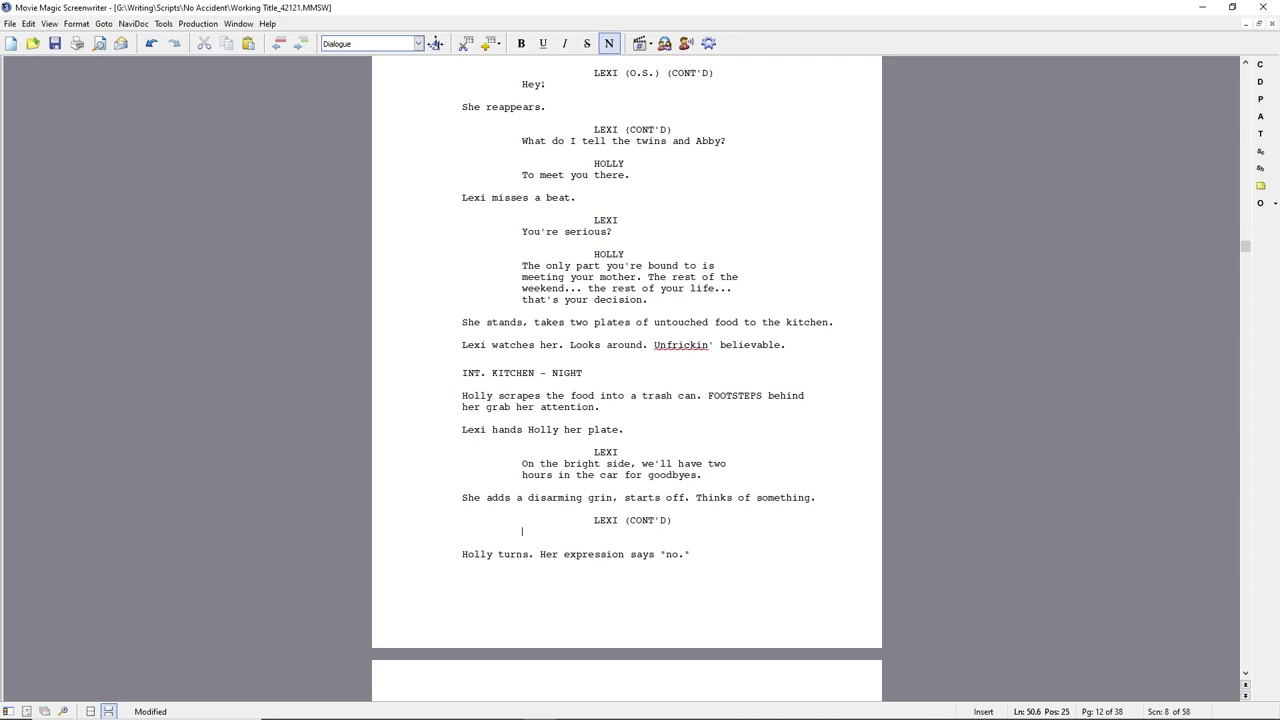
click(566, 300)
text(up to you.Y)
key(shift+End)
key(Delete)
Delete the added Lexi and Holly cues with their action line, and end the disarming grin line with "exits."
scroll(500, 531, down, 2)
drag(592, 418, 651, 625)
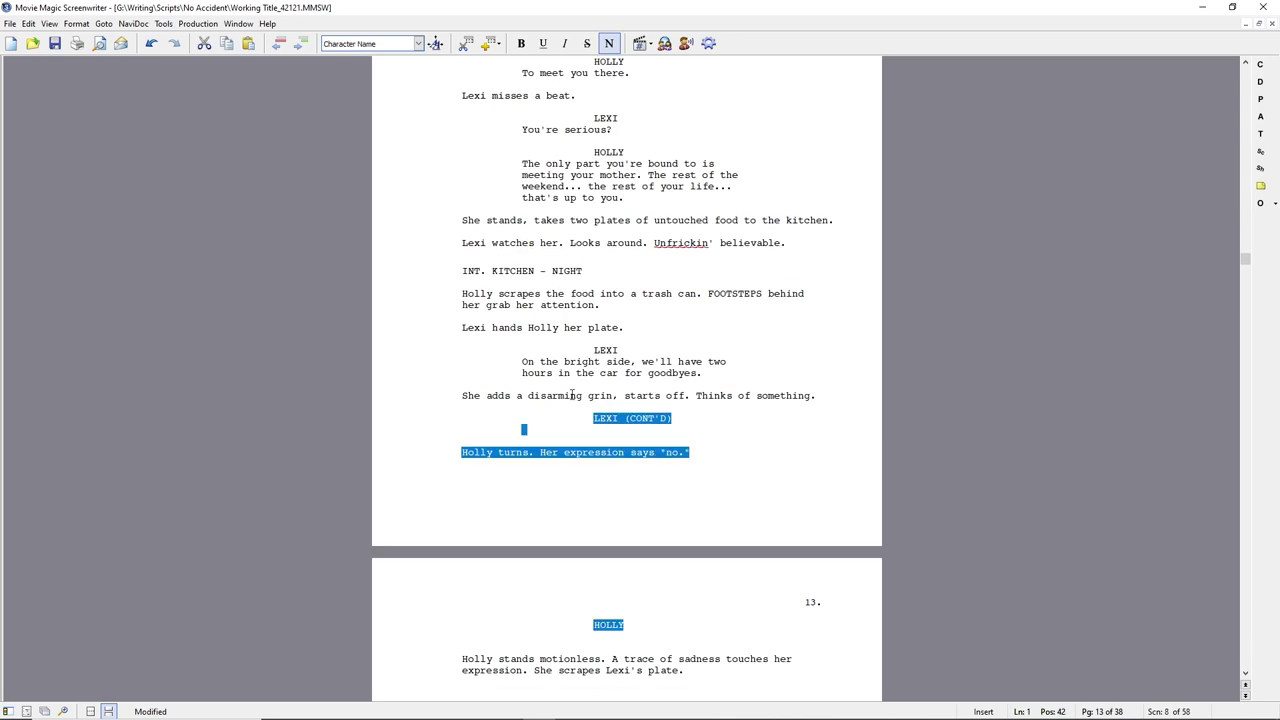
shift+click(625, 396)
key(Delete)
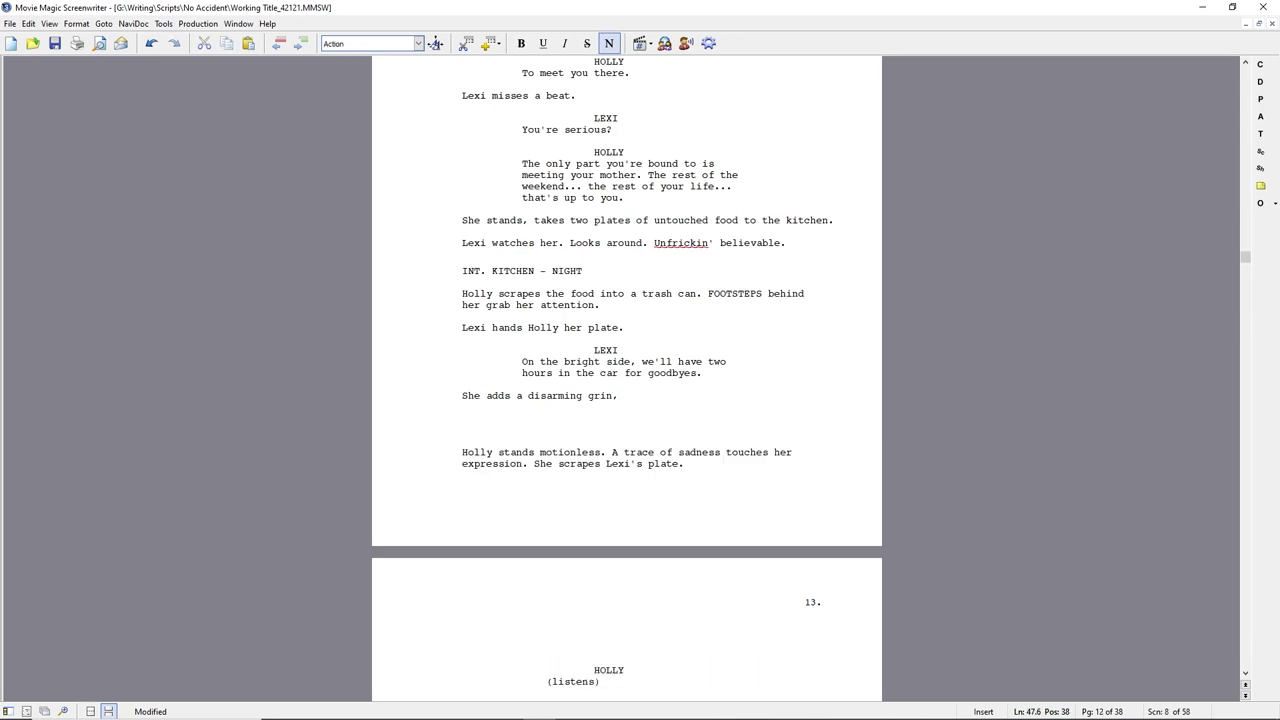
key(End)
text(exits.)
key(Down)
key(shift+Down)
key(shift+Down)
key(Delete)
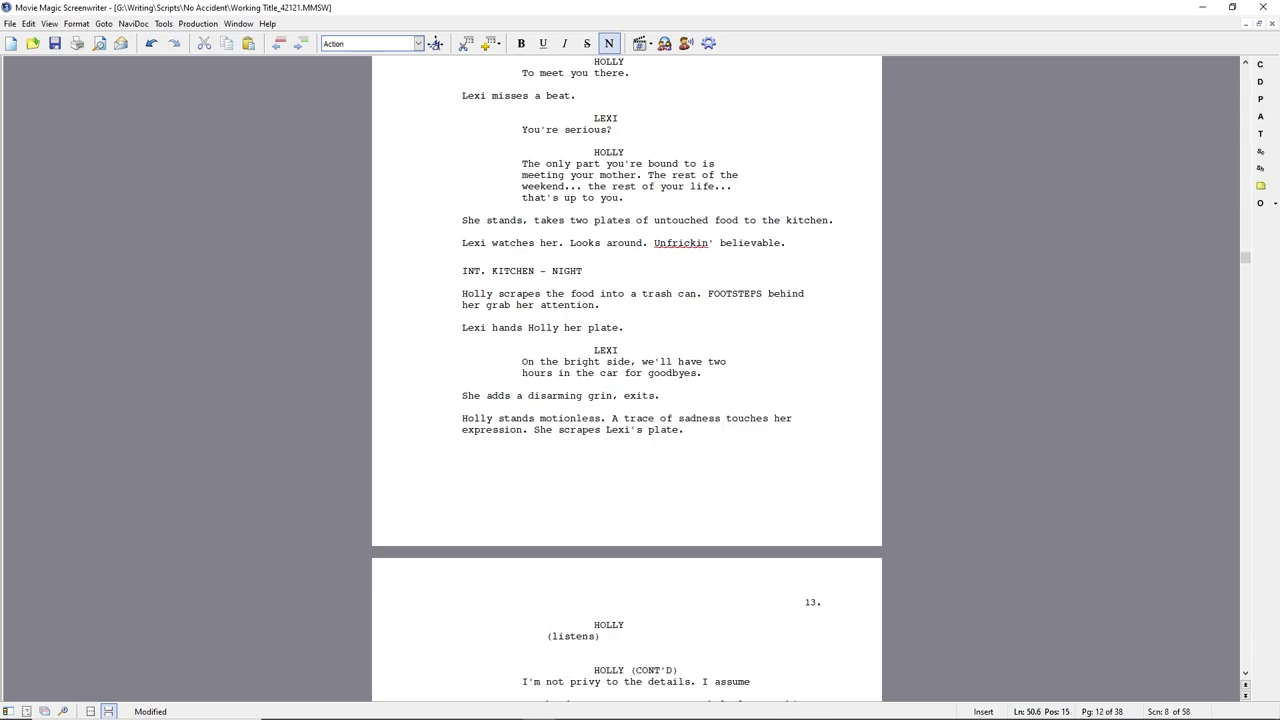
Insert "the food off" before "Lexi's plate" and add the scene heading "INT. LEXI'S BEDROOM - NIGHT" below
text(the food off)
key(Return)
text(INT. LEXI'S BEDROOM - NIGHT)
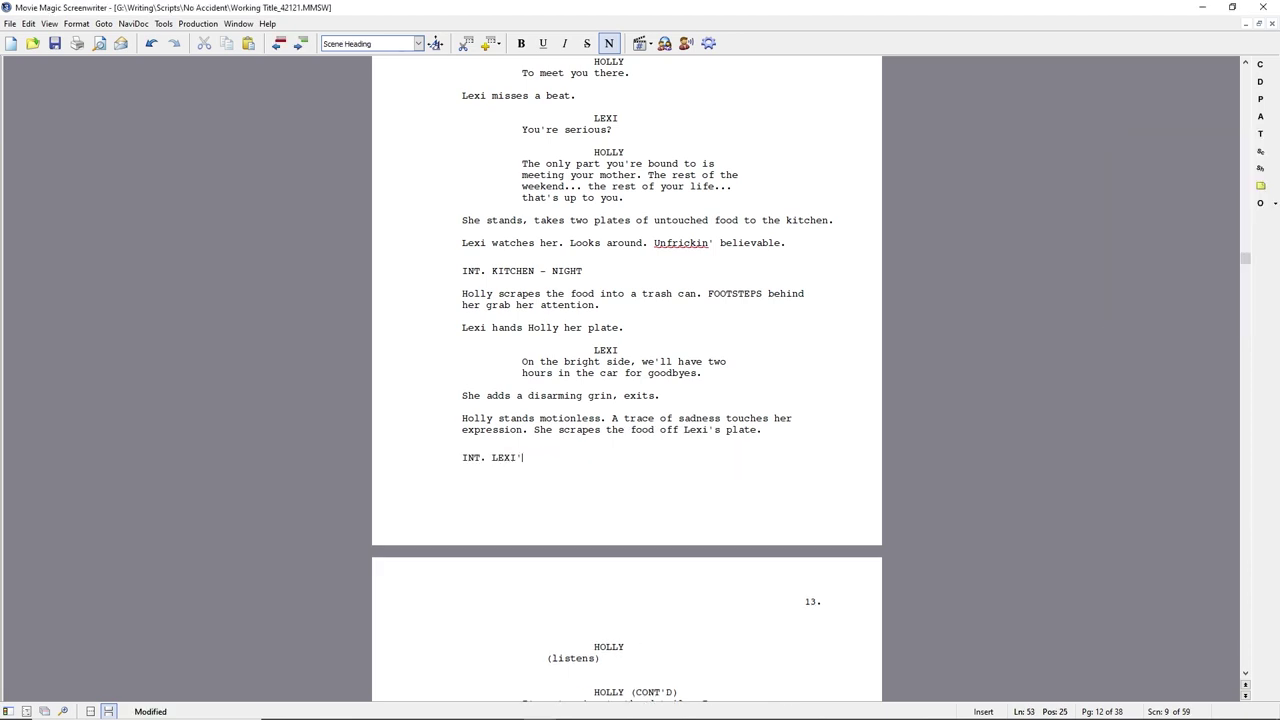
Add the action "Lexi sits on her bed Facetiming with Abby." and Abby's dialogue "You're one hundred percent serious right now?"
key(Return)
text(Lexi sits on her bed Facetiming with Abby.)
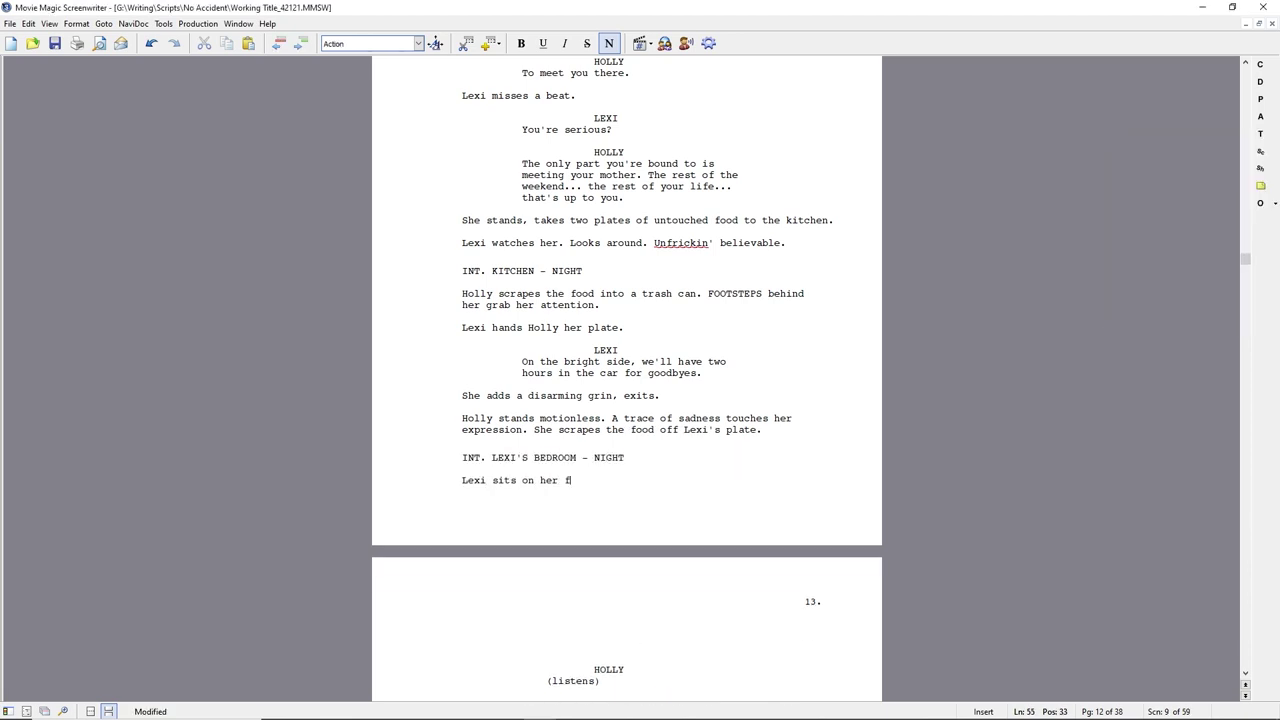
key(Return)
key(Tab)
text(ABBY)
key(Return)
text(You're one hundred percent)
text( serious right now)
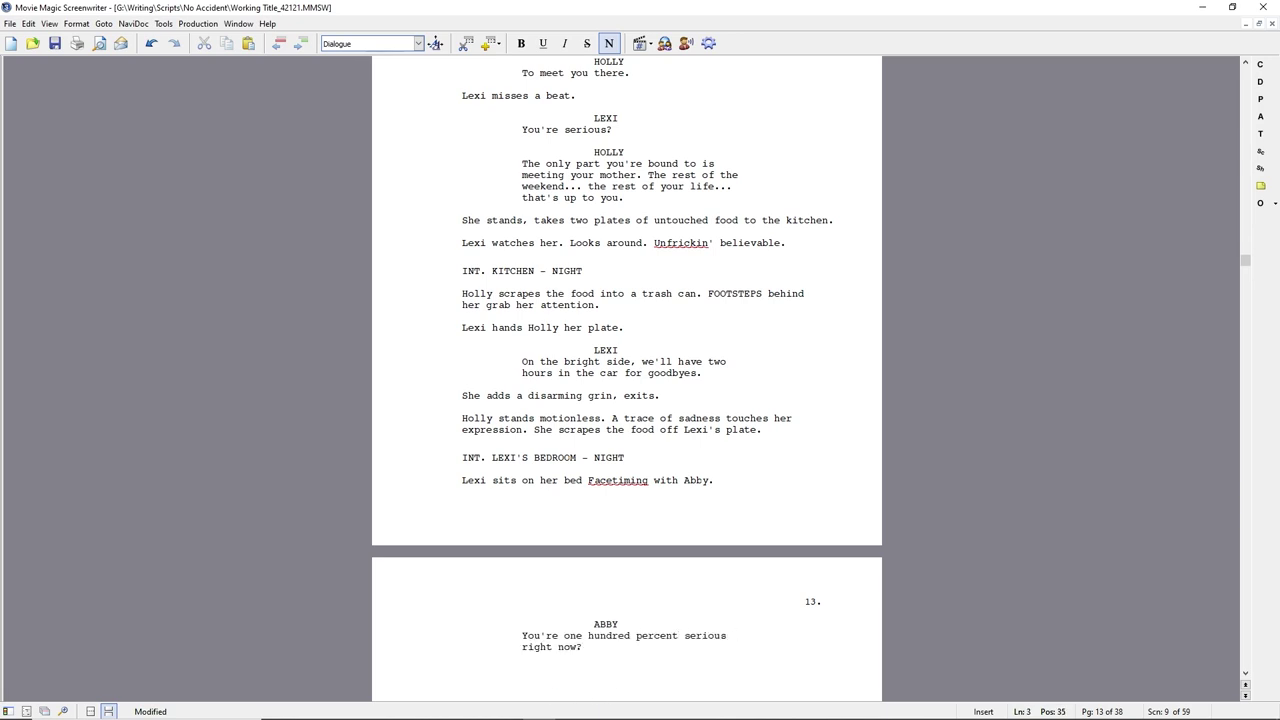
text(?)
Add Lexi's reply: "How do I tell the guy that I've had a crush on since seventh grade... that's told me he's serious about getting serious... that I'm--"
key(Return)
text(LEXI)
key(Return)
text(How do I tell the guy that I've had a crush)
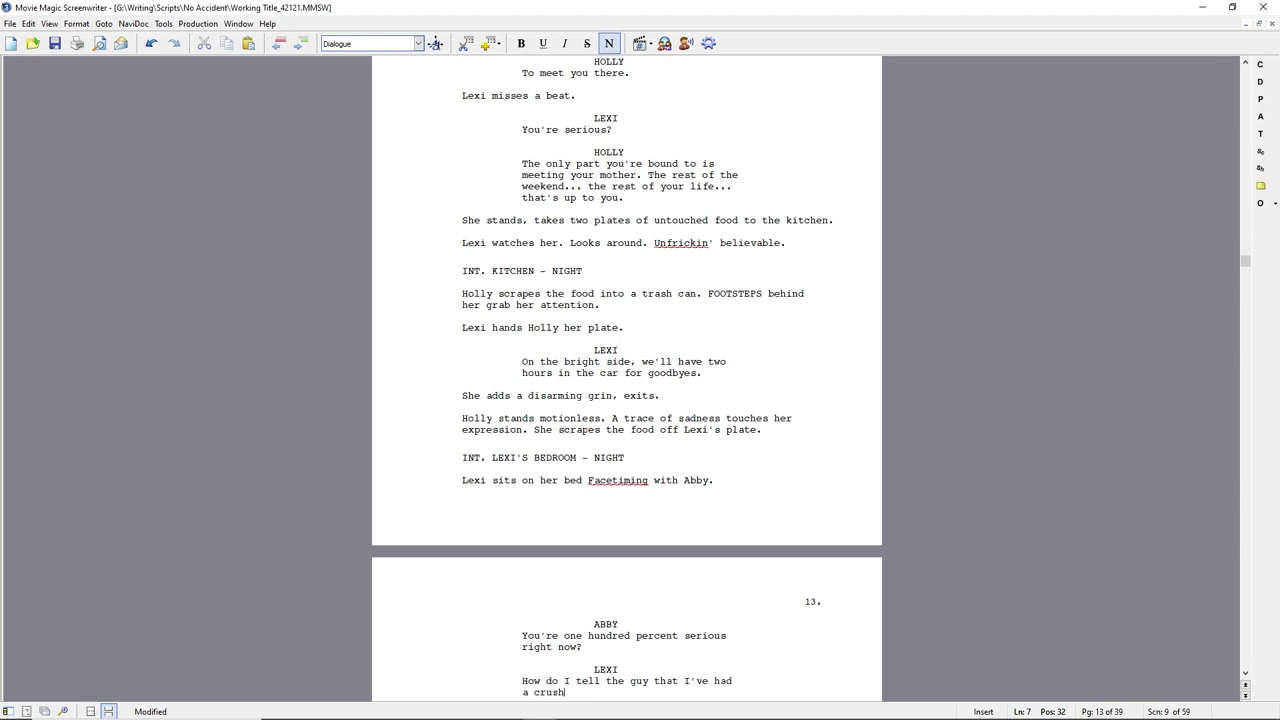
text( on since seventh grade... that's told me he's )
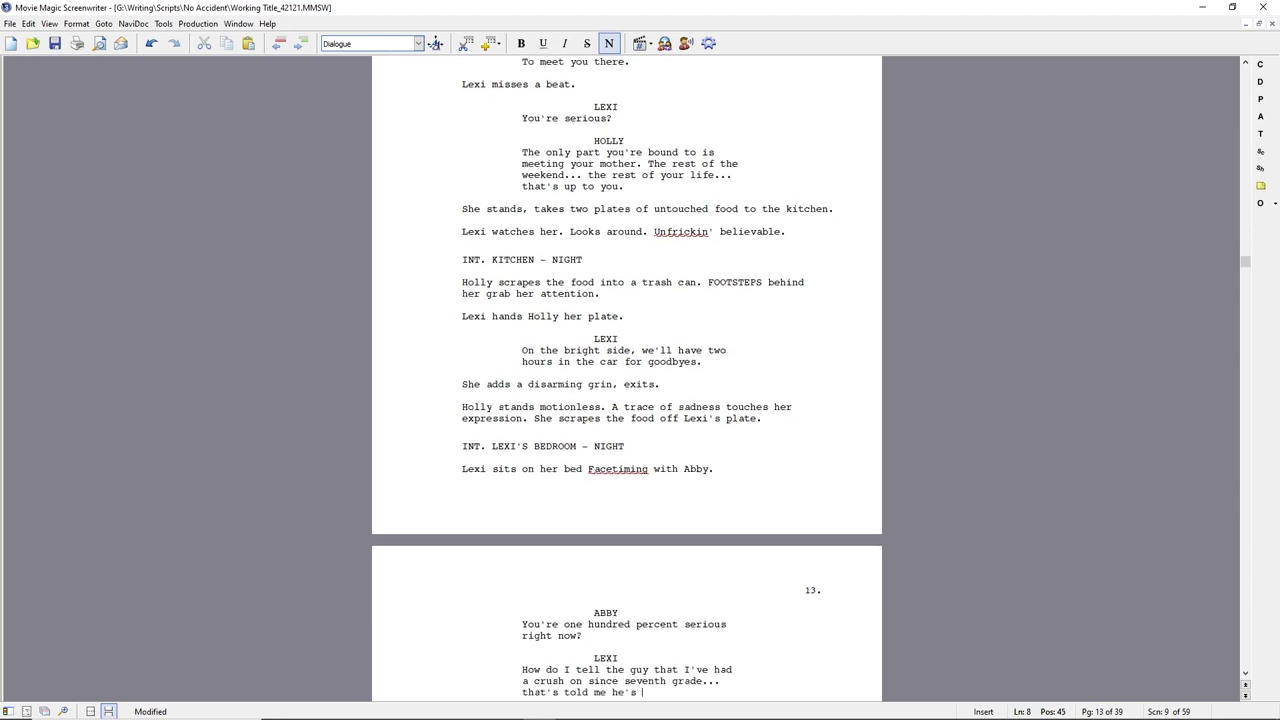
text(serious about getting serious...)
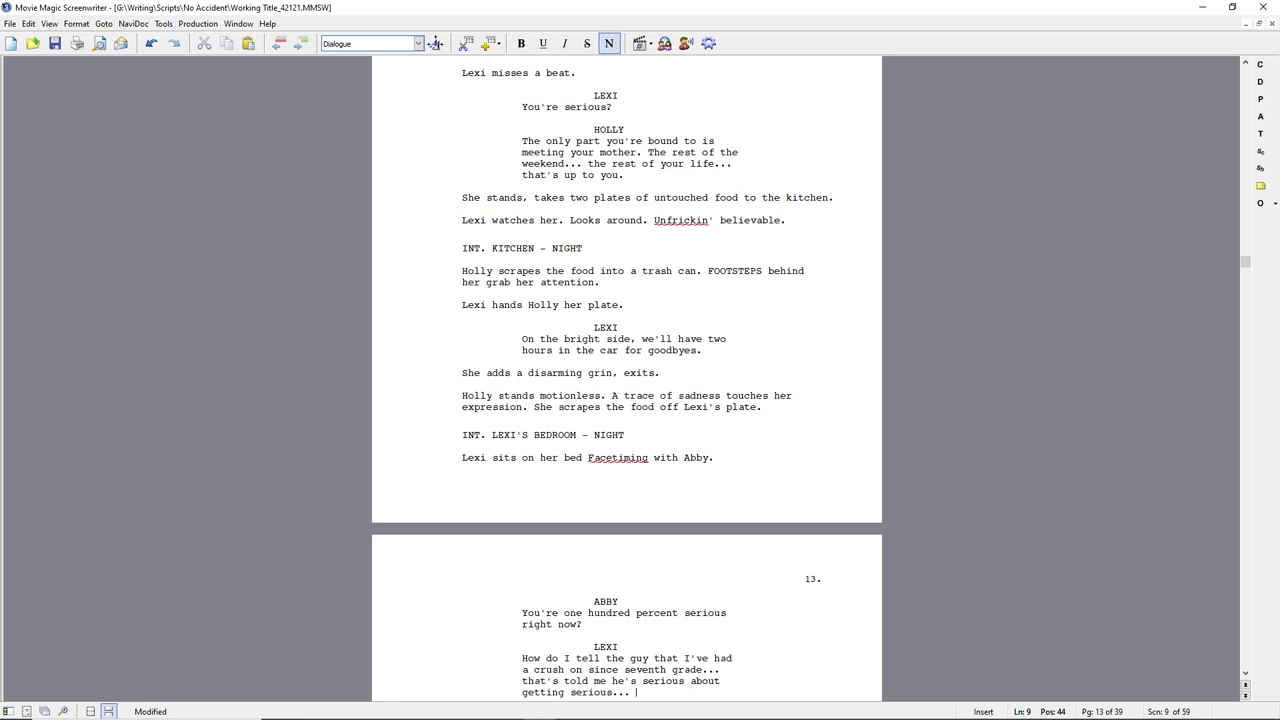
text( that I'm --)
Add Abby's reply "--not quite who he thinks you are?", a (beat) parenthetical, and "You are. You see that, right?"
key(Return)
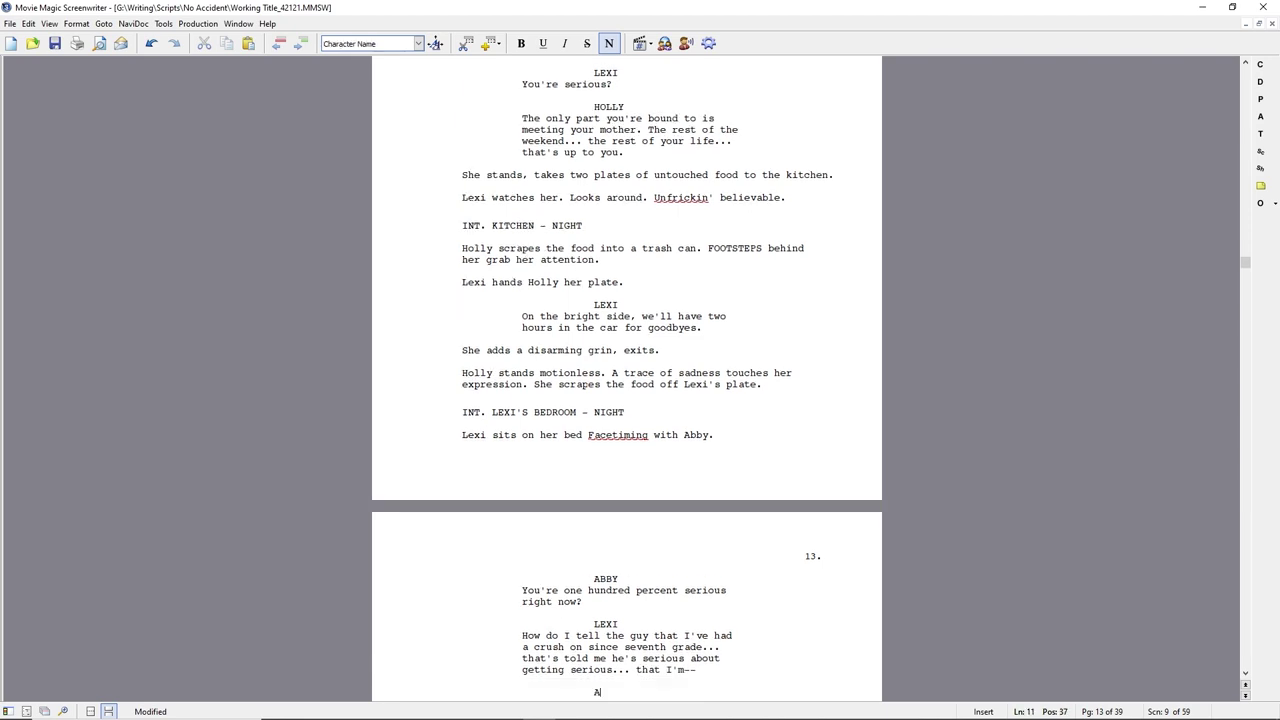
key(Return)
text(--not quite who he thinks you are?)
key(Return)
text((beat))
key(Return)
text(When you)
key(BackSpace)
key(BackSpace)
key(BackSpace)
key(BackSpace)
key(BackSpace)
key(BackSpace)
key(BackSpace)
key(BackSpace)
key(BackSpace)
text(You are. You see that, right?)
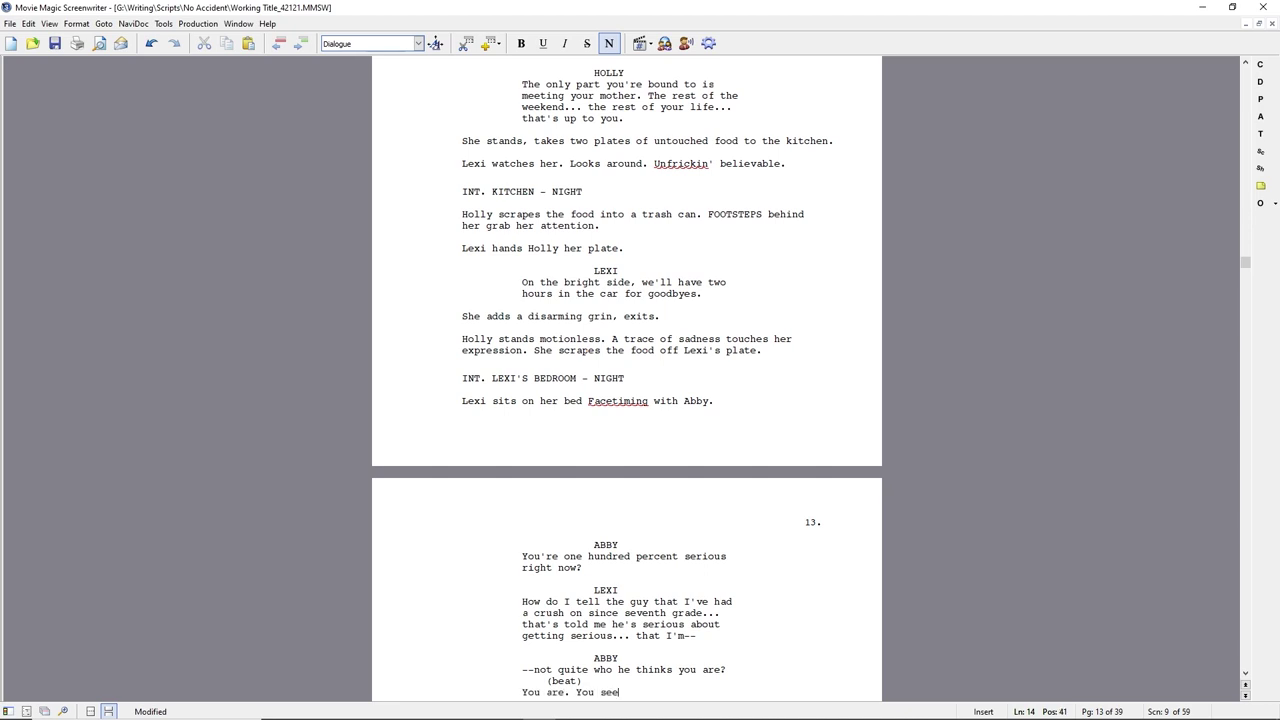
Add Lexi's dialogue "All I see right now is Gary, turning and running." and Abby's reply "He won't do that."
key(Return)
key(Return)
text(All I see right now is G)
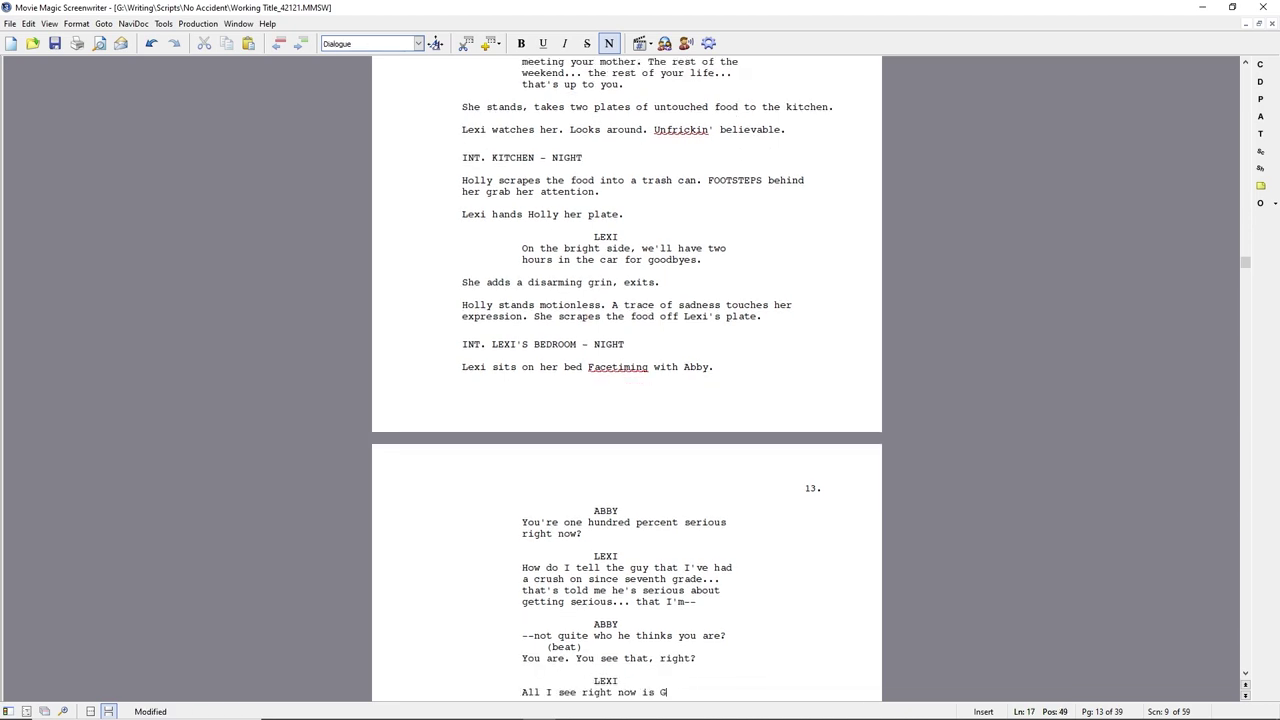
text(ary, turning and running.)
key(Return)
key(Return)
text(He won't do that.)
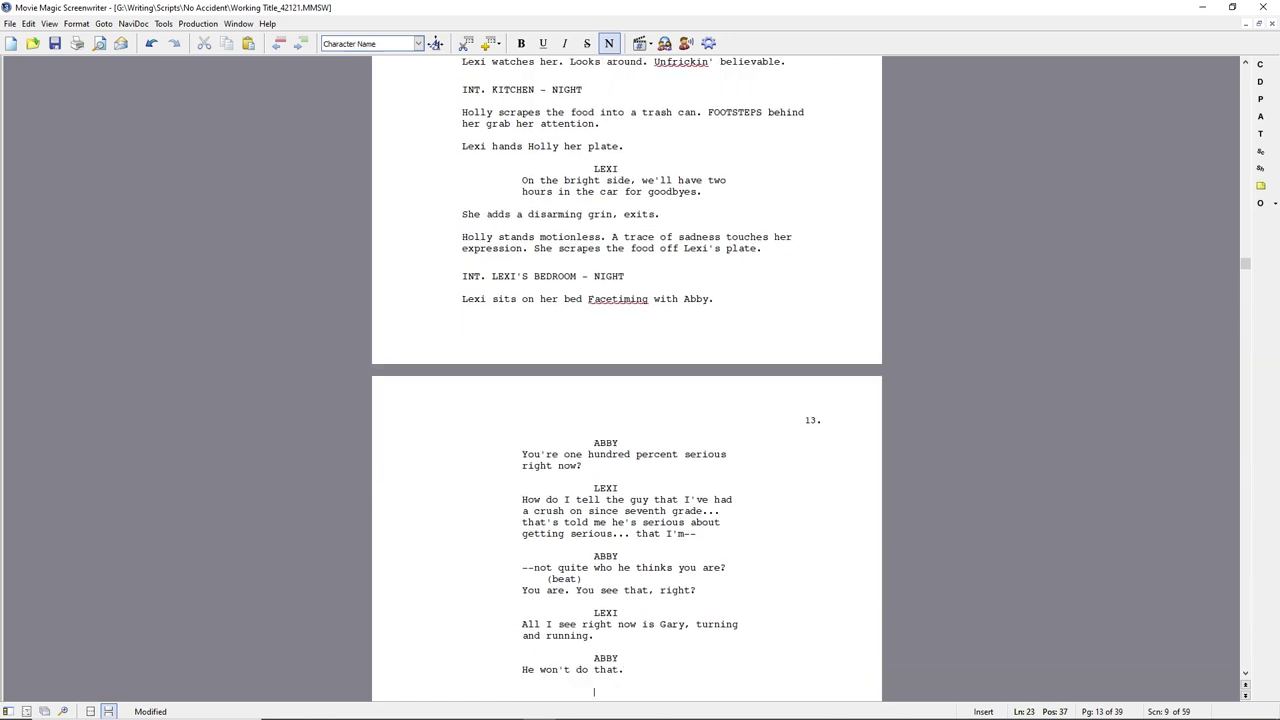
Add Lexi's dialogue "You say that based on what? That he's not his brother?"
key(Return)
key(Return)
text(You say that based on what? )
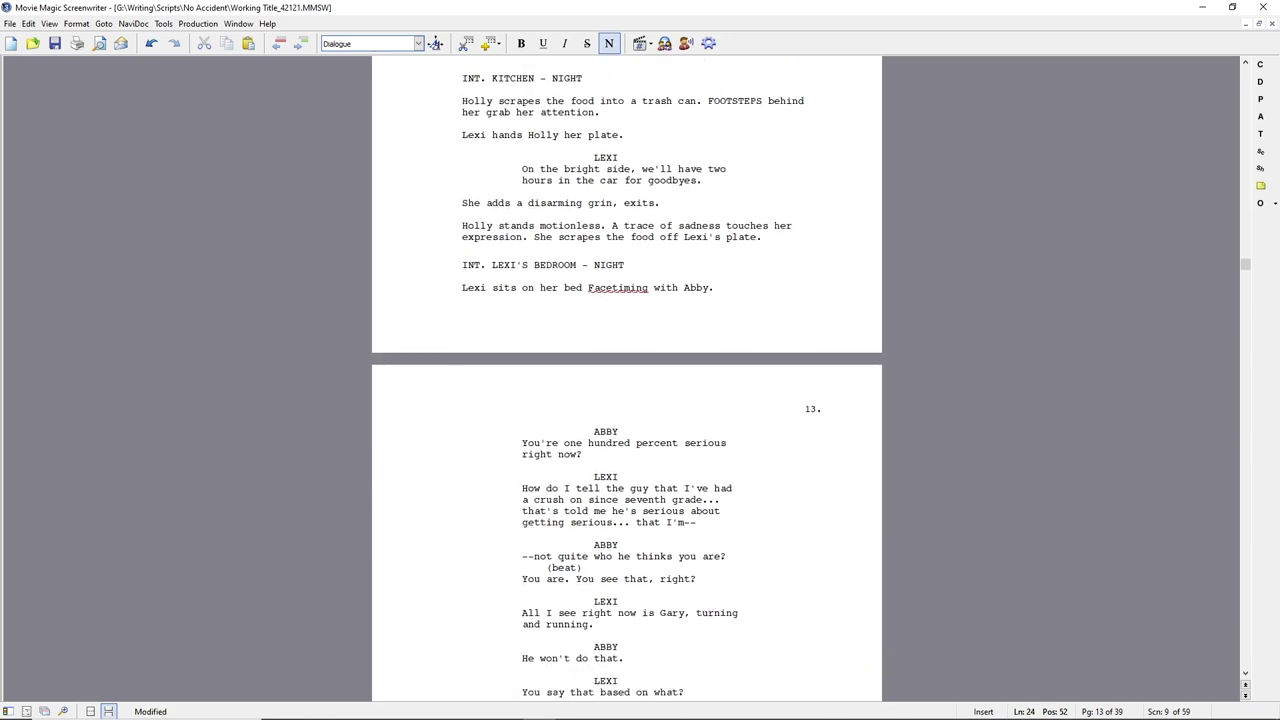
text(That he's )
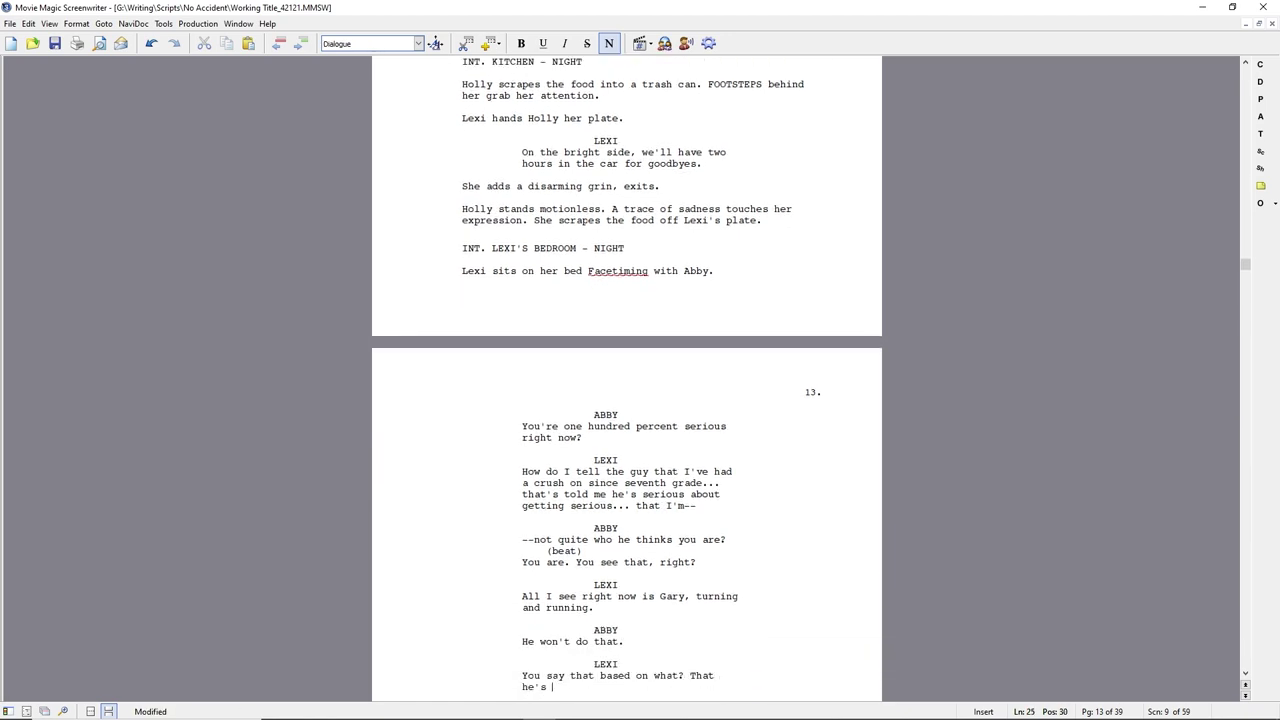
text(not his brother?)
Save the script as a new file named Working Title_42221 in the No Accident folder
key(F12)
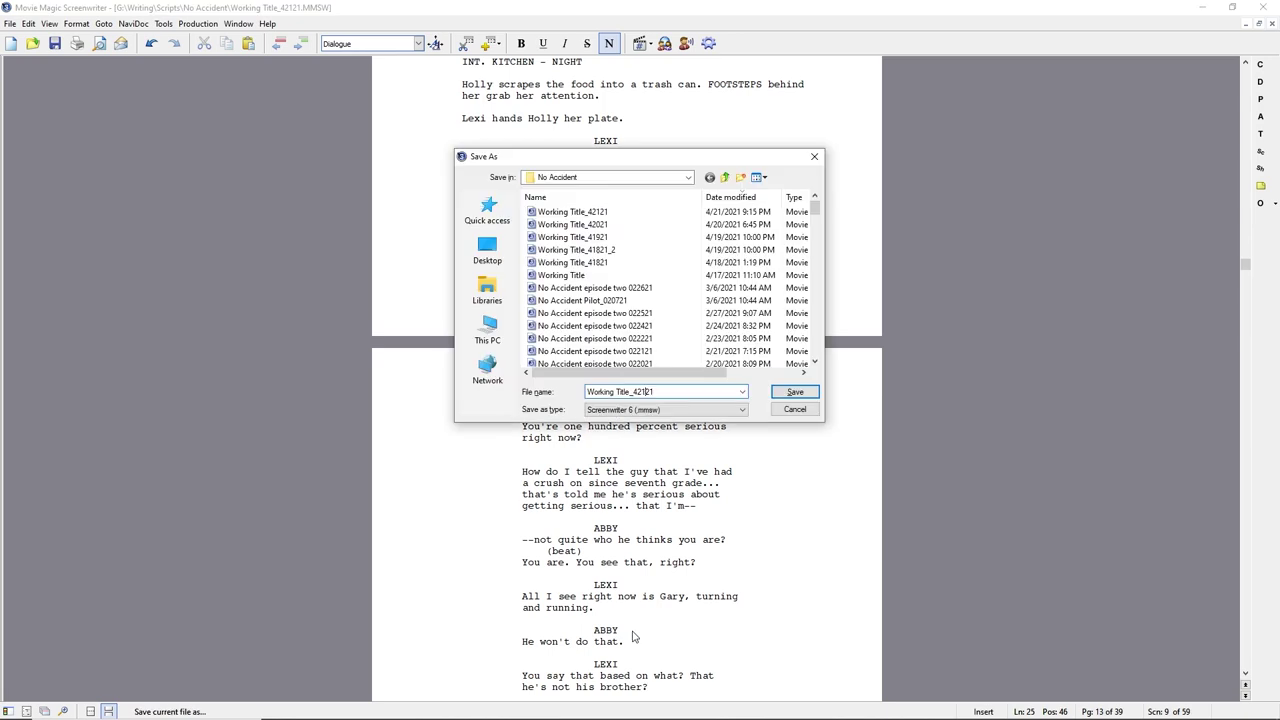
key(BackSpace)
key(BackSpace)
key(BackSpace)
text(221)
key(Return)
Complete the save as Working Title_42221 and add a reply by Abby opening with "Larry would not"
key(Return)
key(Return)
text(Larry would not)
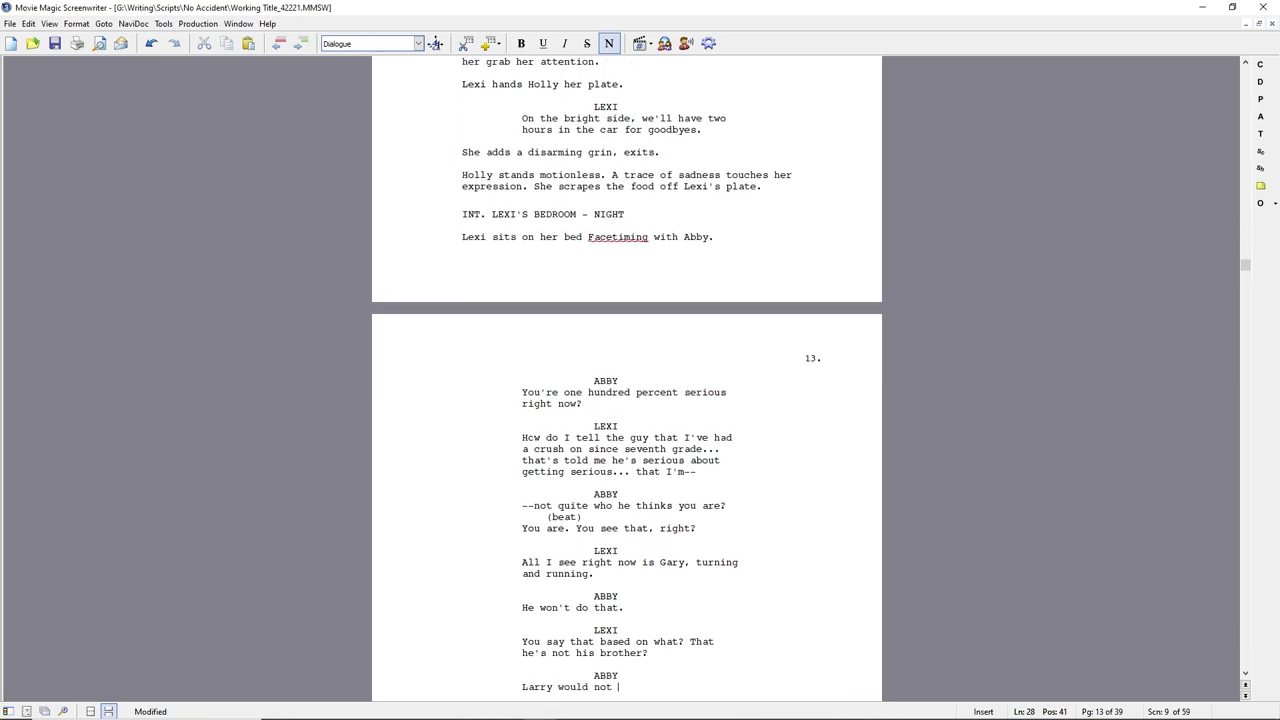
Replace Abby's opening words with the line "Hey. If anyone would support you through this, it's Larry."
key(shift+Home)
text(You think)
key(BackSpace)
key(BackSpace)
key(BackSpace)
key(BackSpace)
key(BackSpace)
key(BackSpace)
key(BackSpace)
key(BackSpace)
key(BackSpace)
text(Whoa. Larry)
key(BackSpace)
key(BackSpace)
key(BackSpace)
key(BackSpace)
key(BackSpace)
key(BackSpace)
key(BackSpace)
key(BackSpace)
key(BackSpace)
key(BackSpace)
key(BackSpace)
text(Hey. If anyone wil)
text(l support you through this, it's Larry.)
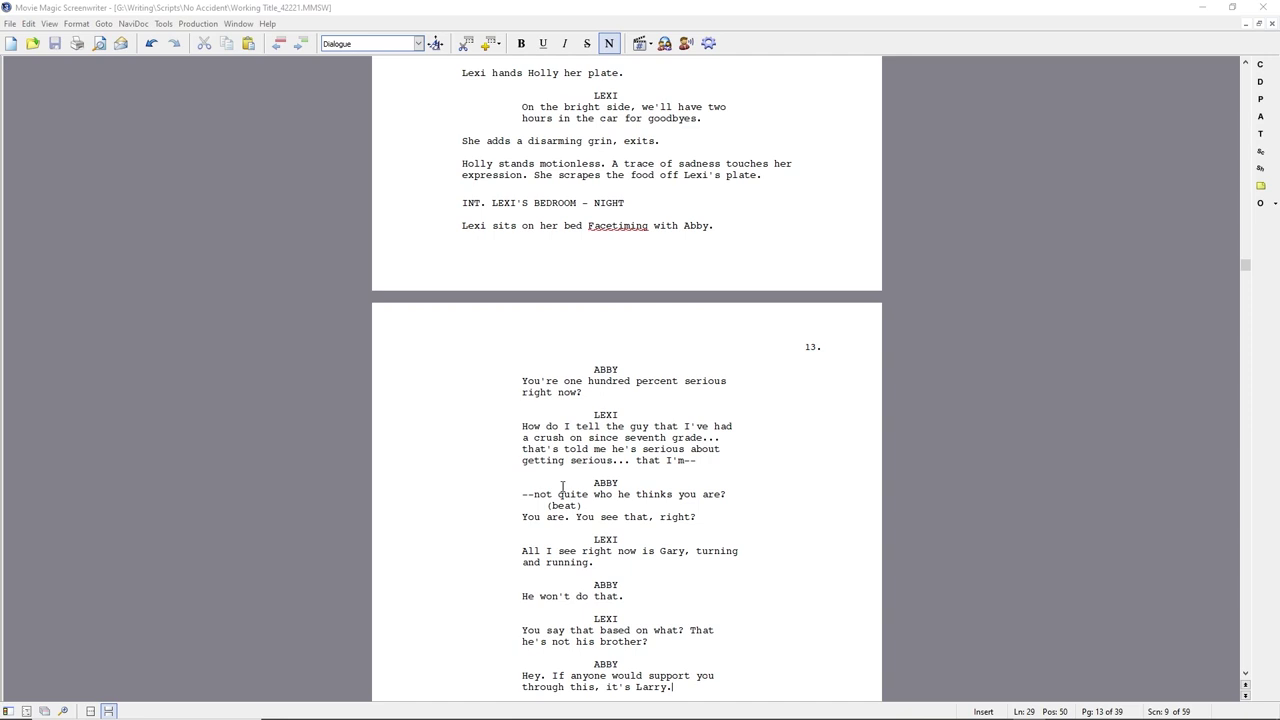
Remove the word "quite" from Abby's line "--not quite who he thinks you are?"
click(522, 518)
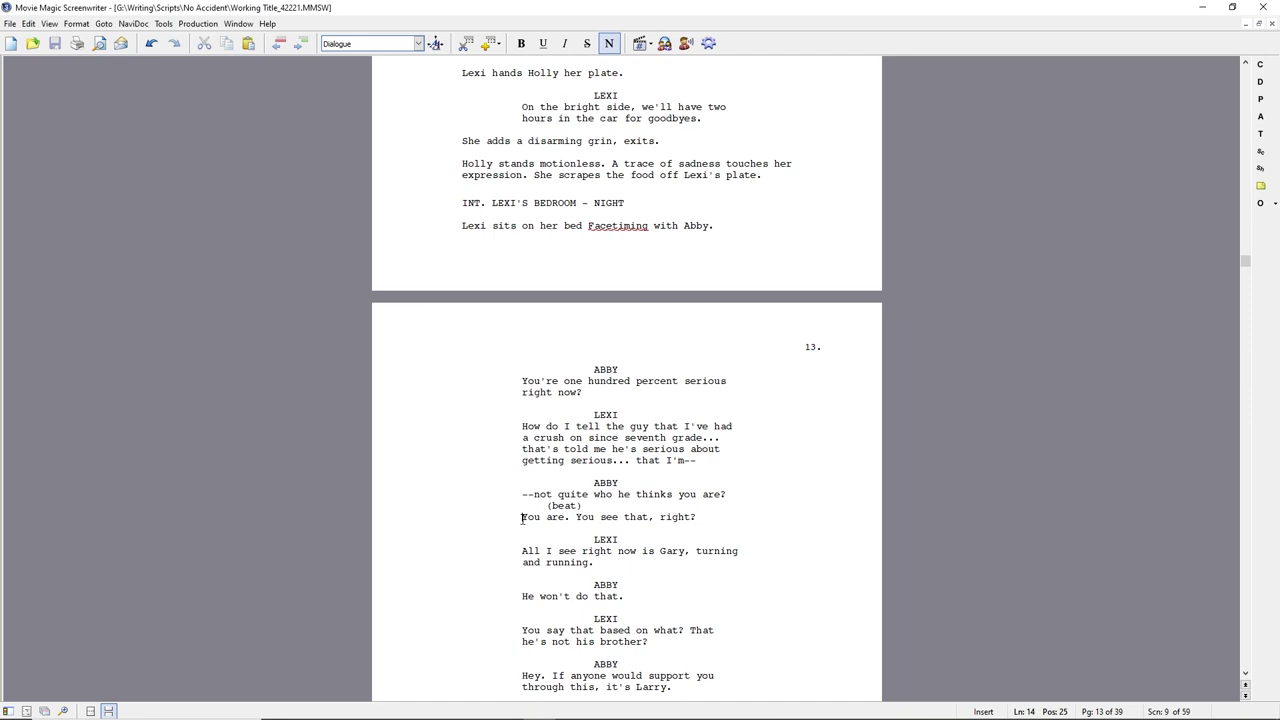
click(547, 497)
key(ctrl+Delete)
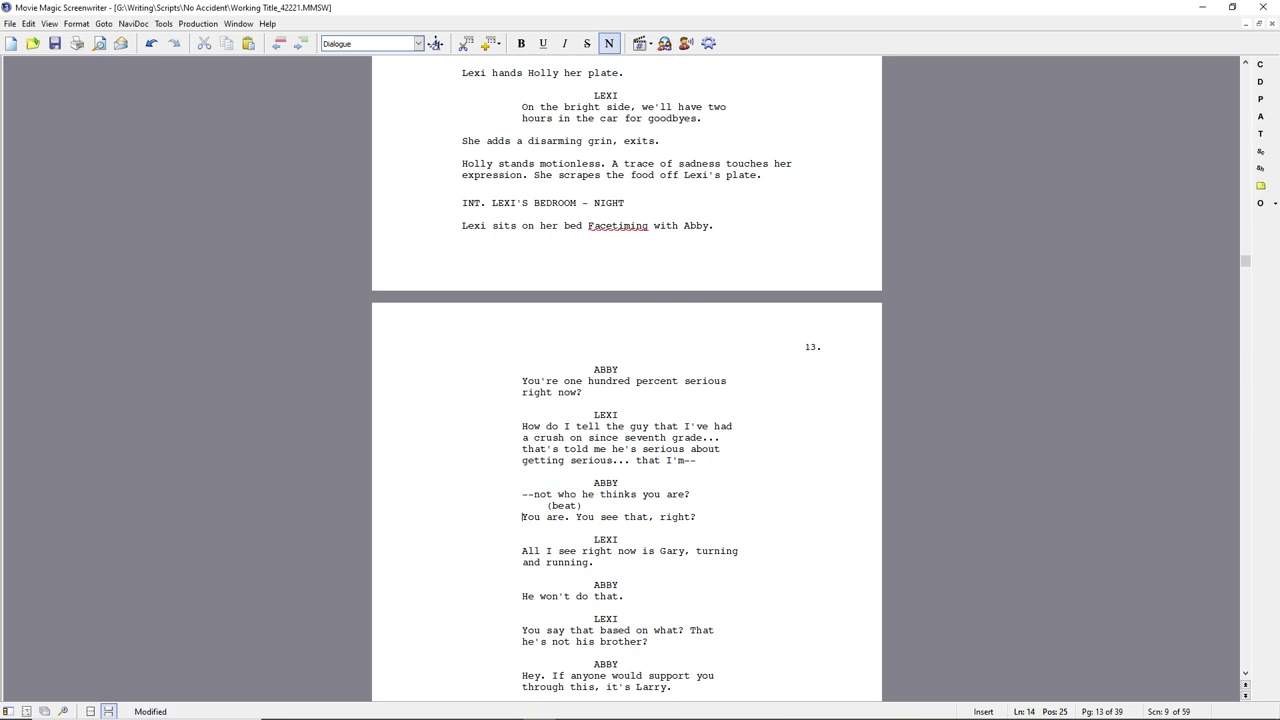
text(But you are. You)
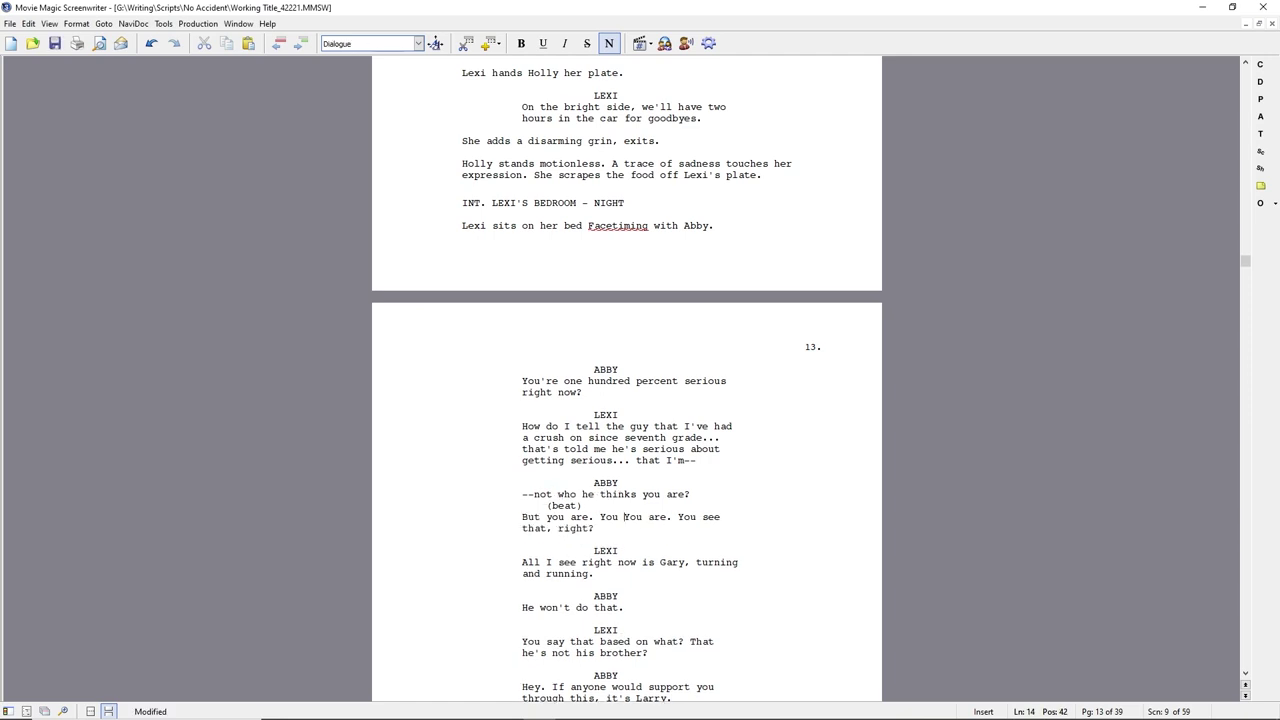
key(BackSpace)
key(BackSpace)
key(BackSpace)
key(BackSpace)
key(BackSpace)
key(BackSpace)
key(BackSpace)
key(BackSpace)
key(BackSpace)
key(BackSpace)
key(BackSpace)
key(BackSpace)
key(BackSpace)
key(BackSpace)
key(BackSpace)
key(BackSpace)
key(BackSpace)
Replace "You are." after Abby's (beat) parenthetical with "It's not like you knowingly misled him."
text(It's not like you put)
key(BackSpace)
key(BackSpace)
key(BackSpace)
text(knowingly misled him.)
key(super+Right)
key(alt+Tab)
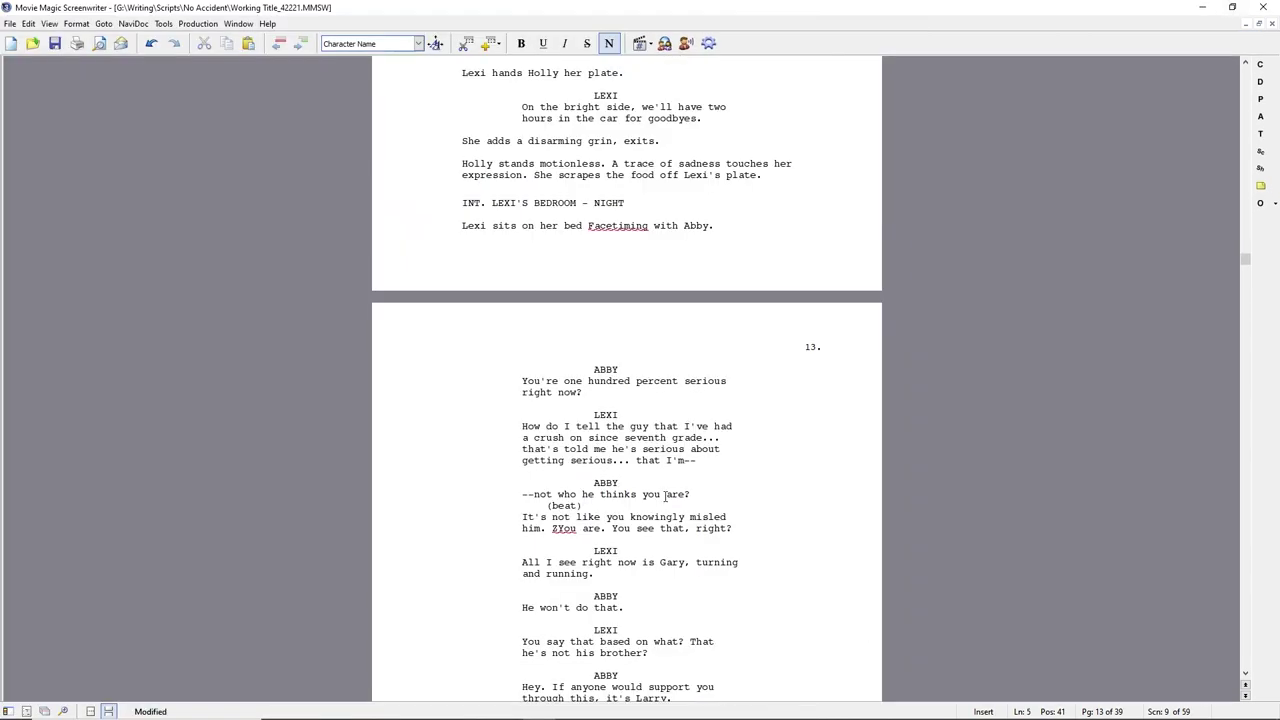
drag(551, 528, 612, 528)
key(BackSpace)
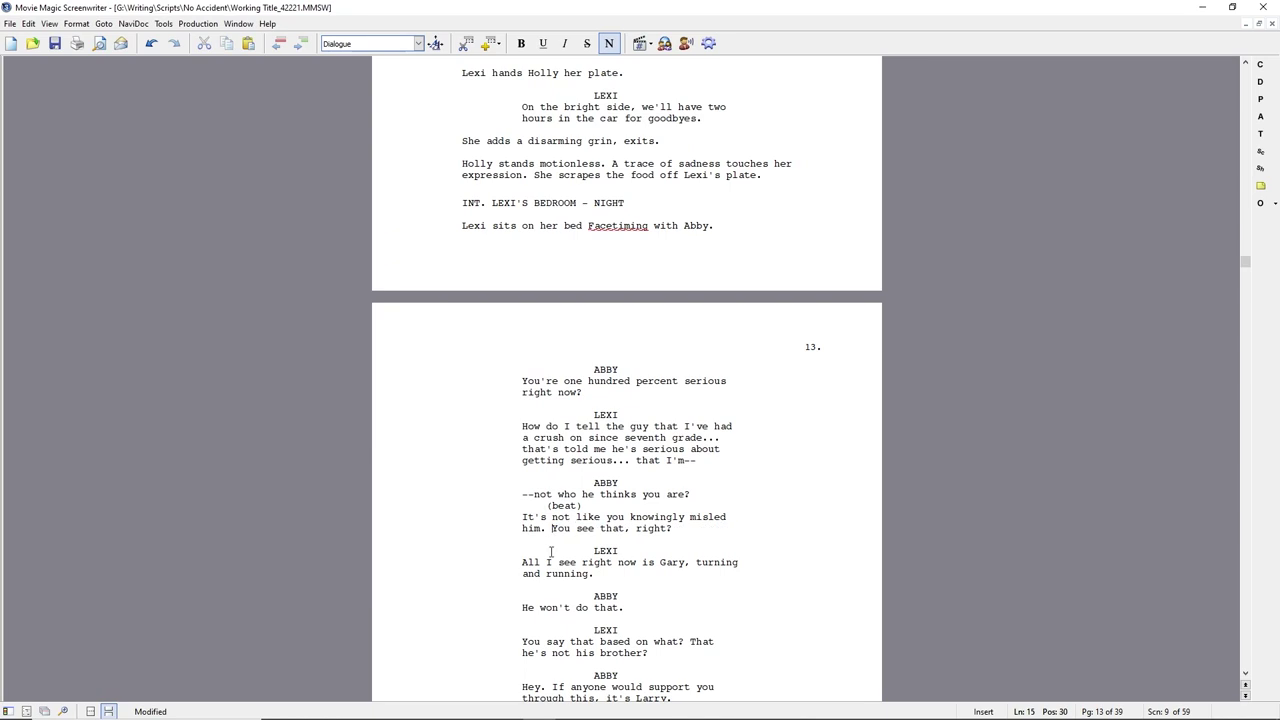
Extend Abby's "He won't do that." with "Not if he..." and add the action line "They both fill in the blank."
scroll(546, 616, down, 3)
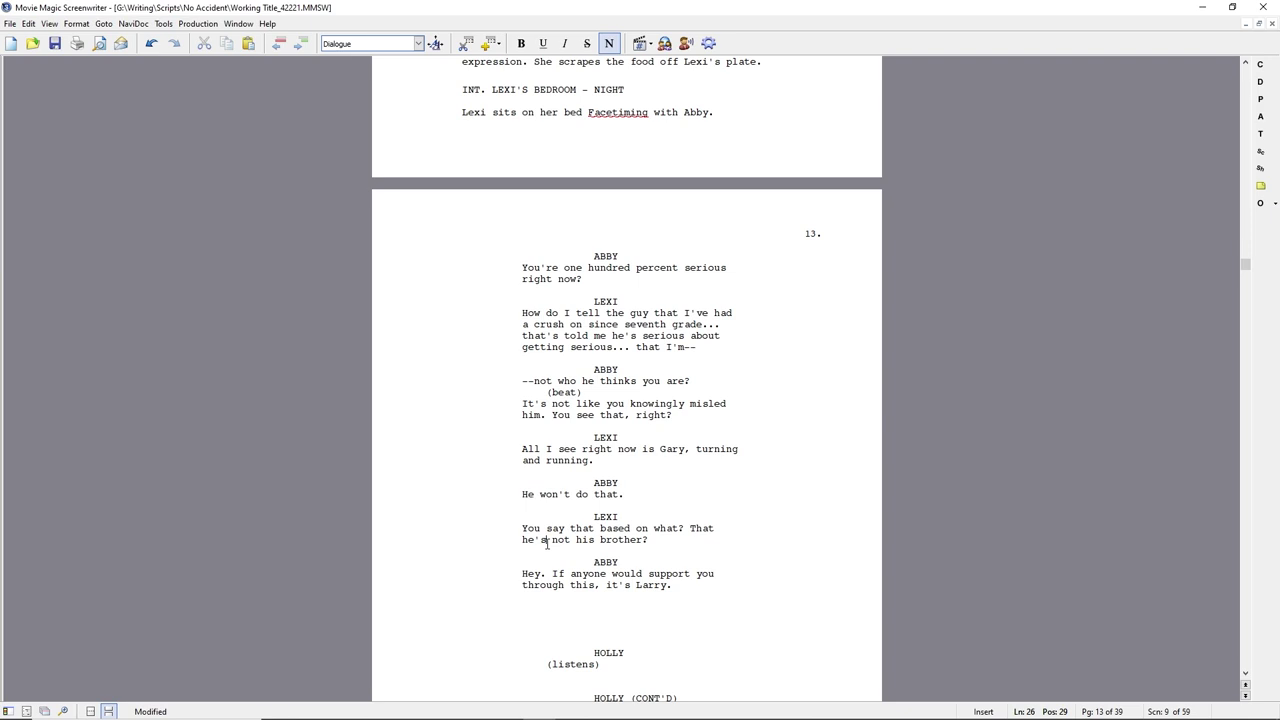
click(638, 493)
text(Not if he...)
key(Return)
text(They both fill in the blank.)
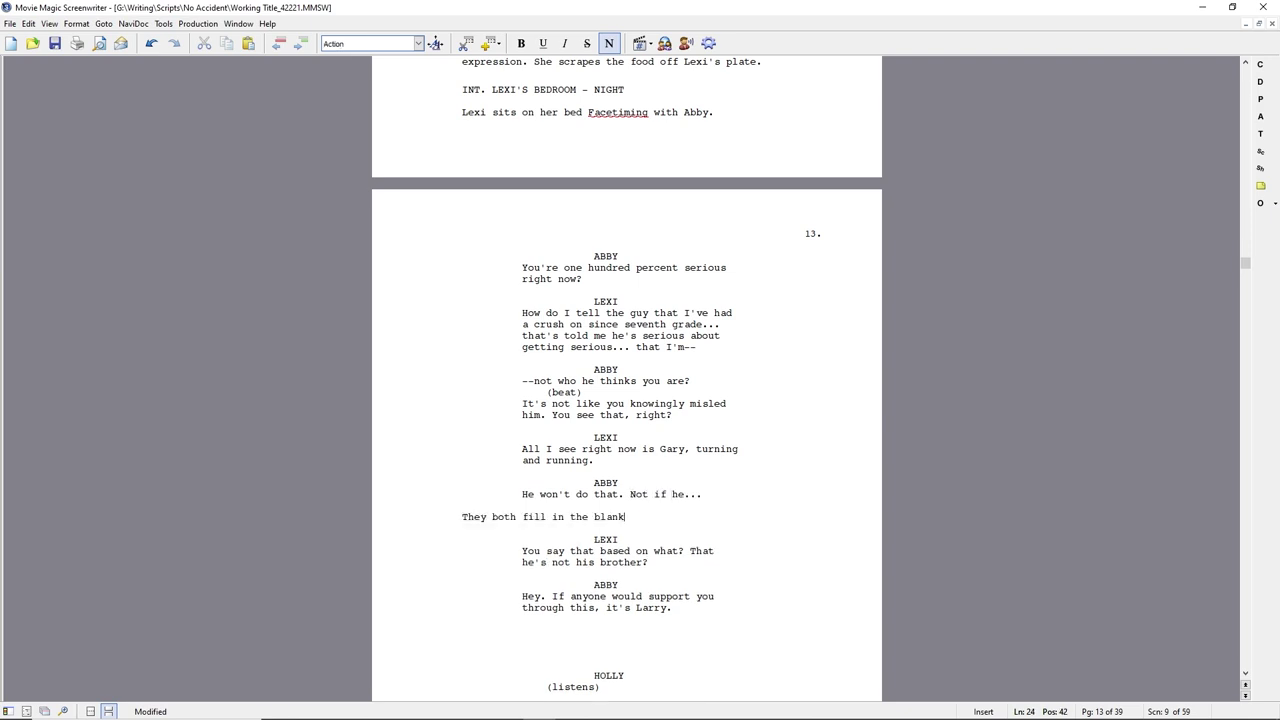
key(Right)
key(Right)
key(Right)
key(Right)
key(Right)
key(Right)
text(I'm not saying he does or he doesn't)
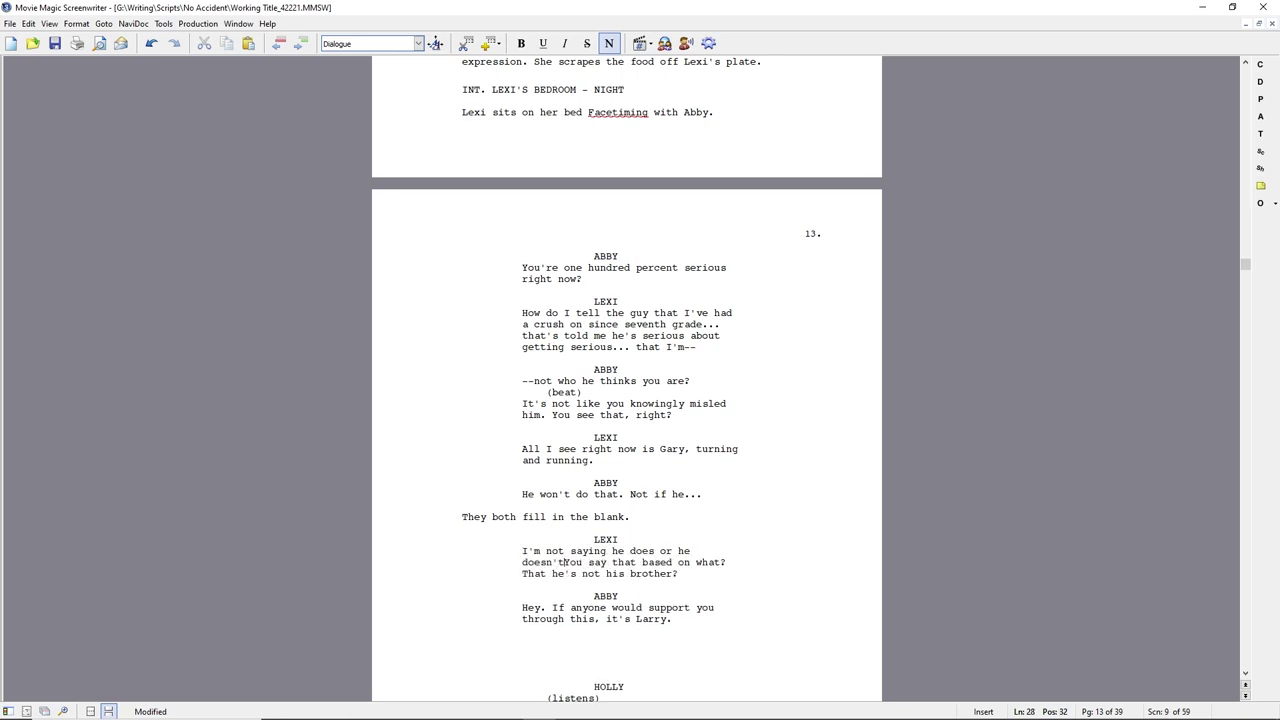
Replace Lexi's whole reply after the new action line with "Whether he does or not, it's a lot to process."
key(Up)
key(Home)
key(shift+Down)
key(shift+Down)
key(shift+End)
text(Whether he does or not, )
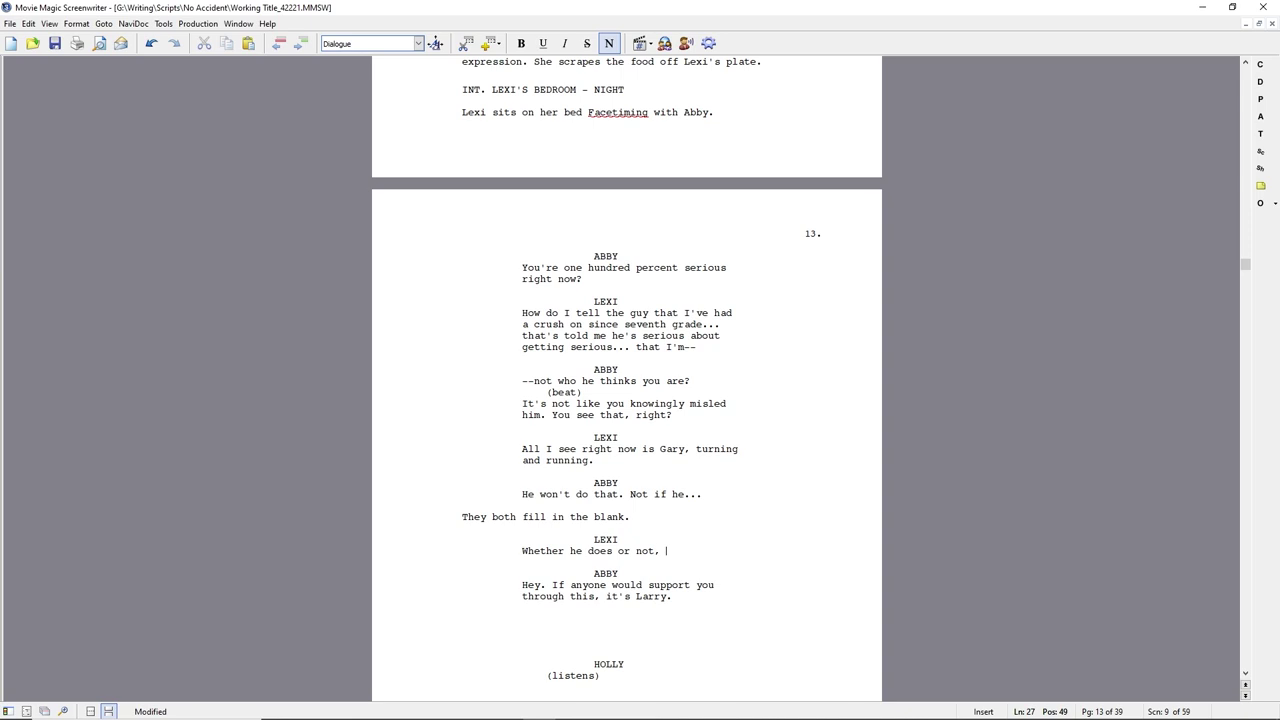
text( it's a lot to process.)
Reword the end of Lexi's reply to "it'll be a lot to process."
key(ctrl+Down)
key(ctrl+Down)
key(ctrl+shift+Down)
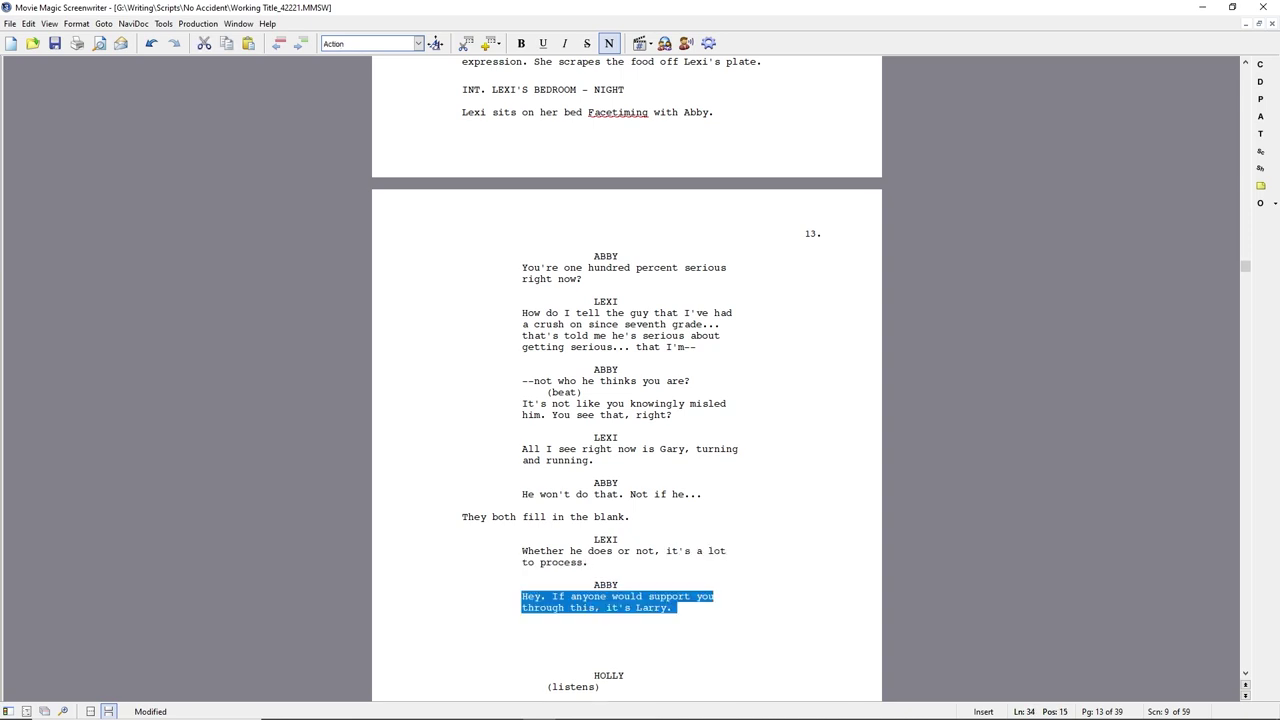
key(ctrl+Up)
key(ctrl+Up)
key(ctrl+Up)
key(ctrl+Right)
key(ctrl+Right)
key(ctrl+Right)
key(ctrl+Right)
key(ctrl+Right)
key(Right)
key(Right)
key(Right)
text(ll be a lot to proc)
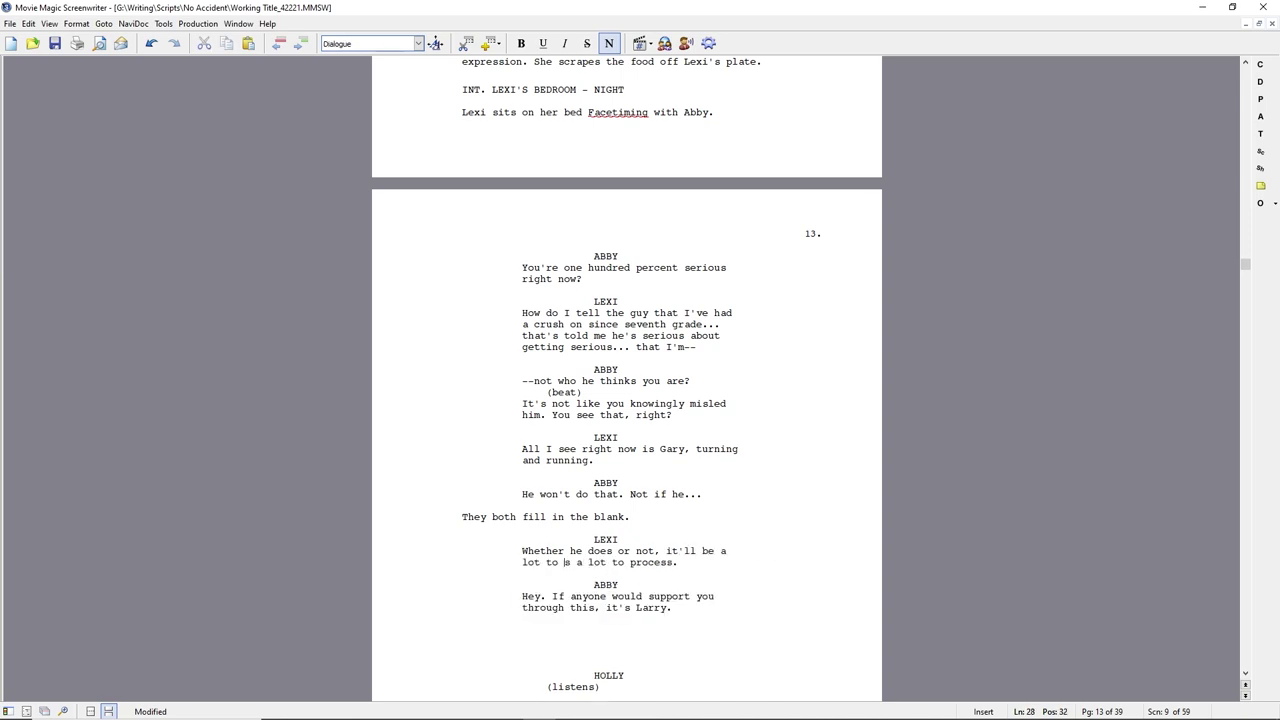
text(ess.)
key(shift+End)
key(Delete)
key(ctrl+Down)
key(ctrl+Down)
key(ctrl+shift+Down)
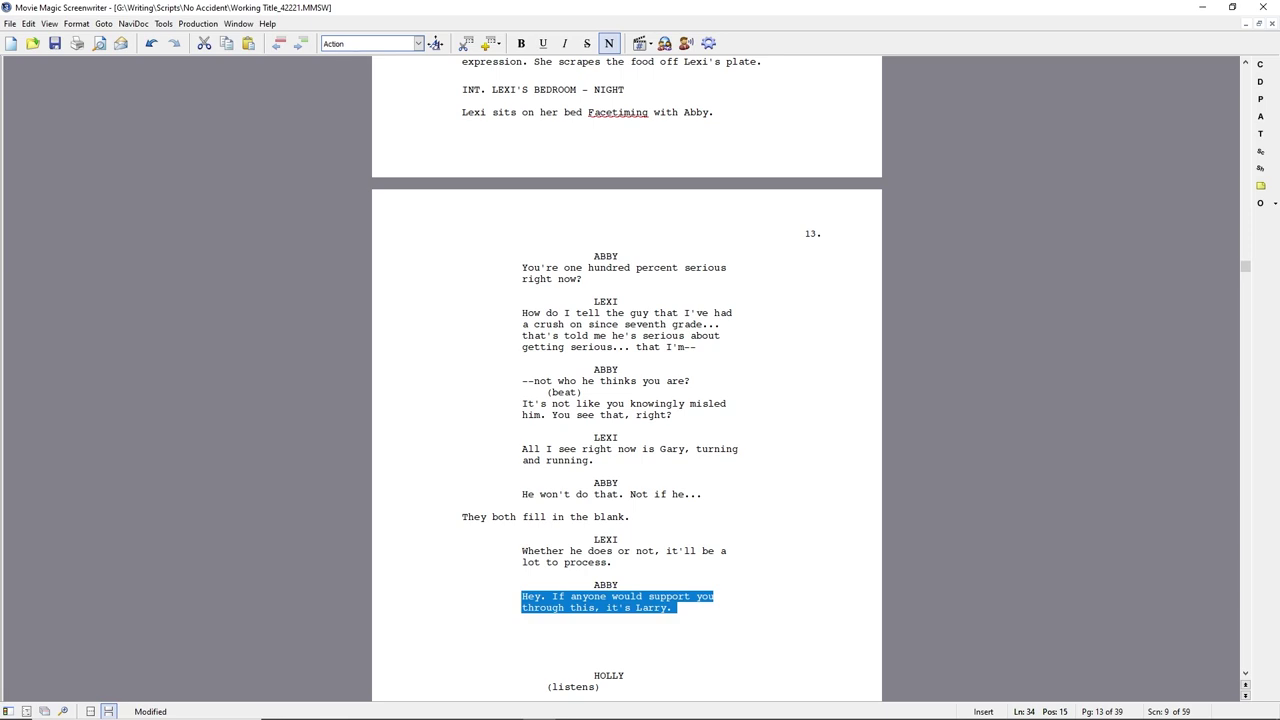
Change "it'll be a lot" in Lexi's reply back to "it's a lot"
key(Up)
key(Up)
key(Up)
key(Up)
key(ctrl+Left)
key(ctrl+Left)
key(ctrl+Left)
text(s a lot)
key(ctrl+shift+Right)
key(ctrl+shift+Right)
key(ctrl+shift+Right)
key(ctrl+shift+Right)
key(Delete)
Add the action line "A long beat." after Lexi's reply
key(End)
key(Return)
text(A long beat.)
Replace Abby's dialogue after the long beat with "I could tell Larry, see how he thinks Gary will react."
key(ctrl+Down)
key(ctrl+Down)
key(shift+Down)
text(What if I told Larry)
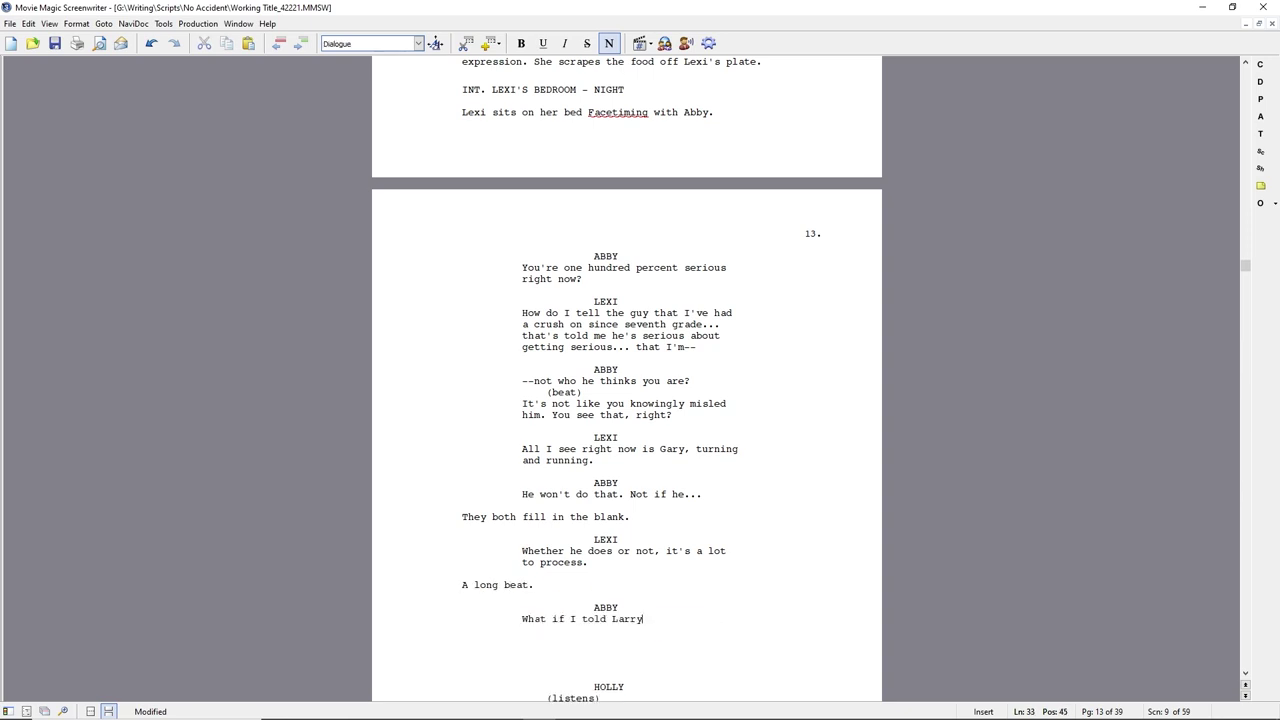
key(BackSpace)
key(BackSpace)
key(BackSpace)
key(BackSpace)
key(BackSpace)
key(BackSpace)
key(BackSpace)
key(BackSpace)
key(BackSpace)
key(BackSpace)
key(BackSpace)
key(BackSpace)
key(BackSpace)
key(BackSpace)
key(BackSpace)
key(BackSpace)
key(BackSpace)
key(BackSpace)
key(BackSpace)
key(BackSpace)
text(I could tell Larry, see how he thinks Gary will react?)
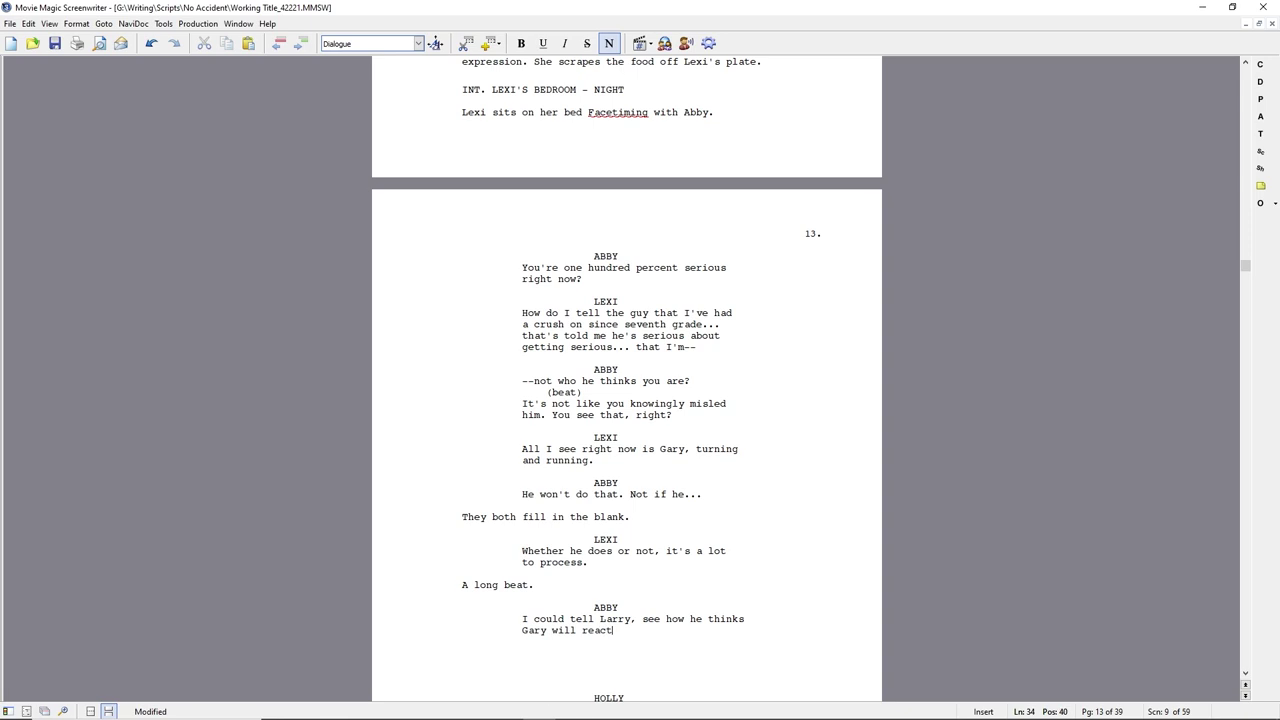
key(BackSpace)
Add a reply from Lexi after Abby's Larry line: "Thanks, but I just need to think"
key(Return)
key(Return)
text(No. I see)
key(BackSpace)
key(BackSpace)
key(BackSpace)
key(BackSpace)
key(BackSpace)
key(BackSpace)
key(BackSpace)
key(BackSpace)
key(BackSpace)
text(Thanks, but I just need to think)
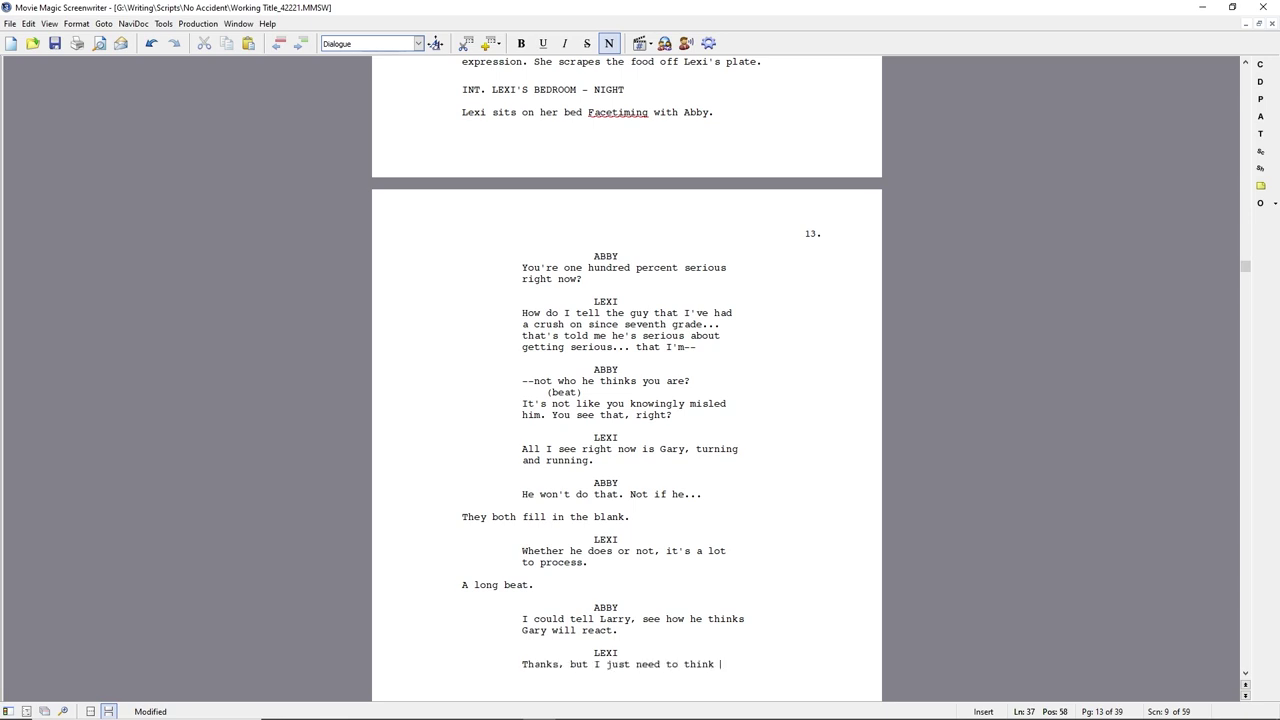
Change "will" to "would" in Abby's line about how Gary would react
key(Up)
key(Up)
key(ctrl+Left)
key(ctrl+shift+Left)
text(would)
Reword Lexi's reply to "Thanks. I think I'll sleep on it."
key(Down)
key(Down)
key(Left)
key(Left)
key(Left)
key(Left)
key(Left)
text(. I think I'll sleep on it.)
key(ctrl+shift+End)
key(Delete)
Add an Abby dialogue block after Lexi's reply, starting "Your Aunt... or whatever she's called,"
key(Return)
key(Return)
text(But)
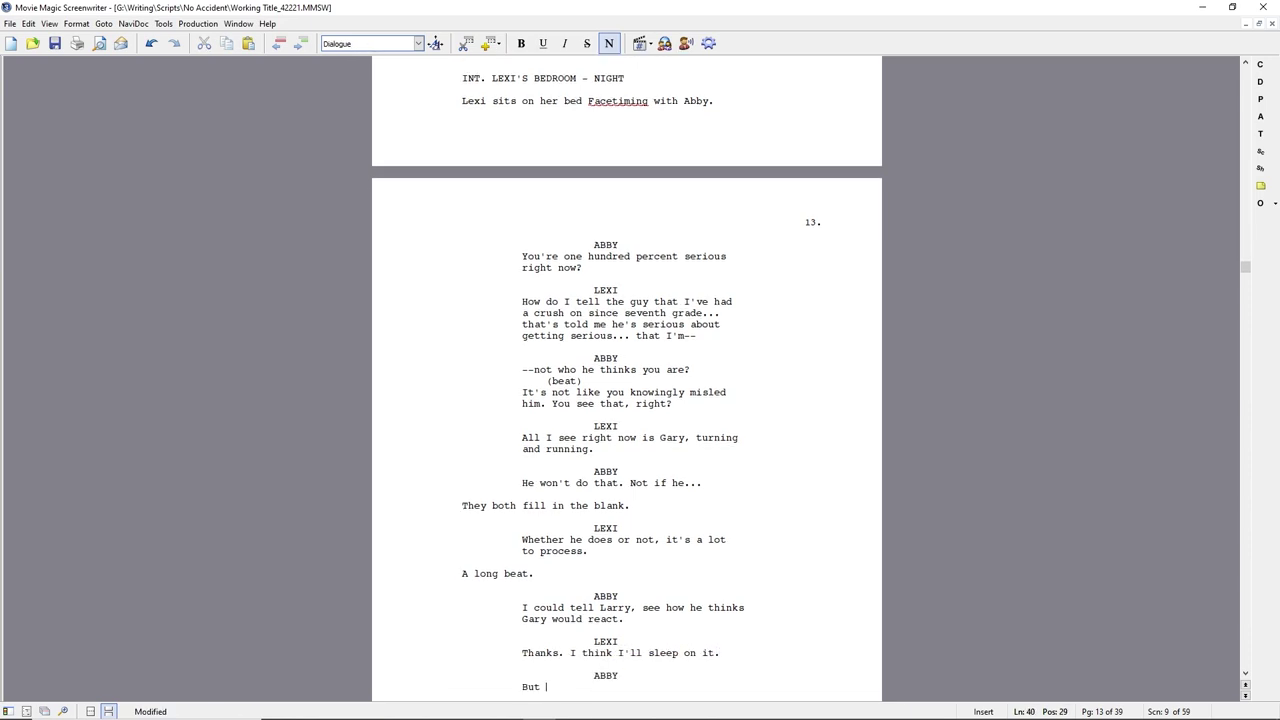
key(BackSpace)
key(BackSpace)
key(BackSpace)
key(BackSpace)
text(Your Aunt... or whatever she's called,)
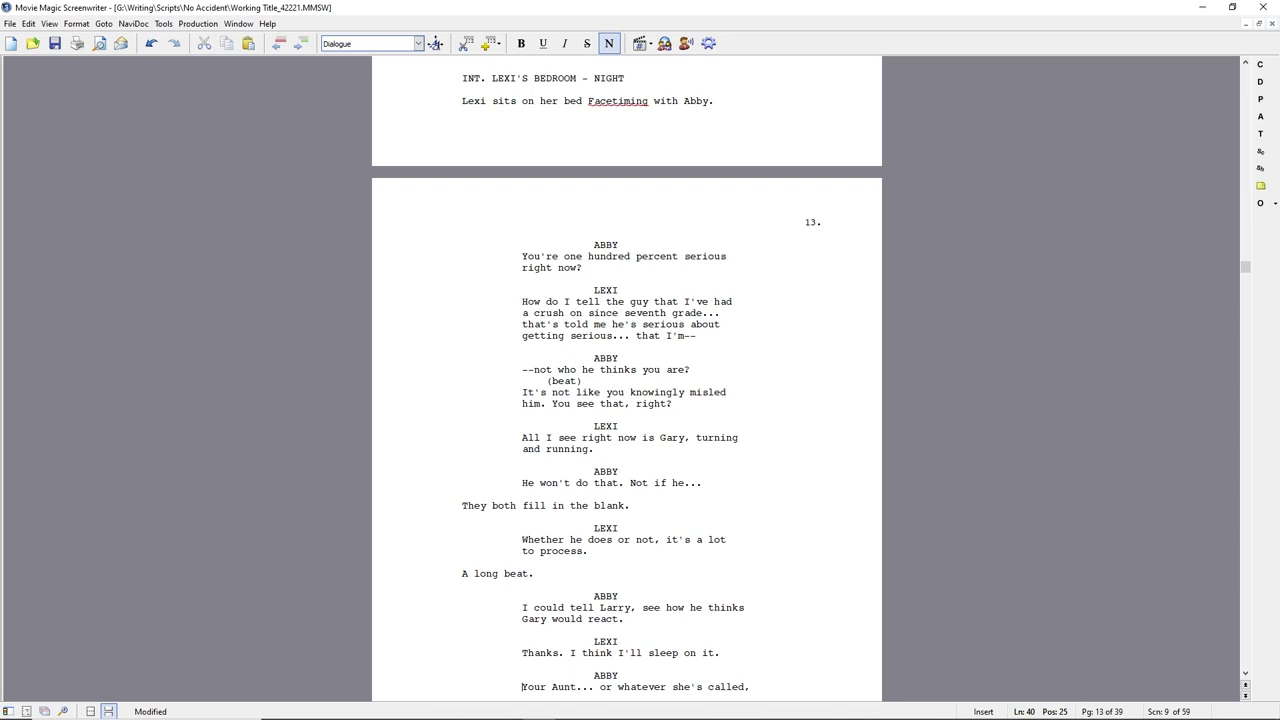
Replace Abby's unfinished line with "I'll come over a few minutes early tomorrow, we can talk before they get here."
drag(521, 687, 755, 687)
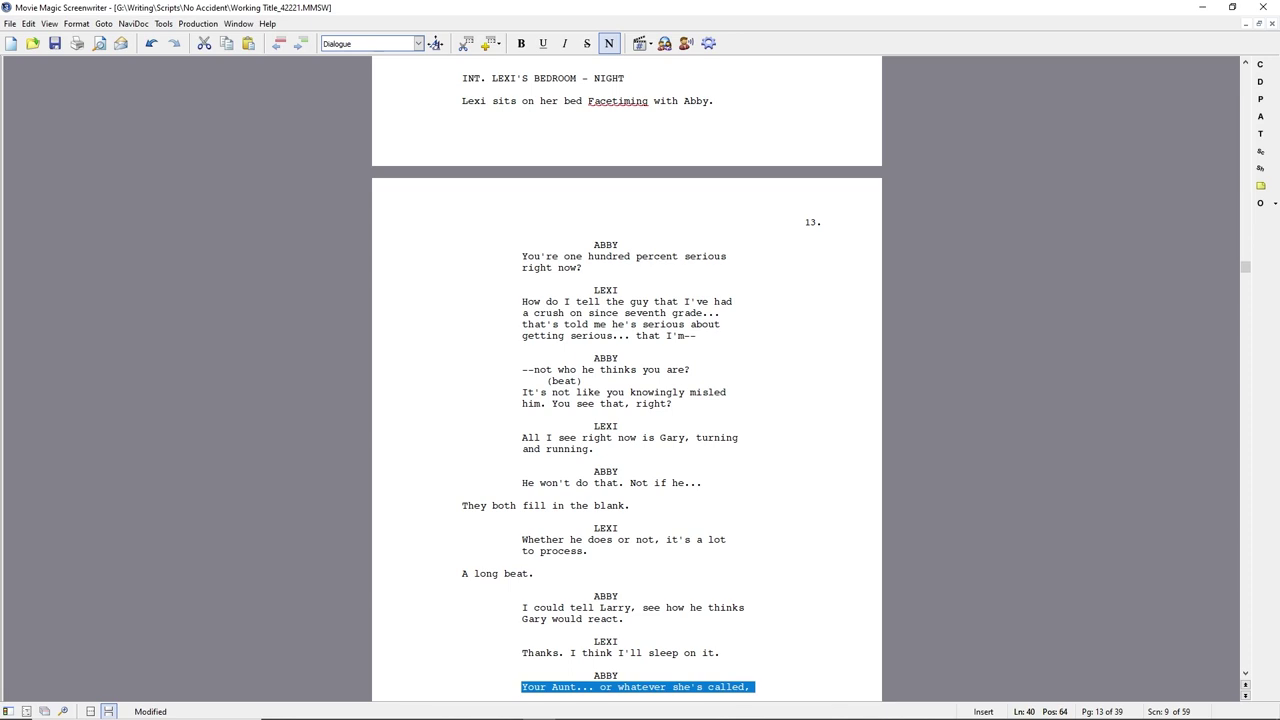
text(I'll come )
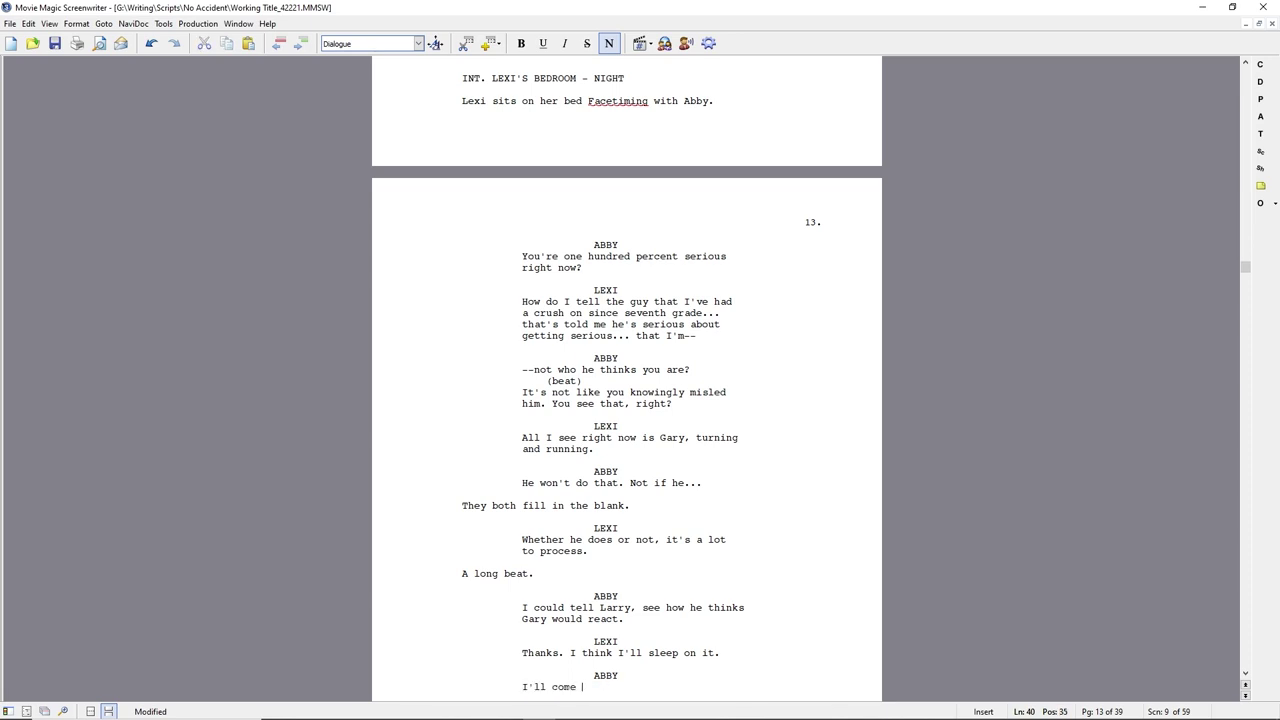
text(over a few minutes early tomorrow, we can talk before they get here.)
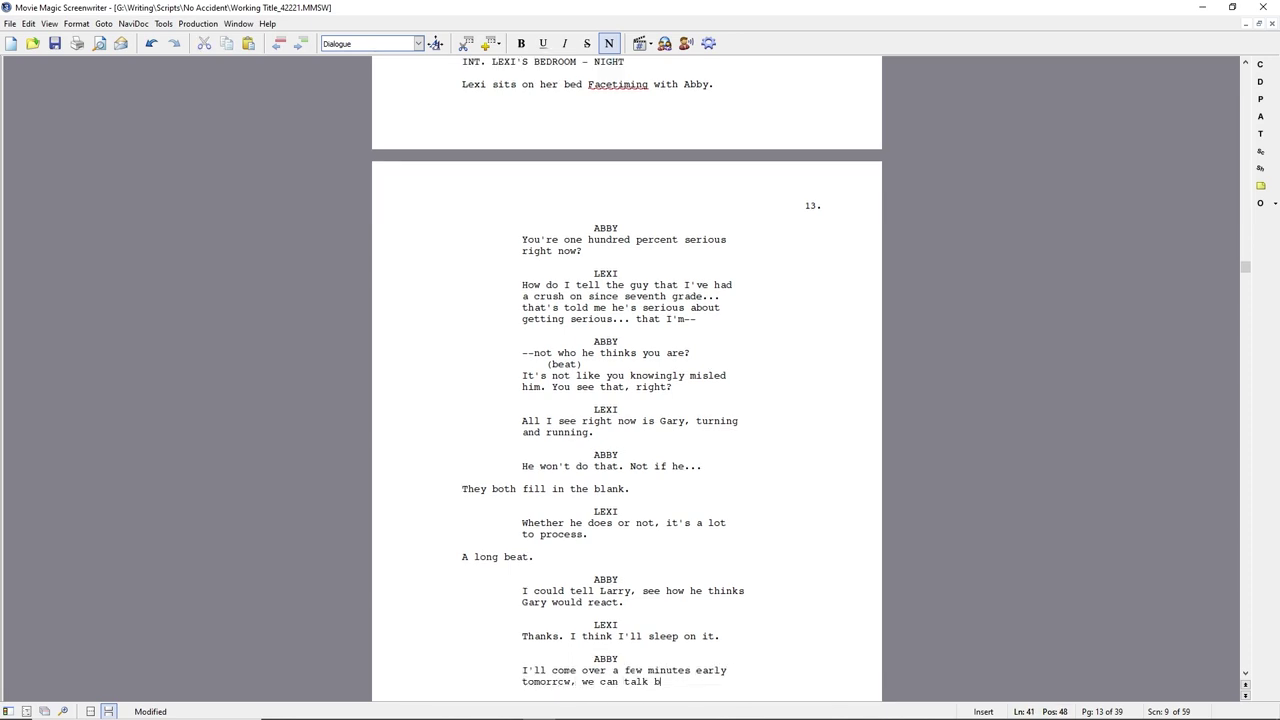
Add Lexi's reply "Sure." followed by Abby's line "Whatever happens, I'm here for you."
key(Return)
key(Return)
text(Sure.)
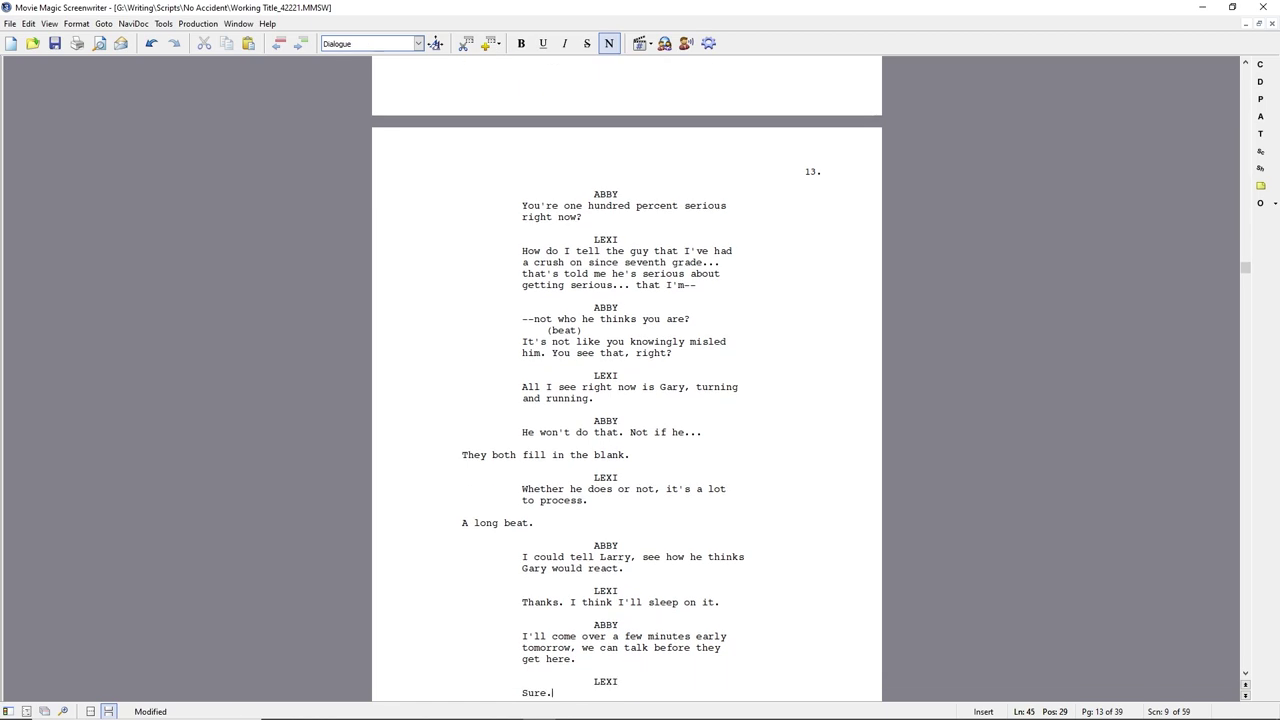
key(Return)
key(Return)
text(Whatever happens.)
text(I'm here for you.)
Add Lexi's reply "I know." after Abby's line
key(Return)
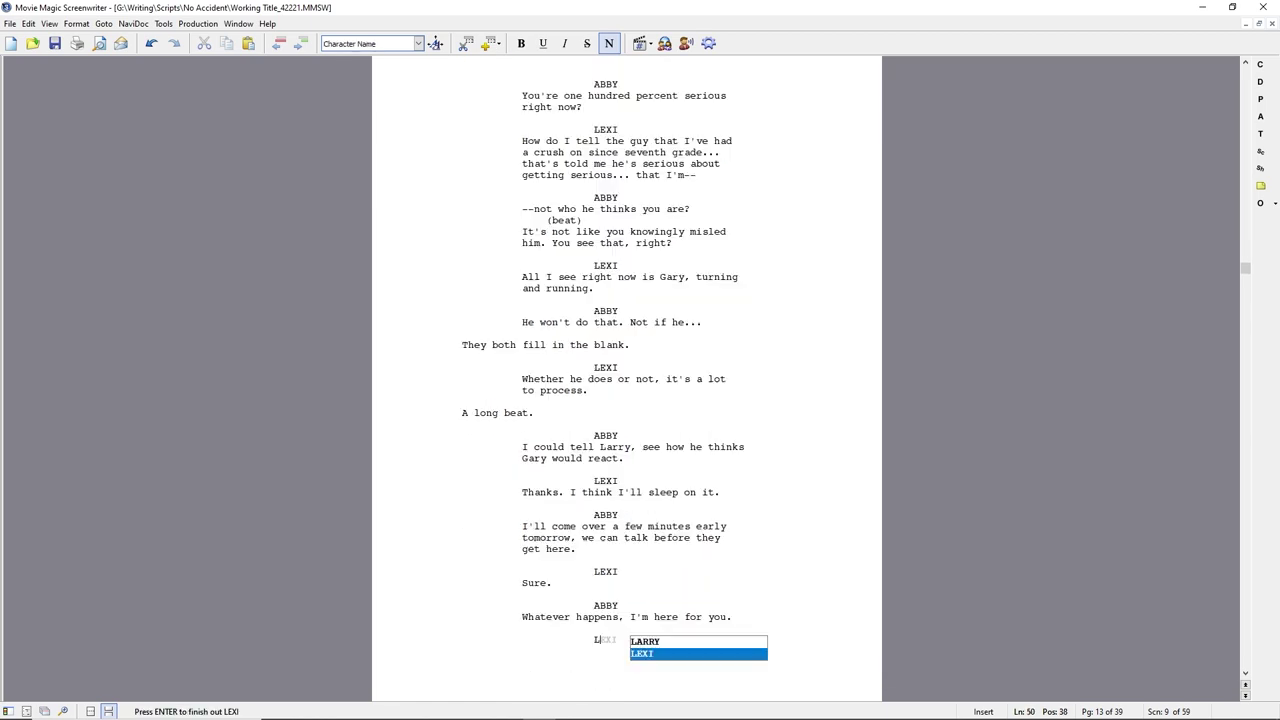
key(Return)
text(I know.)
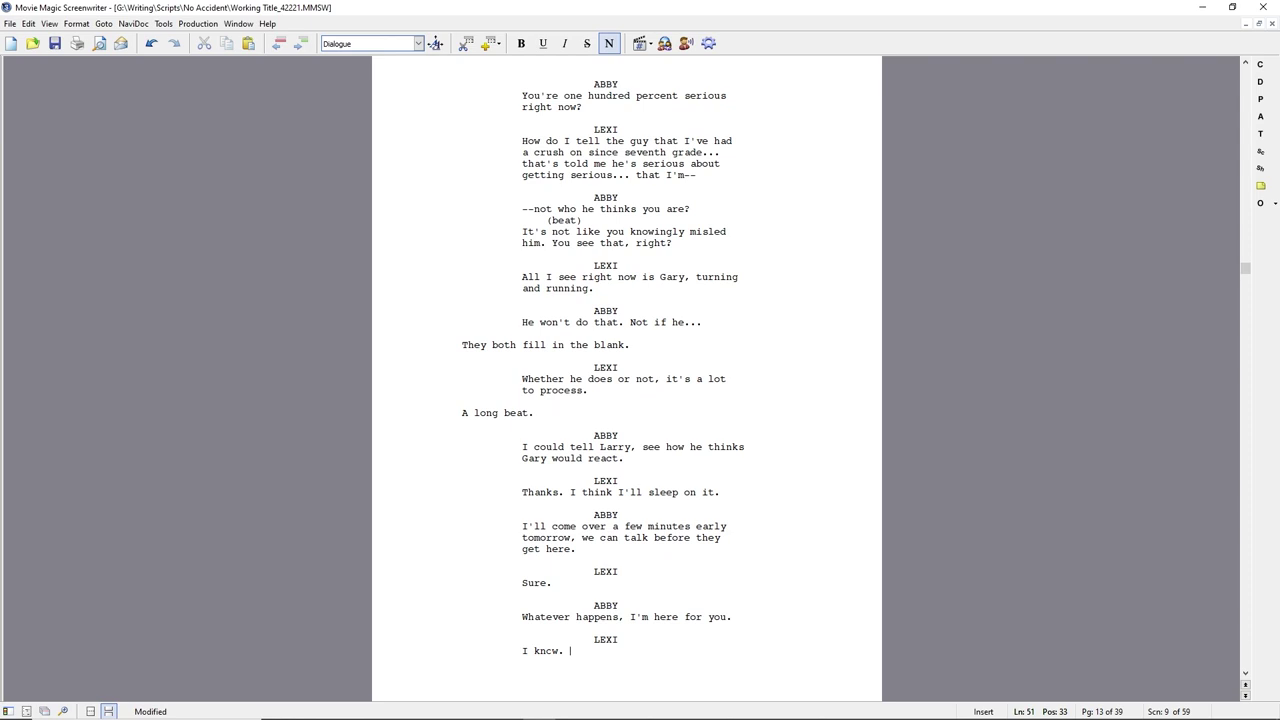
Reword the end of Abby's "Whatever happens" line to "anything you need, just ask."
key(Up)
key(Up)
key(shift+End)
text(anything you need, just ask.)
Replace Lexi's reply with "I'll hold you to that."
key(Down)
key(Down)
key(shift+End)
text(I'll hold you to that.)
Add the action line "An uncomfortable feeling washes over Abby. She manages a smile. Waves at Lexi."
key(Return)
text(An uncomfortable feeling washes over Abby. She manages a smile.)
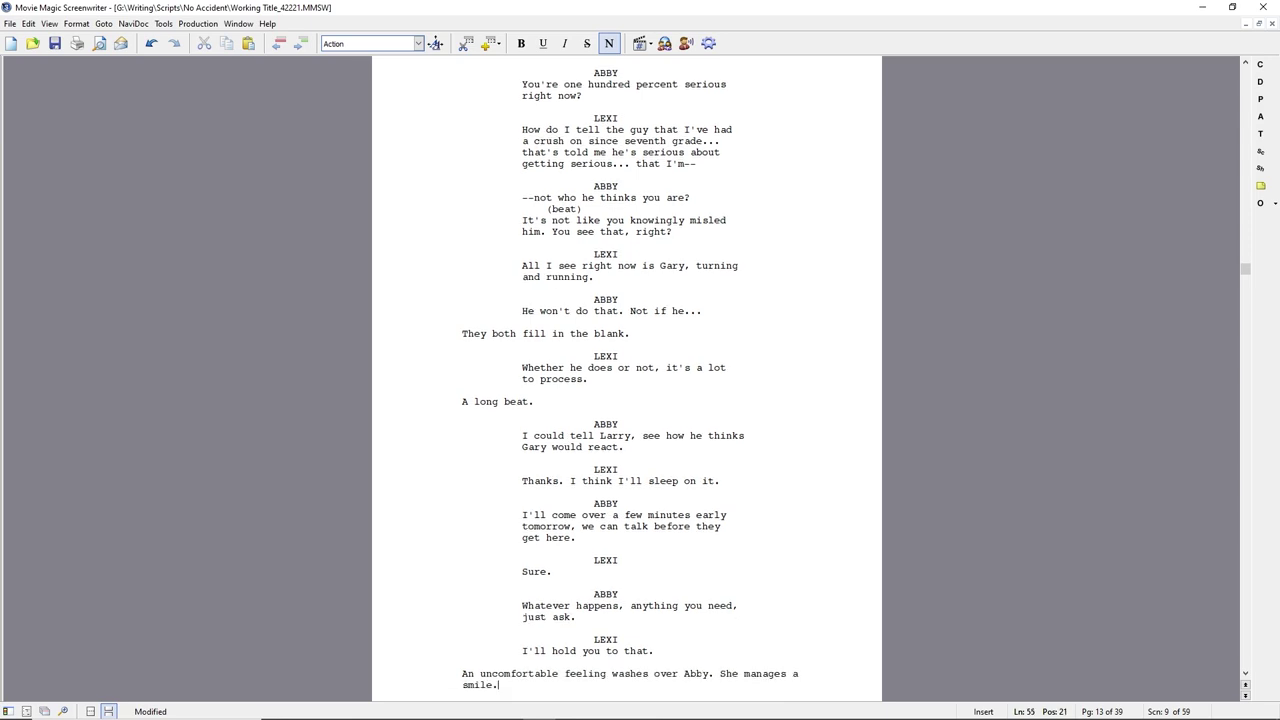
text( Waves at Lexi.)
Add an Abby dialogue block reading "Happy birthday." after her wave
key(Tab)
text(ABBY)
key(Return)
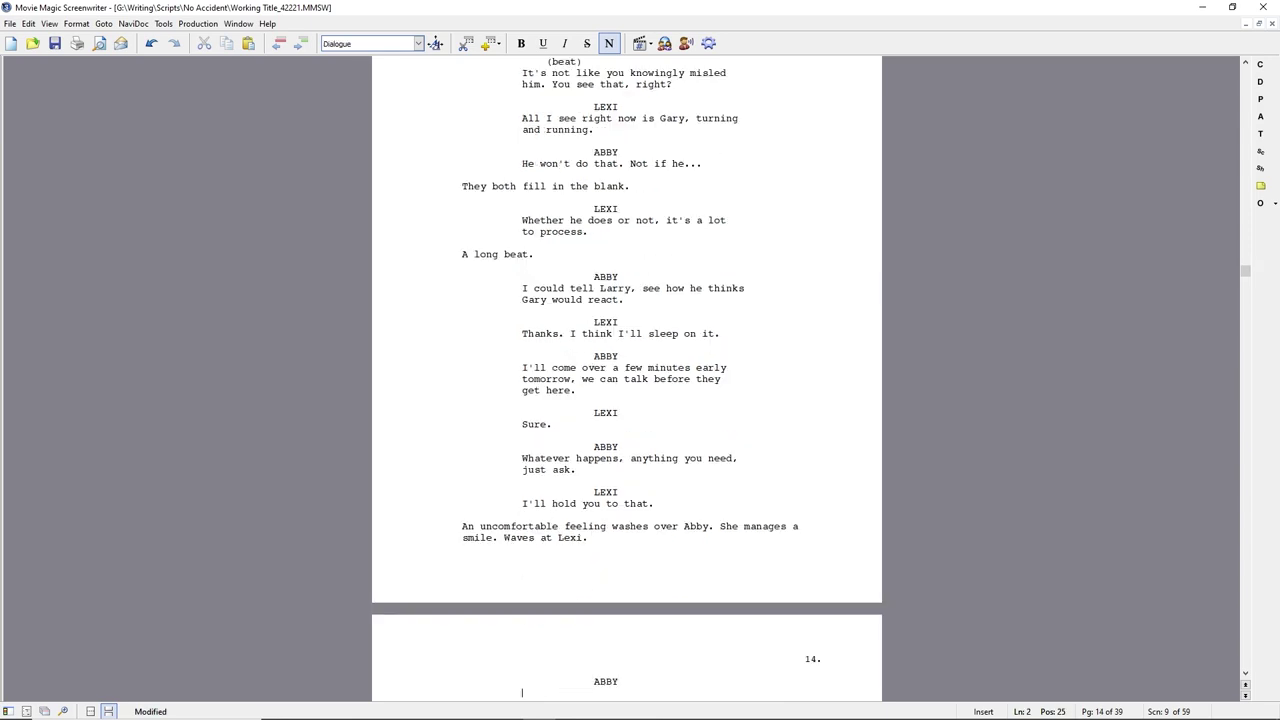
text(Get some sleep.)
key(shift+Home)
text(Happy birthday.)
Add the action lines "A half-hearted wave from Lexi. They disconnect.", "Lexi flops back on her pillow. Checks the time." and "12:01."
key(Return)
text(A half-hearted wave from Lexi. They disconnect.)
key(Return)
text(Lexi flops back on her pillcw)
key(BackSpace)
key(BackSpace)
text(ow. Checks the time.)
key(Return)
text(12:01.)
Delete Abby's "Happy birthday." dialogue together with its character name
key(Up)
key(Up)
key(Up)
key(shift+End)
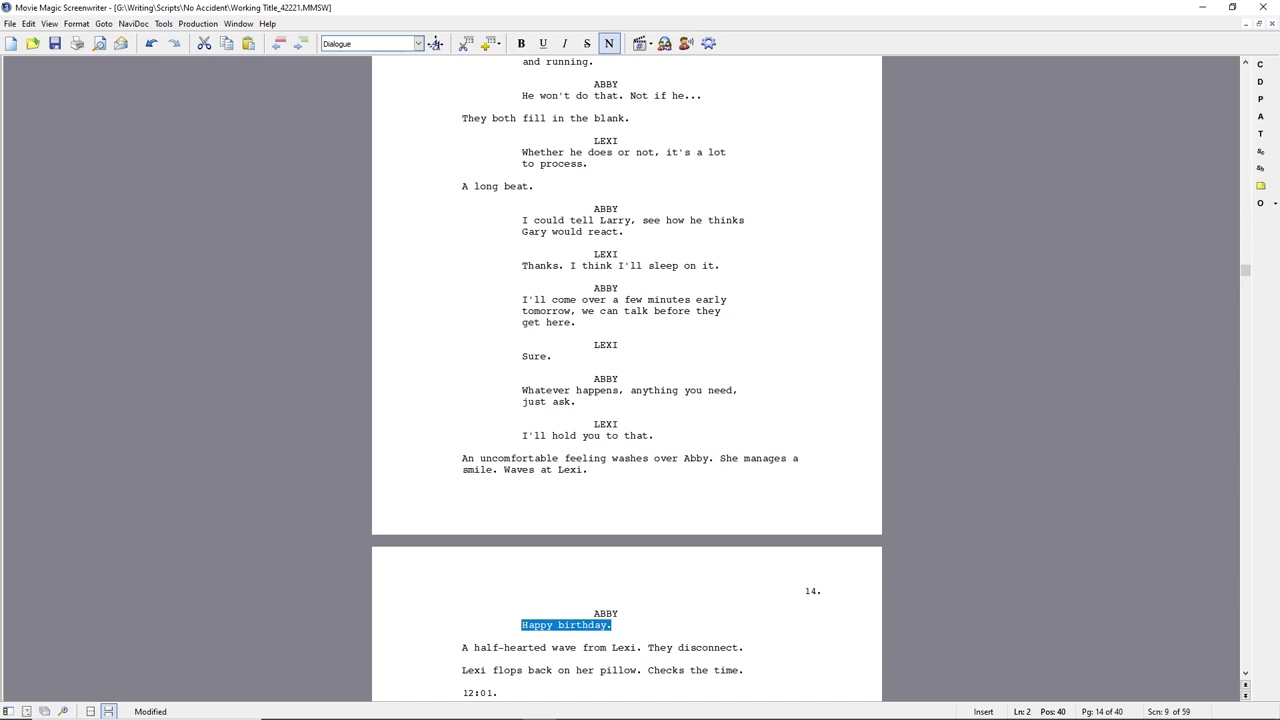
key(Up)
key(Home)
key(shift+Down)
key(shift+Down)
key(Delete)
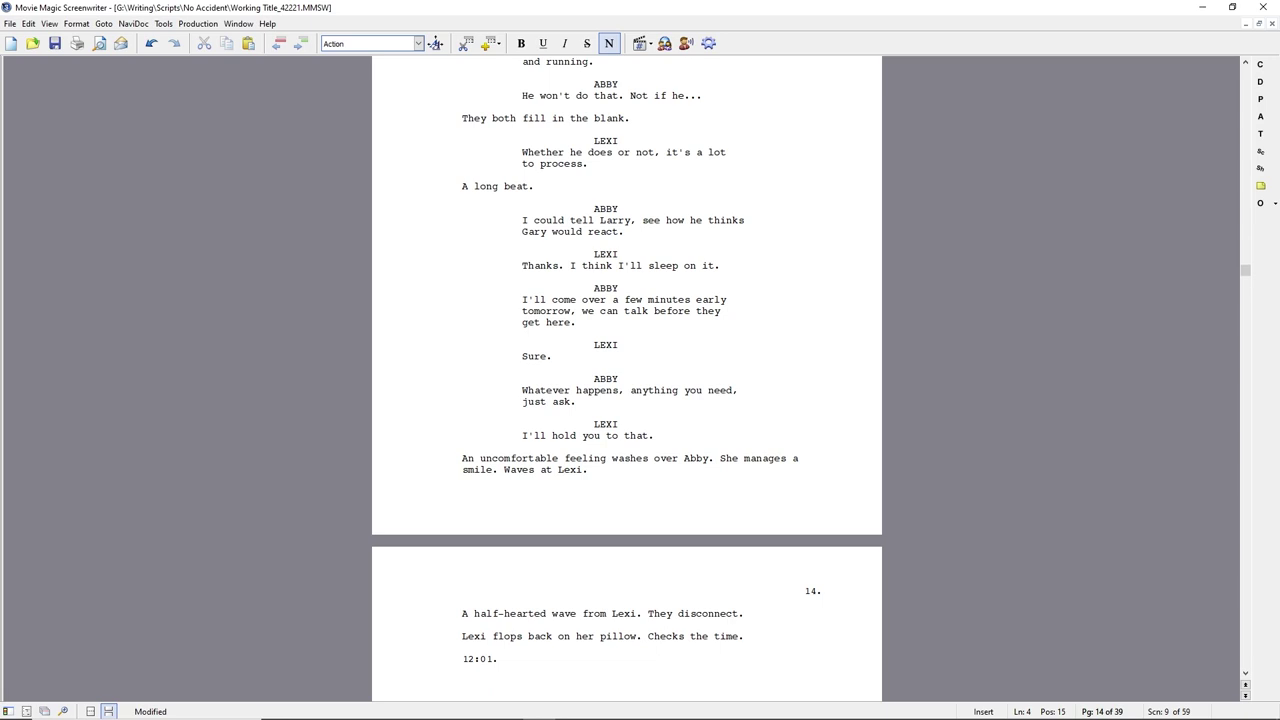
After "12:01.", add Lexi's line "Happy birthday to me." and the action line "She stares at the ceiling."
key(Down)
key(Down)
key(End)
key(Tab)
text(LEXI)
key(Return)
text(Happy birthday to me.)
key(Return)
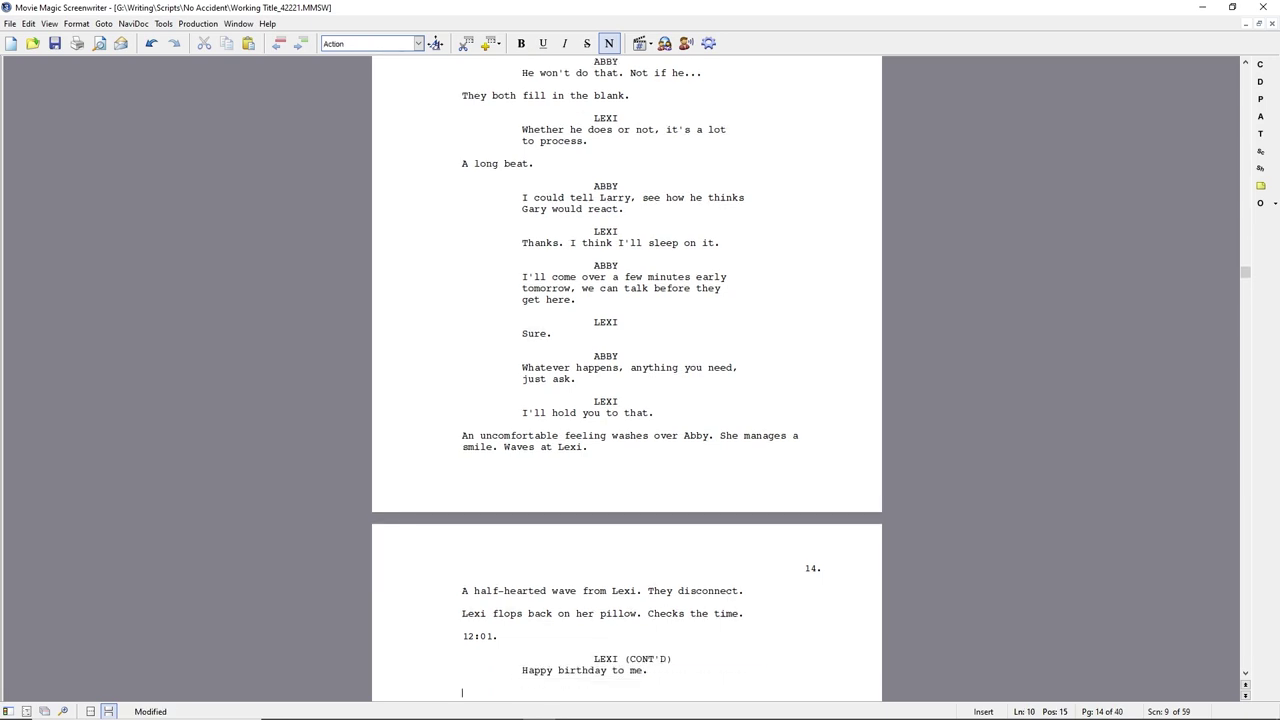
text(She stares at the ceiling.)
key(Return)
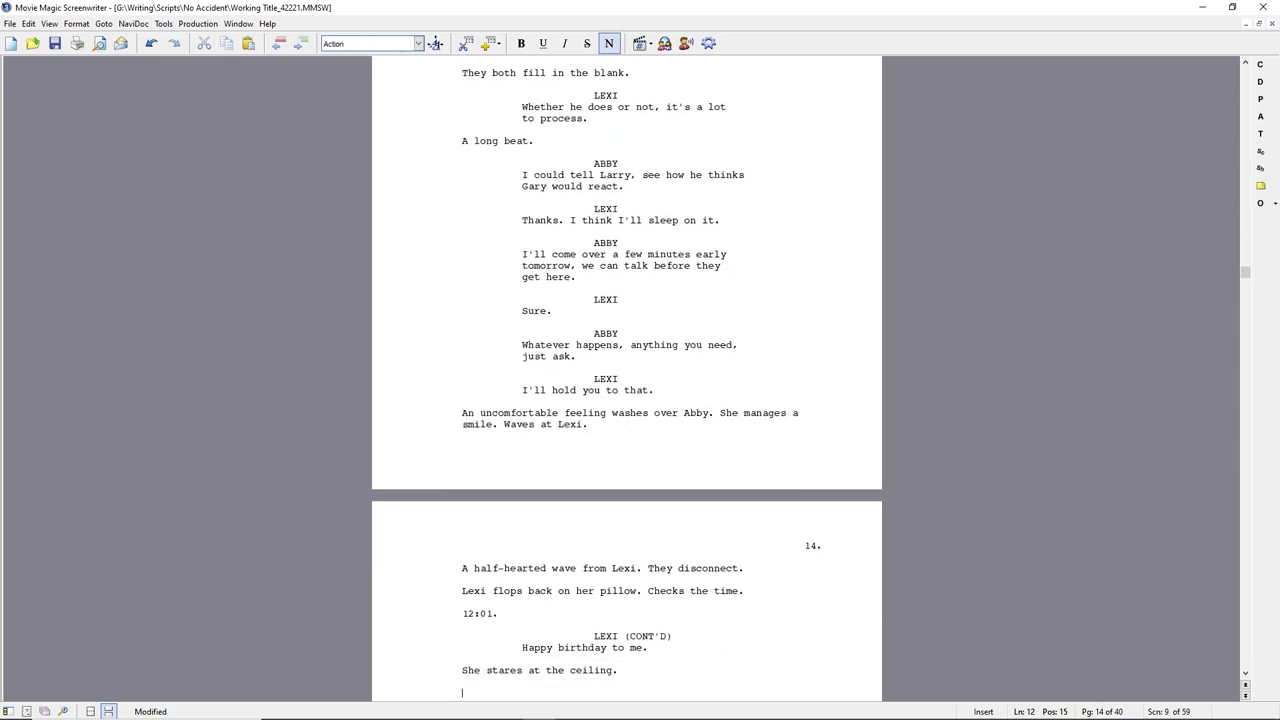
Add the scene heading "INT. HOLLY'S BEDROOM - NIGHT"
key(Return)
text(iHOLLY'S BEDROOM)
key(Tab)
key(n)
key(Return)
Write the action line "Holly stares at the ceiling, throwing a small, weighted ball up, catching it, throwing it over and over."
text(Holly stares at the ceiling)
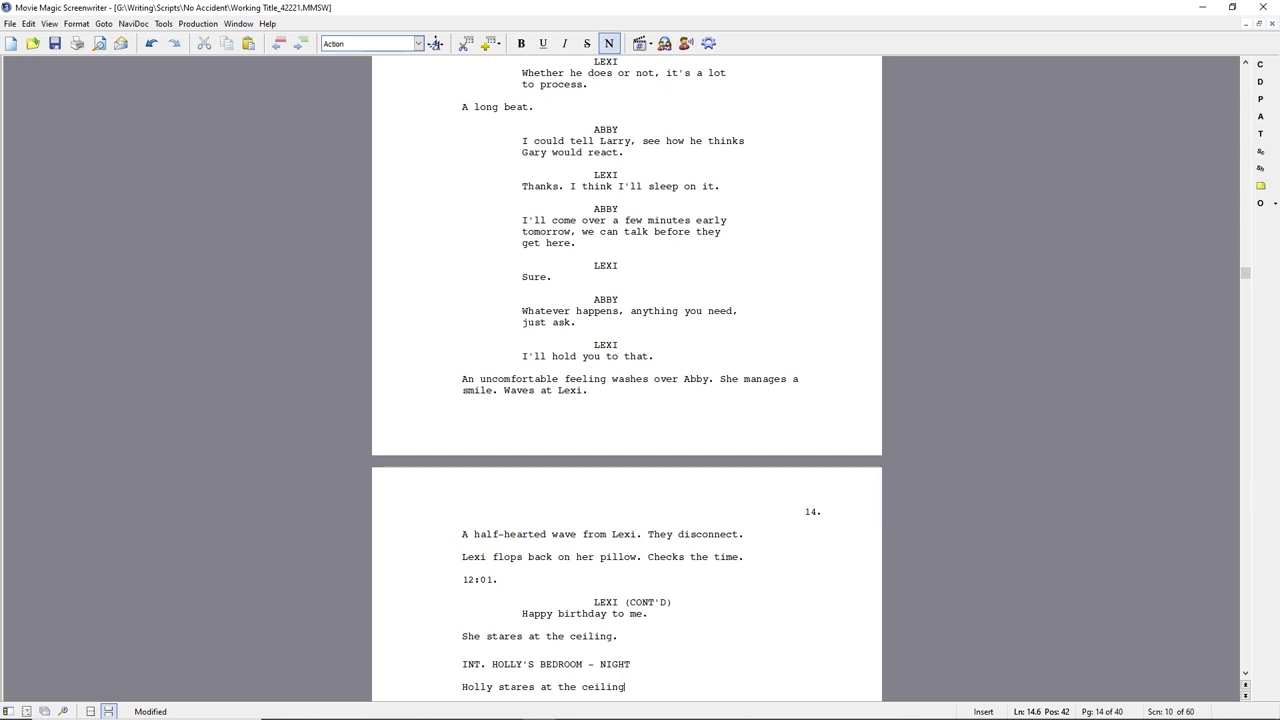
text(, throwing a)
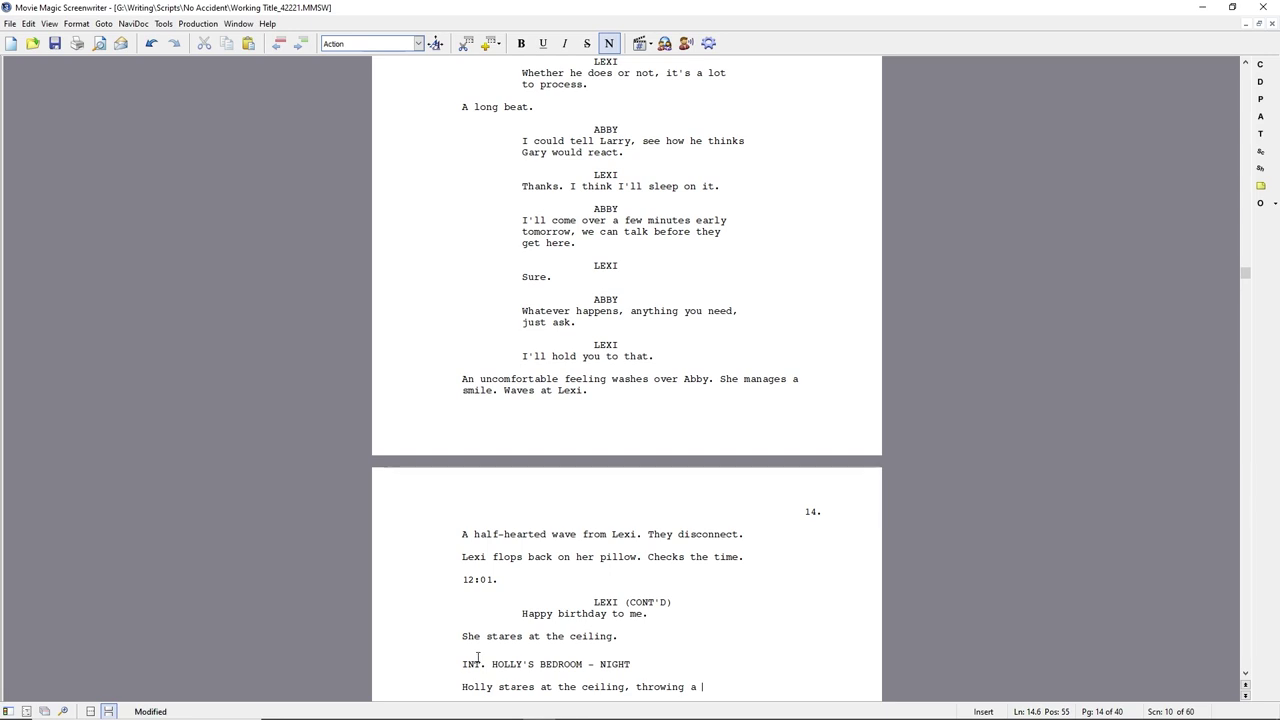
text(small, weight ball)
key(BackSpace)
key(BackSpace)
key(BackSpace)
key(BackSpace)
key(BackSpace)
text(ed ball up, catching it, throwing it over and over.)
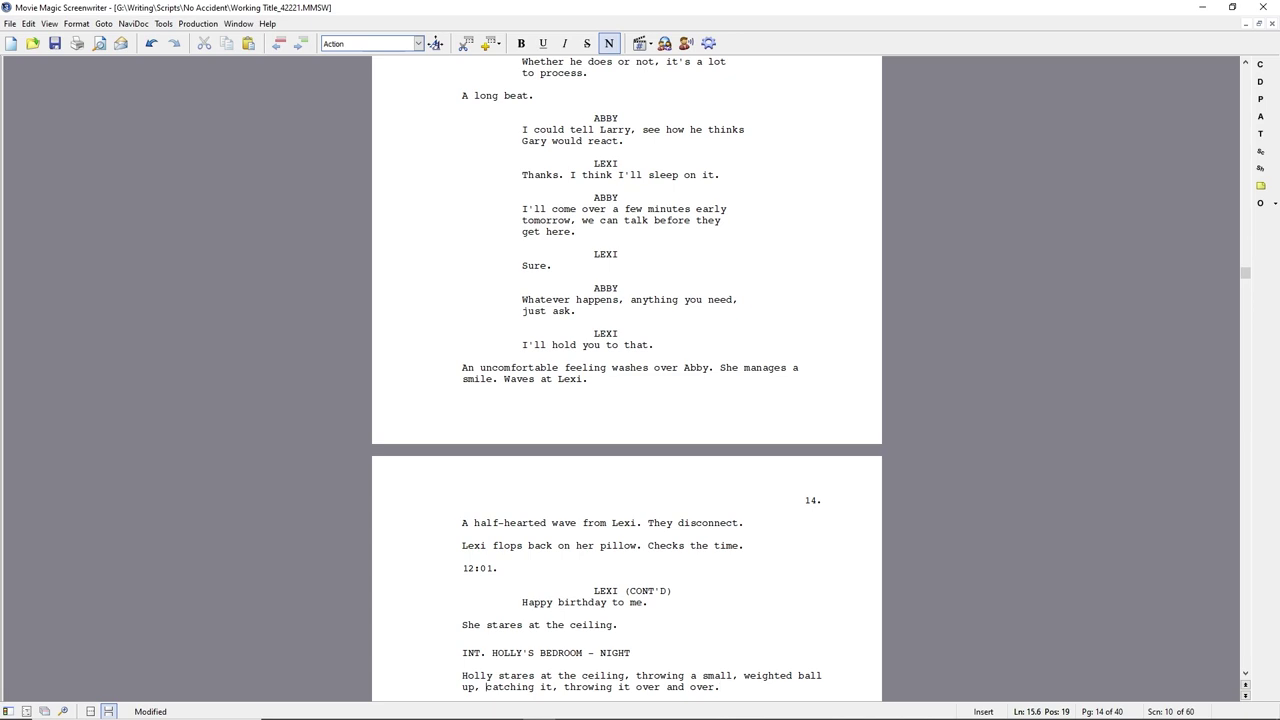
Replace the ending after "catching it" with a new sentence: "Throwing it a little higher each time."
key(Delete)
text(. Throwing it a little higher each time.)
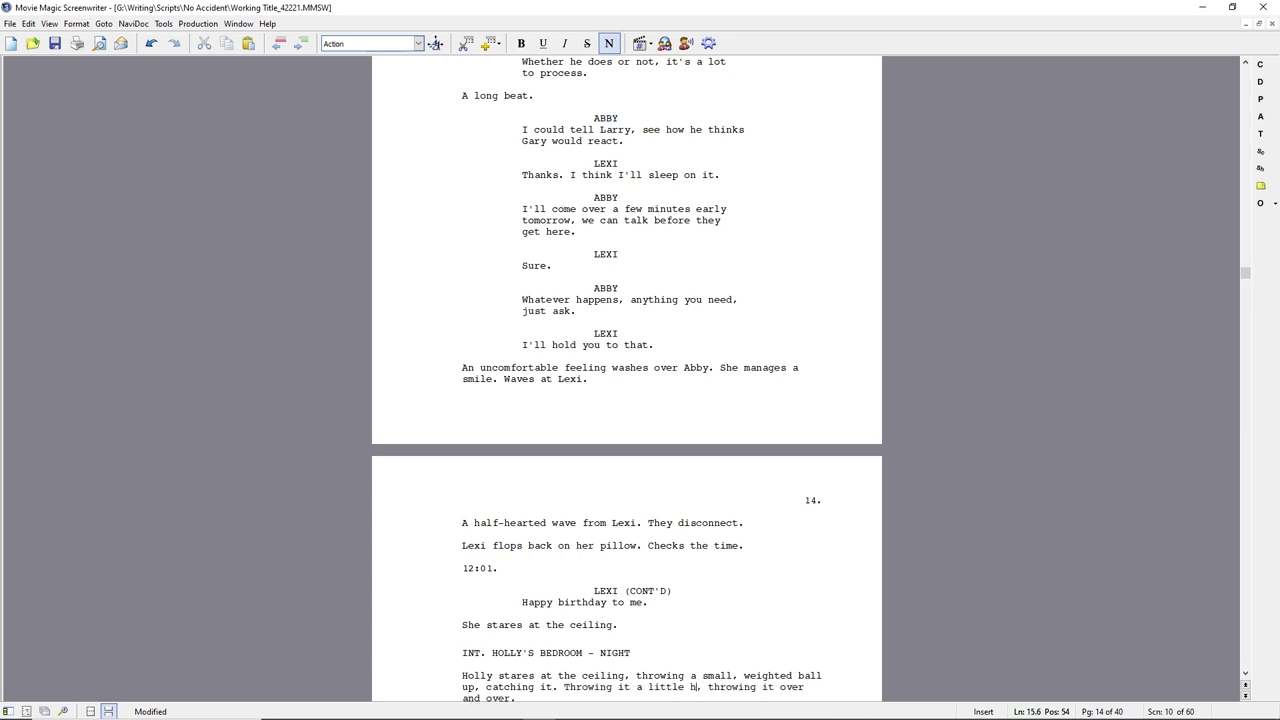
key(shift+Down)
key(Delete)
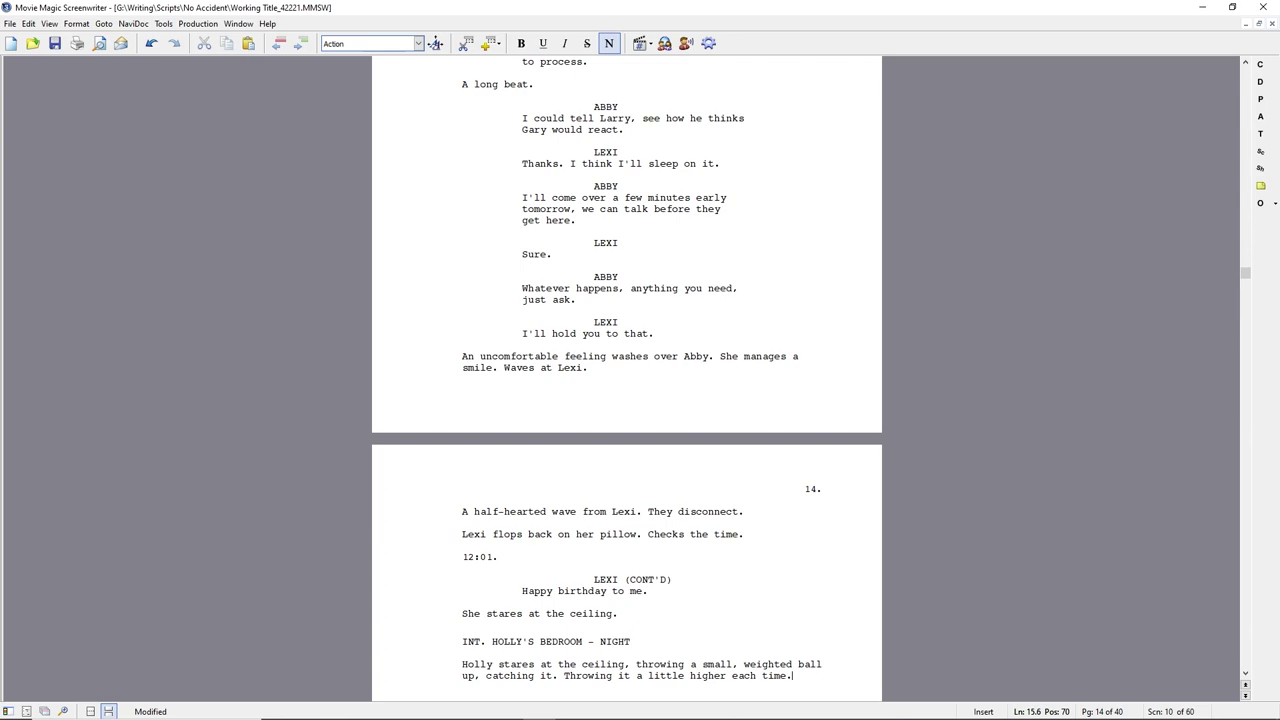
End Holly's action paragraph with "Mind a million miles away." and insert "on auto-pilot," after "stares at the ceiling,"
text(Mind a million miles away.)
key(Up)
key(Up)
key(Right)
key(Right)
key(Right)
key(Right)
key(Right)
key(Right)
key(Right)
text(on auto-pilot,)
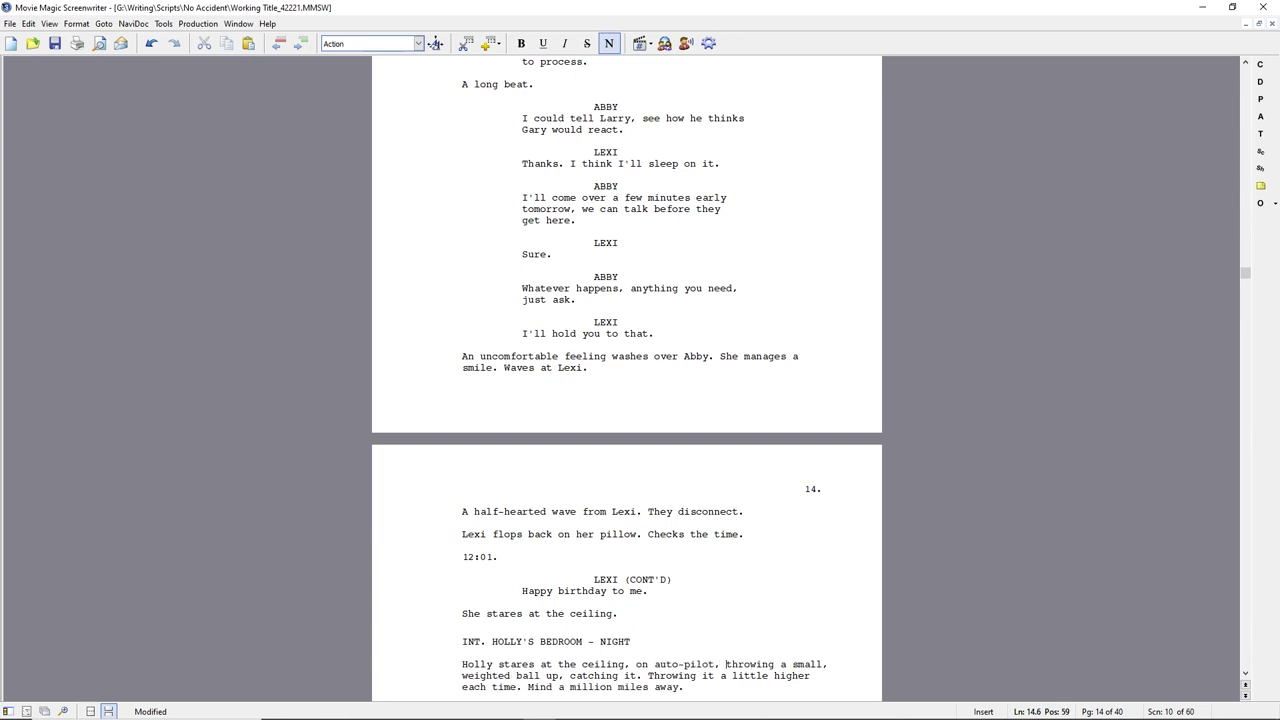
Change the start of the paragraph's last sentence from "Mind" to "Her mind"
key(Down)
key(Down)
key(ctrl+Left)
key(ctrl+Left)
key(ctrl+Left)
key(ctrl+Left)
key(ctrl+Left)
text(Her)
key(Right)
text(m)
key(Left)
key(BackSpace)
key(ctrl+Right)
key(ctrl+Right)
key(ctrl+Right)
key(ctrl+Right)
key(End)
Add the action line "When it almost grazes the ceiling, she repeats the throw over and over, missing by the same tiny distance each time."
key(Return)
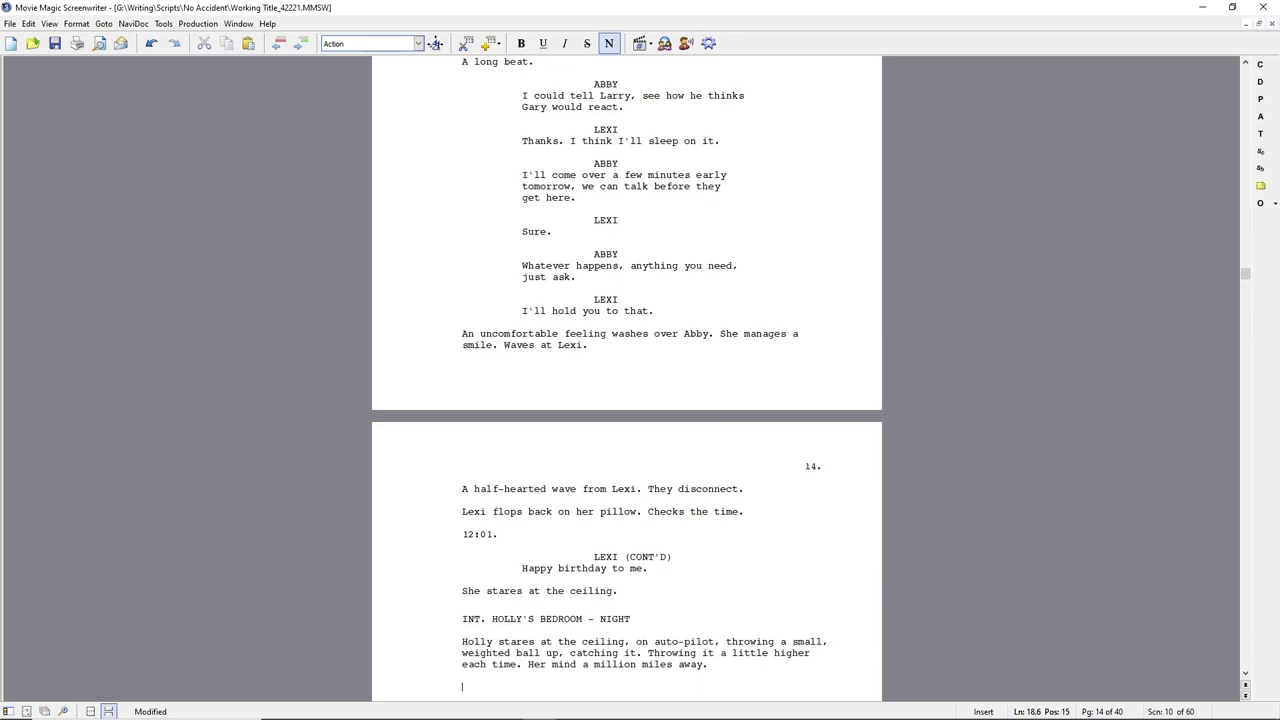
text(When it almost grazes the ceiling, she repeat)
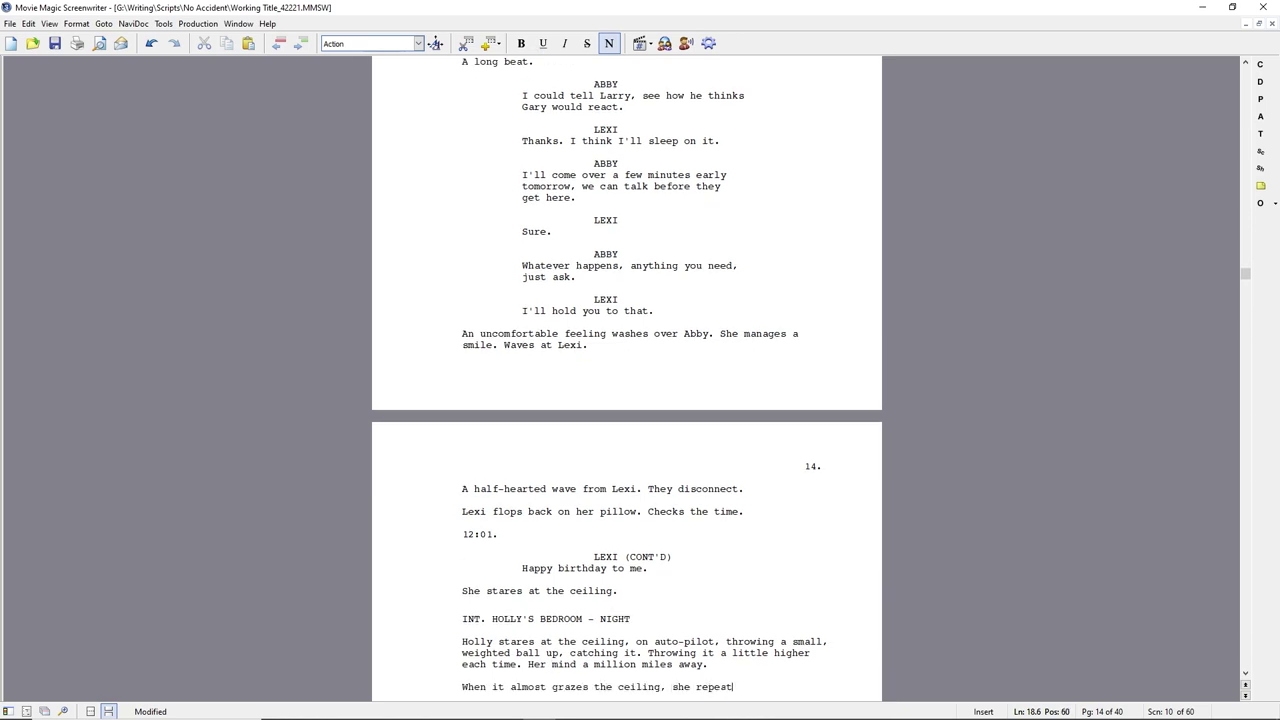
text(s the thrcw over and over, missing by the same tiny distance e)
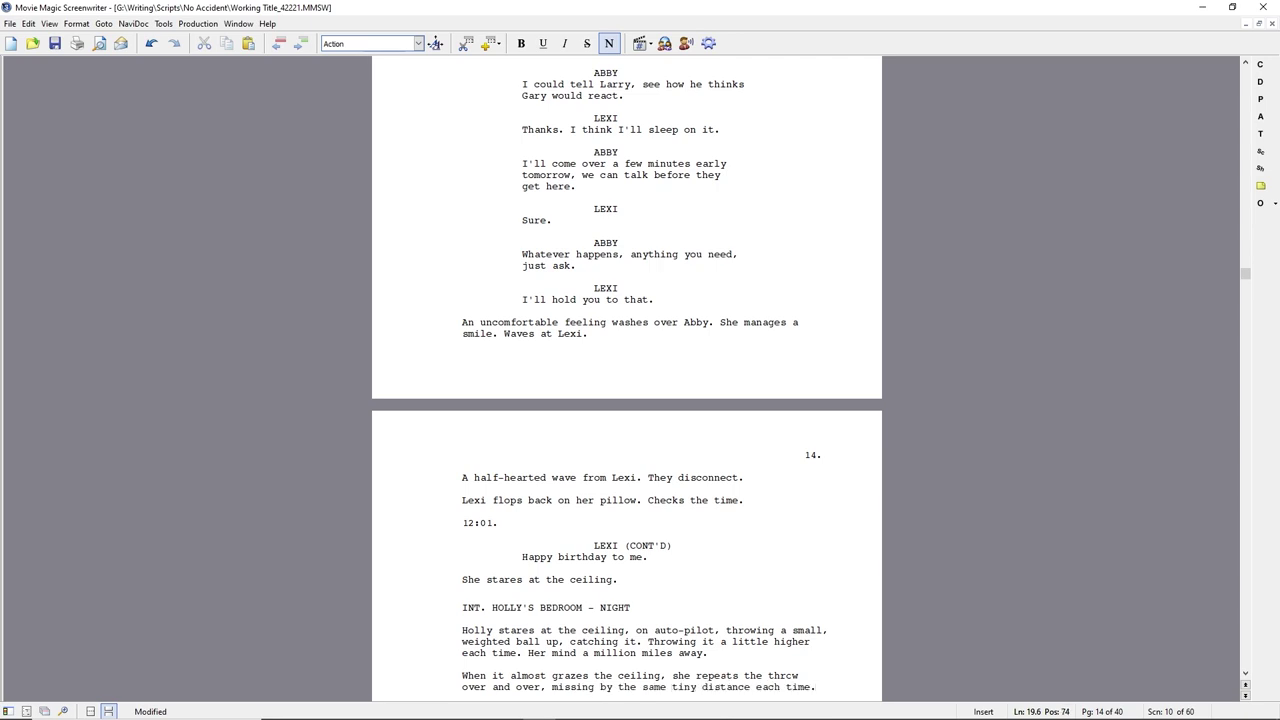
text(ach time.)
Add the action line "Stops. Tucks it under her pillow, tried to get some sleep."
key(Return)
text(Stops. Tucks it under her pillcw, tried to get some sleep.)
key(Return)
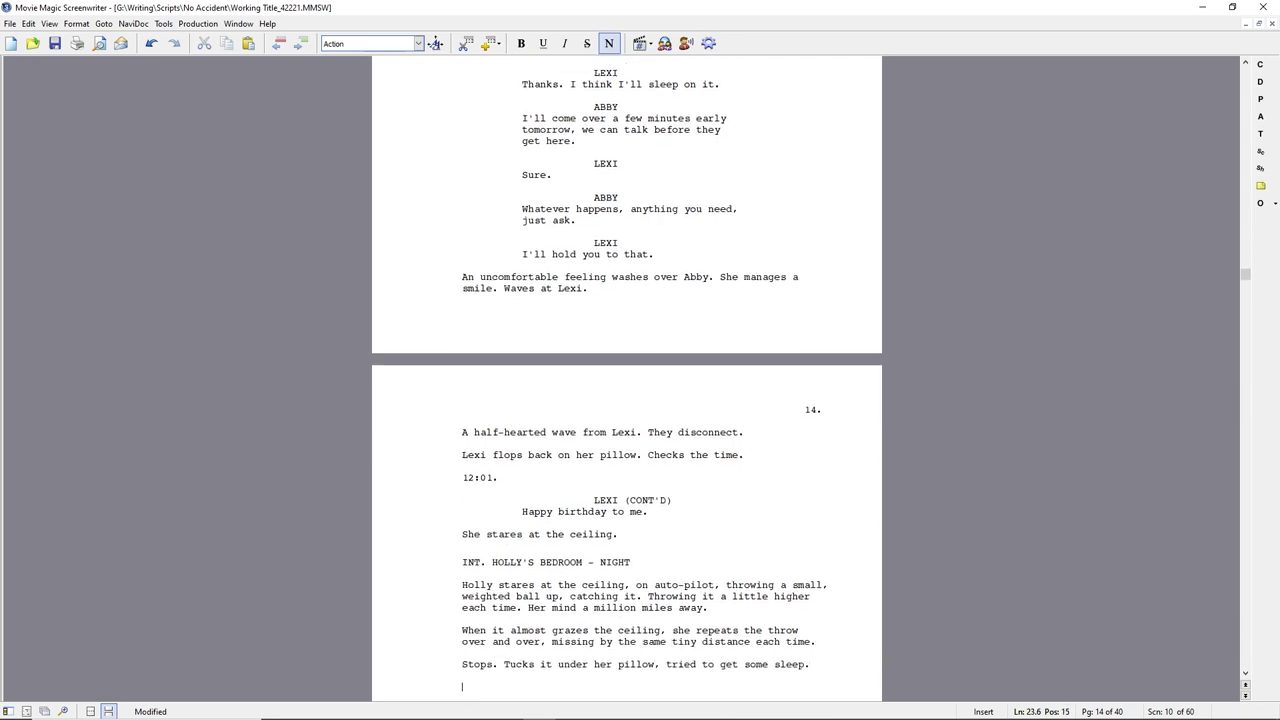
Add the scene heading "EXT. HOLLY AND LEXI'S HOUSE - DAY"
key(Return)
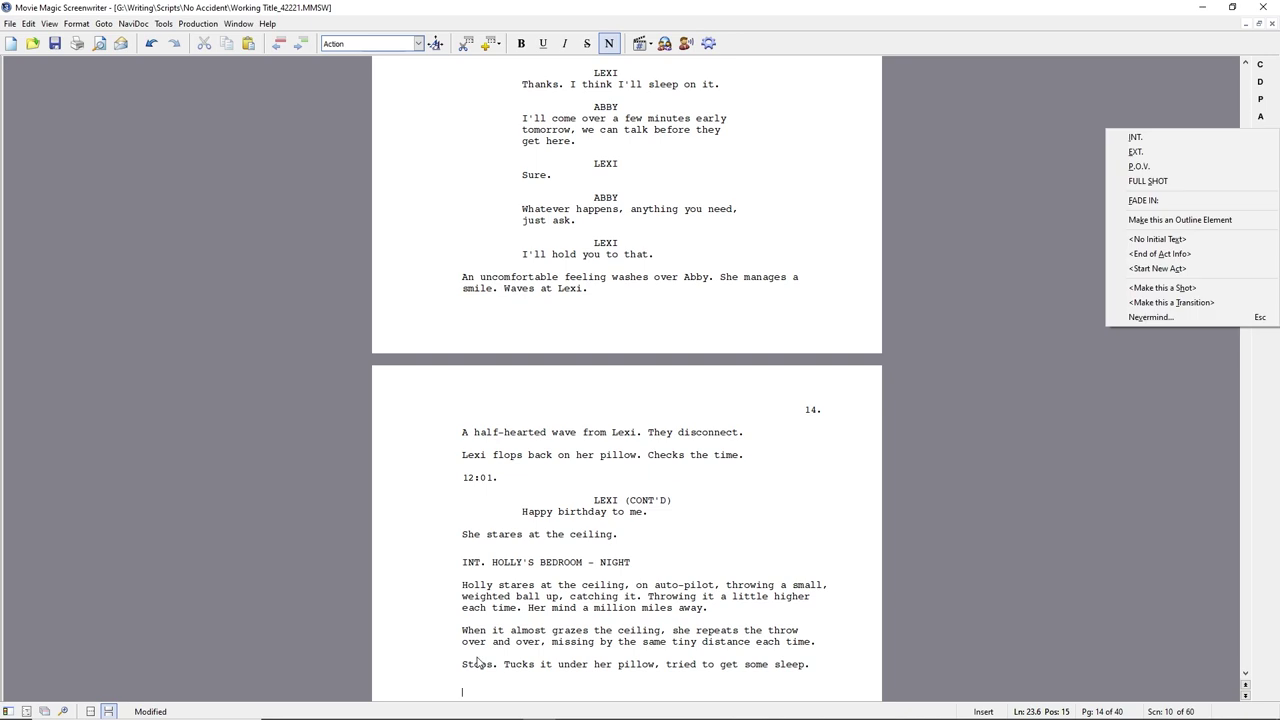
key(e)
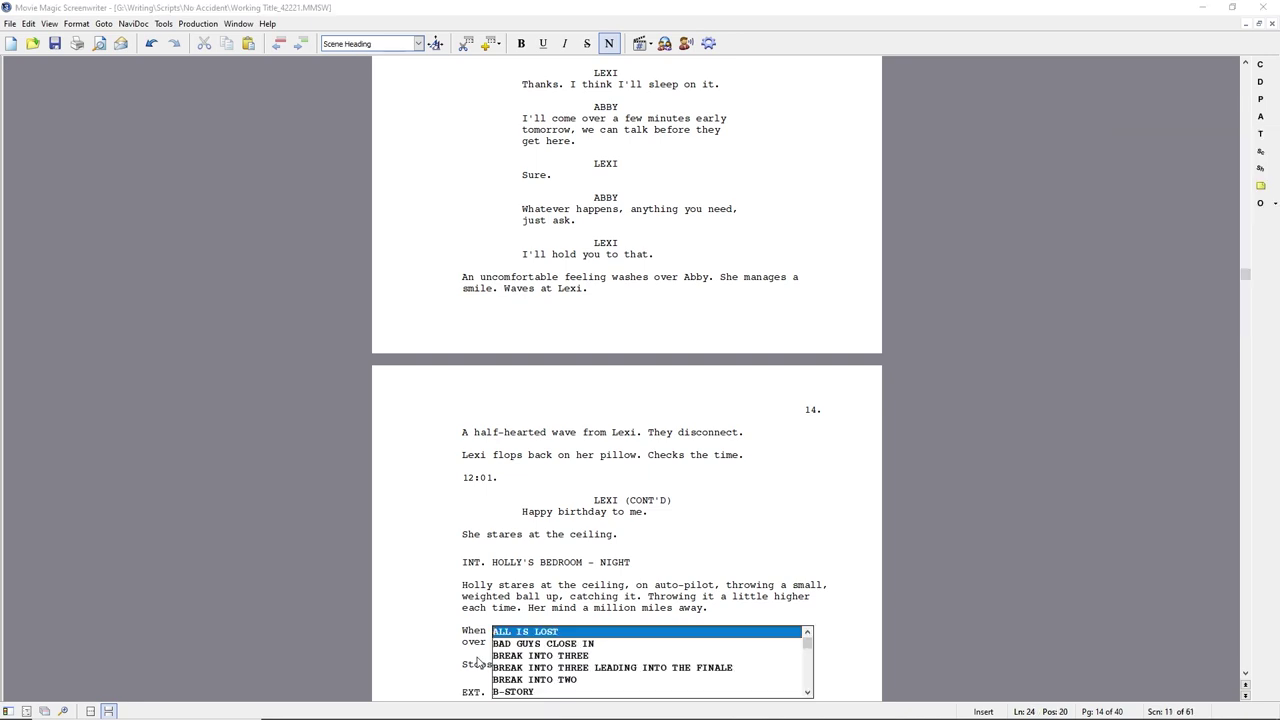
text(holly a)
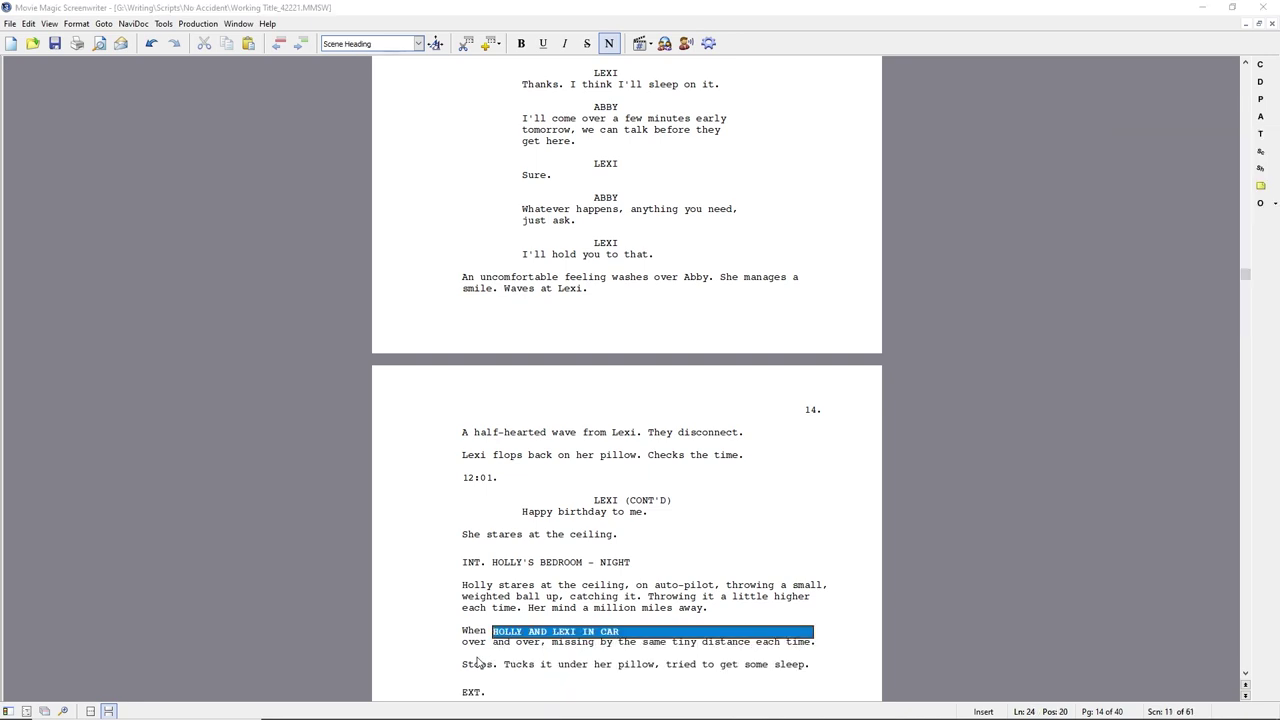
text(nd lexi's house - day)
key(Return)
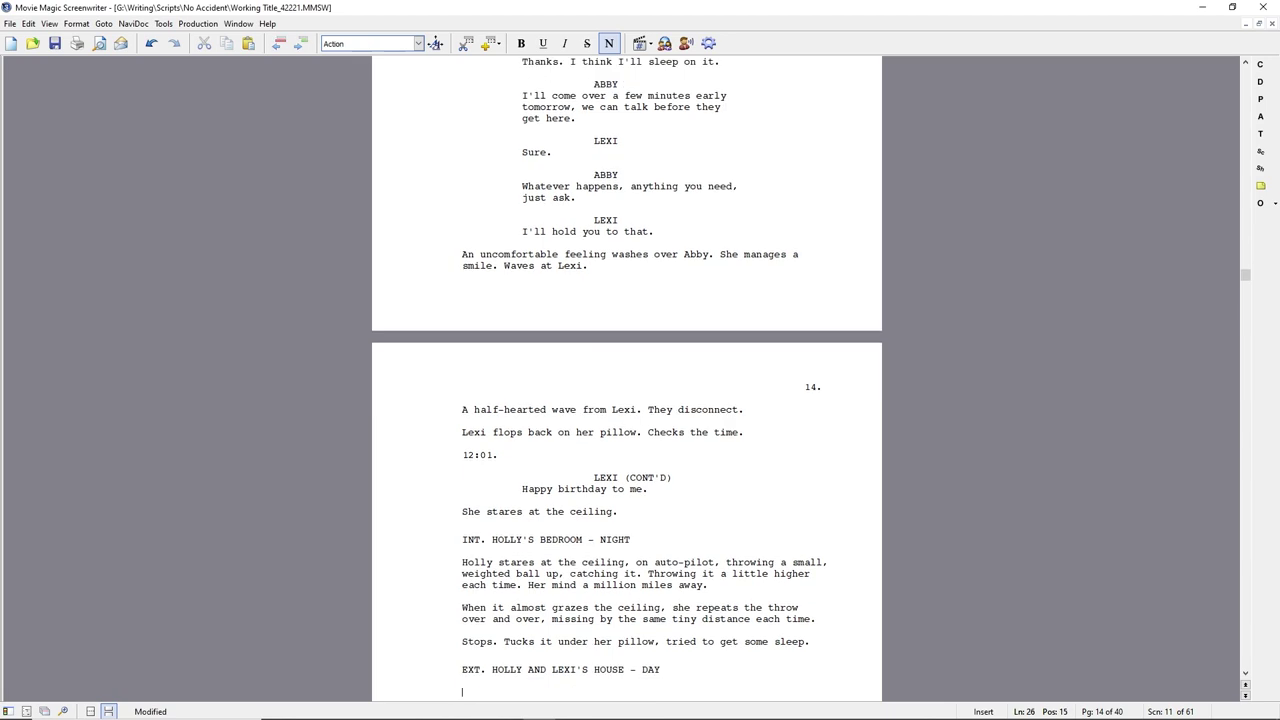
Start the action paragraph "Gary and Larry, duffel bags over their shoulders, look alternatively from Lexi to Abby, standing side-by" under the house exterior heading
text(Gary and Larry, duffel bags)
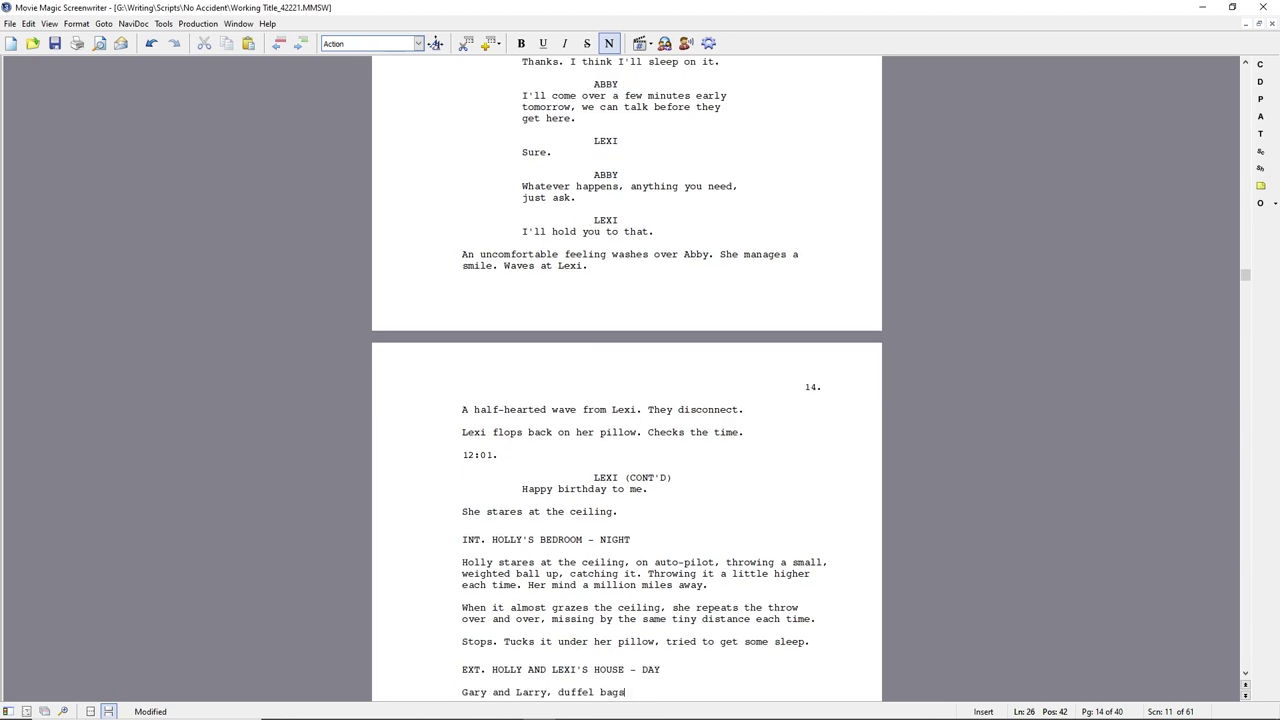
text( over their shoulders, look altern)
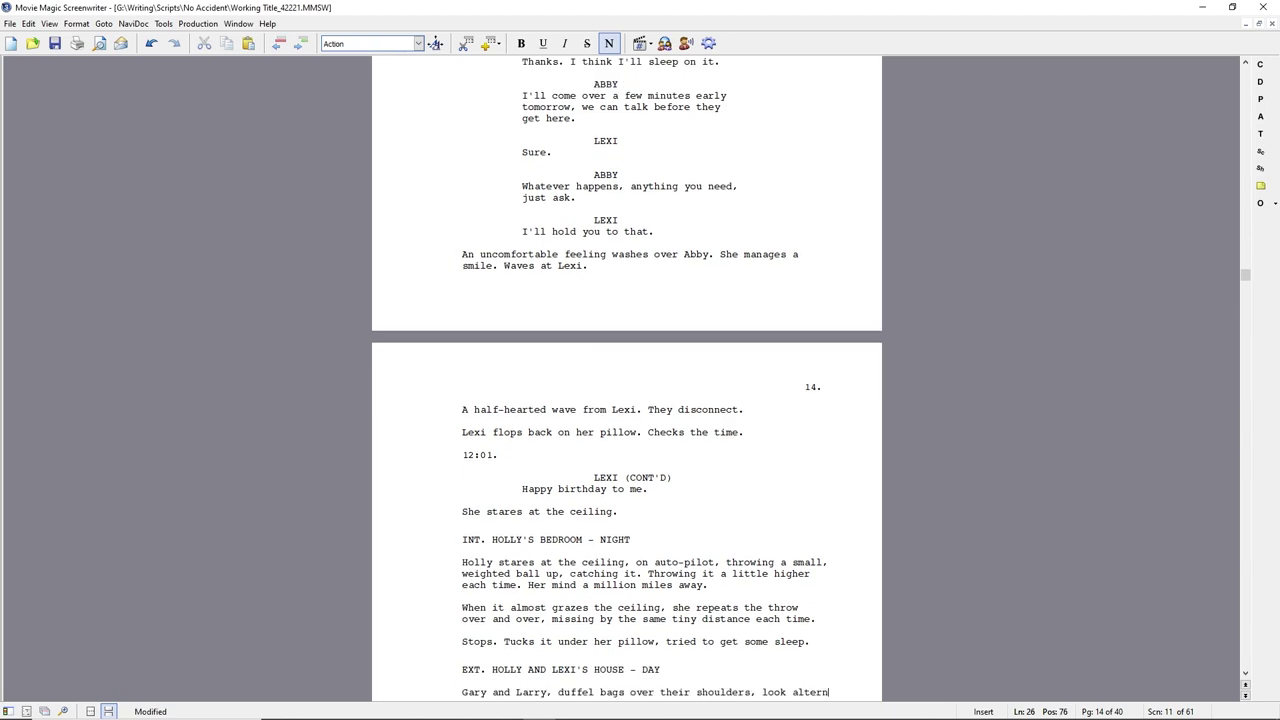
text(atively from Lexi to Abby, standing side-by)
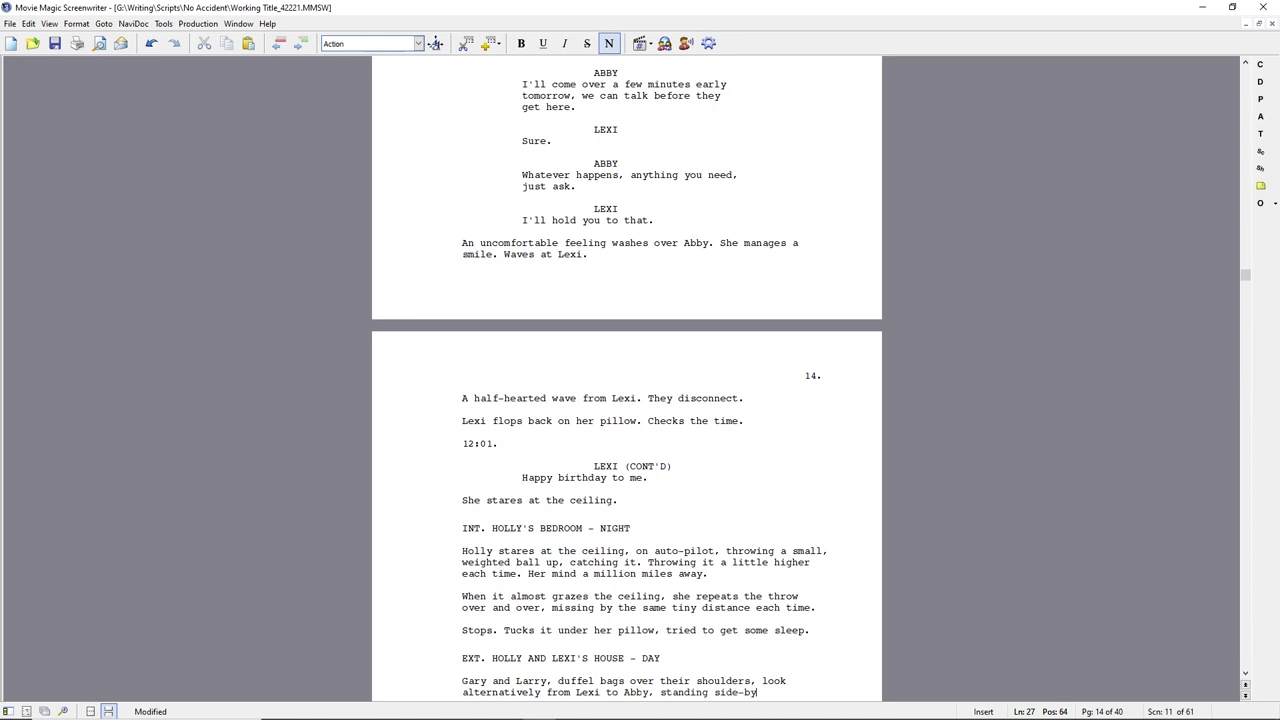
Complete the paragraph with "-side, to Holly, packing some things in her SUV in the driveway." and insert "At the curb," at its beginning
text(-side, to Holly, packing some things in her SUV )
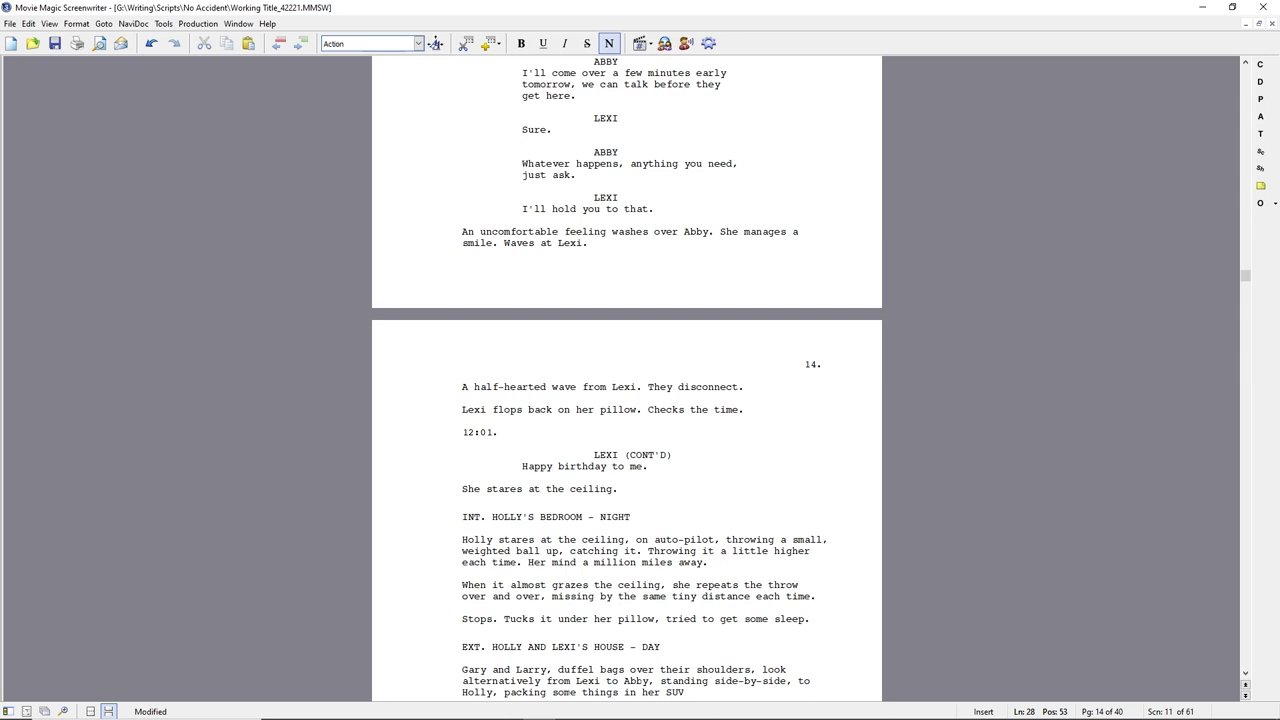
text(in the driveway.)
text(At the curb,)
click(803, 692)
Add a GARY character cue with the dialogue "Why?" below the action paragraph
key(Return)
key(Tab)
text(GARY)
key(Return)
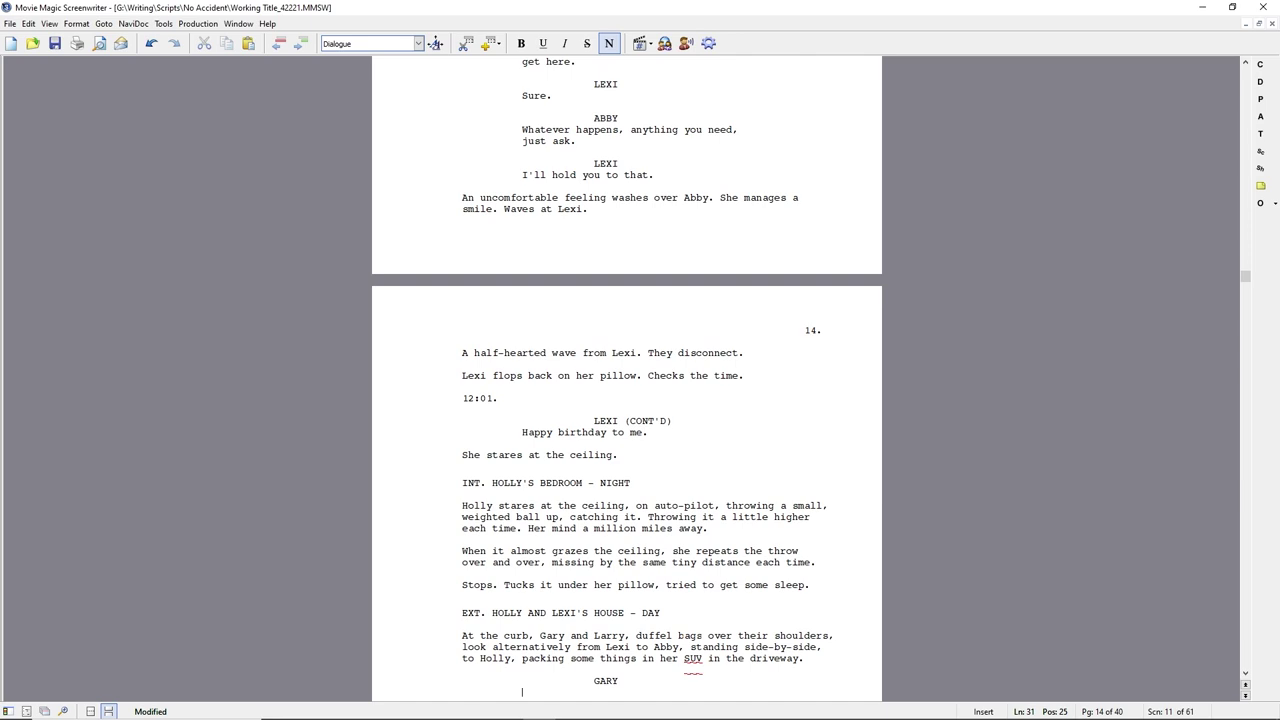
text(Why?)
key(Return)
Add Lexi's reply "What if I said I'll tell you when we get there?"
text(LEXI)
key(Return)
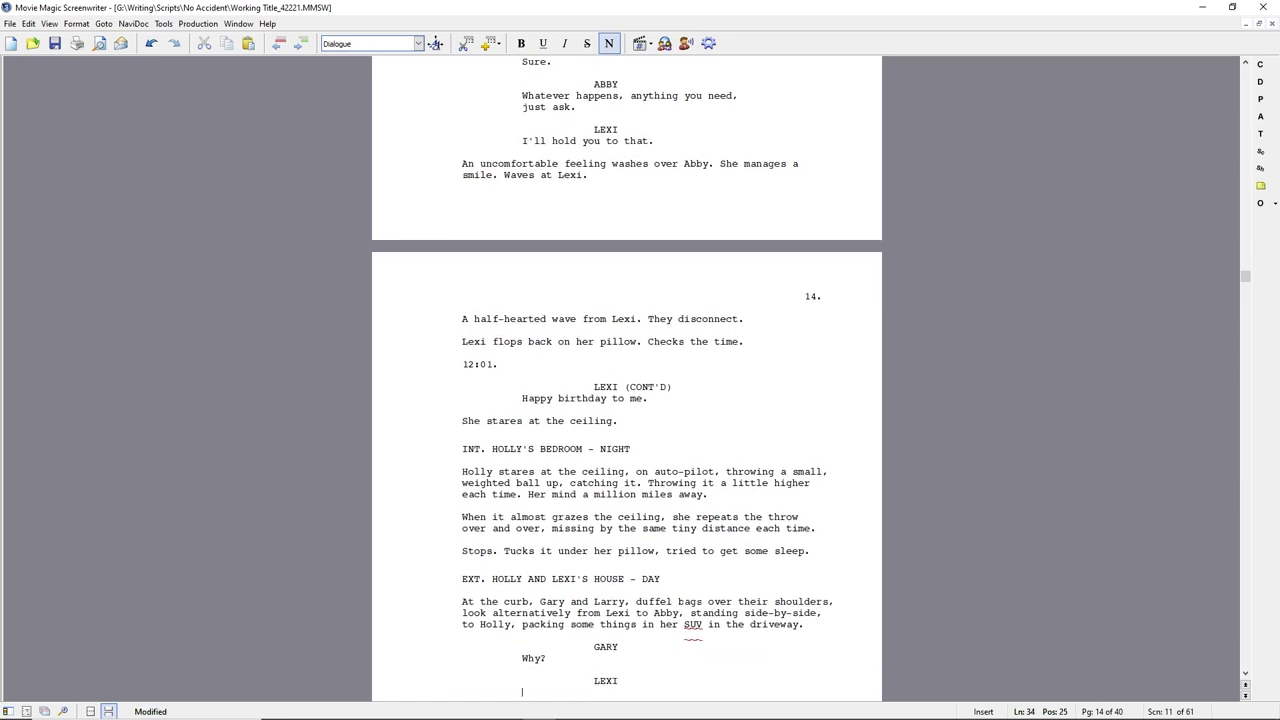
text(What if I said I'll tell you when we get there?)
key(Return)
Add a GARY character cue with the parenthetical "(to Abby)"
text(G)
key(Return)
text((to Abby))
key(Return)
text(Did you knew)
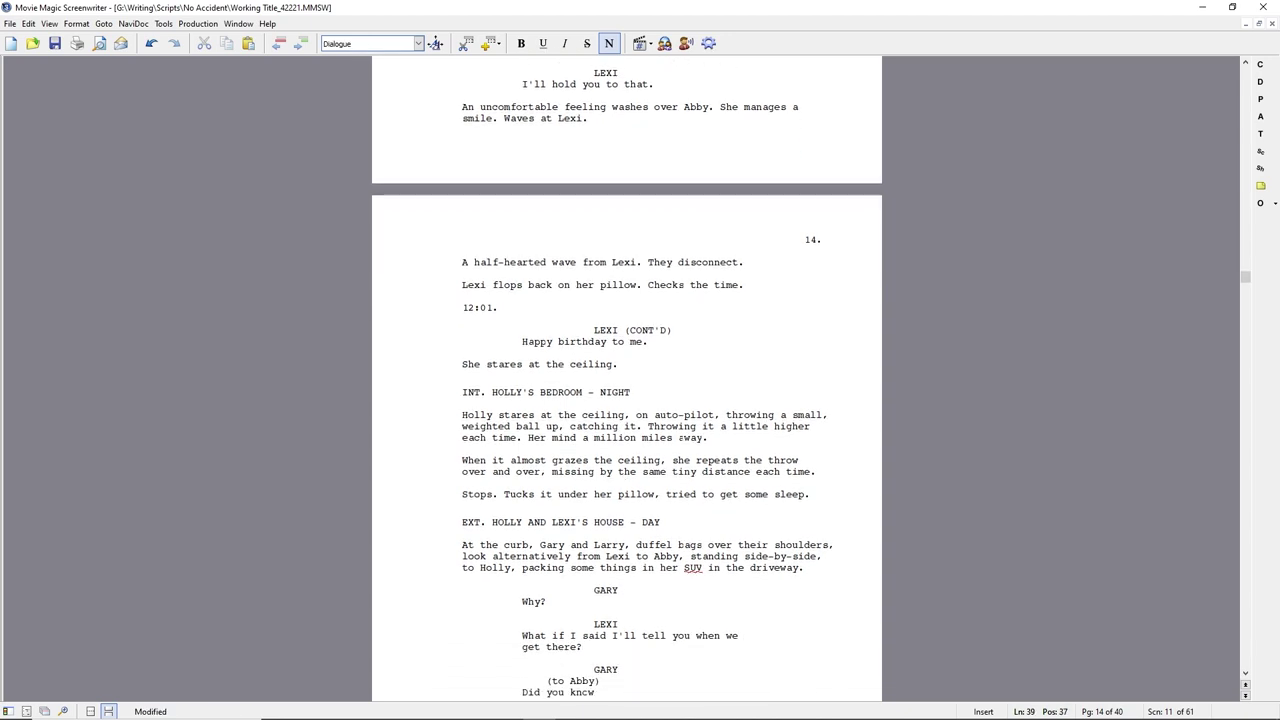
key(BackSpace)
key(BackSpace)
key(BackSpace)
key(BackSpace)
key(BackSpace)
key(BackSpace)
key(BackSpace)
key(BackSpace)
key(BackSpace)
key(BackSpace)
key(BackSpace)
key(BackSpace)
Write Gary's dialogue to Abby as "Are you in on this?"
text(Are you in on this?)
key(Return)
text(A)
key(Return)
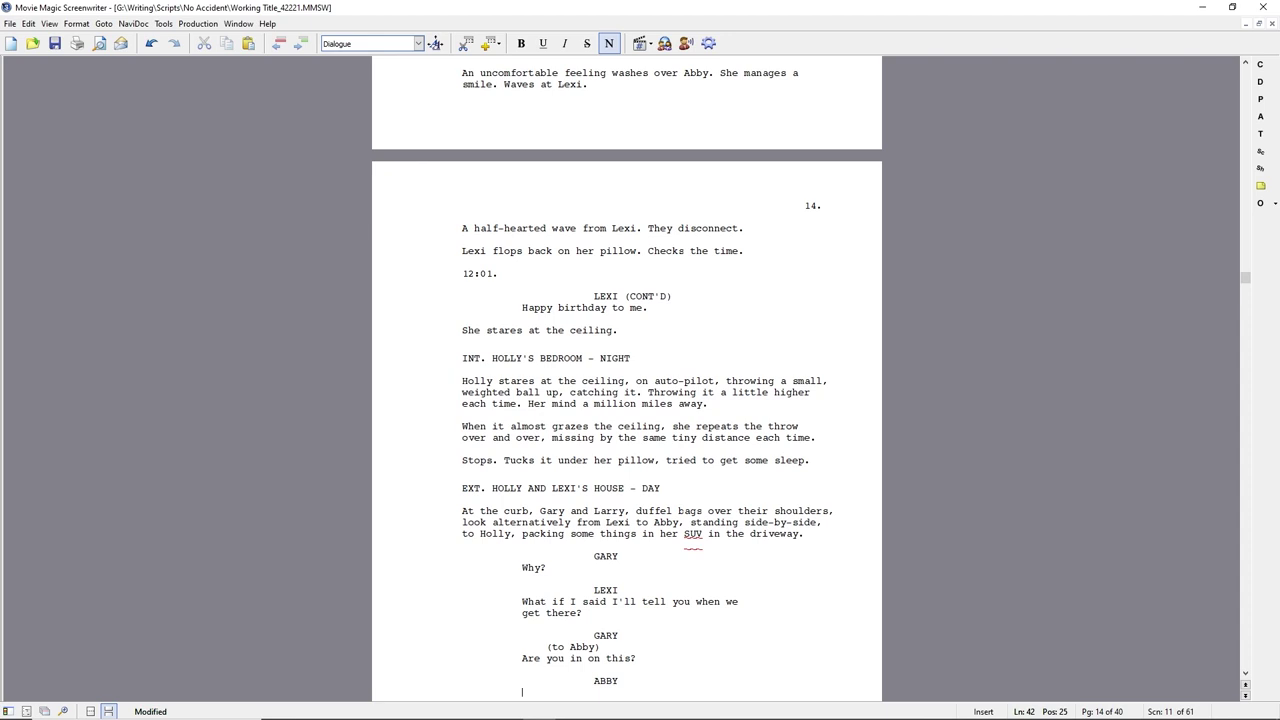
key(BackSpace)
Give Holly the dialogue "You ready?" and add the action line "Lexi turns, waves that she'll be right along. Turns back."
text(HOLLY)
key(Return)
text(You ready?)
key(Return)
key(Return)
text(Lexi turns, waves that she'll be right along. Turns back.)
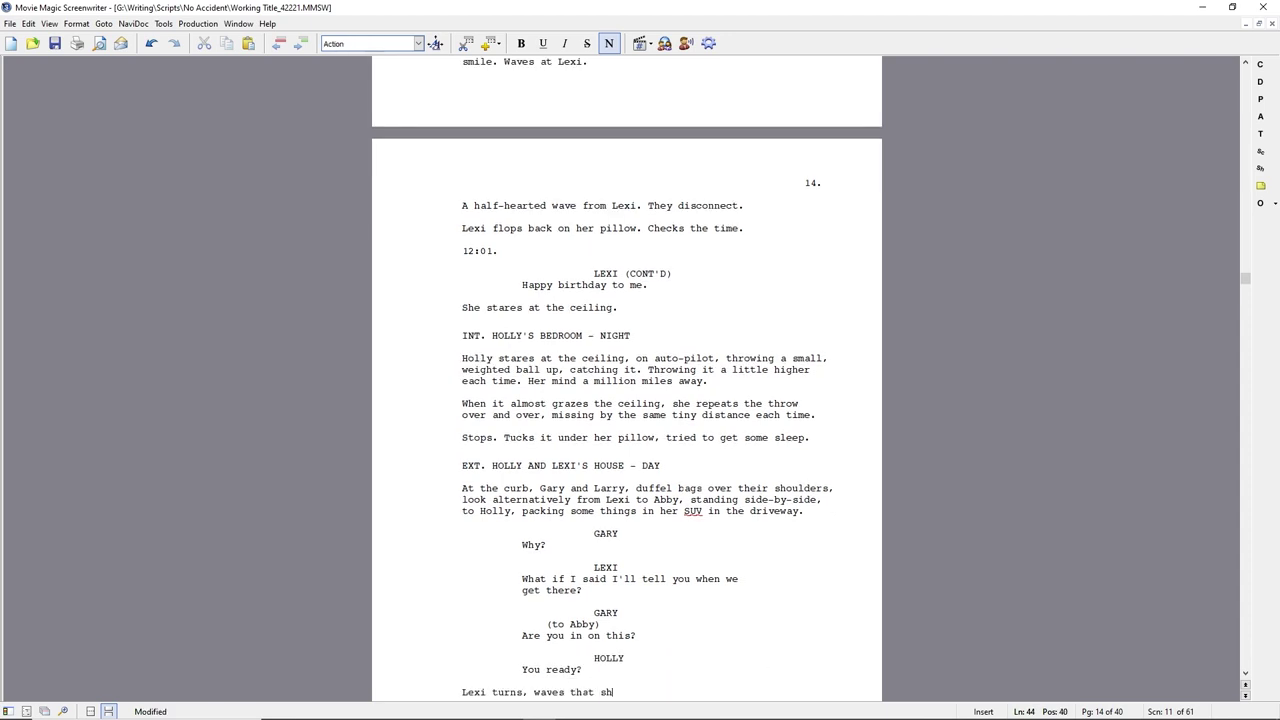
Add a LEXI character cue with the dialogue "It's not a big deal."
key(Return)
text(LEXI)
key(Return)
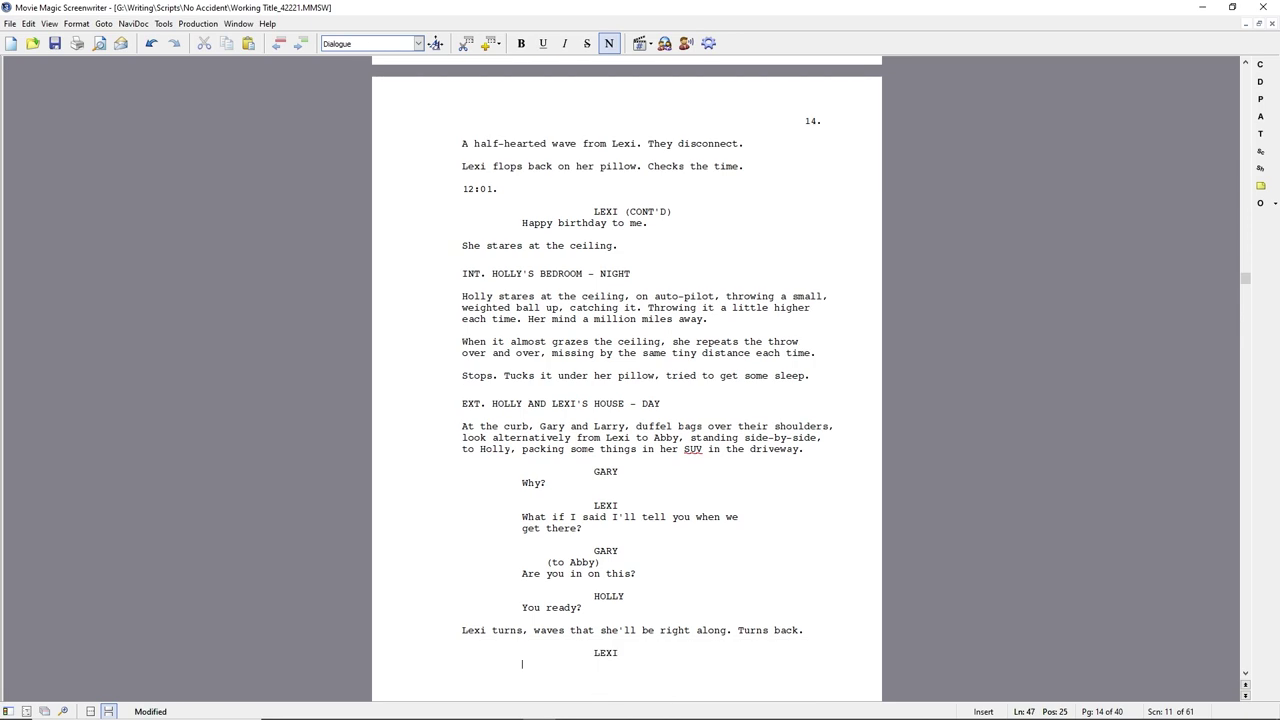
text(t's not a big deal.)
key(Return)
text(LA)
key(Return)
text(Kind)
key(BackSpace)
key(BackSpace)
key(BackSpace)
key(BackSpace)
key(BackSpace)
key(BackSpace)
key(BackSpace)
key(BackSpace)
key(BackSpace)
key(BackSpace)
key(BackSpace)
Add the action line "Larry looks at Gary, reading his mind." after Lexi's dialogue
key(Return)
text(Larry look)
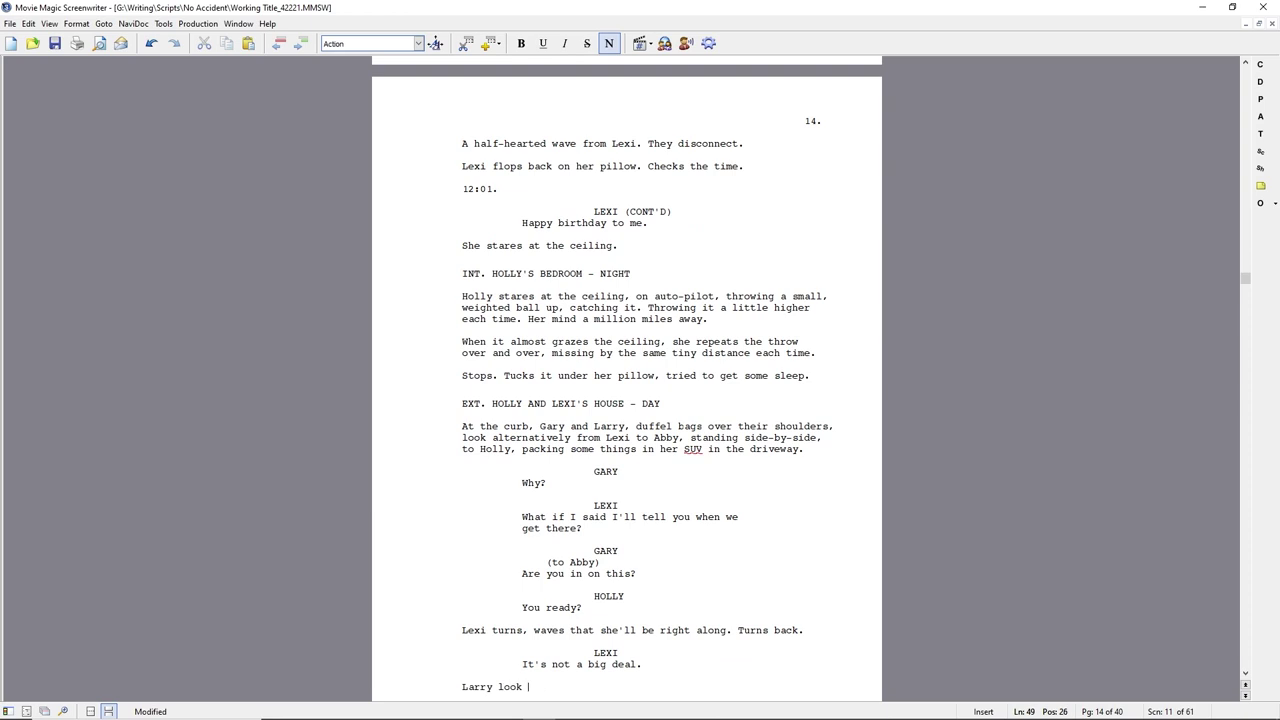
text(s at Gary, )
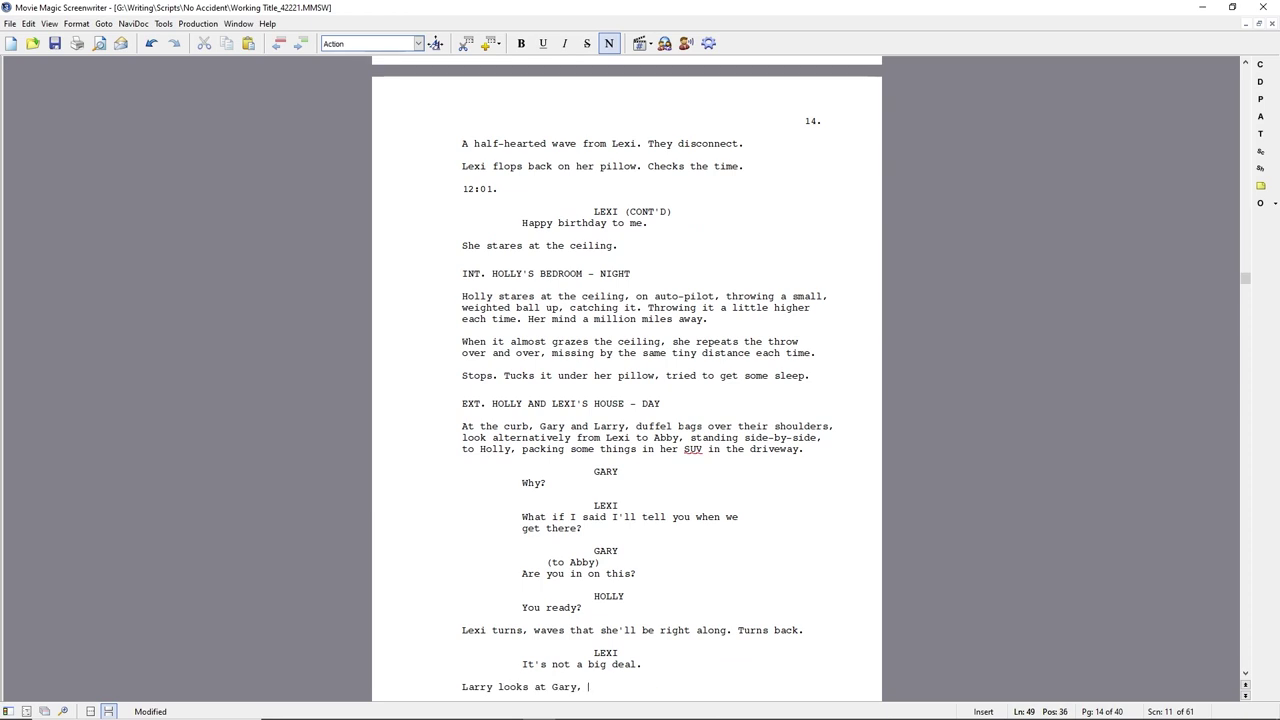
text(reading his mind.)
Add a LARRY character cue with the dialogue "Pretty sure it is."
key(Return)
text(LARRY)
key(Return)
text(Pretty sure it is.)
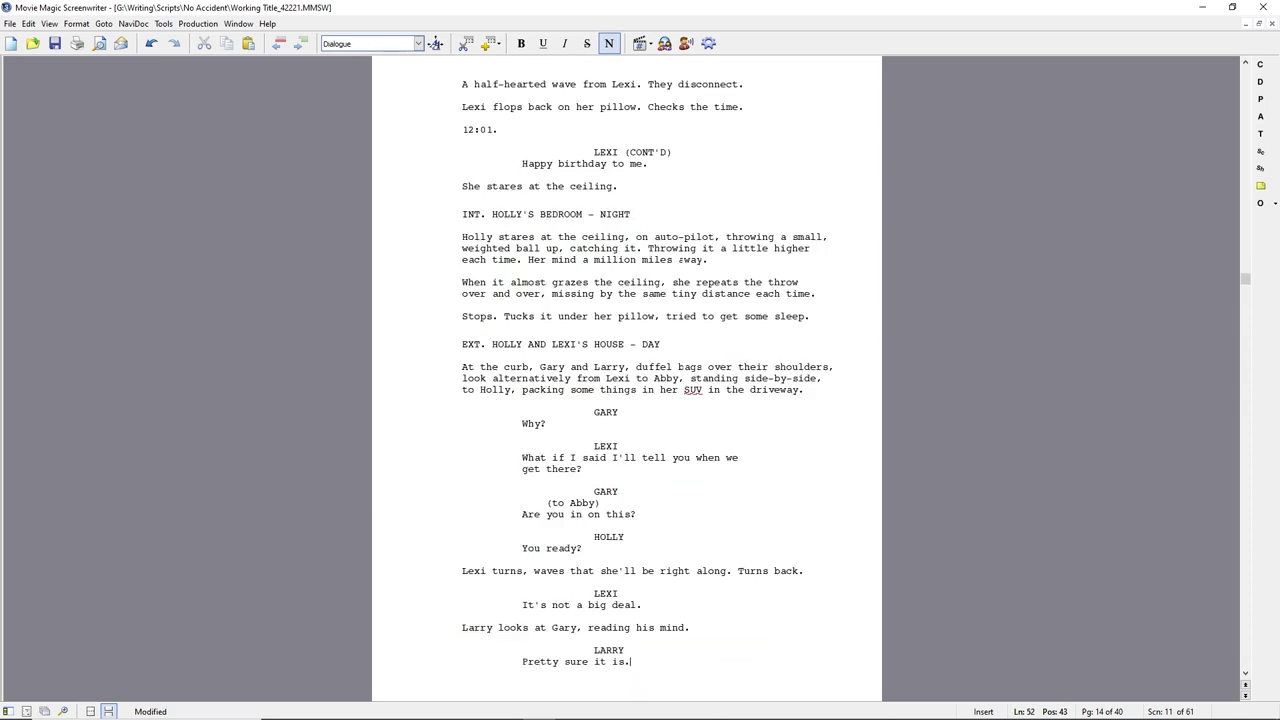
Add a HOLLY character cue with the dialogue "Lexi! Moving out!"
key(Return)
text(H)
key(Return)
text(Lexi: Mo)
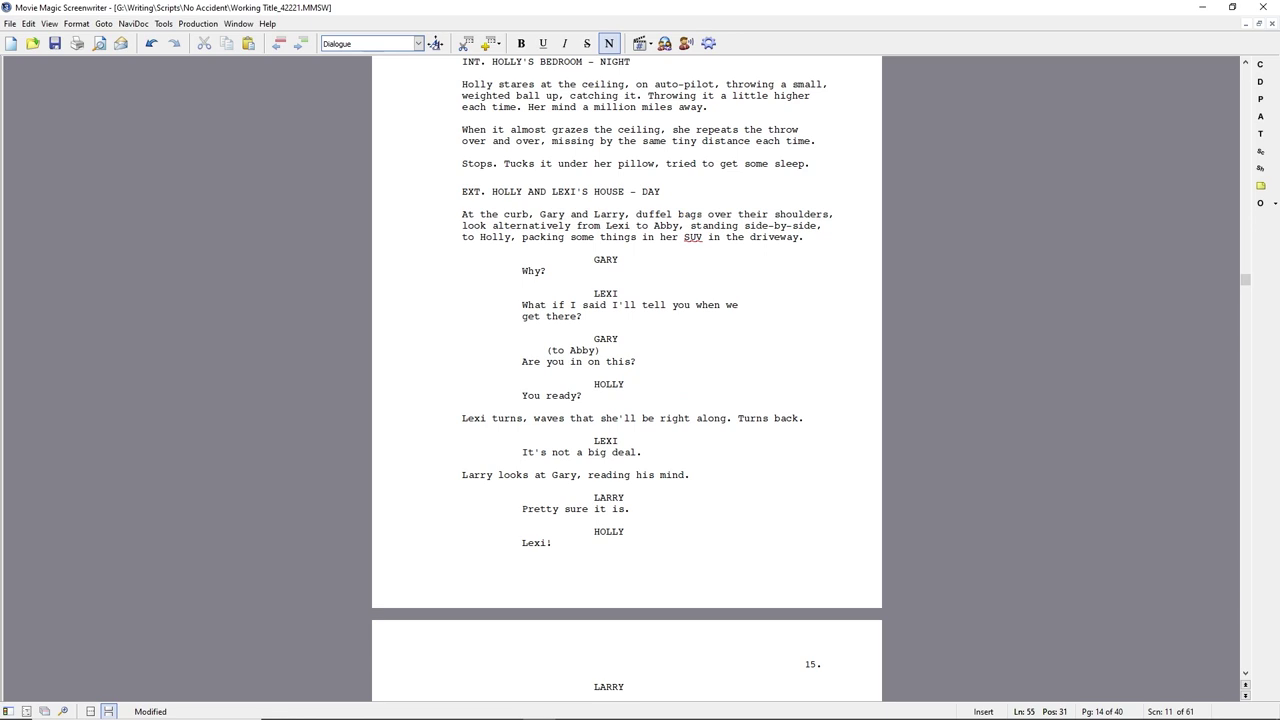
key(BackSpace)
key(BackSpace)
text(Moving out:)
Add the action line "Lexi starts toward the SUV." followed by Lexi's dialogue "See you in a couple of hours."
key(Return)
text(Lexi starts toward the SUV.)
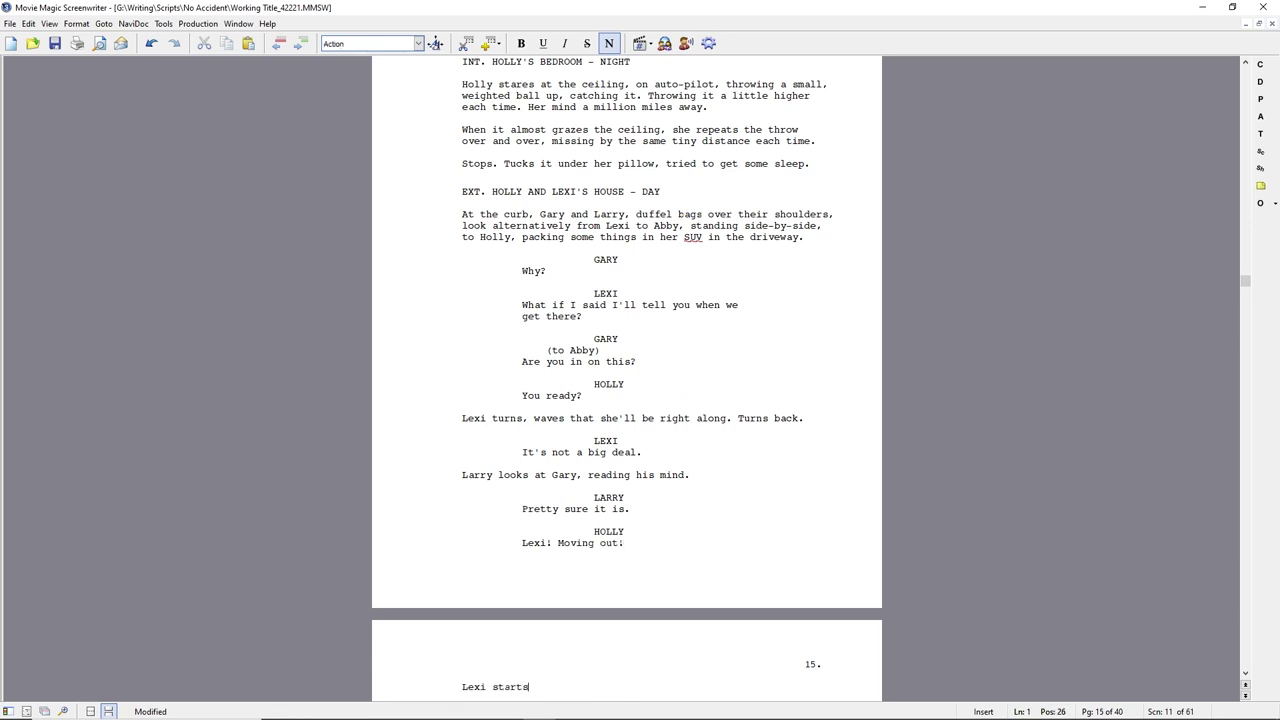
key(Return)
text(LEXI)
key(Return)
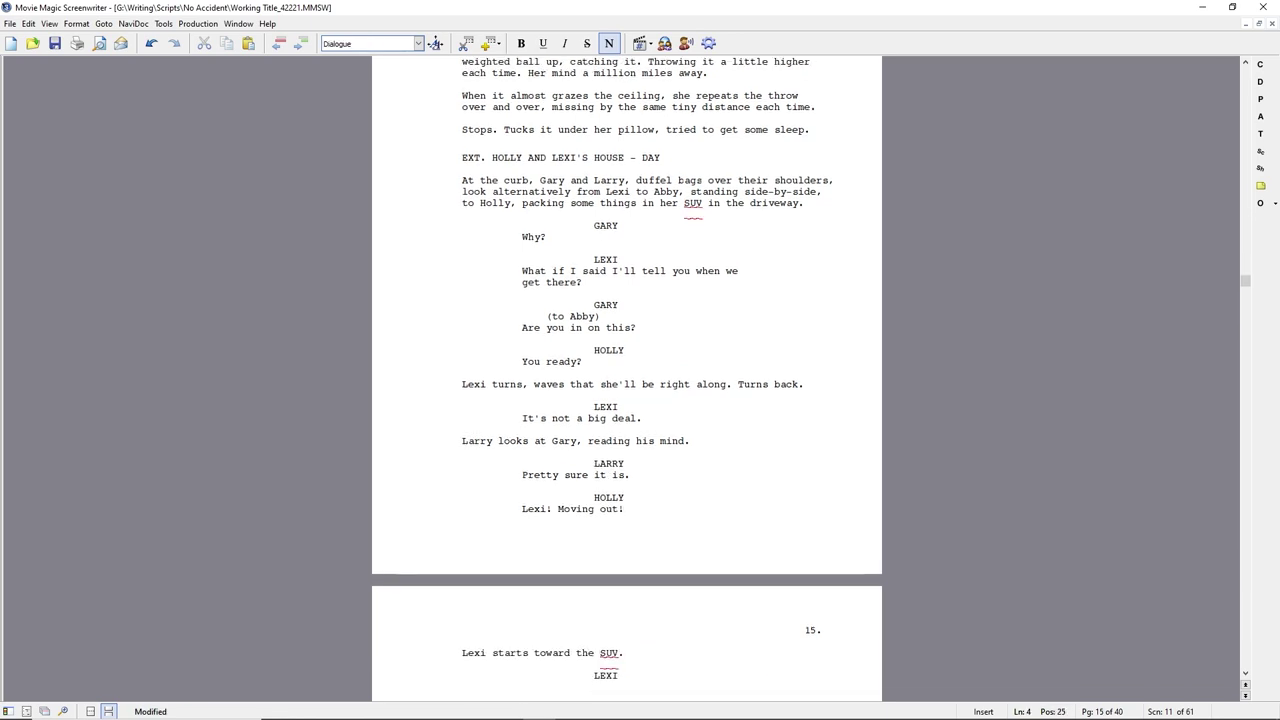
text(See you in a couple of hours.)
key(Return)
Change the verb in the action line above Lexi's dialogue so it reads "Lexi backs toward the SUV."
key(Up)
key(Up)
key(ctrl+Right)
key(Delete)
key(Delete)
key(Delete)
key(Delete)
key(Delete)
text(back)
Add the action line "She turns and hurries." below Lexi's dialogue
key(Down)
key(Down)
key(Down)
text(She turns and hurries.)
Begin a new action line with "The others watch. Gary still wants" and a word for answers
key(Return)
text(The other)
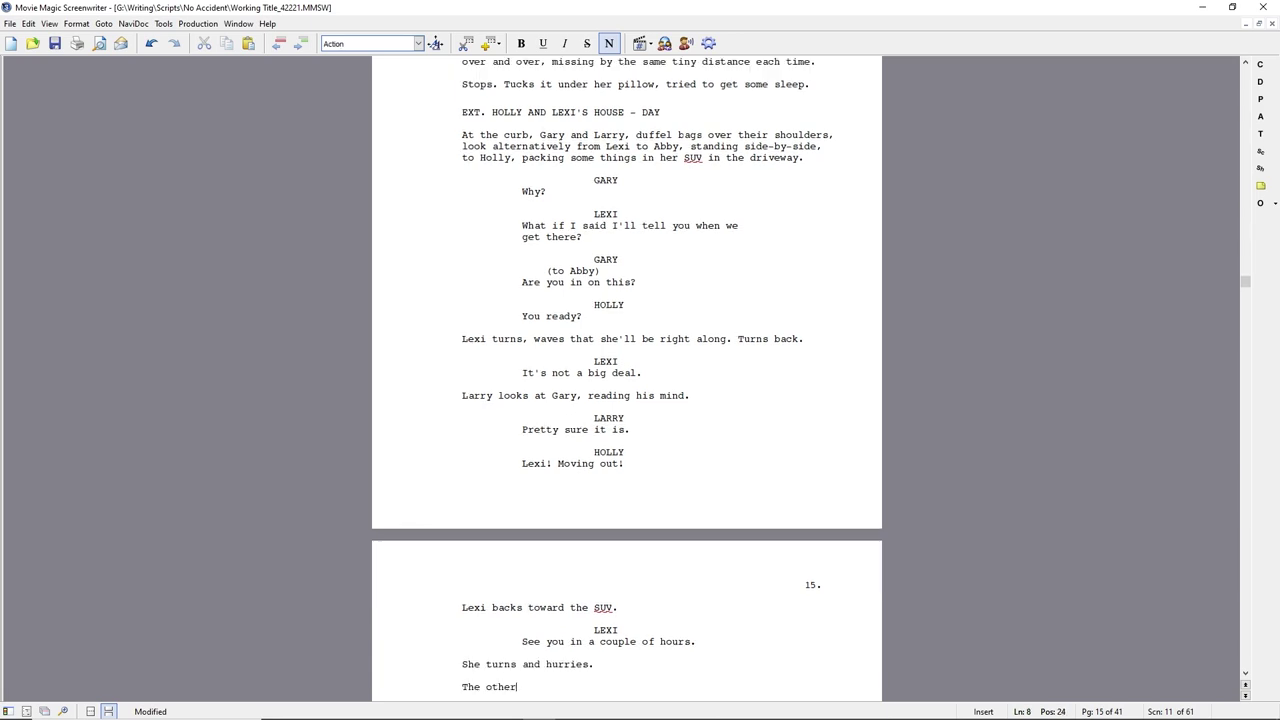
text(s watch. Gary thinks he)
key(BackSpace)
key(BackSpace)
key(BackSpace)
key(BackSpace)
key(BackSpace)
key(BackSpace)
key(BackSpace)
key(BackSpace)
key(BackSpace)
key(BackSpace)
text(still wants answerw)
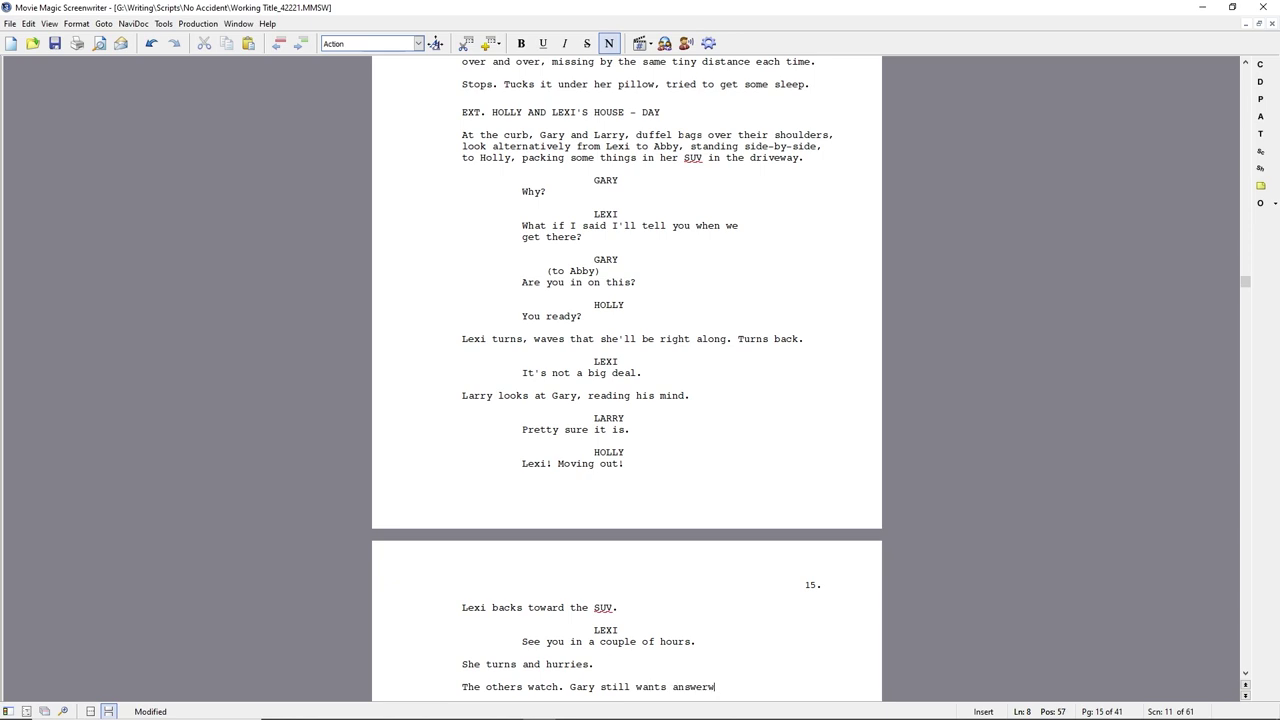
Extend the preceding action line to read "She turns and hurries off."
click(588, 664)
text(off)
Replace the unfinished action line about the others watching with Gary's dialogue "It makes zero sense."
triple_click(588, 687)
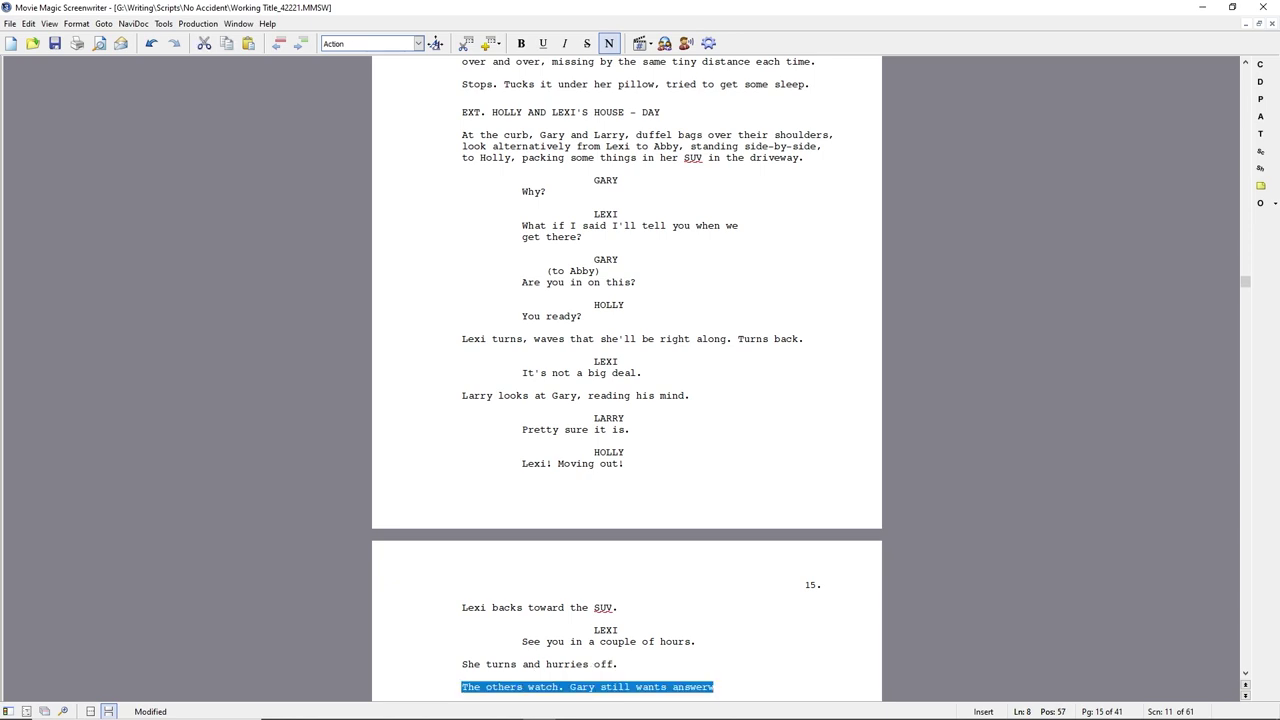
key(BackSpace)
key(Tab)
text(GARY)
key(Return)
text(It makes zero sense.)
Add Abby's dialogue "It will. C'mon." and the action line "She gets in the back seat of the twins' car."
key(Tab)
text(ABBY)
key(Return)
text(It will. C'mon.)
key(Return)
text(She gets in the back seat of the twins' car.)
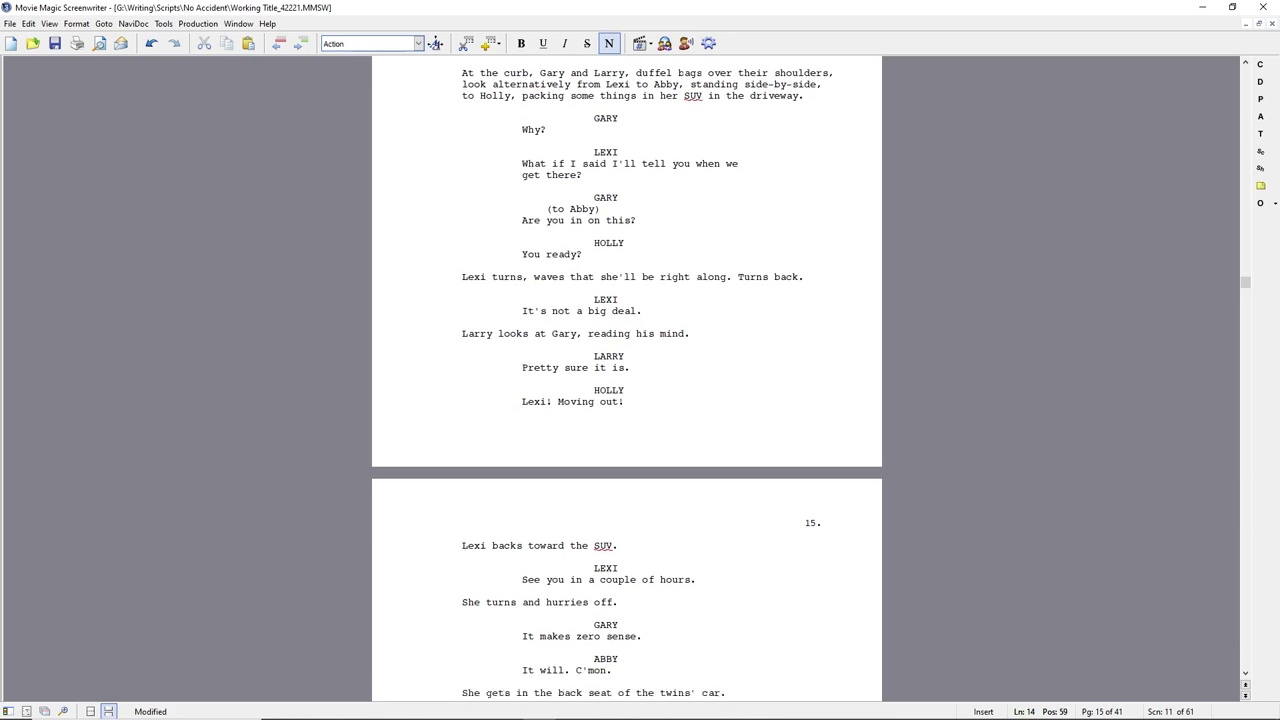
Add the action line "Larry glances at his brother, goes around and climbs inside the other back seat door."
text(Larry glances at his brother, goes around and)
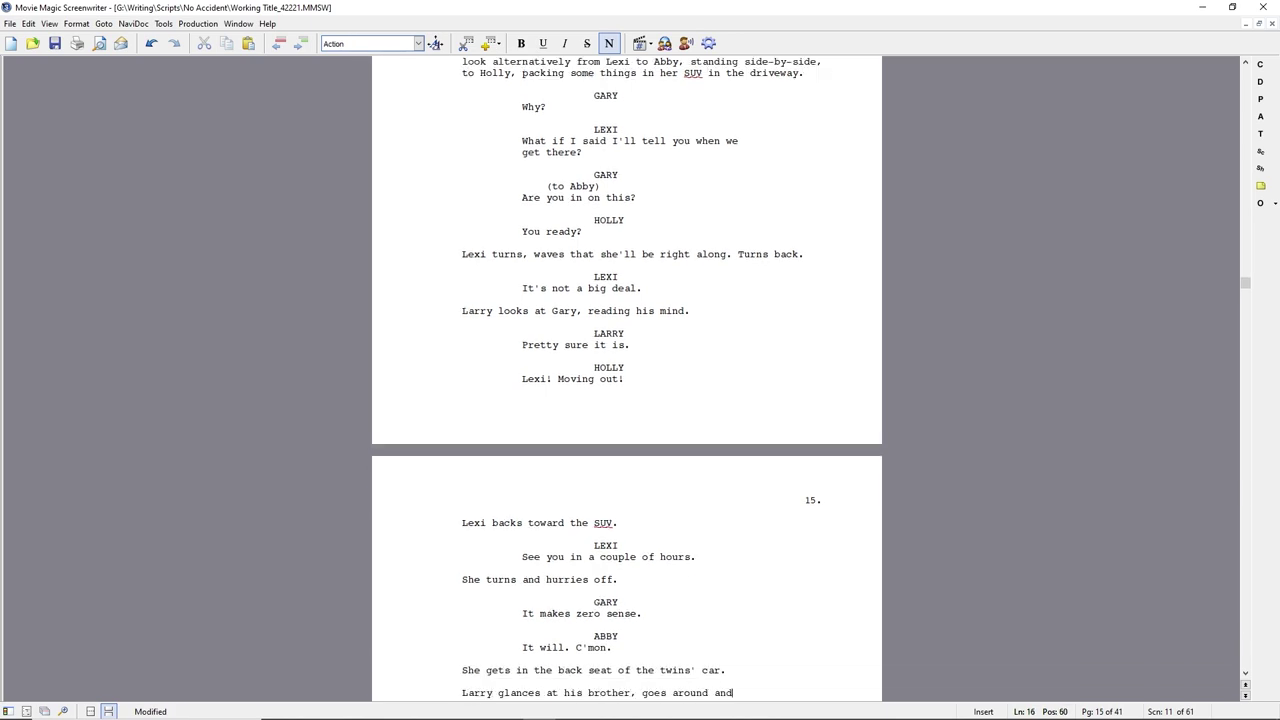
text( get)
key(BackSpace)
key(BackSpace)
key(BackSpace)
text(climbs inside the other)
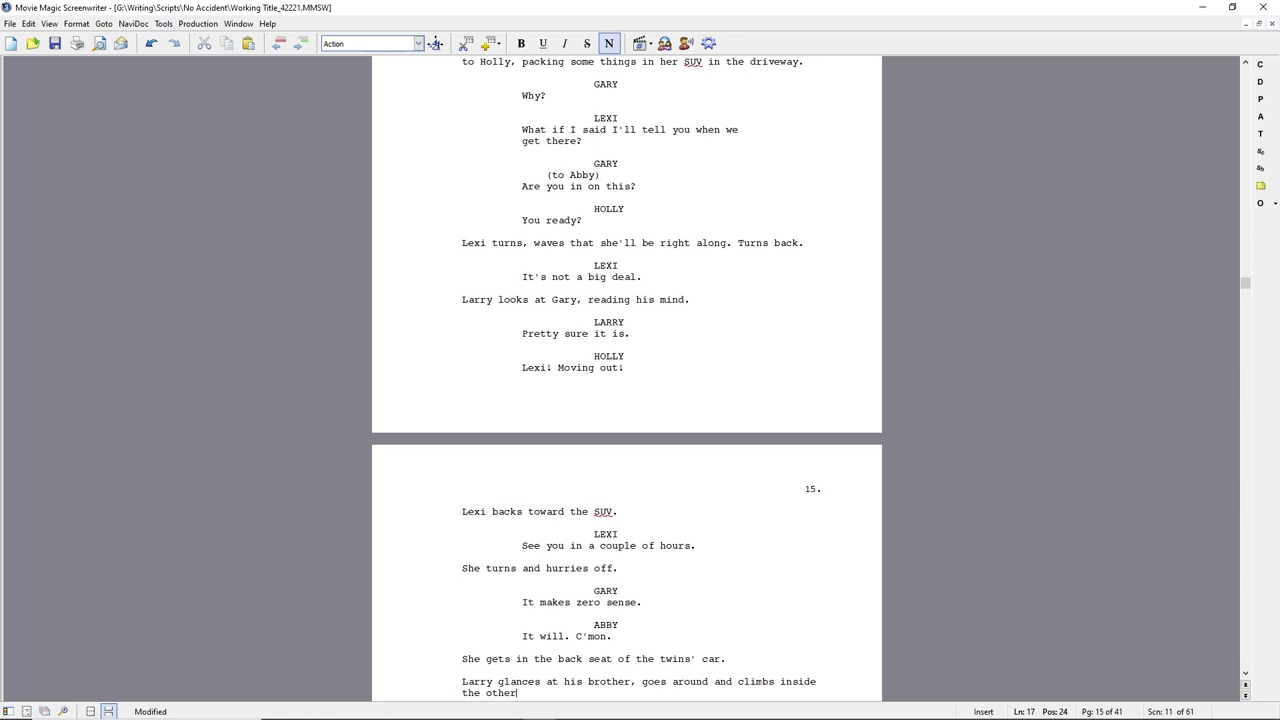
text( back seat door.)
key(Return)
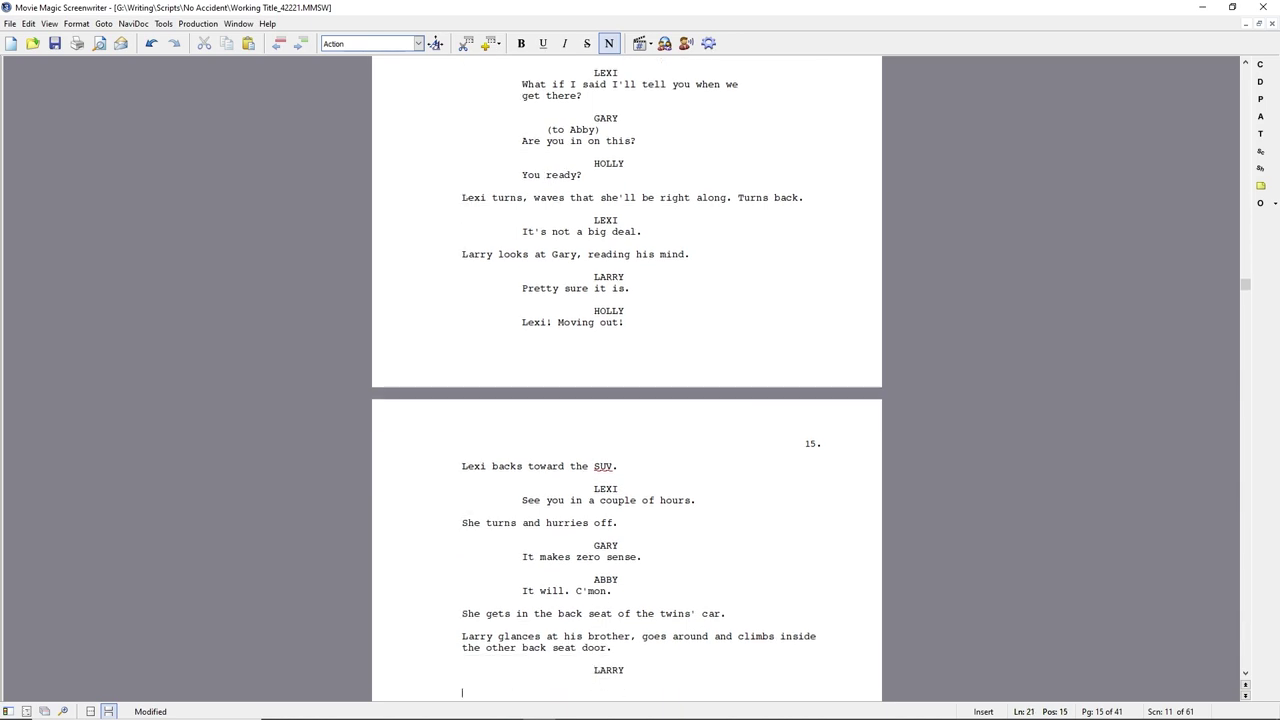
Replace "and" after "goes around" in Larry's action line with ", throws his duffel in the open trunk,"
text(, throws his duffel in the open trunk,)
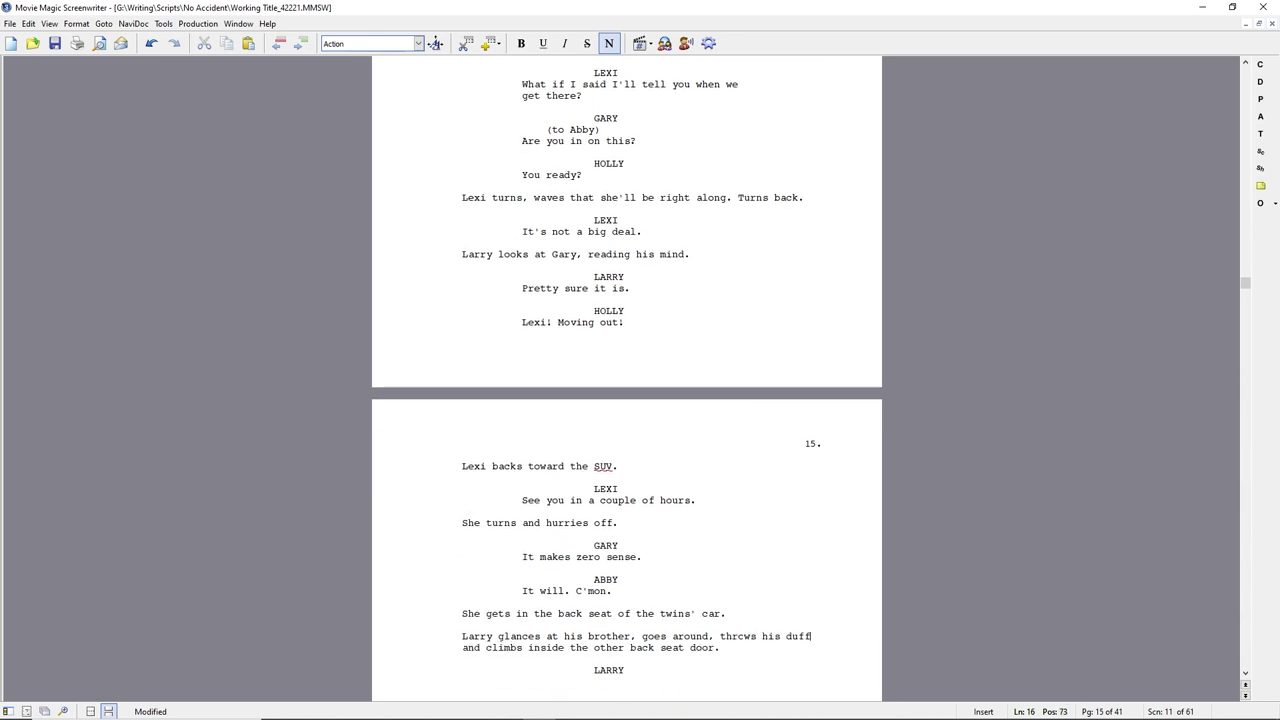
key(ctrl+shift+Right)
key(Delete)
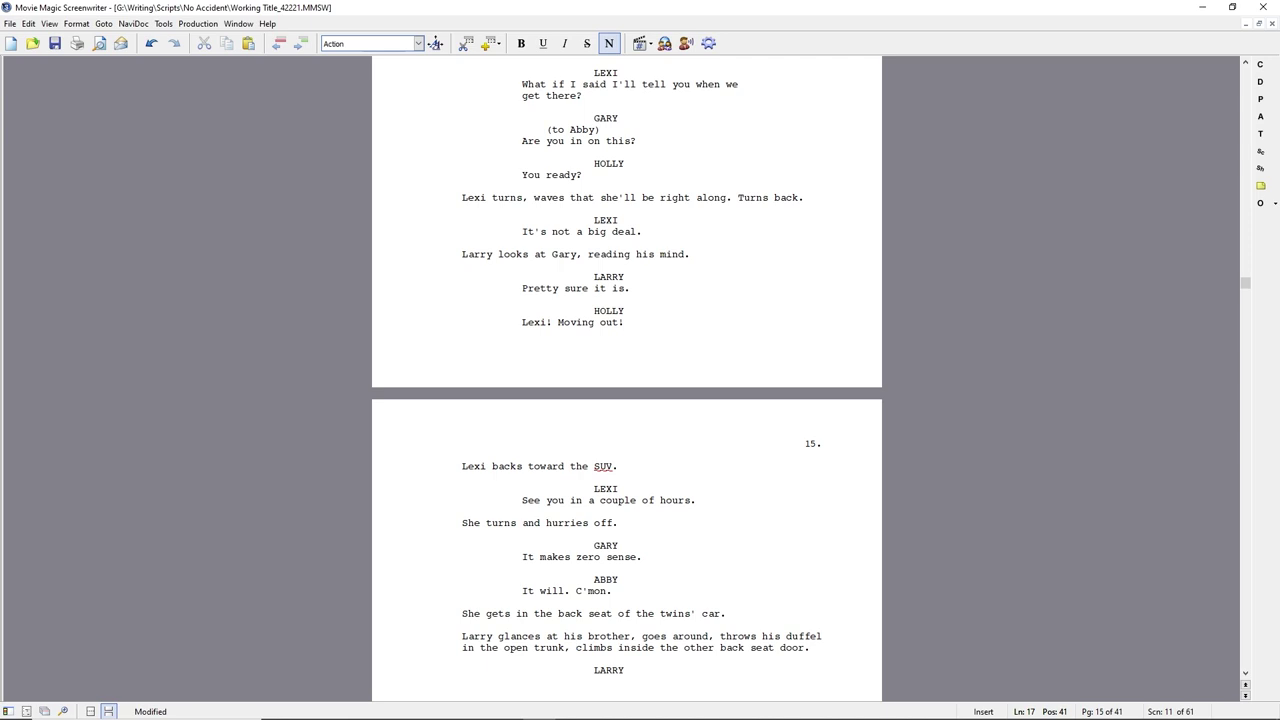
Replace "climbs inside" in Larry's action line with "gets in through"
key(ctrl+shift+Right)
key(ctrl+shift+Right)
text(gets in through)
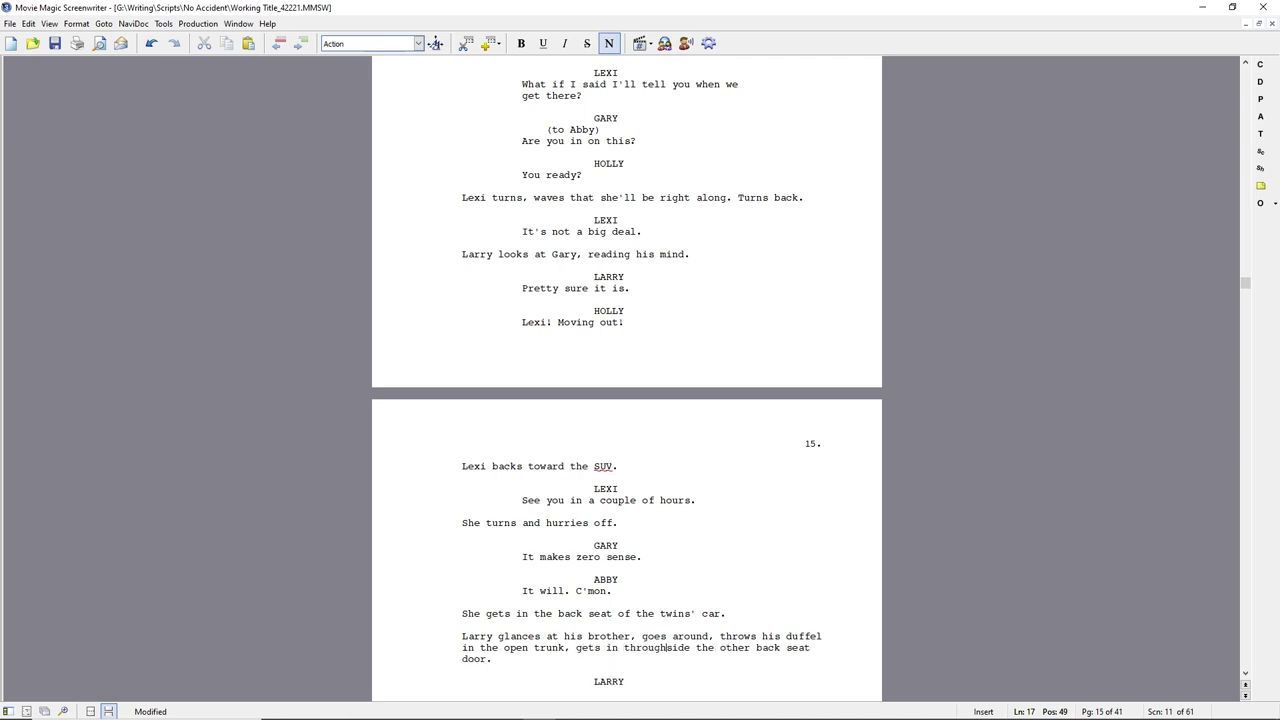
Add the action line "Gary stands watching Lexi get into the SUV, riding shotgun." below Larry's action
key(Return)
text(Gary stands watch)
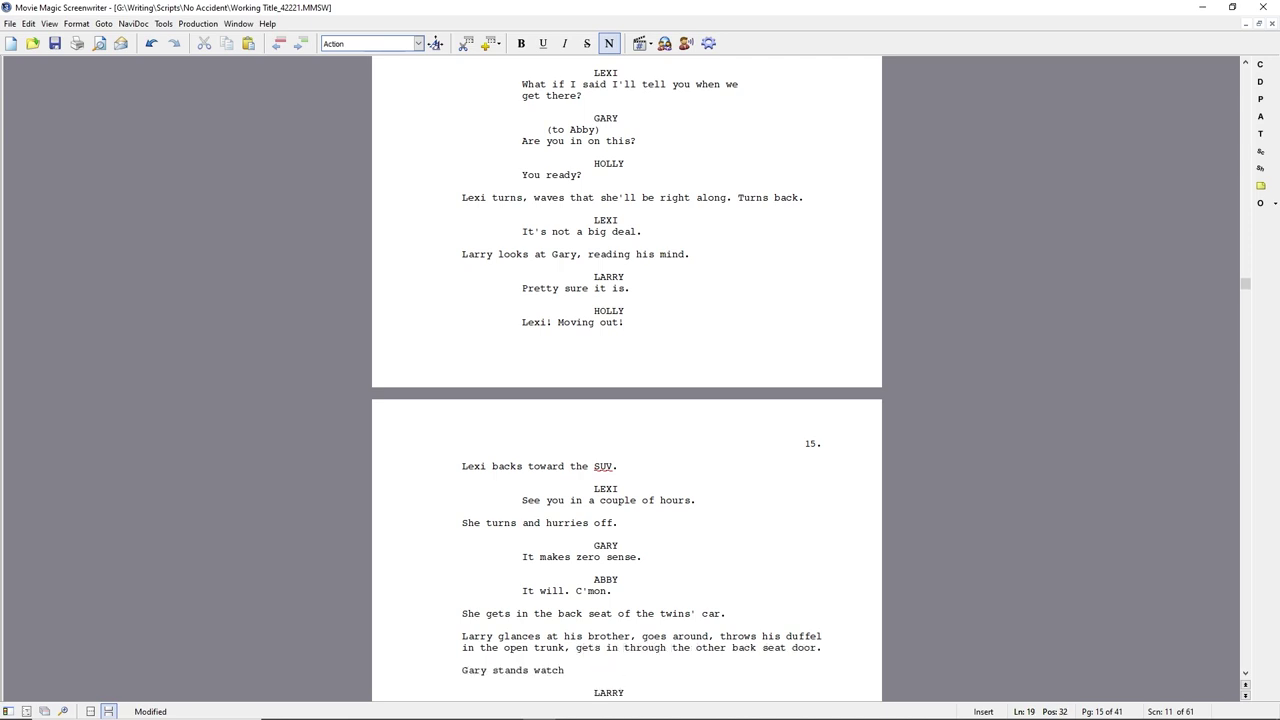
text(ing Lexi get in, riding shotrun.)
key(BackSpace)
key(BackSpace)
key(BackSpace)
key(BackSpace)
key(BackSpace)
key(BackSpace)
key(BackSpace)
key(BackSpace)
key(BackSpace)
key(BackSpace)
key(BackSpace)
key(BackSpace)
key(BackSpace)
key(BackSpace)
key(BackSpace)
key(BackSpace)
key(BackSpace)
text(to the SUV, riding shotgun.)
Add the action lines "Holly climbs in, starts the engine, backs up." and "A HORN HONKS behind him."
key(Return)
text(Holly climbs in, starts the engine, backs up.)
key(Return)
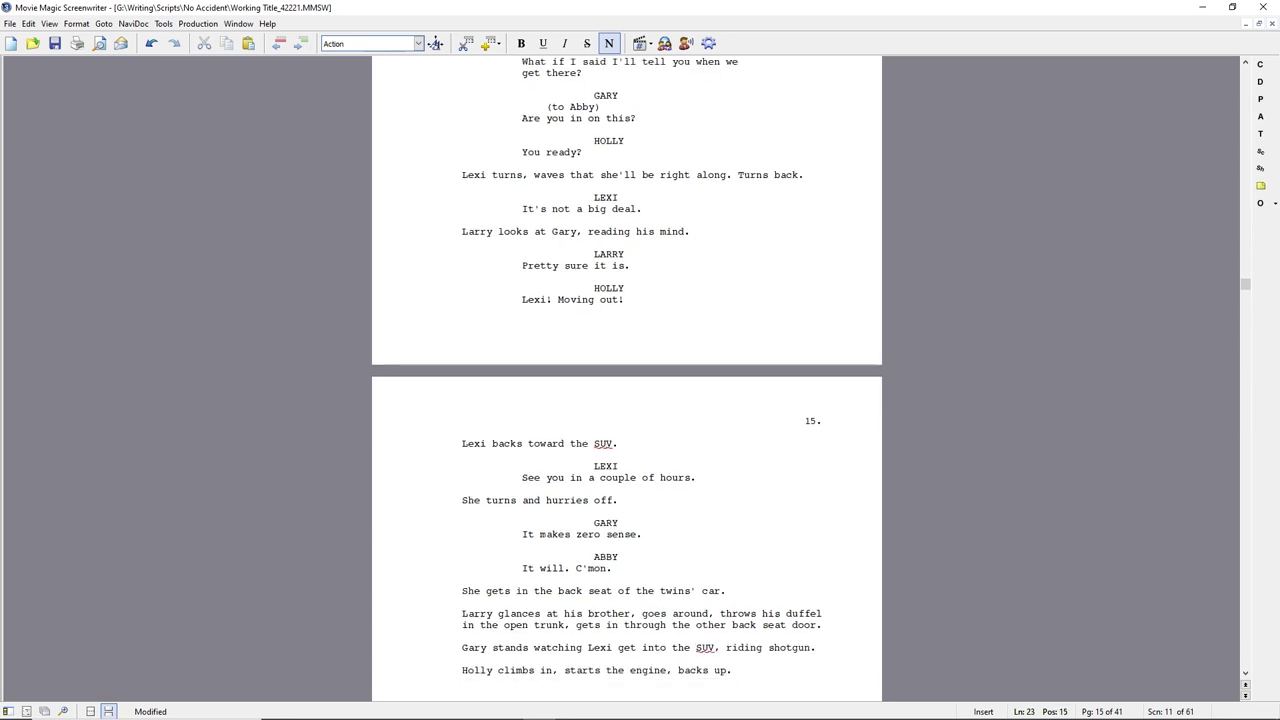
text(A HORN HONKS behind him)
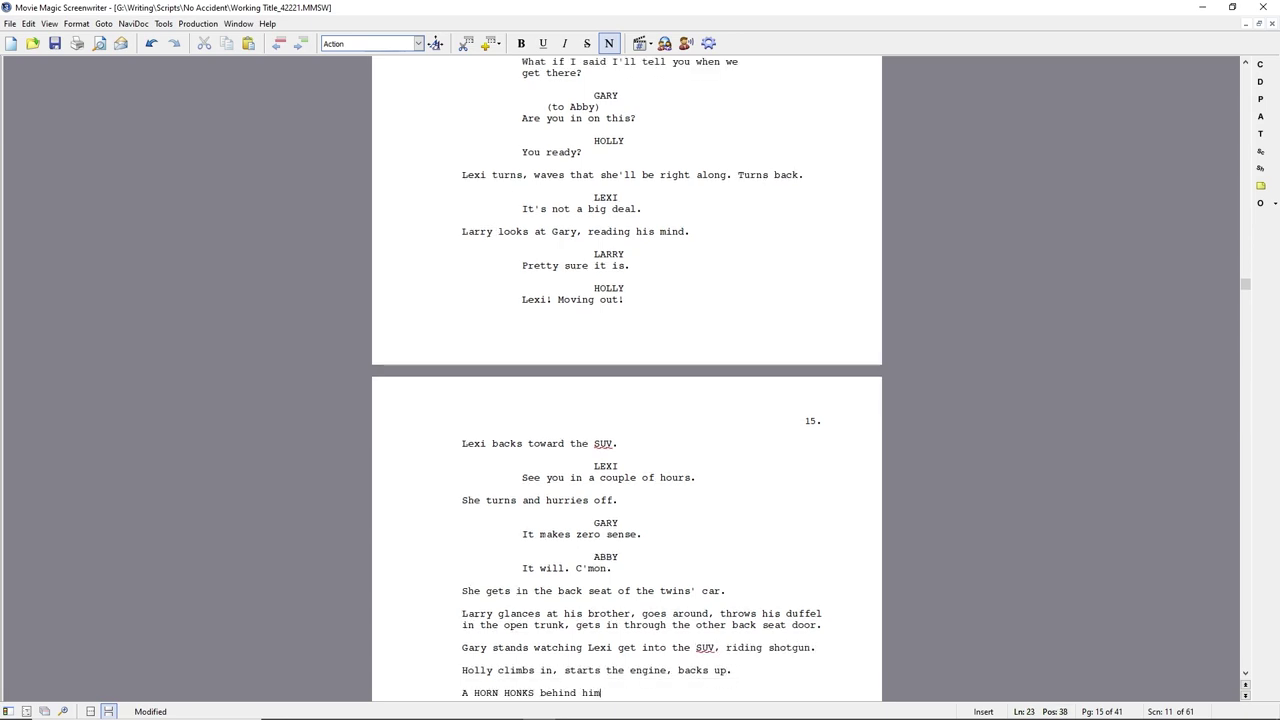
text(.)
key(Return)
Add the action "Gary starts, turns, sees Larry leaning on the horn." and Larry's dialogue "Perfect chance to see if she really drives like a girl."
text(Gary starts, turns, sees Larry leaning on the )
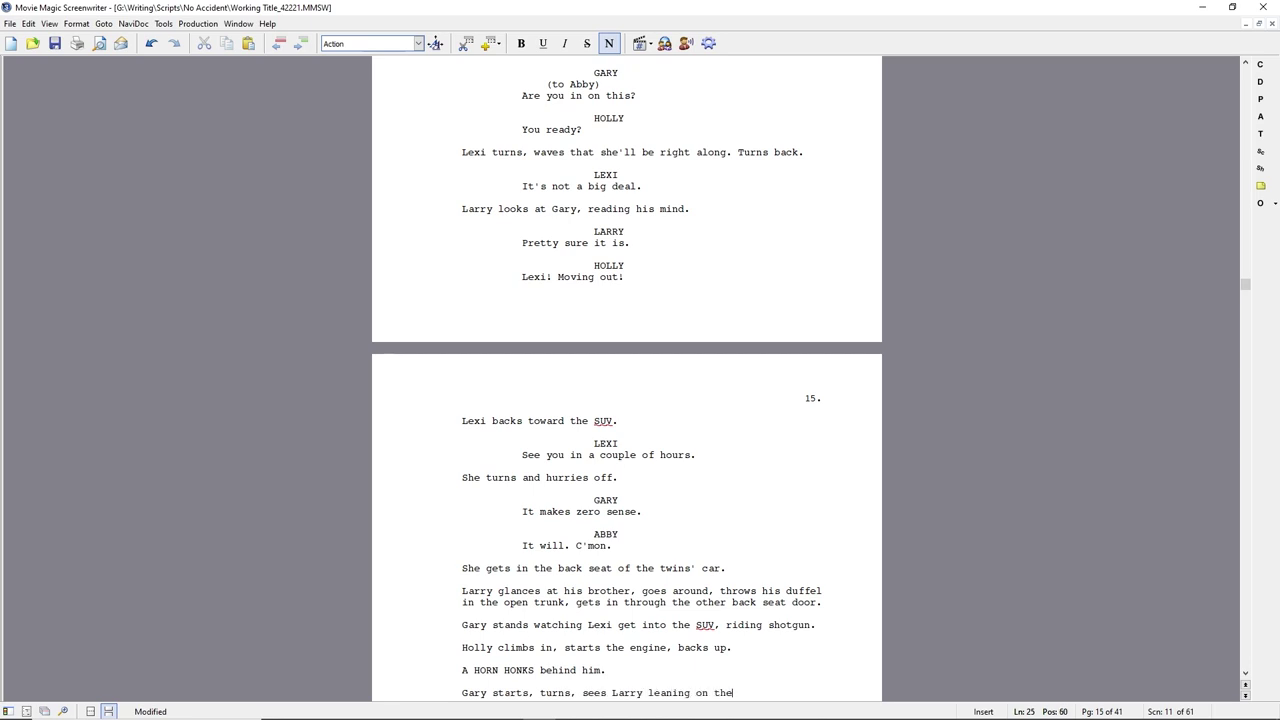
text(horn.)
key(Return)
key(Tab)
text(LARRY)
key(Return)
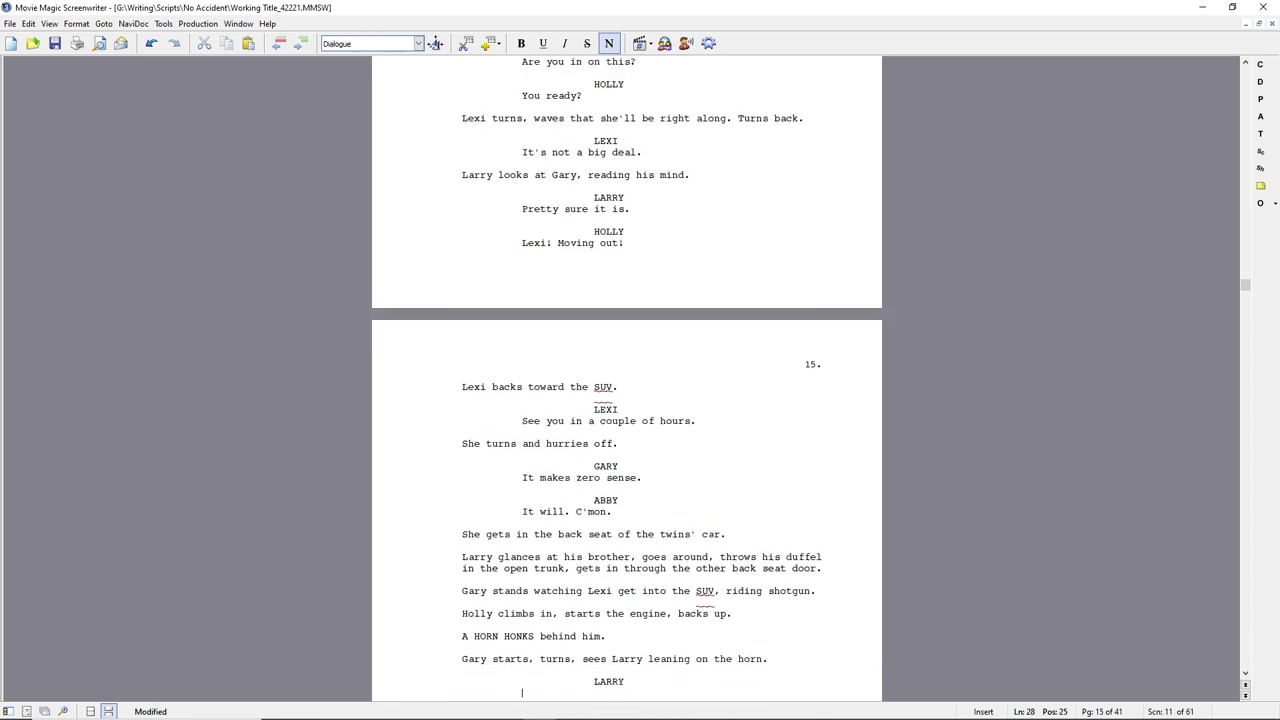
text(Perfect chance to see if sh)
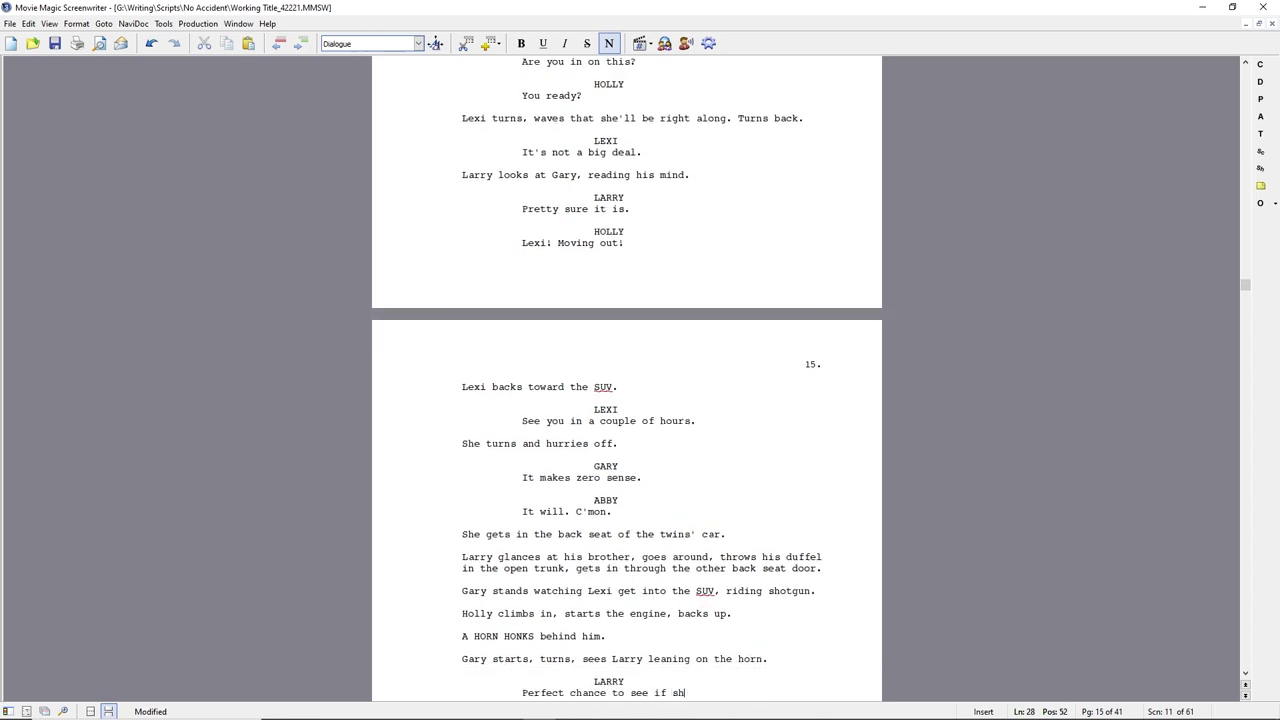
text(e really drives like a girl.)
Add the action lines "Gary sours, heads for the driver's door." and "Gives the SUV another look as it heads up the street."
key(Return)
text(Gary sours, heads for the driver's door.)
key(Return)
text(Gives the SUV another look as h)
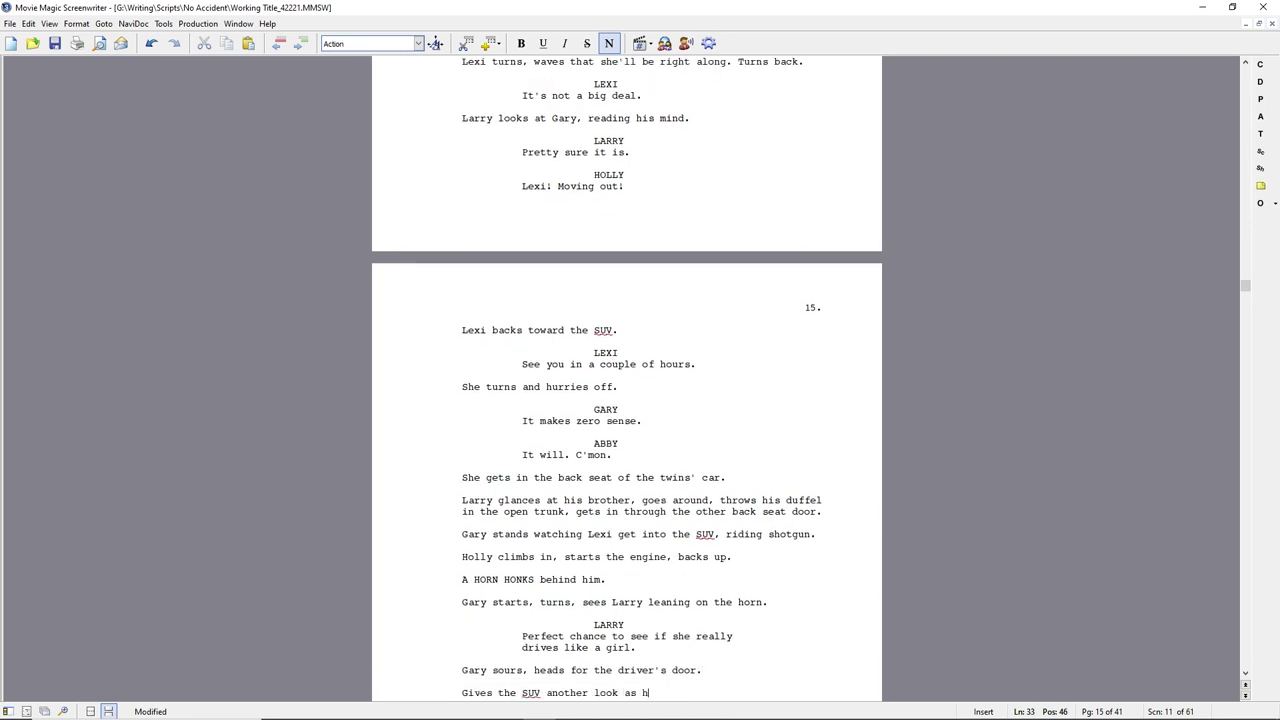
key(BackSpace)
text(it heads up the street.)
Add the action line "Gary gets in, slams the door, starts the car, peels out." and save the script
key(Return)
text(Gar)
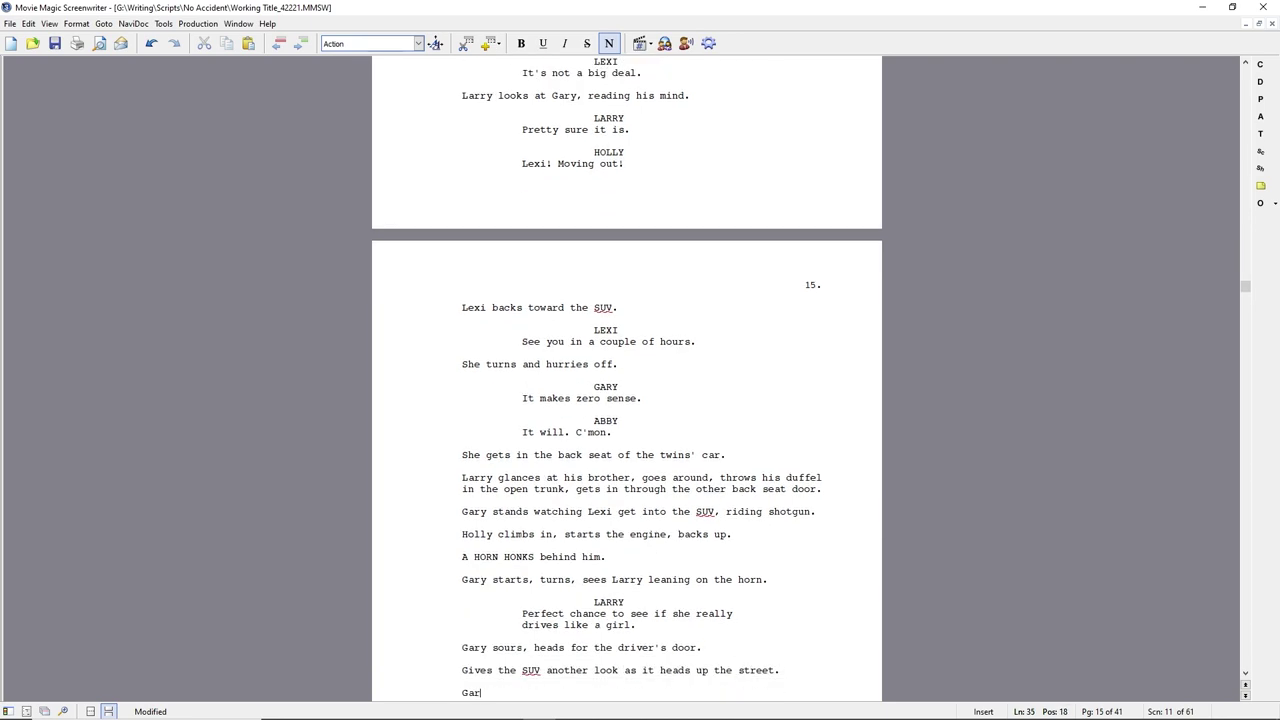
text(y gets in, slams the door, starts the car, peels ou)
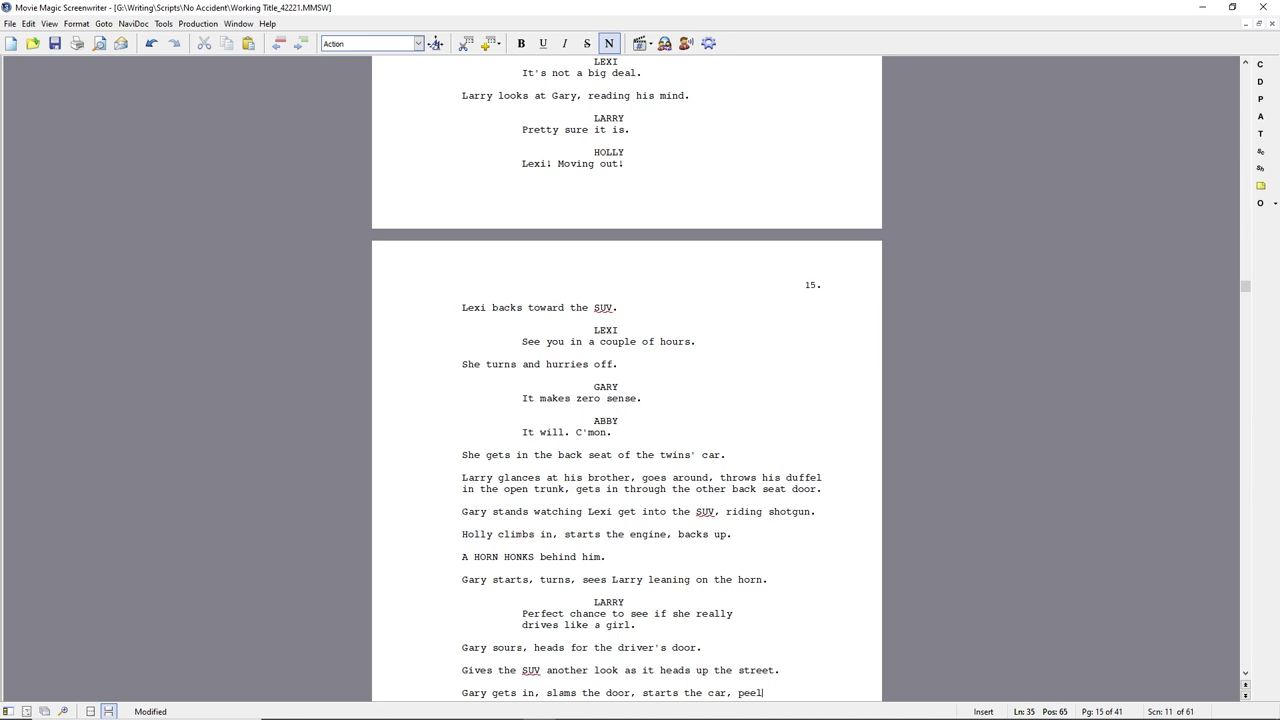
key(ctrl+s)
Start a new scene with an interior daytime scene heading for Holly's car
key(Return)
key(Return)
text(iholly's)
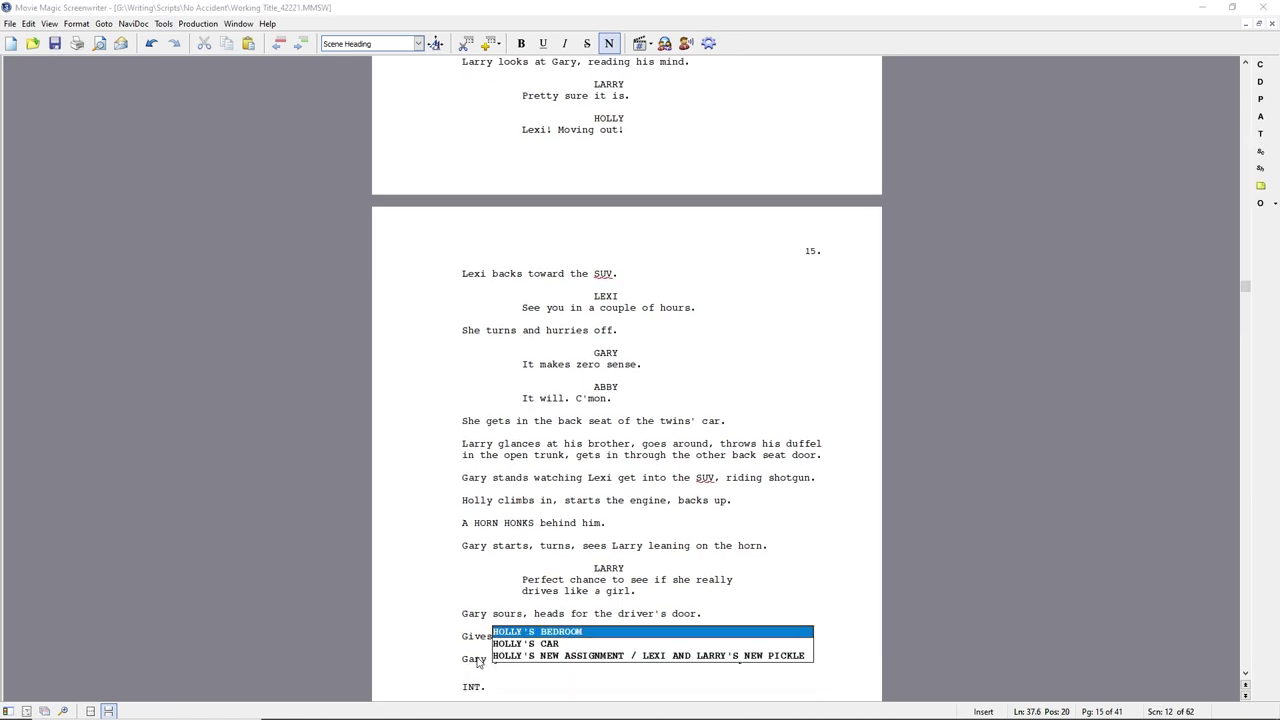
key(Down)
key(Tab)
key(d)
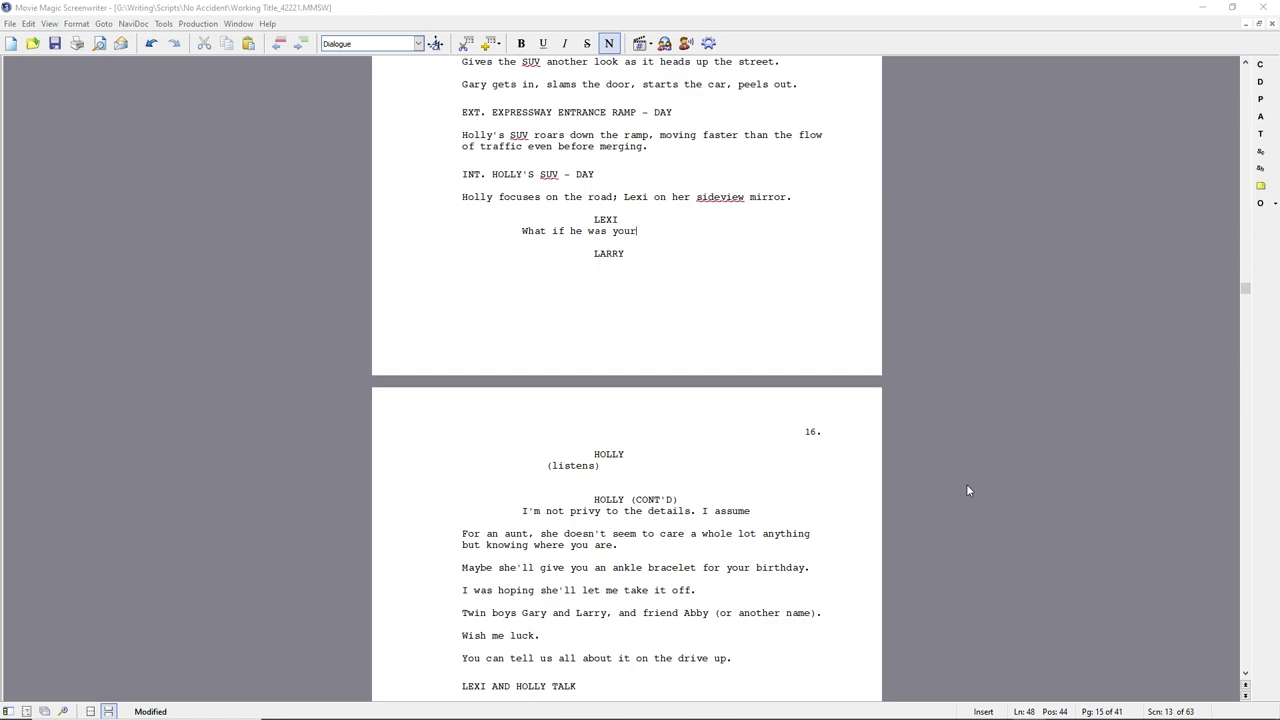
key(alt+Tab)
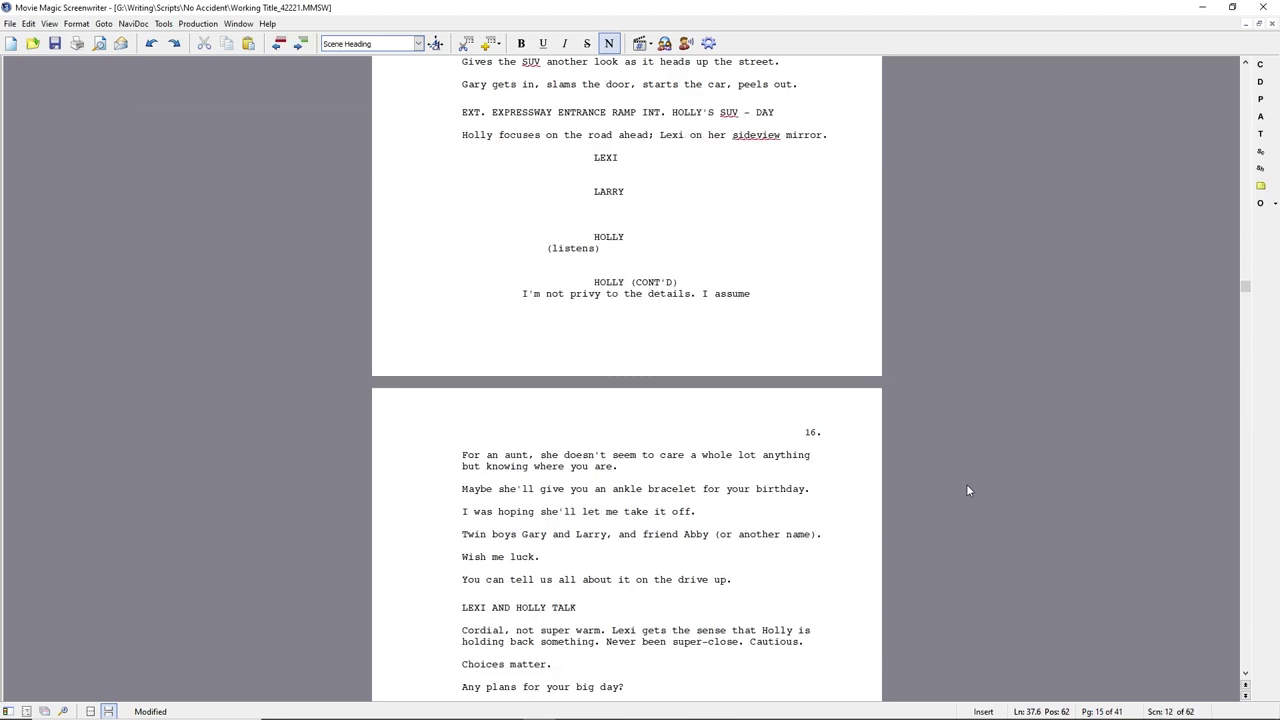
key(ctrl+z)
key(ctrl+z)
key(ctrl+z)
key(ctrl+z)
key(ctrl+z)
key(ctrl+z)
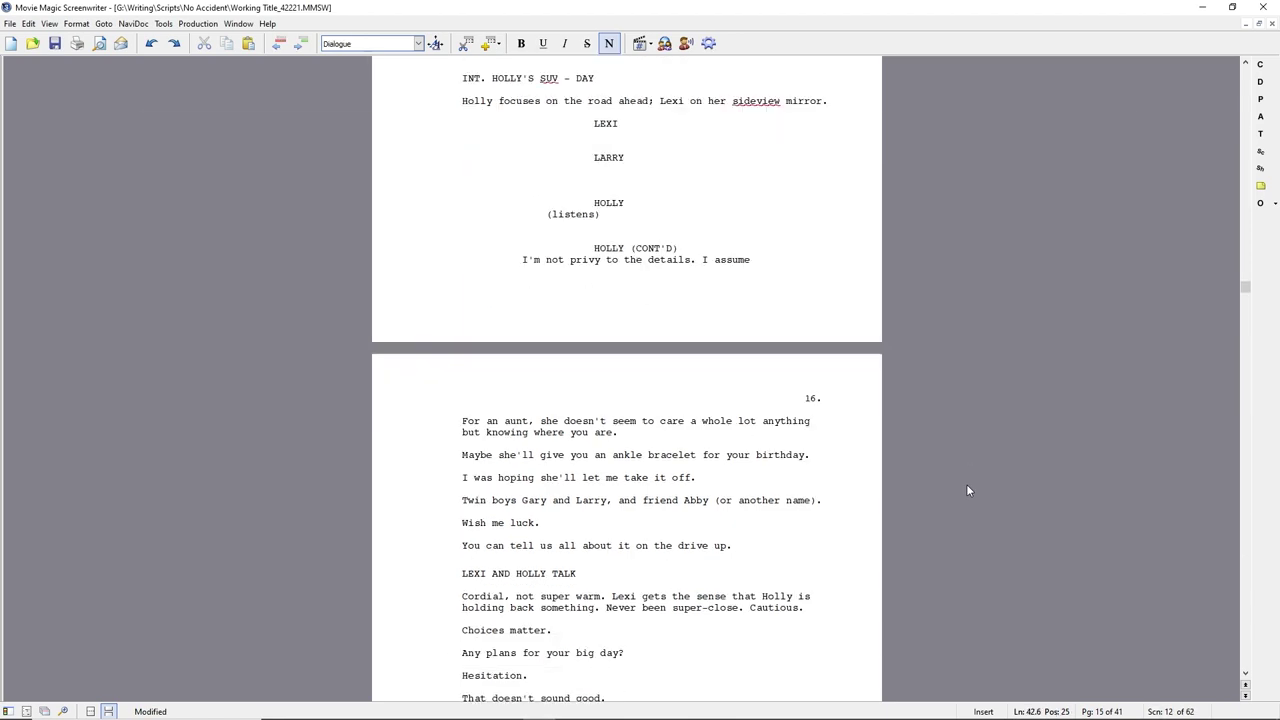
key(ctrl+y)
key(ctrl+y)
key(ctrl+y)
key(ctrl+y)
key(ctrl+y)
key(ctrl+y)
key(ctrl+y)
key(ctrl+y)
key(ctrl+y)
key(ctrl+y)
key(ctrl+y)
Rewrite Lexi's first line in the SUV as "If he was your boyfriend, would you tell him? (beat) I don't mean Gary. I mean..."
key(ctrl+z)
text(If he was your boyfriend, would you tell him?)
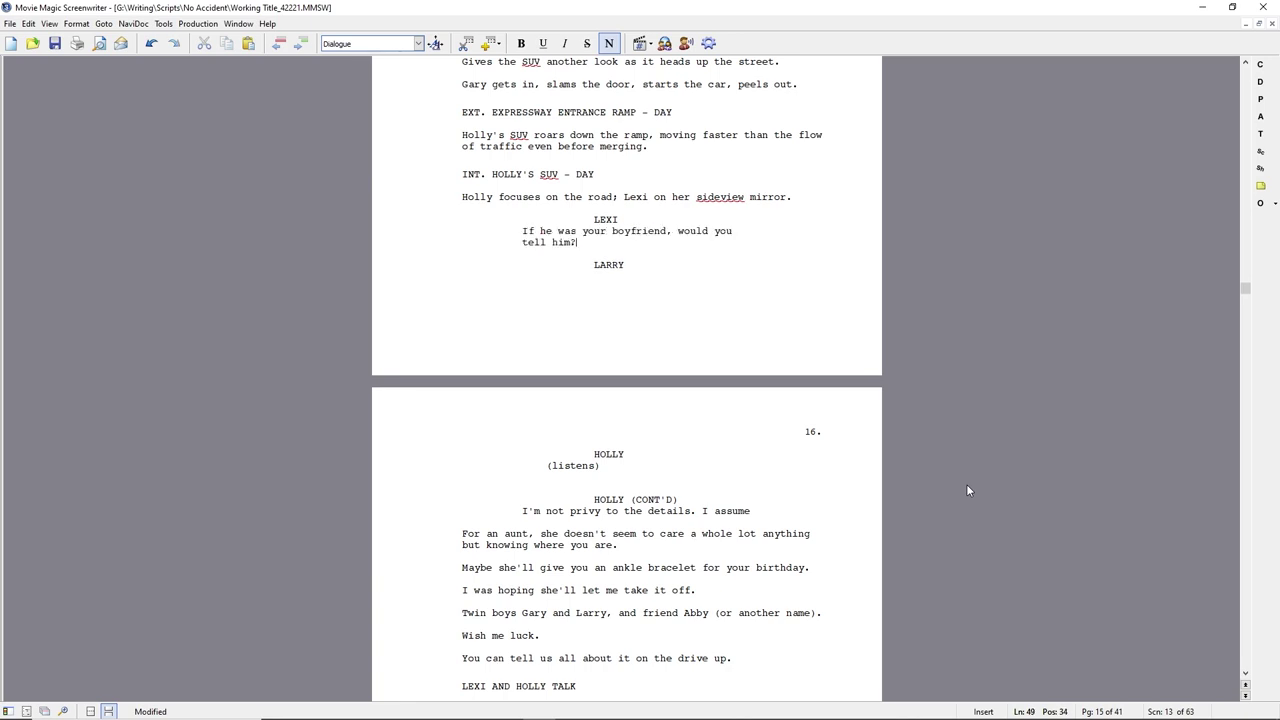
key(Return)
text((best))
key(Return)
text(I don't him)
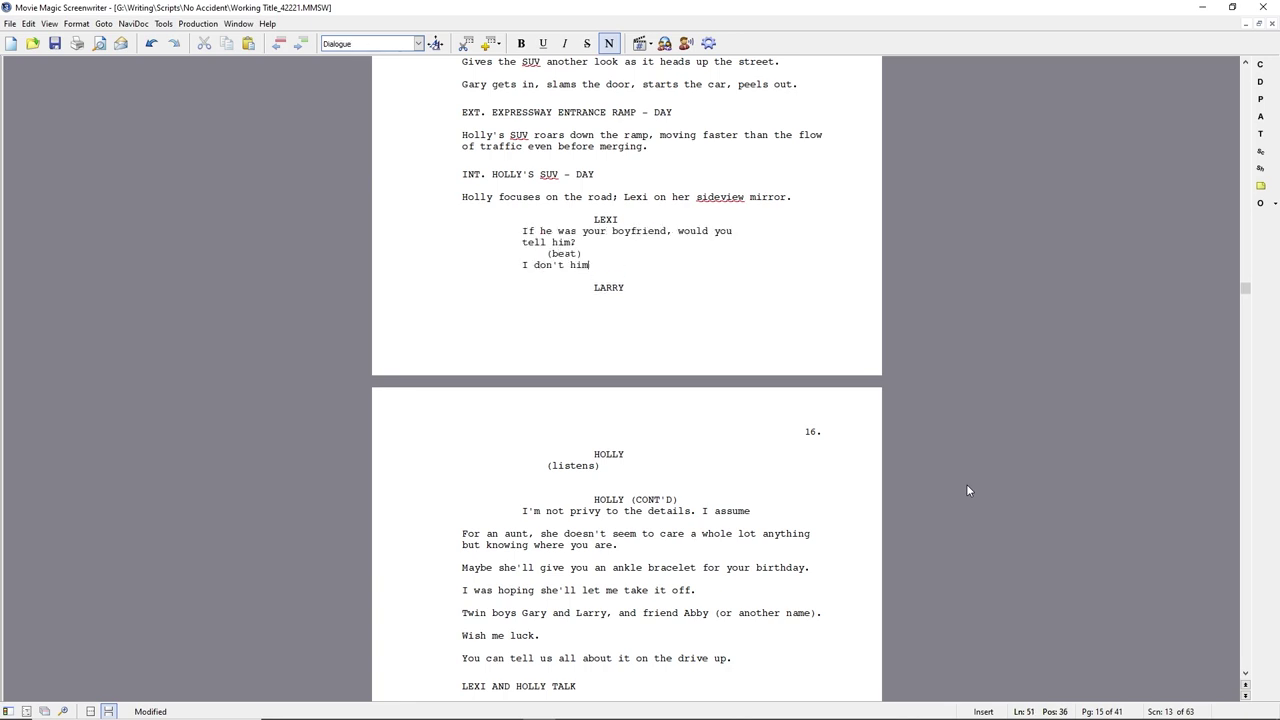
key(BackSpace)
key(BackSpace)
key(BackSpace)
text(mean Gary. I mean...)
Add the action line "She trails off, realizing something. Looks at Holly in wonder." after Lexi's dialogue
key(Return)
text(She)
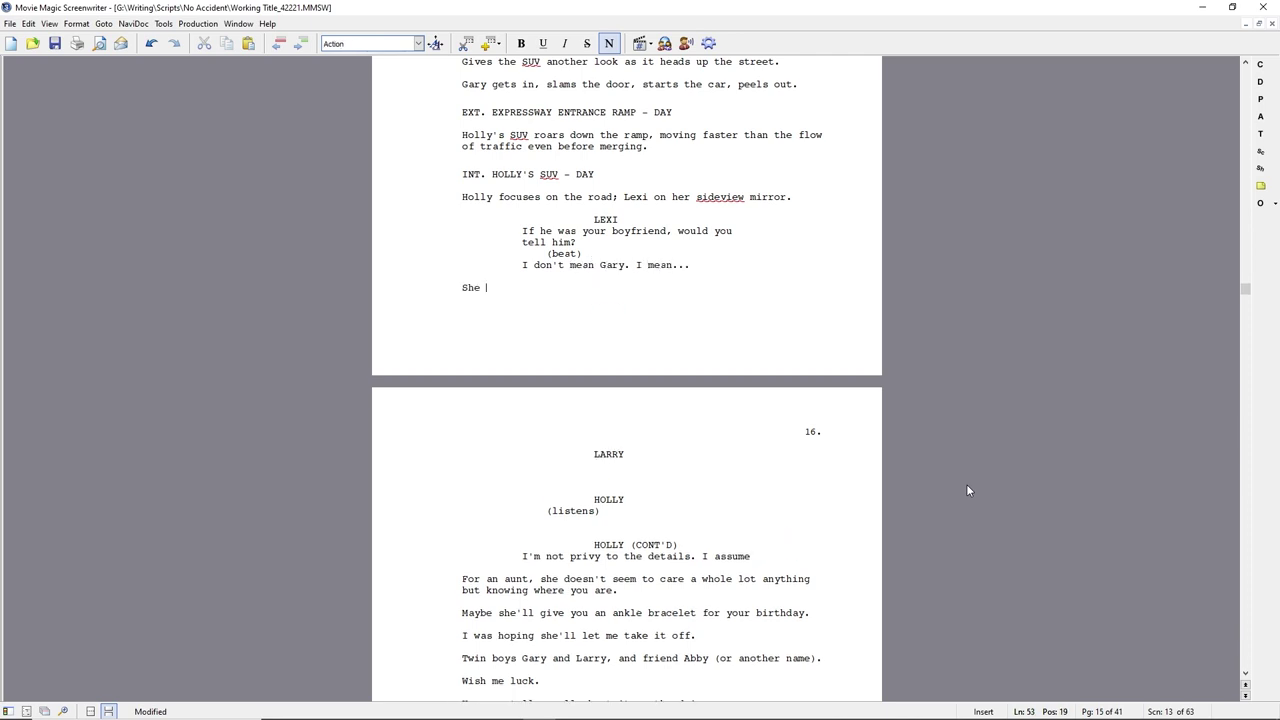
text( trails off, realizing something. Looks at Holly in wonder.)
Add Lexi's continued dialogue "Have you ever even had a boyfriend? Do they allow that?" with "had" in italics
key(Return)
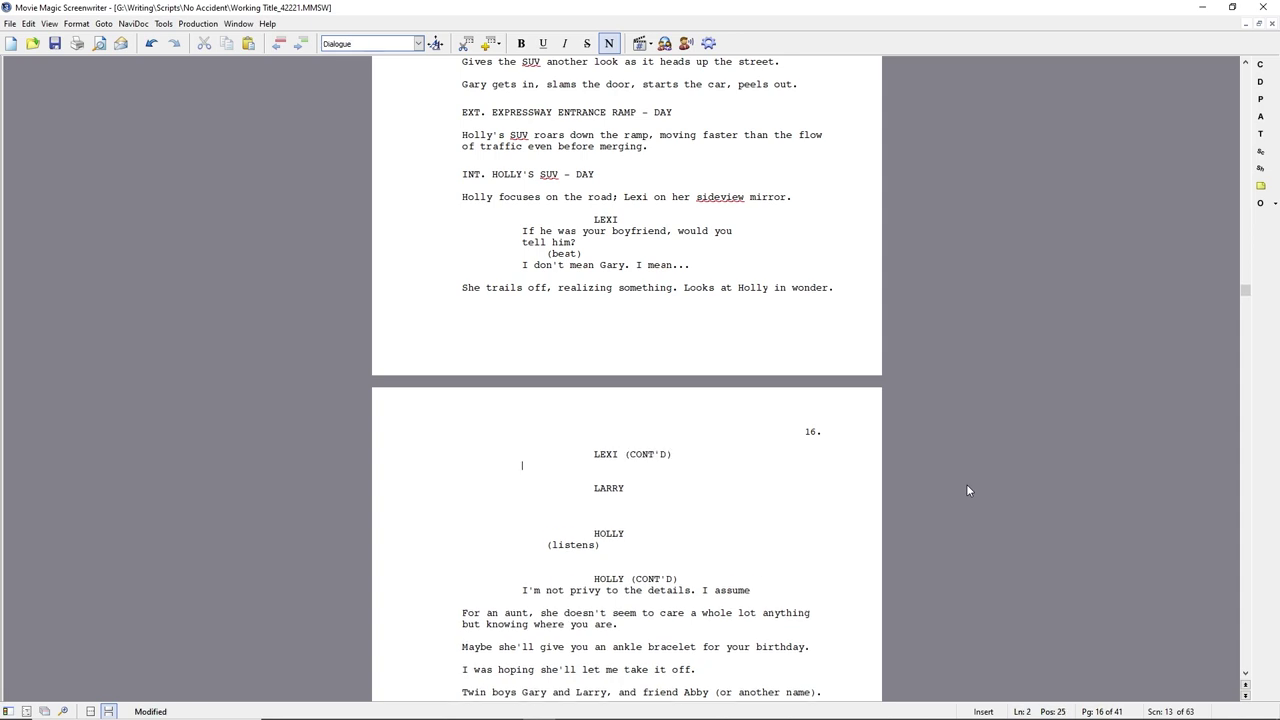
text(Have you ever even)
key(ctrl+i)
text(had)
key(ctrl+i)
text(a boyfriend?)
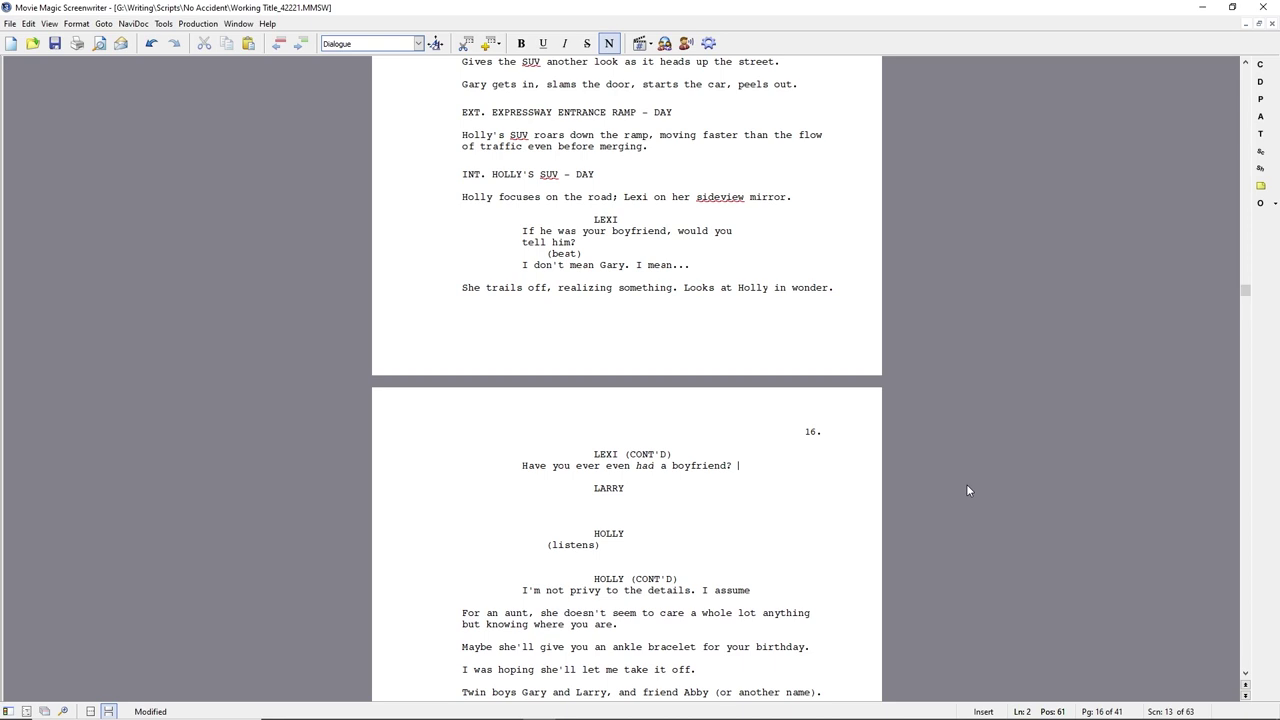
text( Do they allow that?)
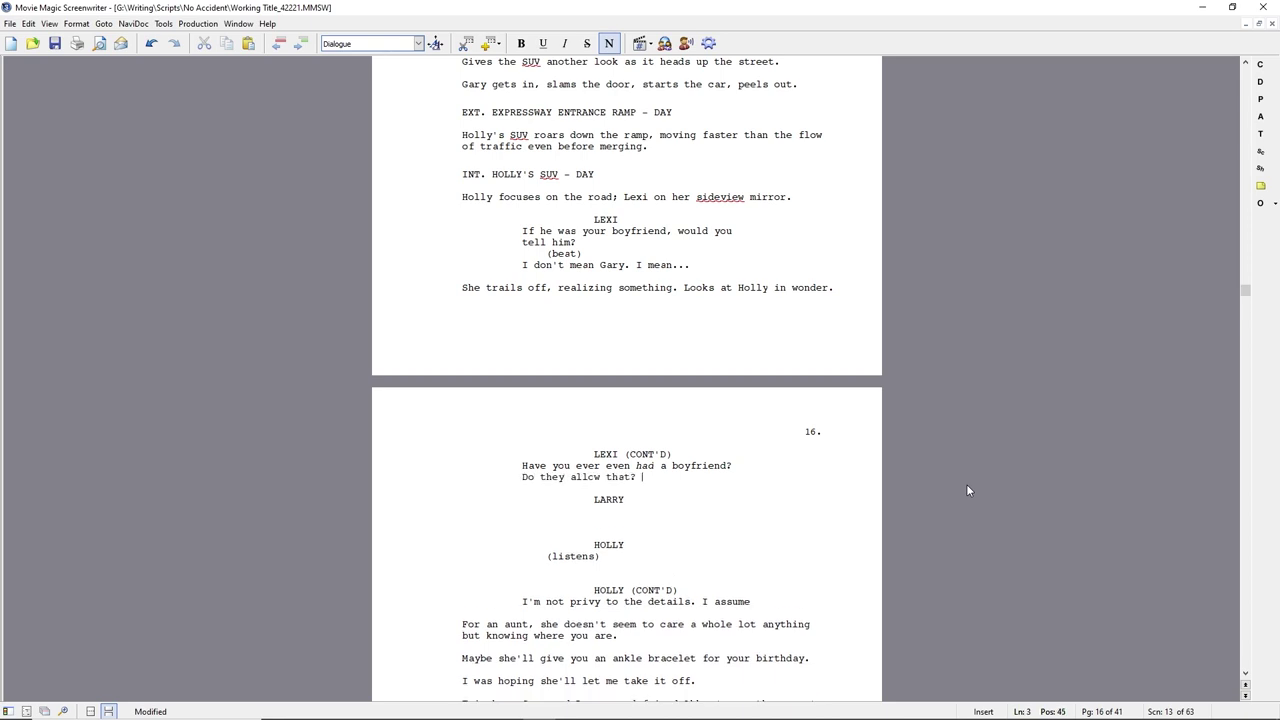
Add Holly's dialogue "Of course they allow that. I'm a U.S. Marshal. Not a nun."
key(Return)
key(Tab)
key(BackSpace)
text(HOLLY)
key(Return)
text(Of course they allow that.)
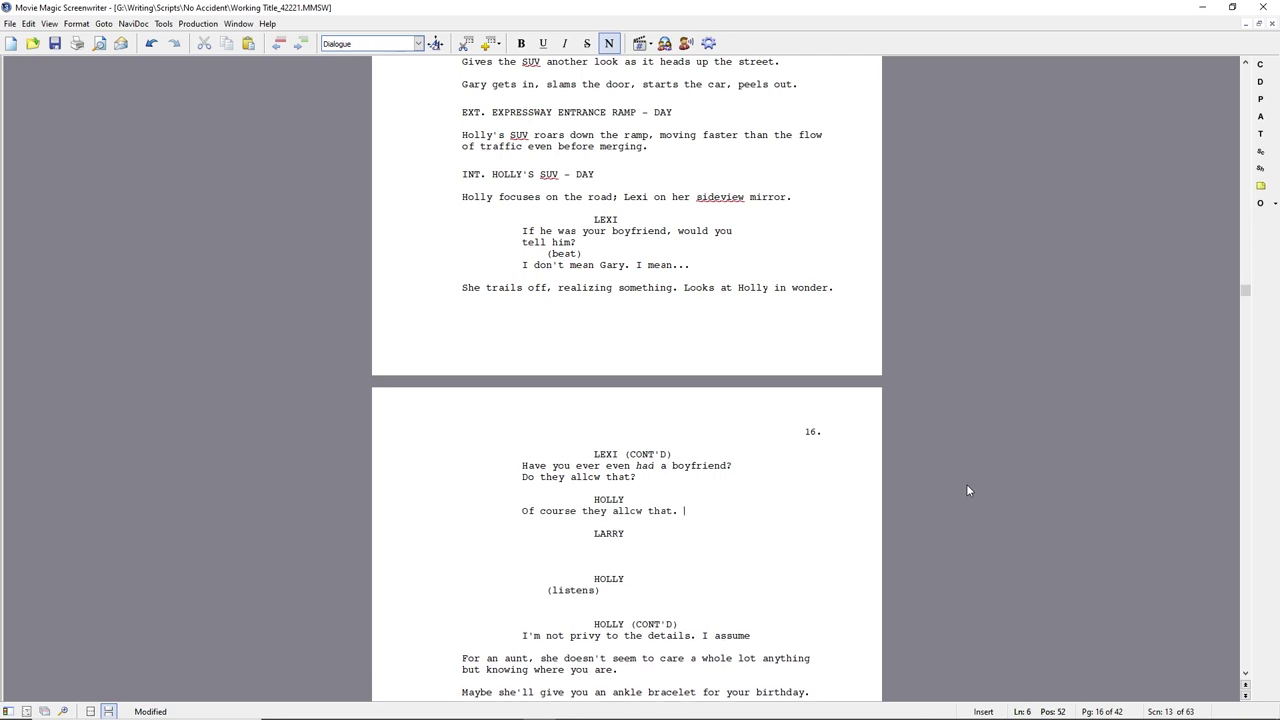
text( I'm a U.S. Marshal. Not a nun.)
Add Lexi's dialogue "Okay. Picture the one you were most serious about. Would you tell him?"
key(Return)
text(LE)
key(Return)
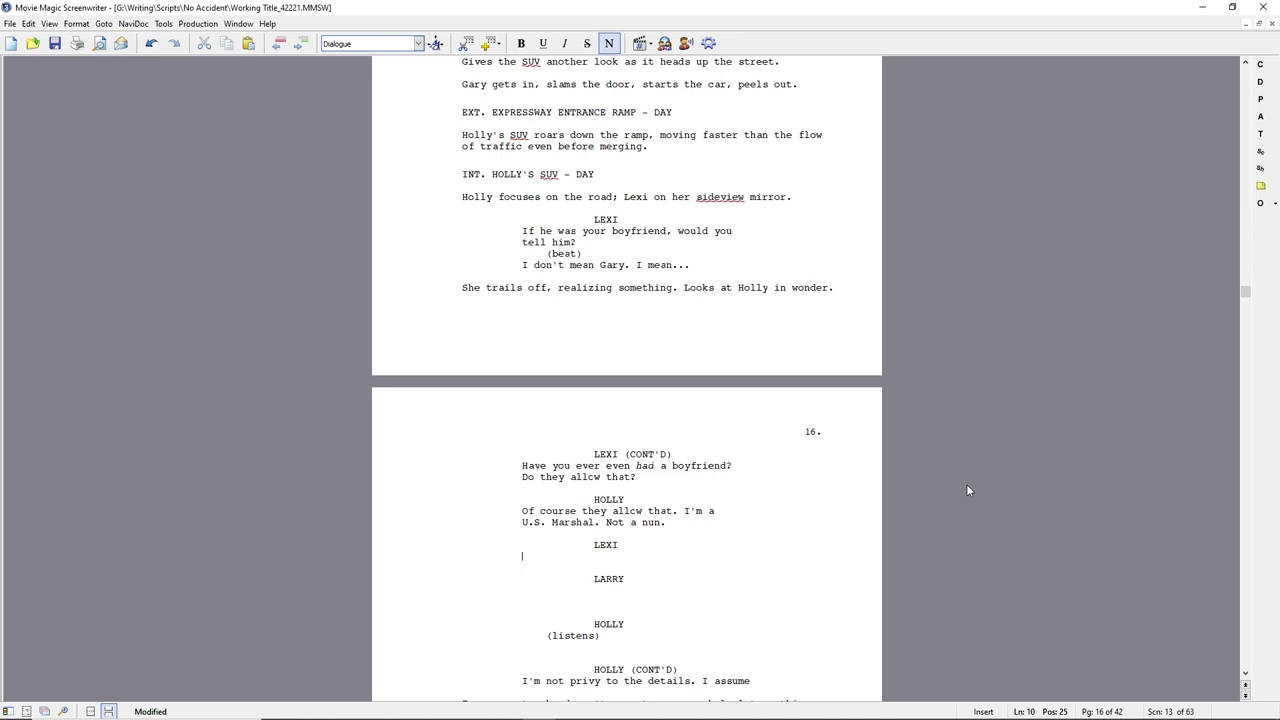
text(Think of the)
key(shift+Home)
text(Picture the one)
key(Home)
text(Okay.)
key(End)
text(you were most serious about. W)
text(ould you tell him?)
Add Holly's reply "This isn't about me." below Lexi's question
key(Return)
text(HO)
key(Return)
text(It doesn't matte)
key(shift+Home)
text(This isn't about me.)
Add Lexi's dialogue "Right. It's about me. Eighteen and magically mature. Time to make all my own decisions."
key(Return)
text(LEXI)
key(Return)
text(Right. It's about me. Eighteen and magically matu)
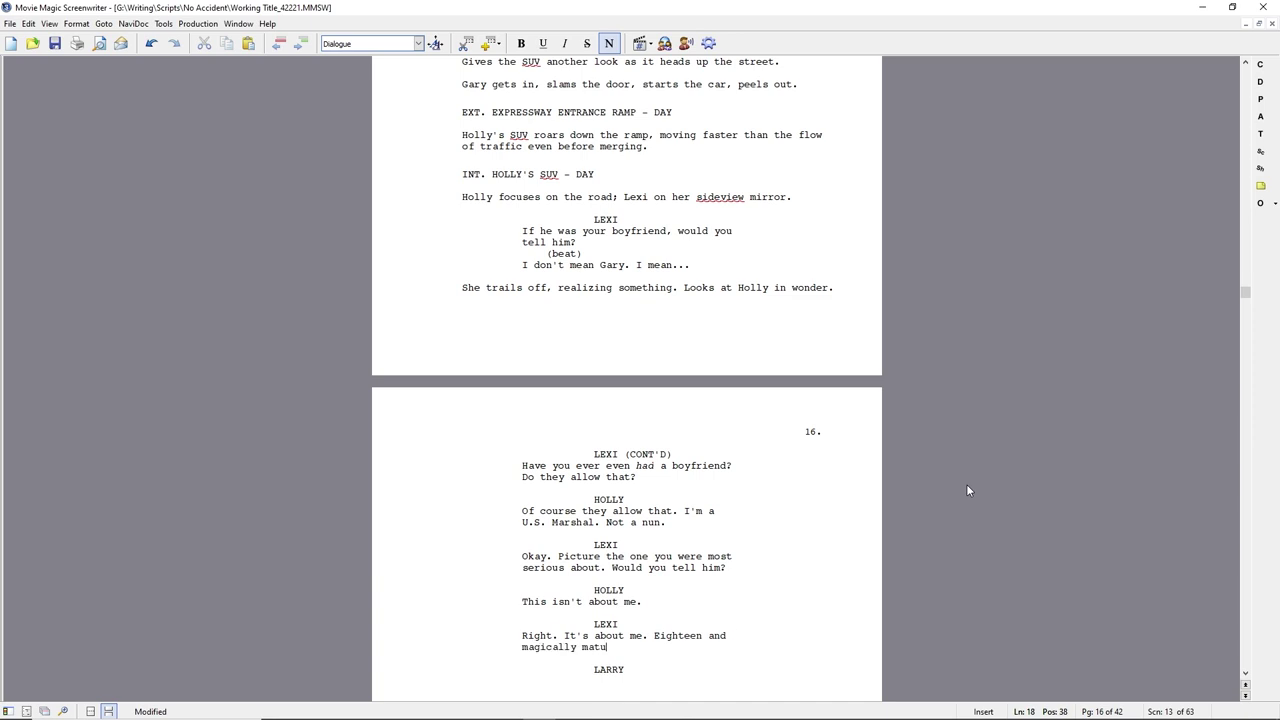
text(re. Time to make all my own decisions.)
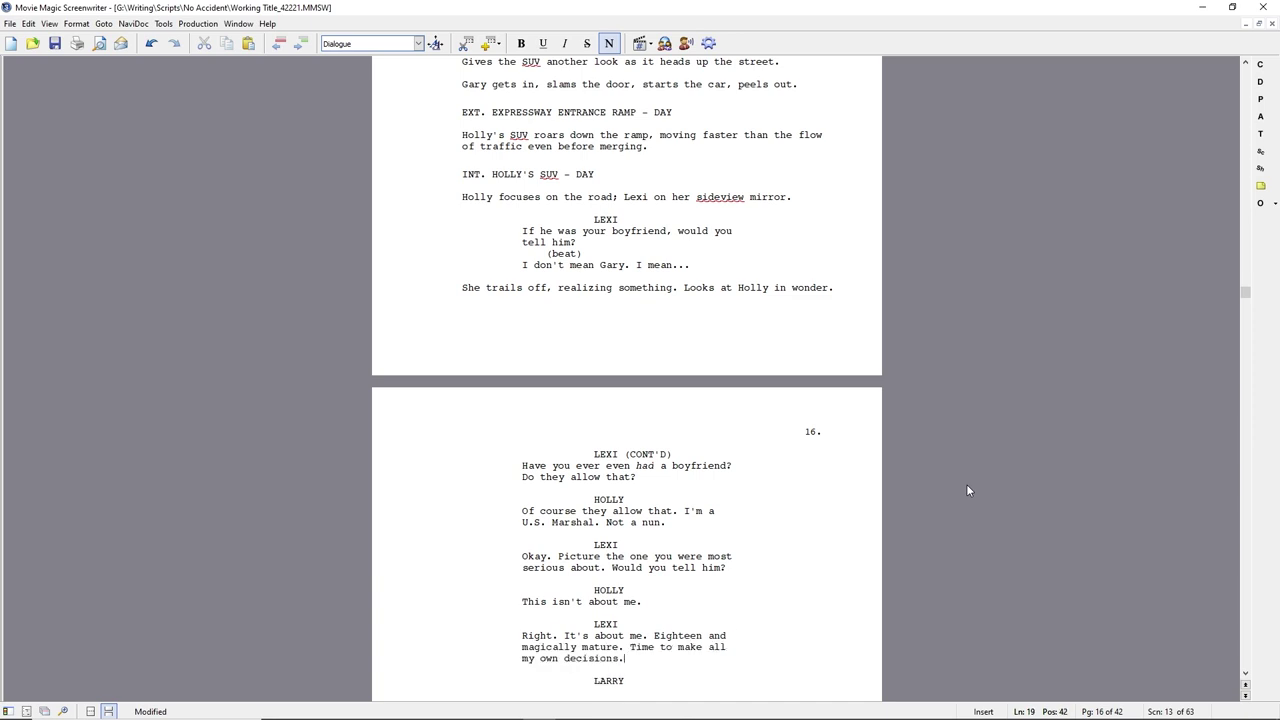
Replace Holly's reply above Lexi's last speech with "I'm not playing this game."
key(Up)
key(Up)
key(Up)
key(Up)
key(Up)
key(End)
key(shift+Home)
text(I'm not playing this game.)
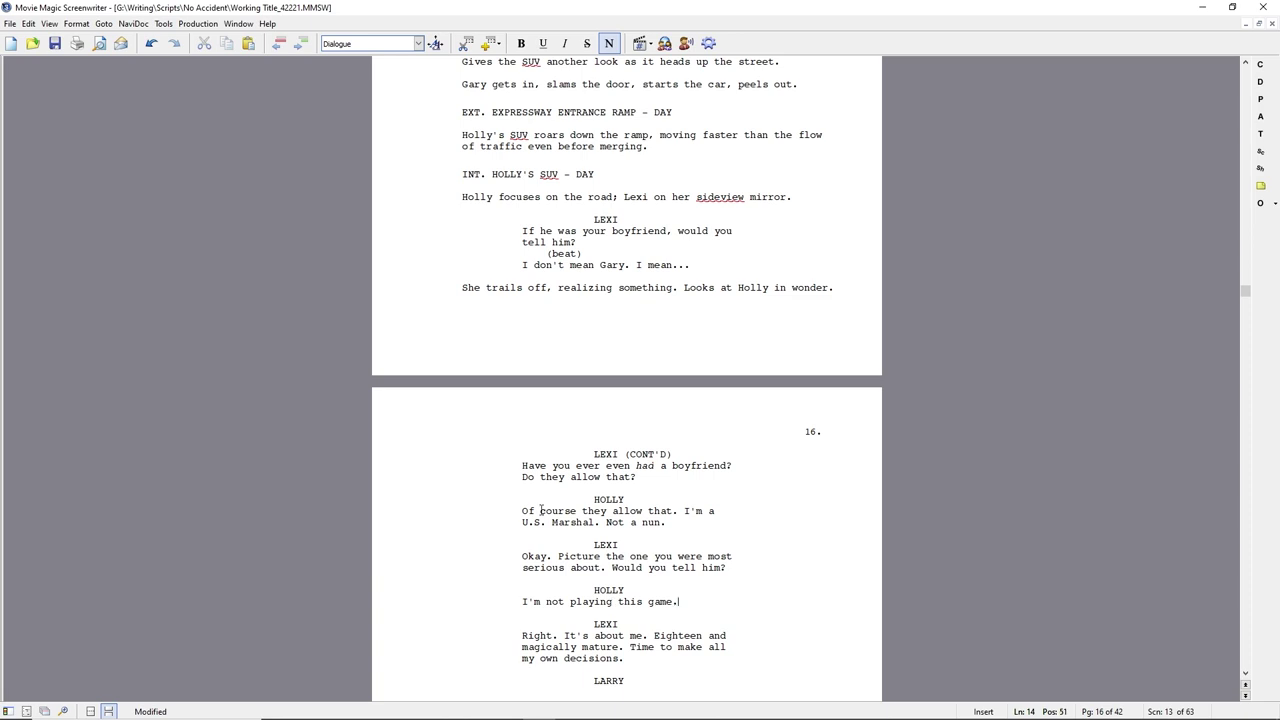
Delete "Of course they allow that." from Holly's earlier dialogue and insert the action line "Holly shakes her head." before her next reply
drag(522, 510, 684, 510)
key(Delete)
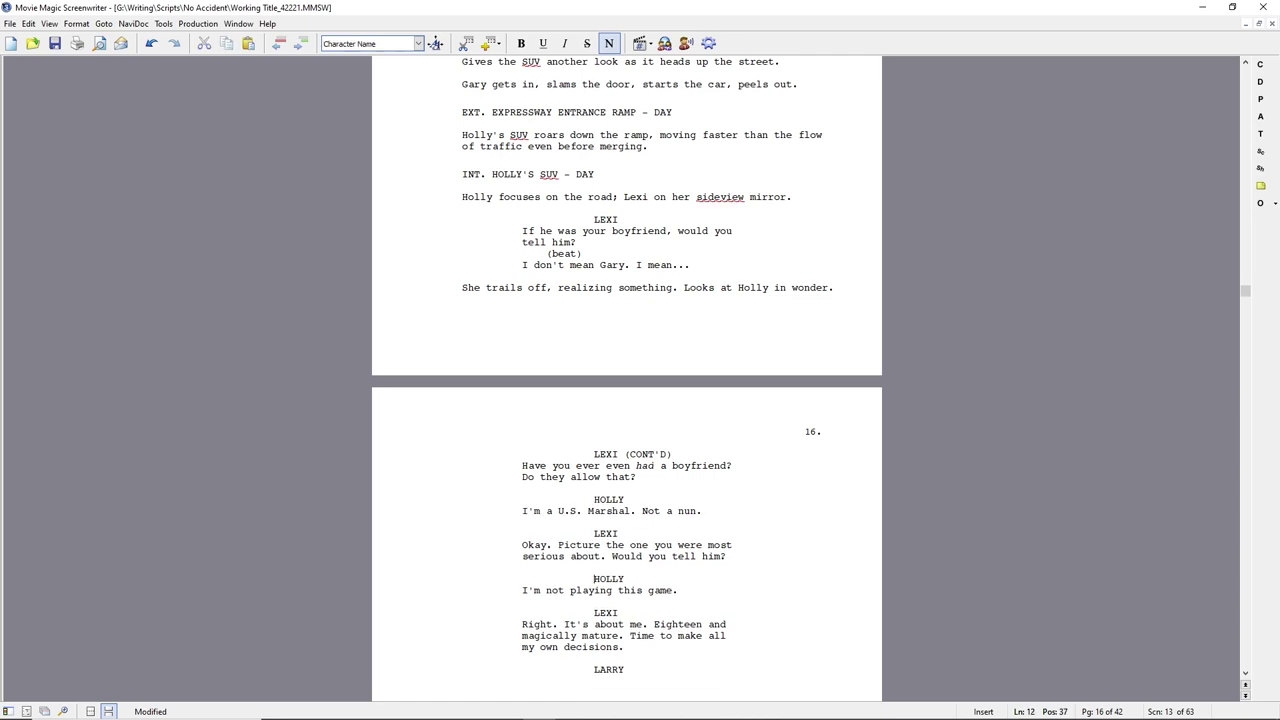
key(Return)
text(Holly shakes her head.)
Add Lexi's continued dialogue "No, you wouldn't? (beat) Or no, you've never had a serious boyfriend?"
key(Return)
key(Return)
text(No, you wouldn't? (beat)
key(Return)
text(Or no, you've never had a serious boyfrie)
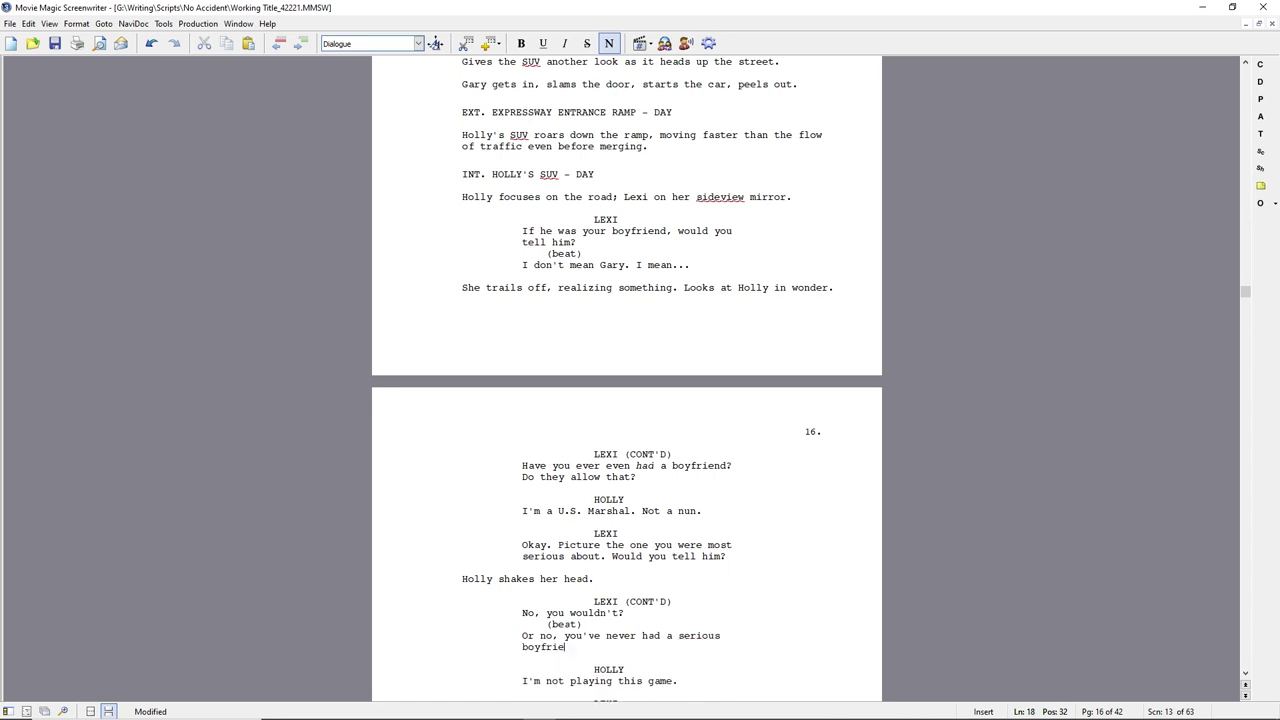
text(nd?)
Add the action line "Studies Holly for a long moment. She gives nothing away." after Lexi's dialogue
key(Return)
text(Studies Holly for a long moment. )
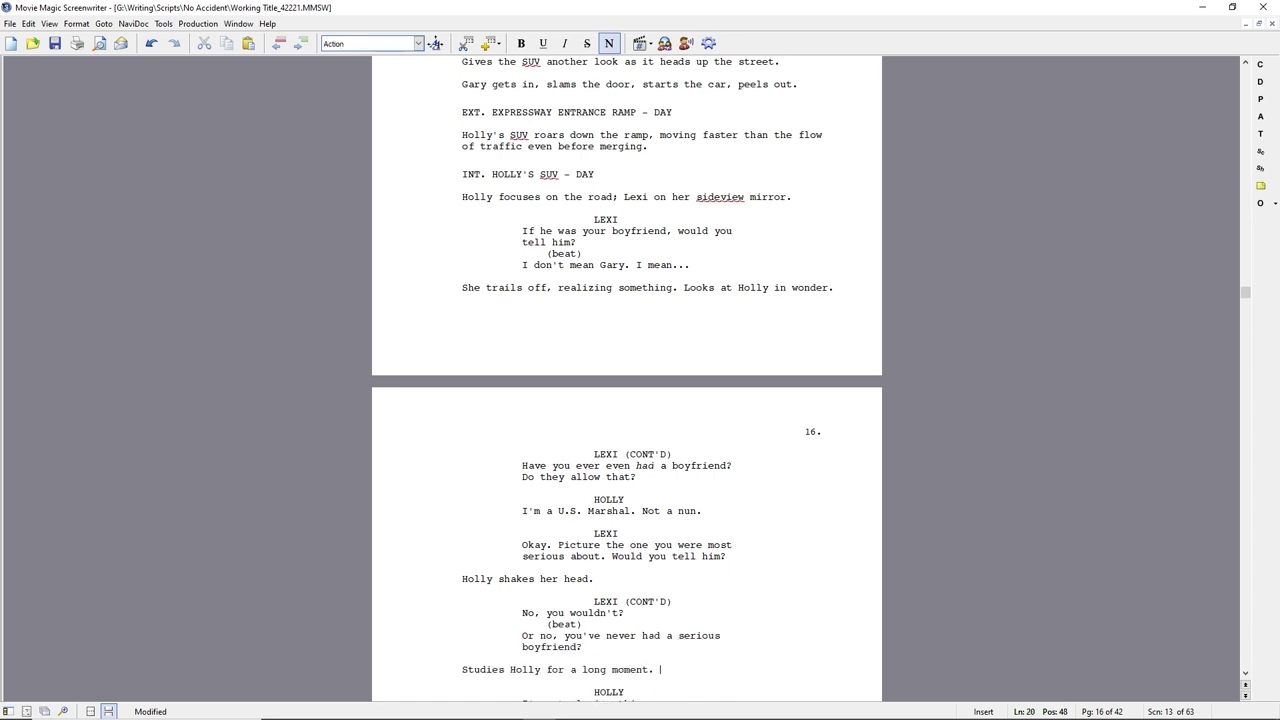
text(She gives nothing away.)
Add Lexi's continued dialogue "Oh my God, you haven't. I mean, it makes sense, right? No offense"
key(Return)
text(L)
key(Return)
text(Oh my God, you haven't.)
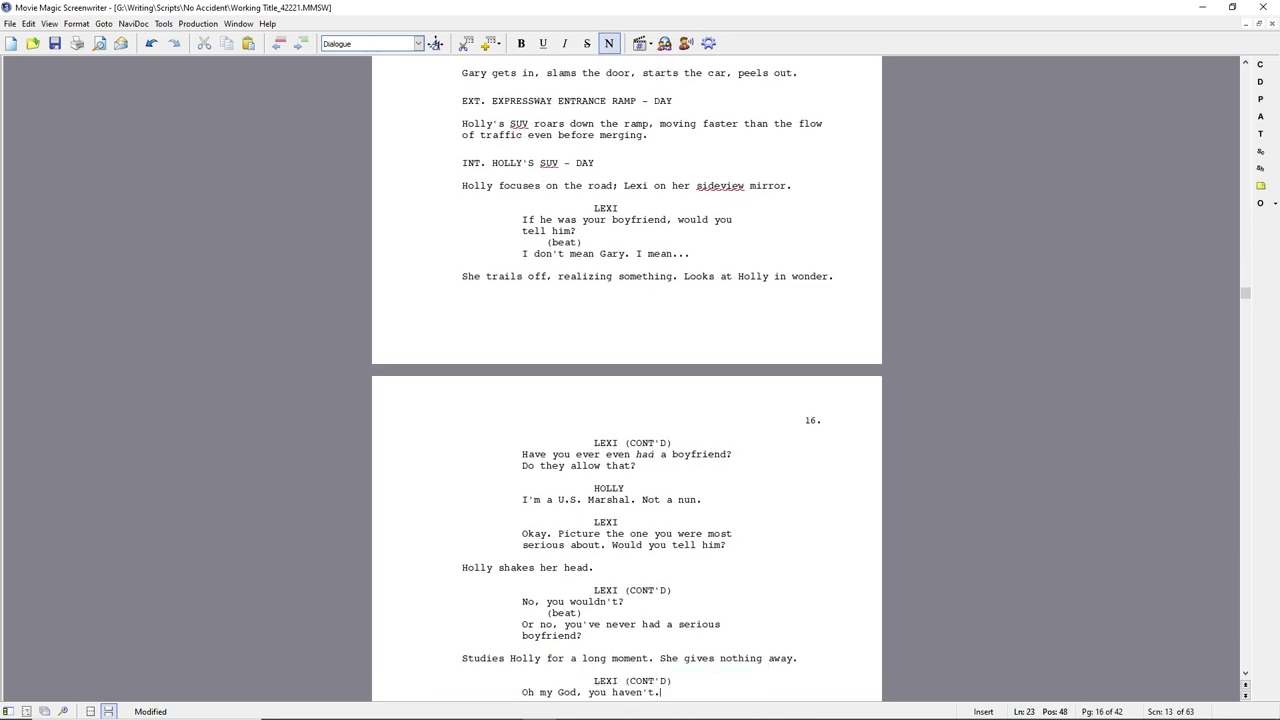
text( I mean, it makes sense, right? No offense.)
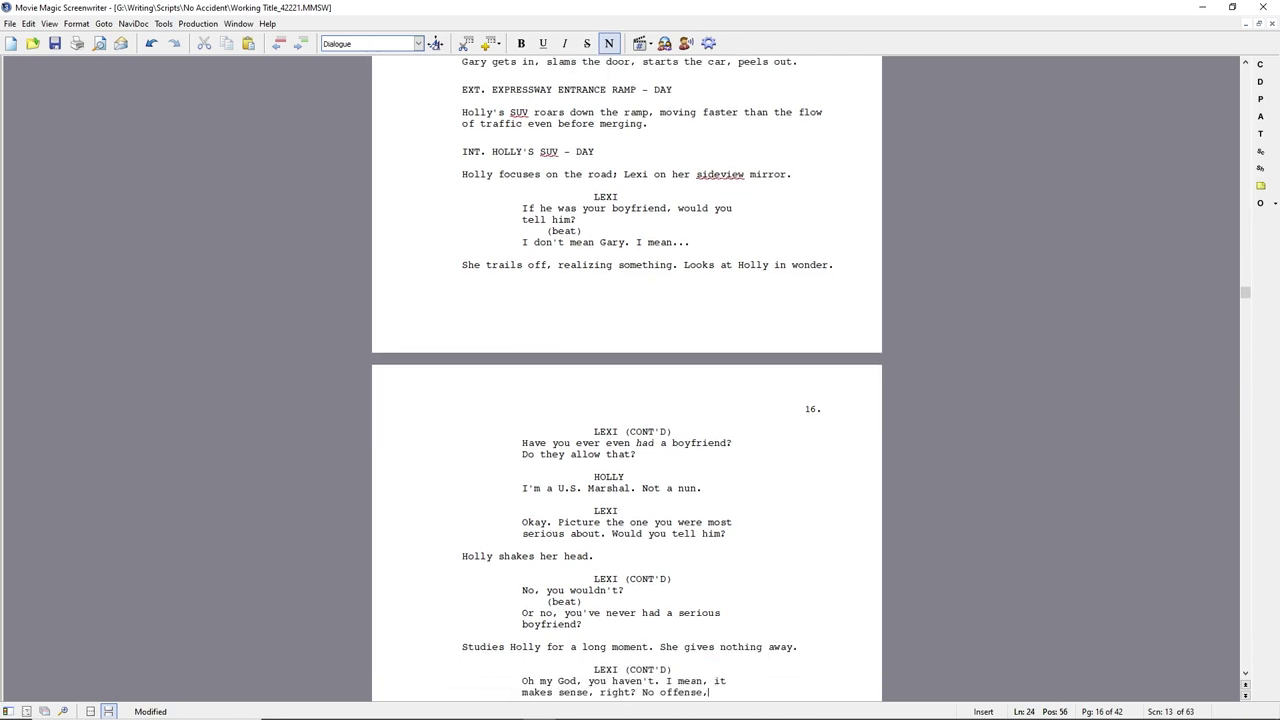
Complete Lexi's sentence with ", but no matter how pretty you are, what guy wants to date someone with your baggage?" and add a HOLLY cue
key(BackSpace)
text(, but no matter how pret)
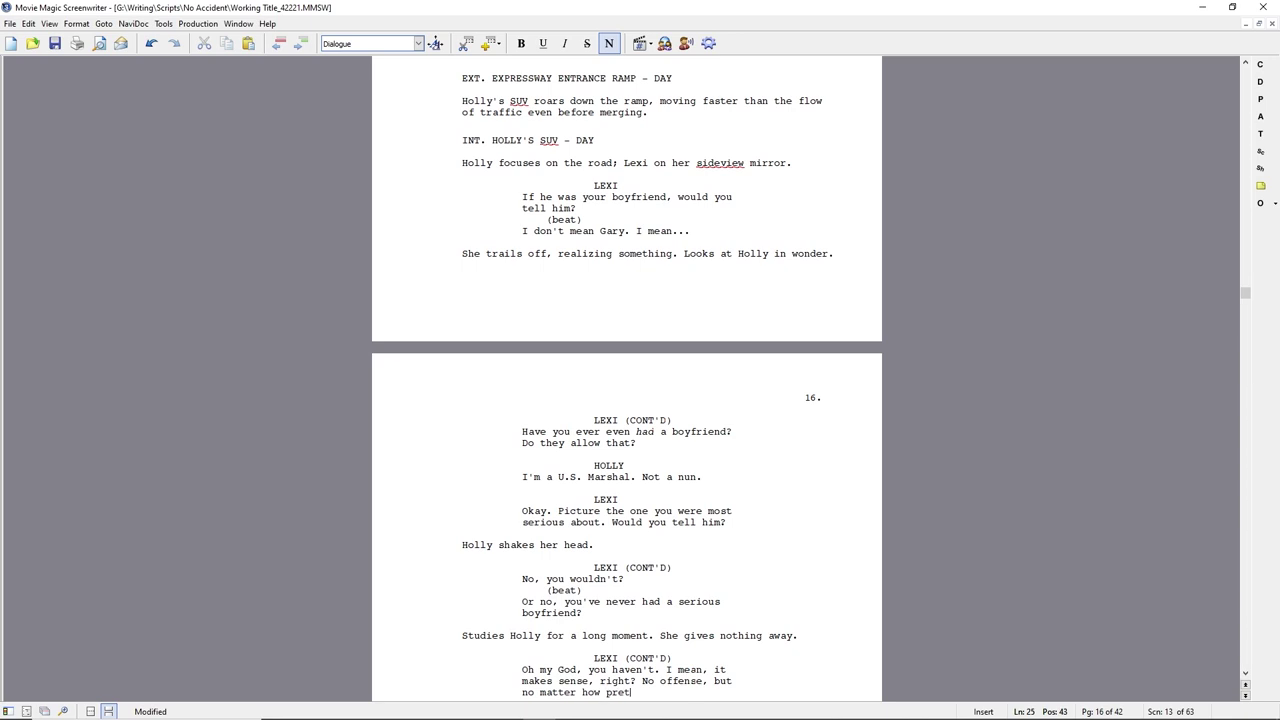
text(ty you are, what guy wants to date someone with your baggage?)
key(Return)
text(HOLLY)
key(Return)
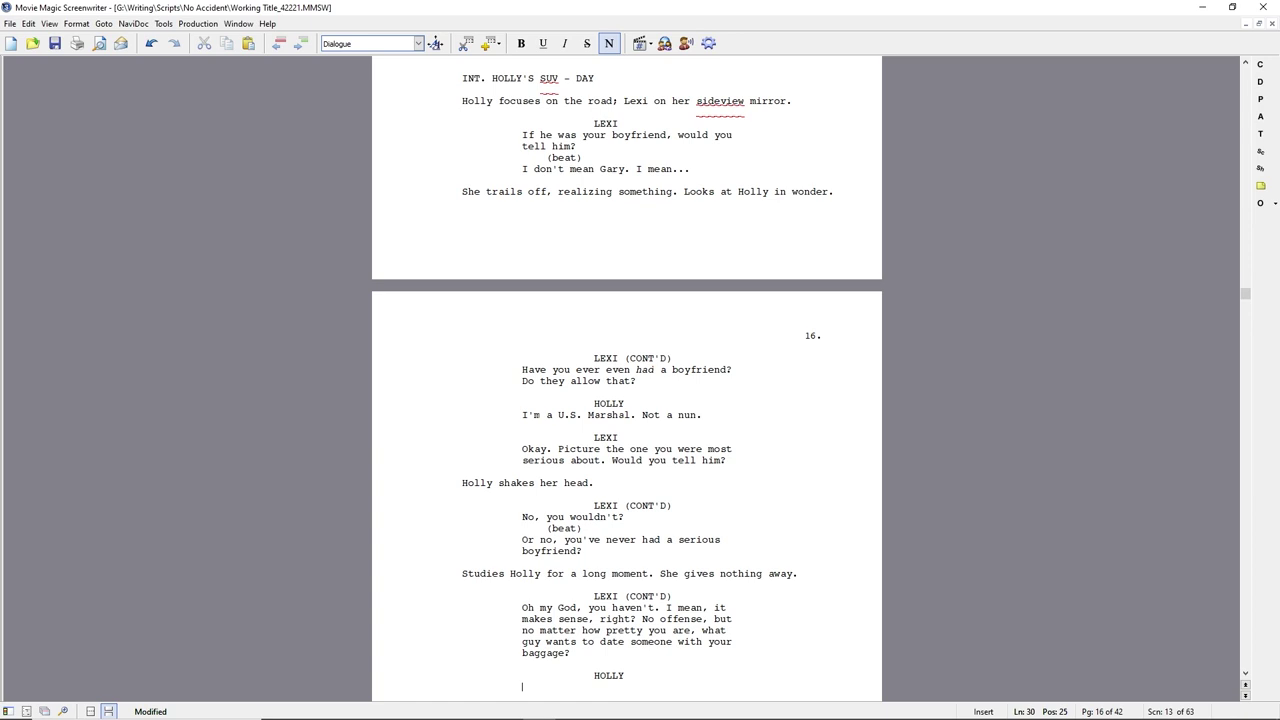
Reword the end of Lexi's speech to "what guy would want to date someone in your situation."
double_click(561, 642)
text(would want to)
key(ctrl+shift+Right)
key(Delete)
key(ctrl+Left)
key(ctrl+shift+Right)
key(ctrl+shift+Right)
key(ctrl+shift+Right)
text(in your situation.)
Add Holly's reply "You'd be surprised." followed by Lexi's dialogue "Do tell."
key(Down)
key(Down)
text(You'd be surprised.)
key(Tab)
text(LEXI)
key(Return)
text(Do tell.)
Add the action line "Holly gives her a tight smile." and a LEXI (CONT'D) cue below it
key(Return)
text(Hol)
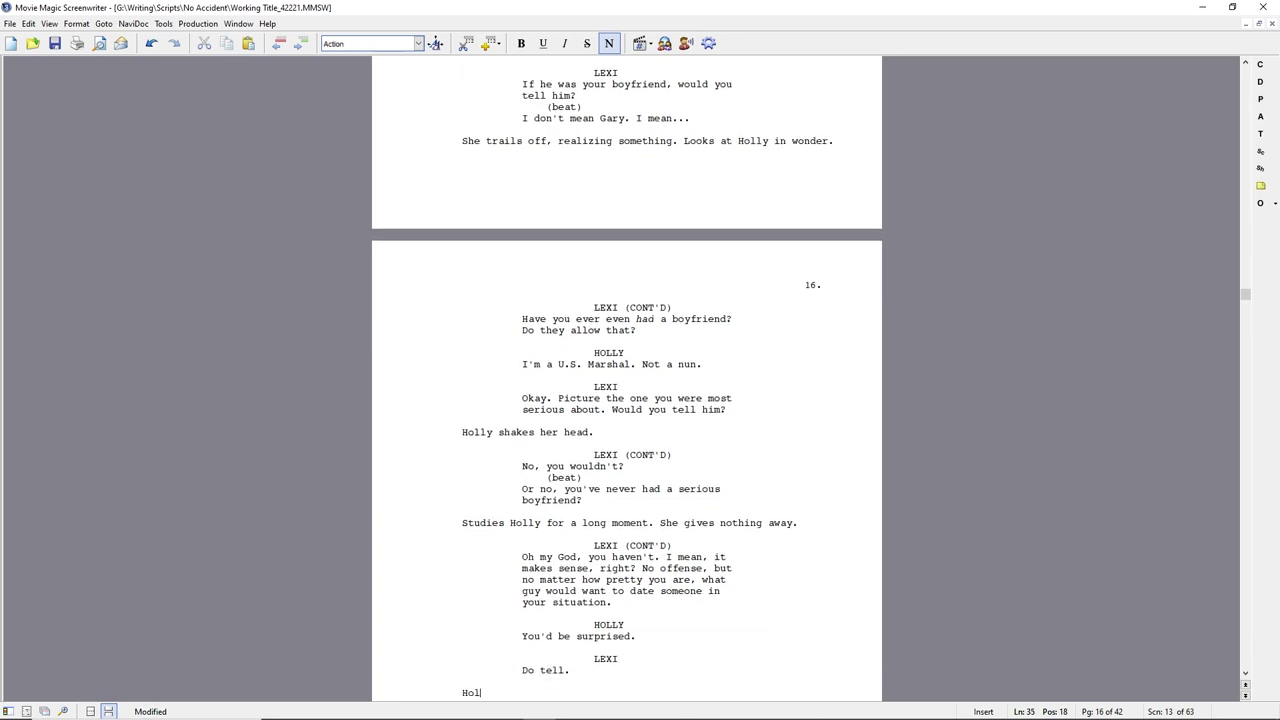
text(ly gives her a tight smile.)
key(Return)
text(LEXI (CONT'D)
key(Return)
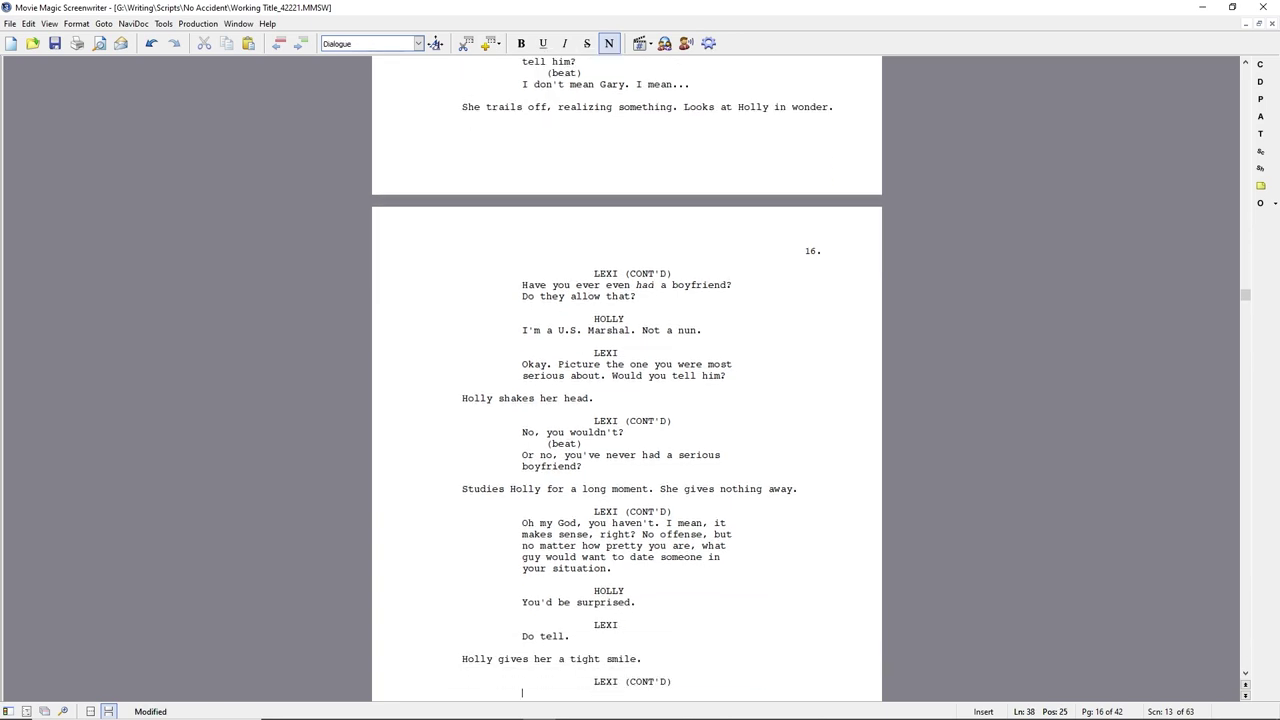
Replace Lexi's "Do tell." with "What's his name. First or last."
key(Up)
key(Up)
key(Up)
key(shift+End)
text(What's his name. First or last.)
key(Down)
key(Down)
key(Down)
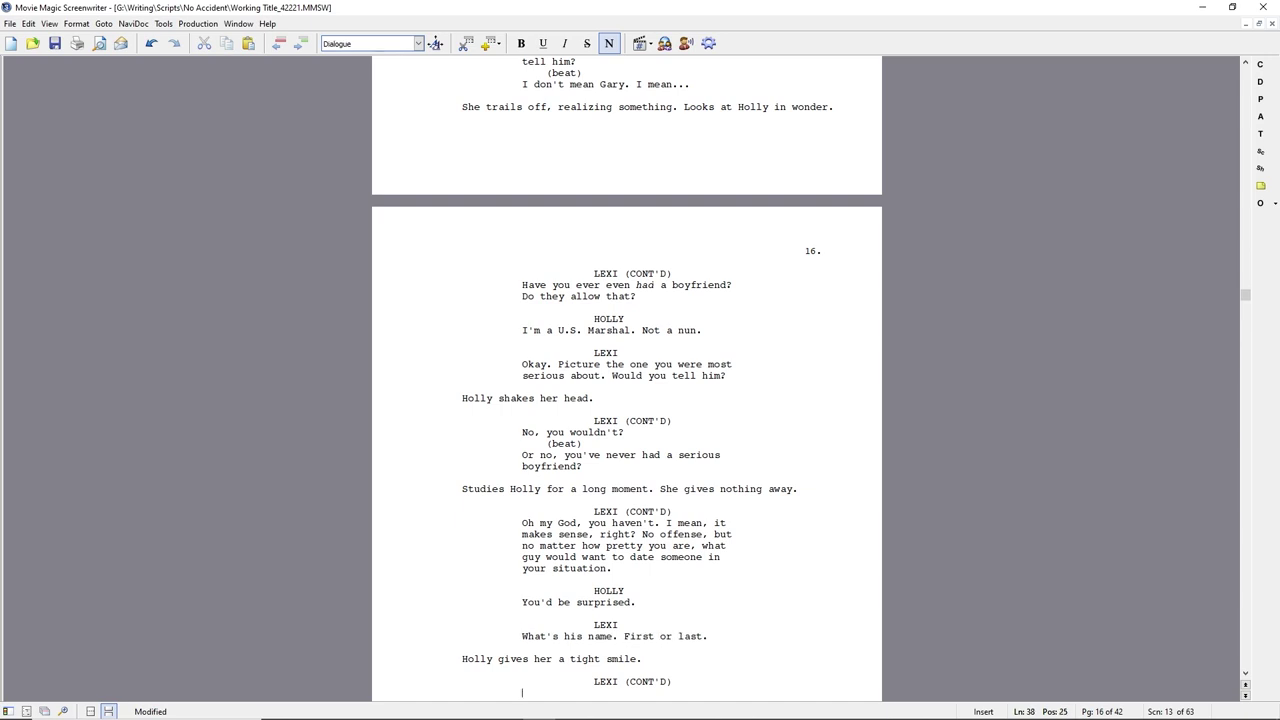
Insert the action line "Lexi smiles, victorious." after Holly's tight smile
key(Up)
key(Down)
key(Left)
key(Return)
text(Lexi smiles, victorious.)
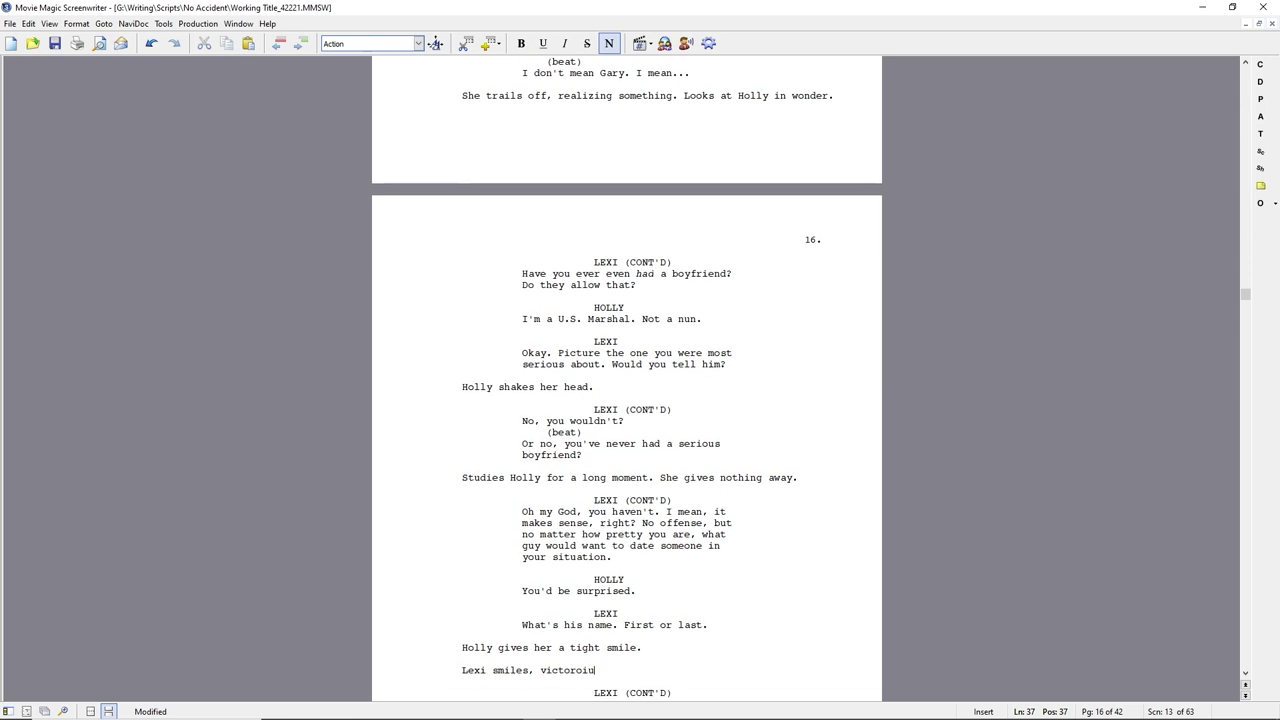
Add Lexi's continued dialogue "Look on the bright side. I'm sure Miami's crawling with single men. Most of them gay, but still."
key(Return)
text(LEXI)
key(Return)
text(Look on the bright side. I'm sure)
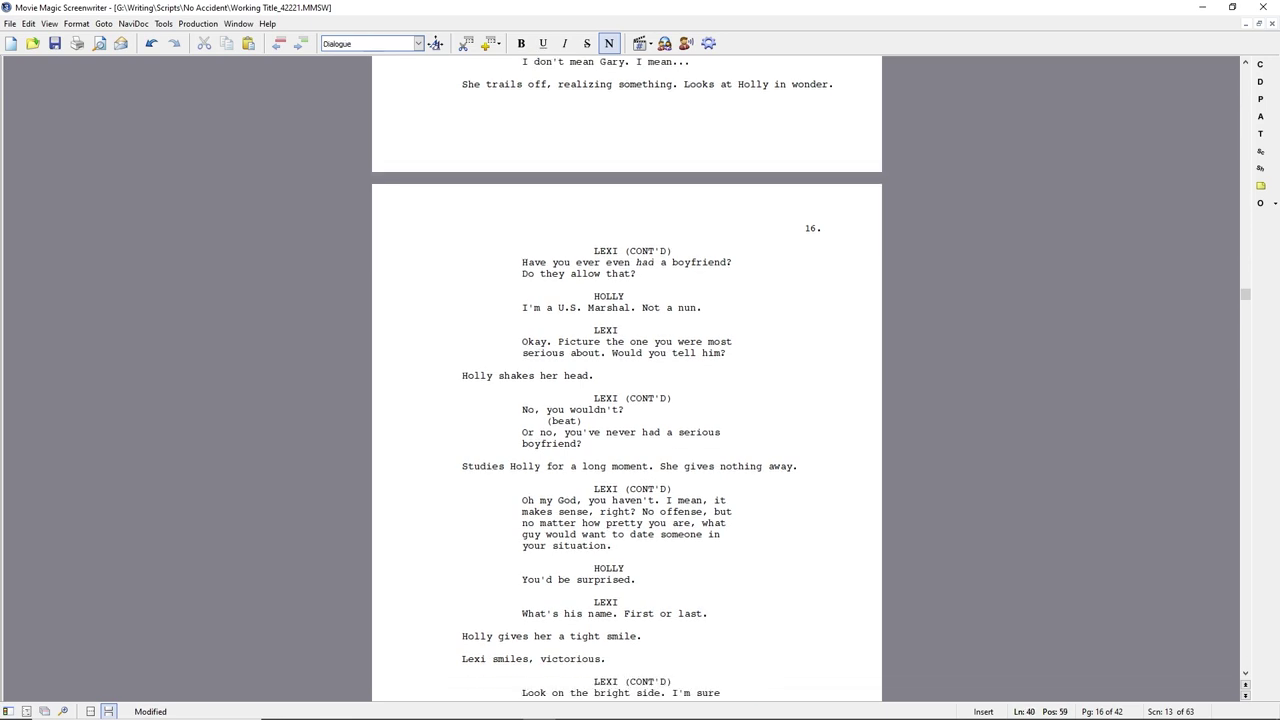
text( Miami's crawling with singl)
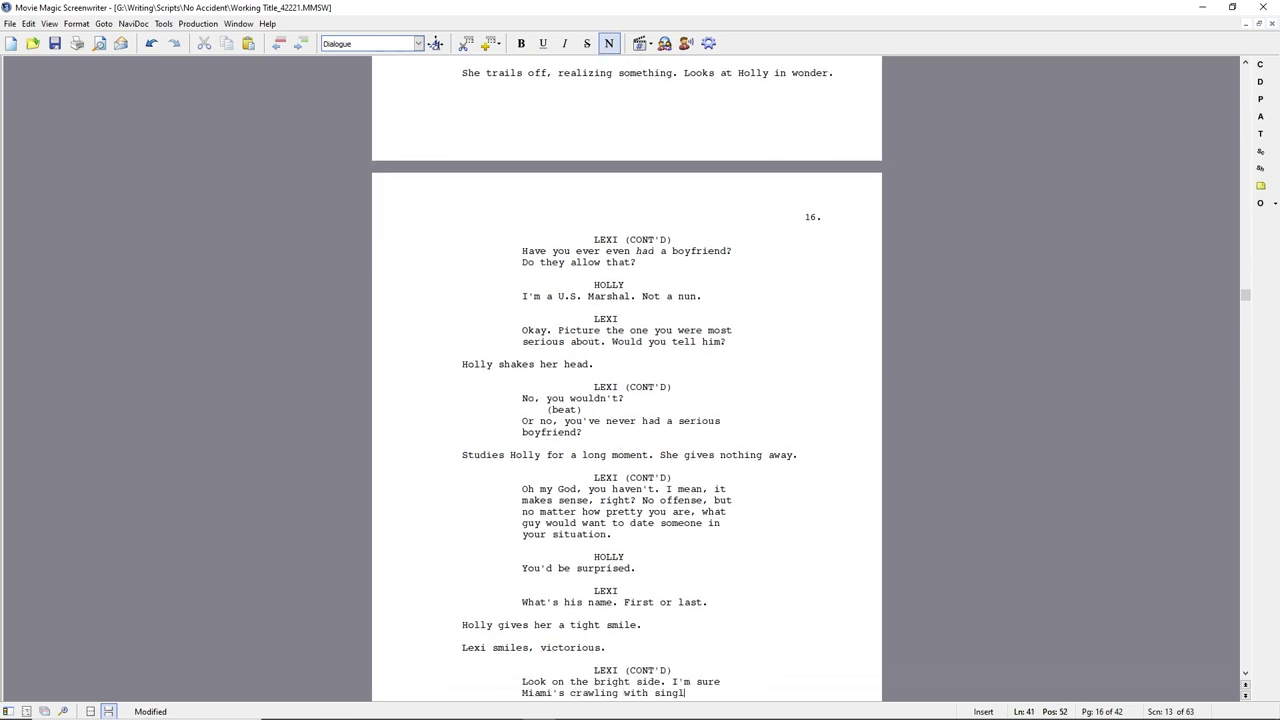
text(e men. Most of them gay, but still.)
key(Return)
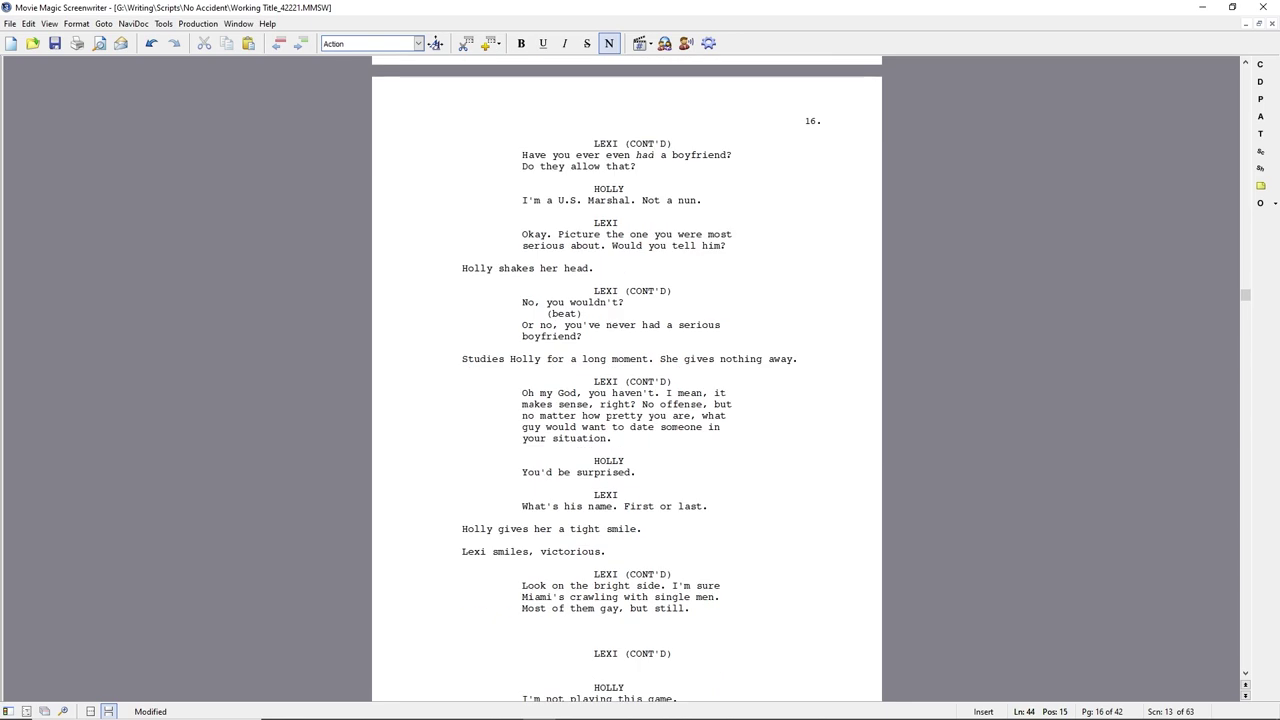
Add the action line "No reaction from Holly." and Lexi's continued dialogue "No one better to straighten them out than you, right?"
text(Ho)
text( reaction from Holly.)
key(Return)
key(Return)
text(No anyone)
key(shift+Home)
text(No one better to straighten them out than you, right?)
Add the action lines "Holly maintains her focus on the road." and "Lexi checks her sideview mirror. Doesn't see them. Turns around. Still no sign of them."
key(Return)
text(Holly maintains her focus on the road.)
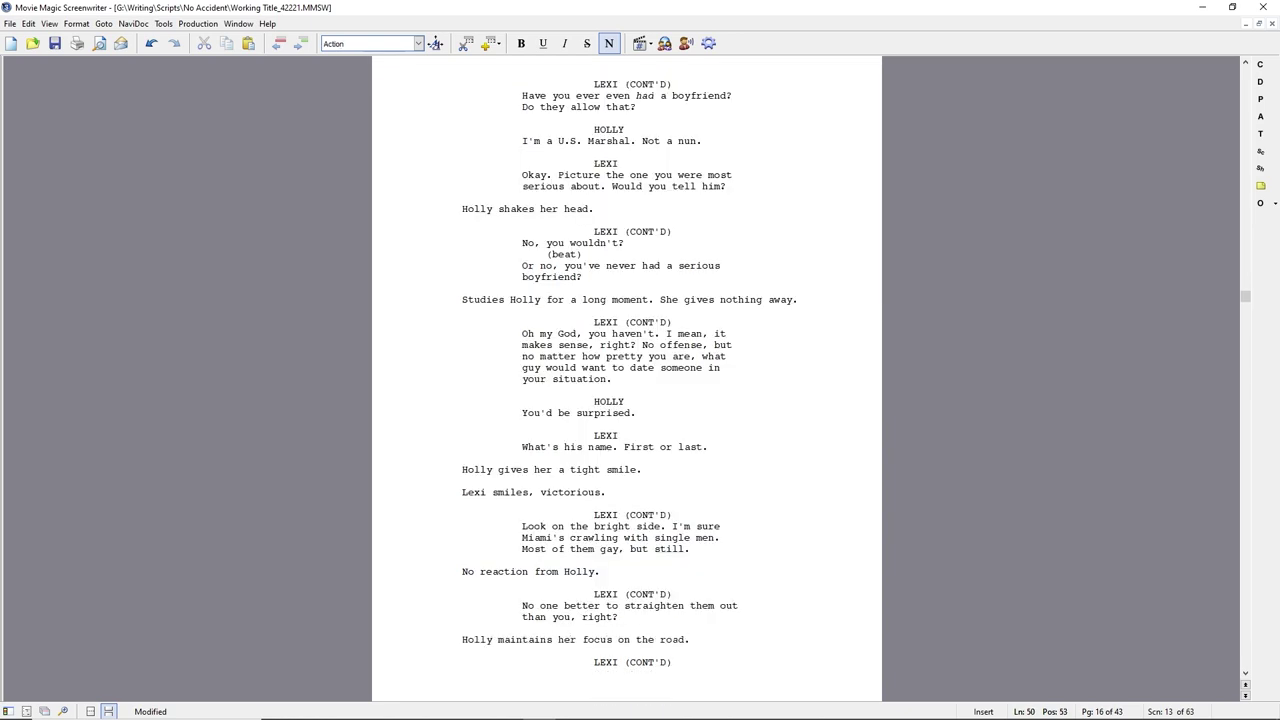
key(Return)
text(Lexi checks her sid)
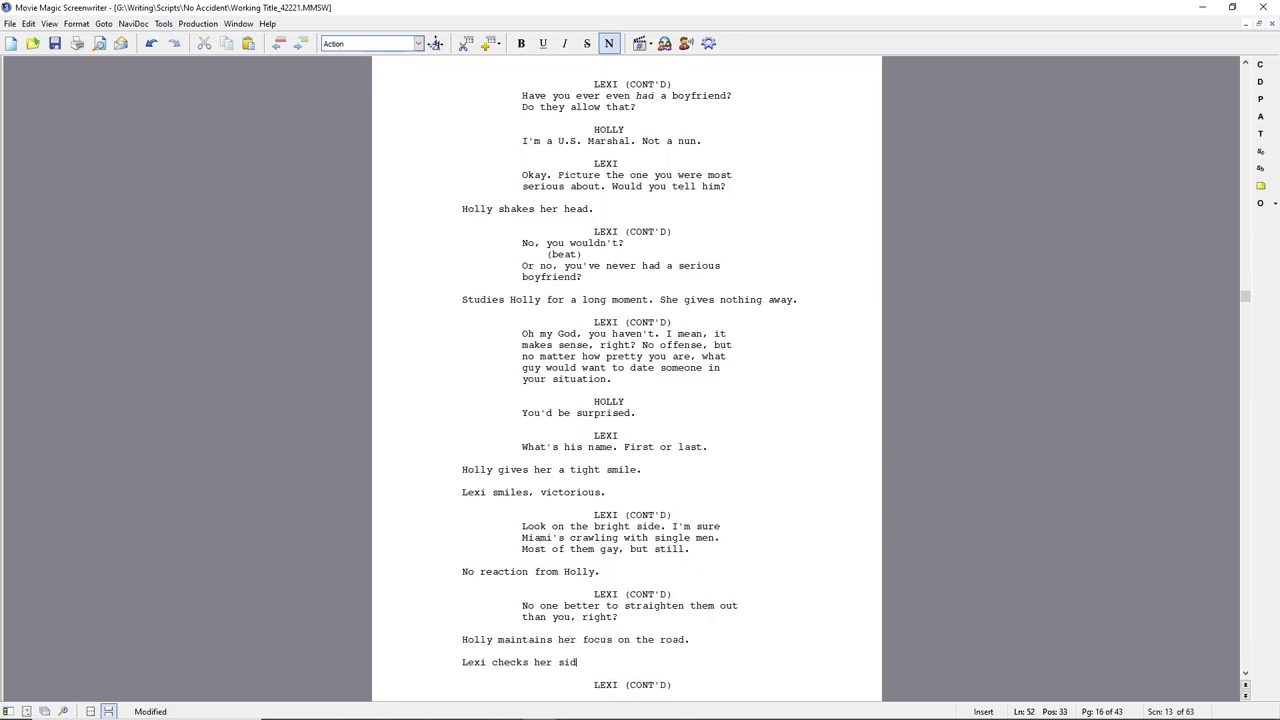
text(eview mirror. Doesn't see them. Turns a)
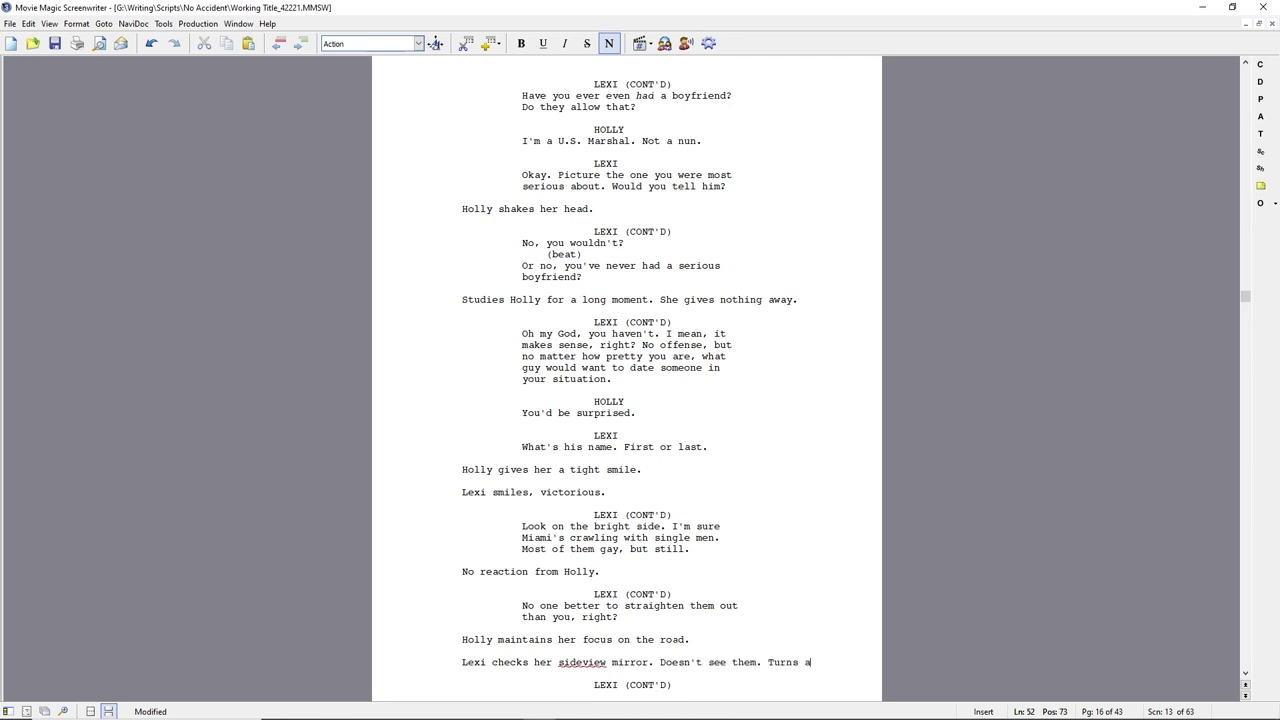
text(round. Still no sign of them.)
Add Lexi's dialogue "Where's they go?" and the action line "She turns back, catches a glimpse of the speedometer. Approaching 100 mph."
key(Return)
key(Return)
text(Where's they go?)
key(Return)
text(She turns back, catches a glimpse of the spee)
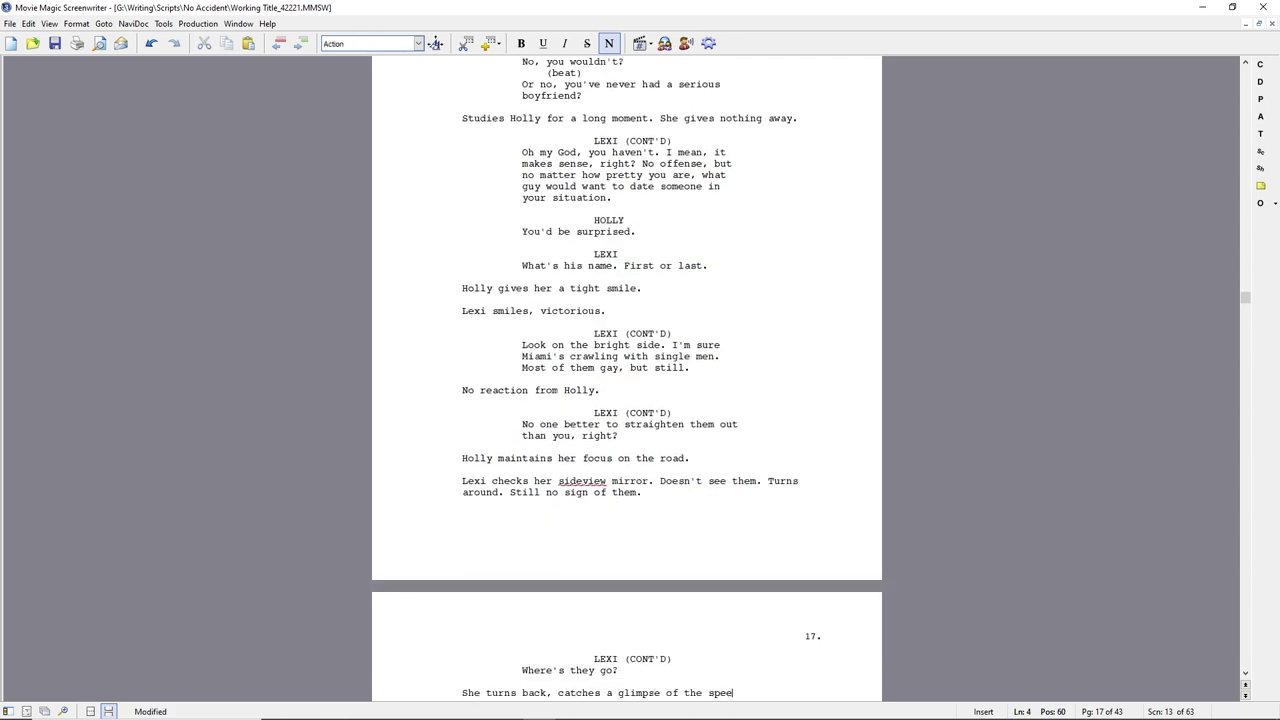
text(dometer. Approaching 100 mph.)
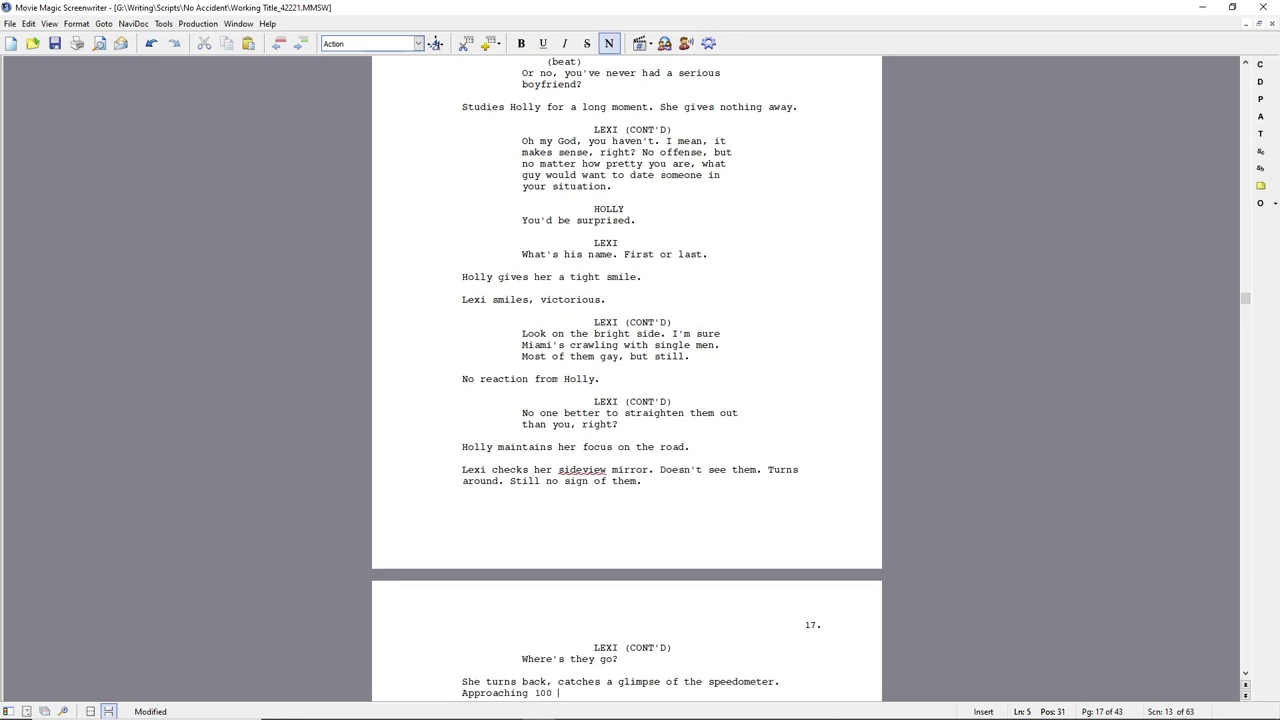
Add Lexi's continued dialogue "What the..." after the speedometer action and a HOLLY cue below it
key(Return)
key(Return)
text(What the...)
key(Tab)
text(HOLLY)
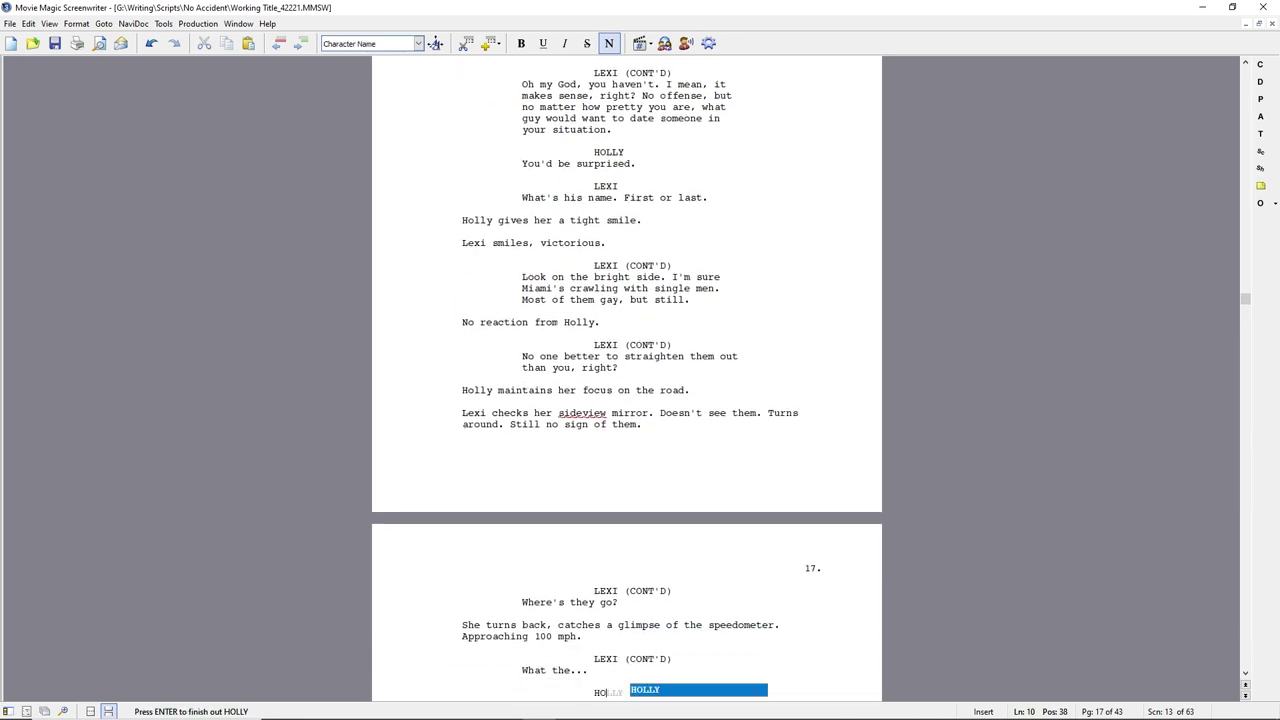
key(Return)
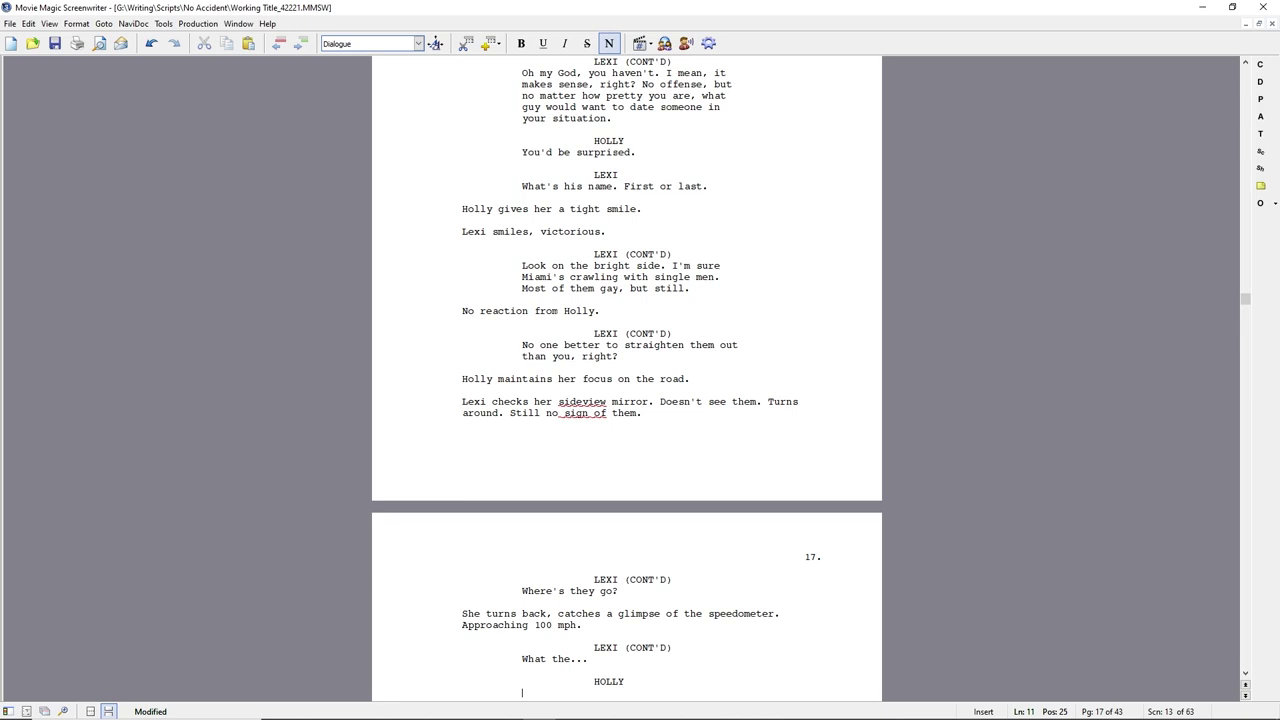
Replace Lexi's "What the..." with "Aunt Holly!"
click(557, 659)
text(are you)
key(shift+End)
text(doing?)
key(shift+End)
text(Aunt Holly!)
click(522, 693)
text(Offici)
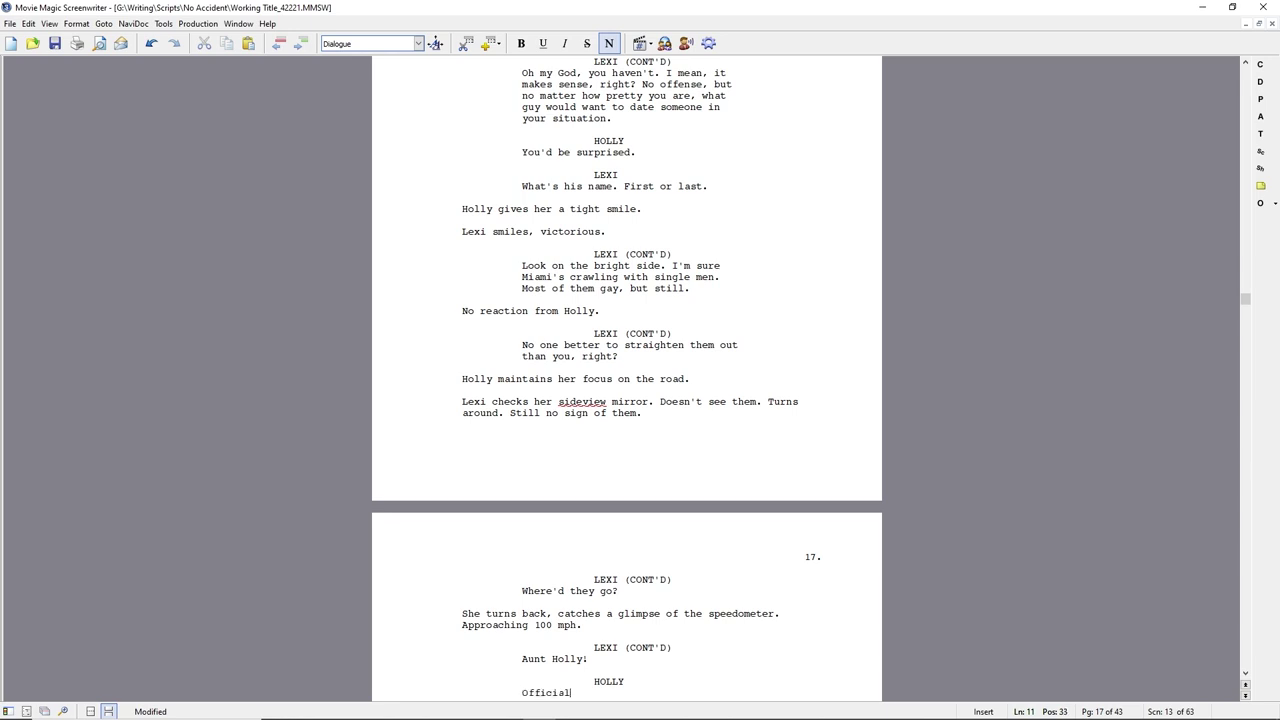
text(al business)
key(Up)
key(Up)
key(Down)
key(Down)
key(BackSpace)
key(BackSpace)
key(BackSpace)
key(BackSpace)
key(BackSpace)
key(BackSpace)
key(BackSpace)
key(BackSpace)
key(BackSpace)
key(BackSpace)
key(BackSpace)
key(BackSpace)
key(BackSpace)
key(BackSpace)
key(BackSpace)
key(BackSpace)
key(BackSpace)
Write Holly's dialogue "Any cop that runs my plate will know better than to pull me over."
text(Any cop sees my pla)
key(BackSpace)
key(BackSpace)
key(BackSpace)
key(BackSpace)
key(BackSpace)
key(BackSpace)
key(BackSpace)
key(BackSpace)
key(BackSpace)
key(BackSpace)
key(BackSpace)
text(that runs my plate will kncw better than to pull me over.)
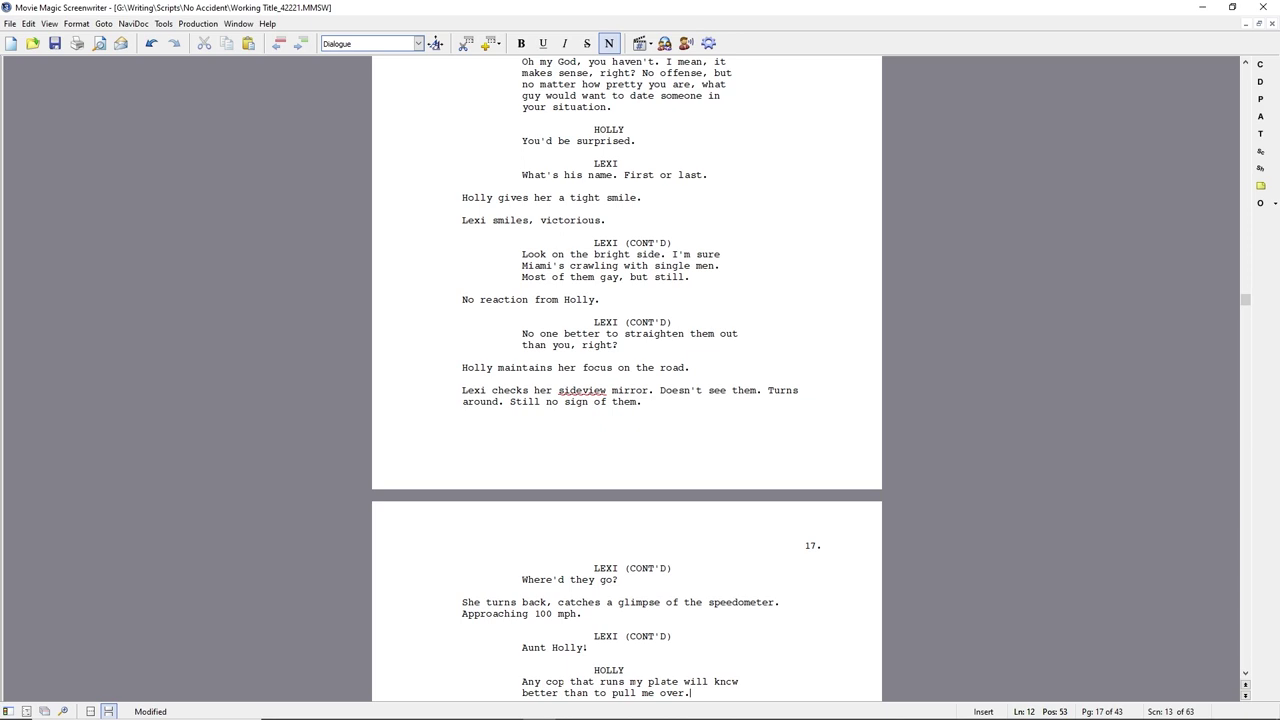
Add Lexi's reply "Really?" after Holly's line about the cops
key(Tab)
text(LEXI)
key(Return)
text(Really?)
Add the action line "Holly pushes the SUV past 105." and a HOLLY cue below it
key(Return)
text(Holly pushes the SU)
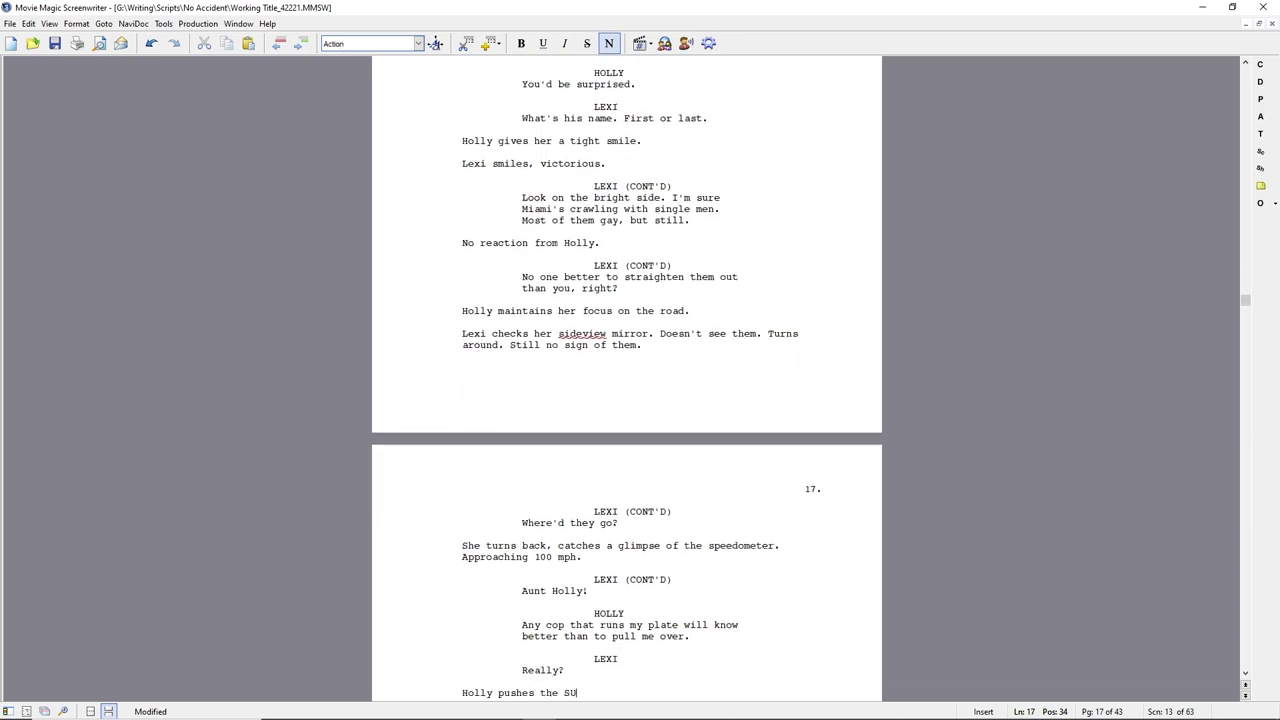
text(V past 105.)
key(Return)
text(HOLLY)
key(Return)
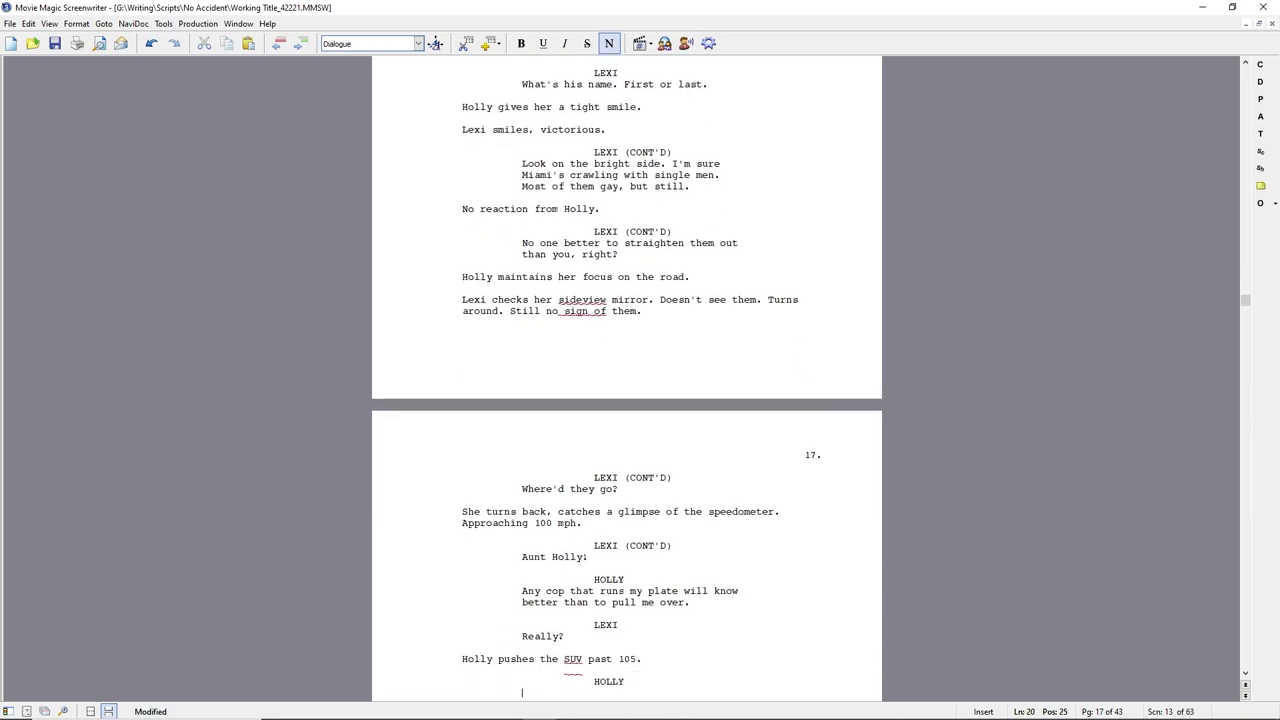
Write Holly's dialogue "My job's got very few perks. This is one of them."
text(The job doesn't have many perks)
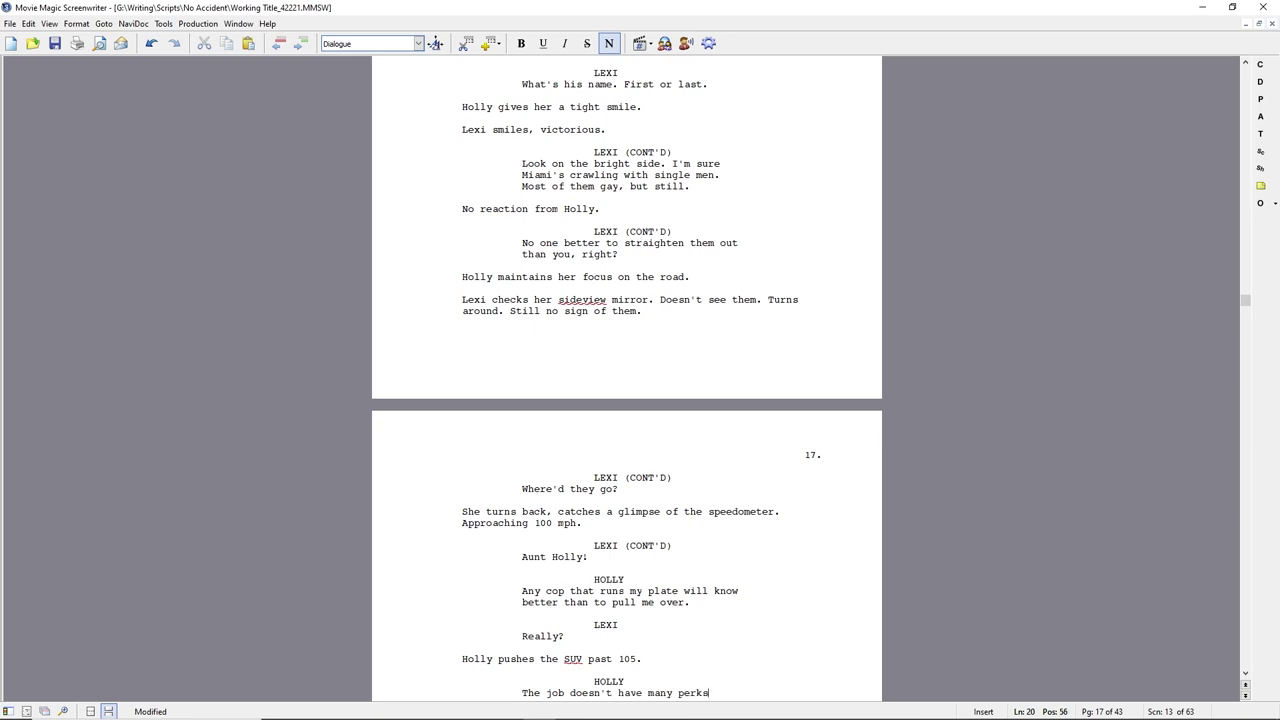
key(shift+Home)
text(My job's got very few perks.)
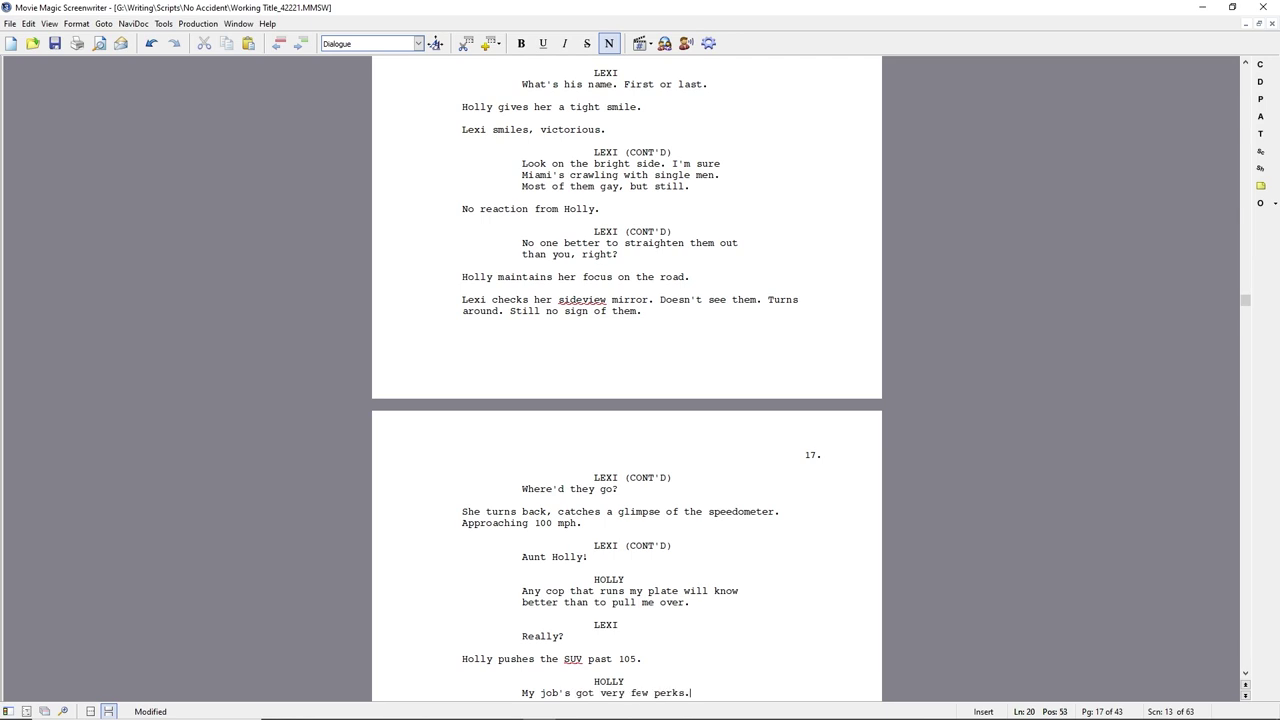
text( This is one of them.)
Add the action line "Glances over, sees Lexi looking a bit forlorn." and a LEXI cue below it
key(Return)
text(Glances over, see)
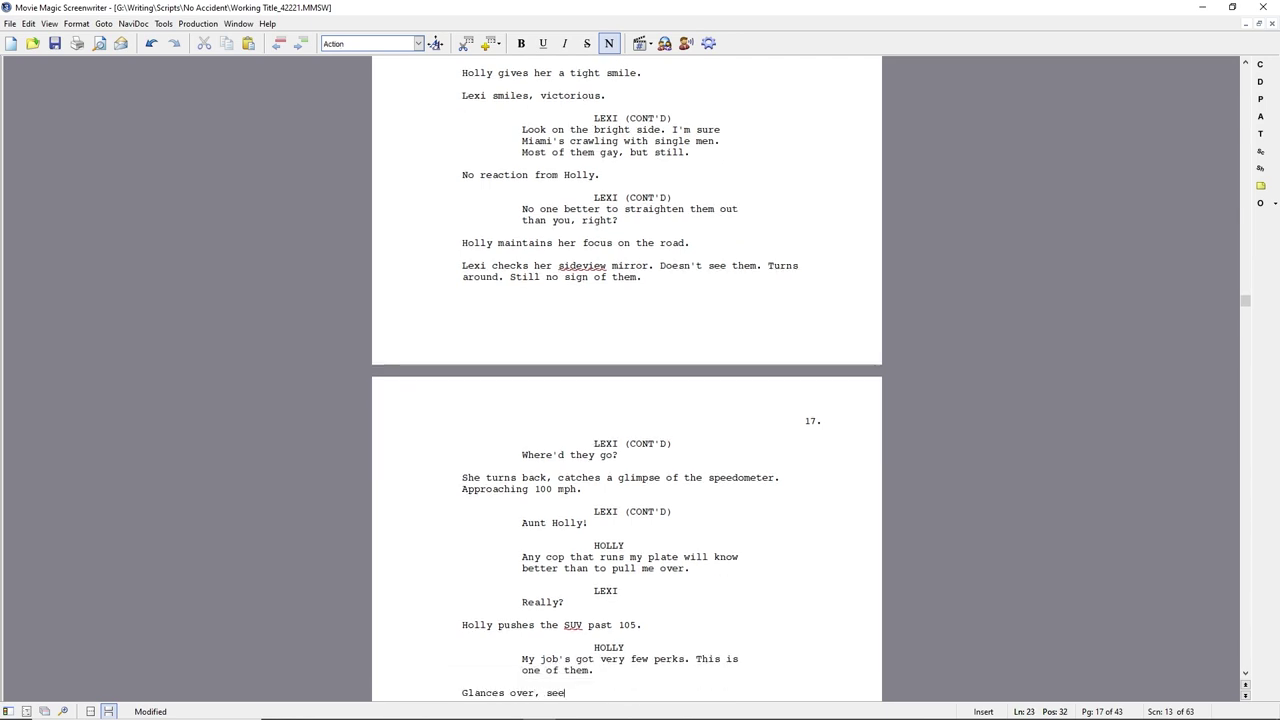
text(s Lexi looking a bit forlorn.)
key(Tab)
text(LEXI)
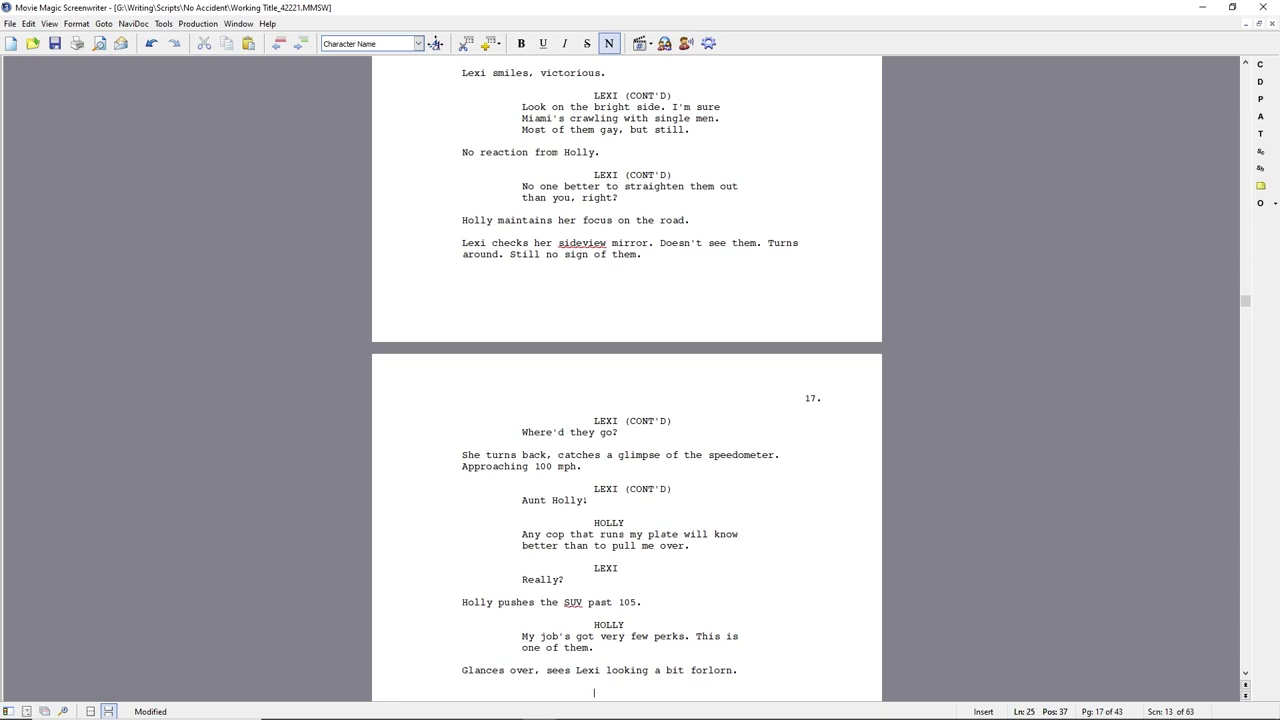
key(Return)
Change Holly's perks line to "My job's got at least one perk." and give Lexi the reply "Maybe two?"
drag(522, 625, 594, 637)
text(This may be my )
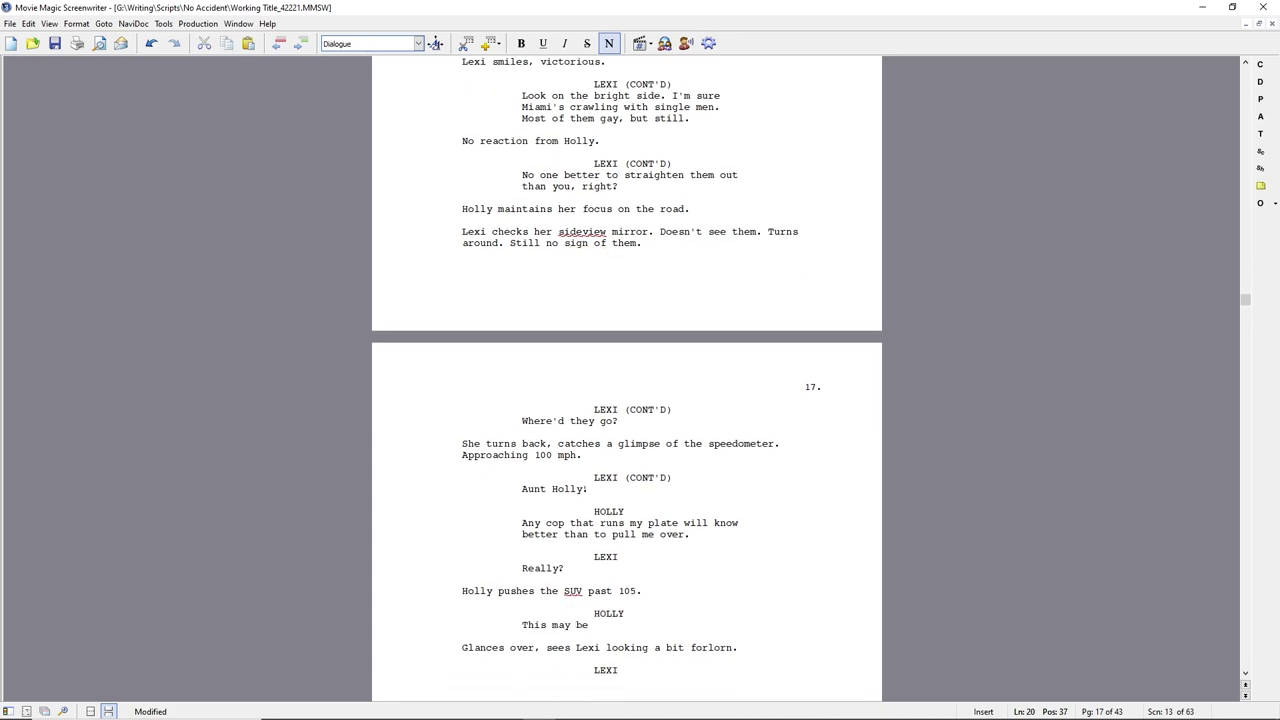
text(job's only perk.k)
key(shift+End)
text(My job's got at least one perk.)
text(Maybe two?)
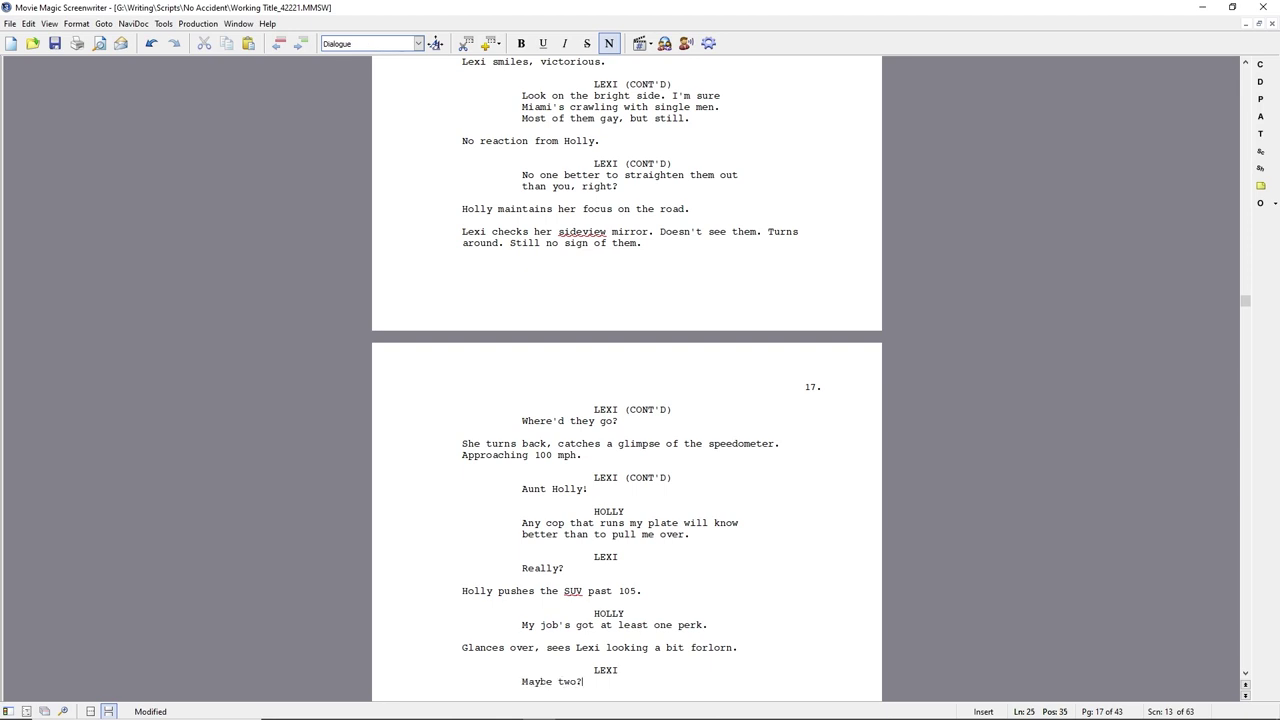
Replace Holly's dialogue about the perks with "The perks are few and far between."
key(Home)
key(shift+End)
text(I take the perks when)
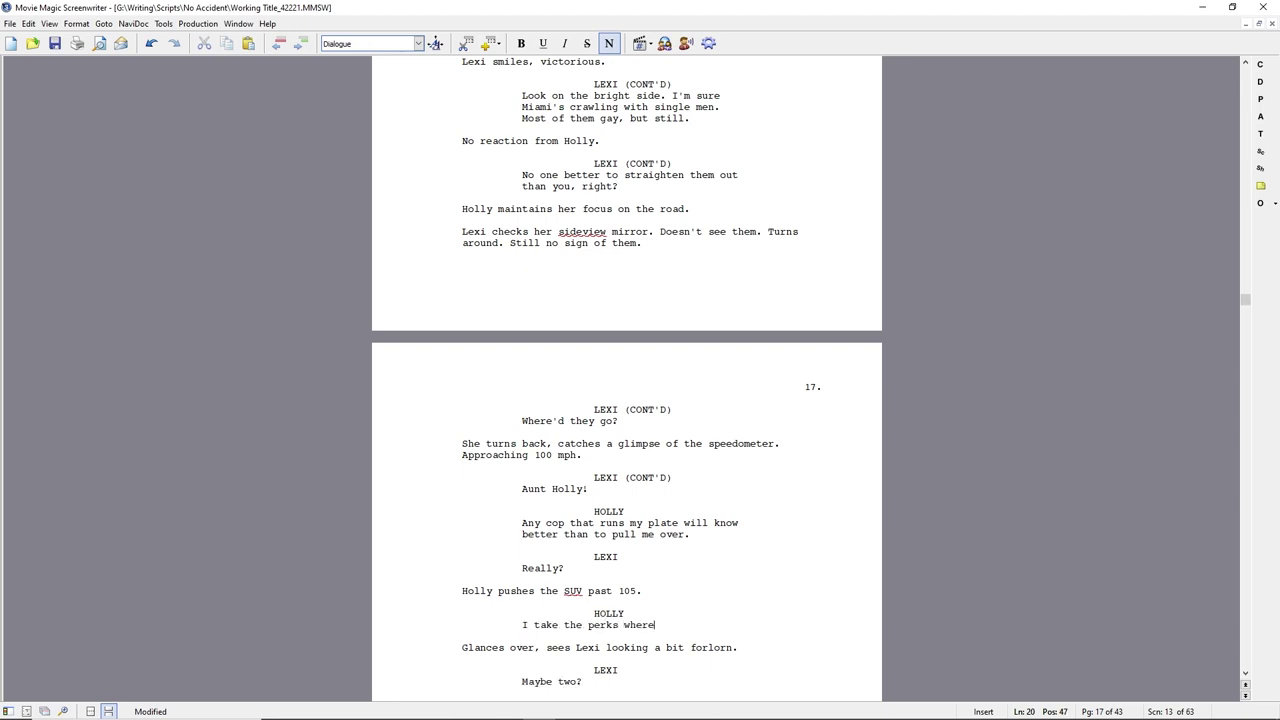
key(shift+Home)
text(The perks f)
key(BackSpace)
text(are few and far between.)
Change the cue after the forlorn look to HOLLY and replace its dialogue with "You might wanna use the time to work on your speech."
key(Down)
key(Down)
key(shift+Home)
text(HOLLY)
key(Return)
key(shift+End)
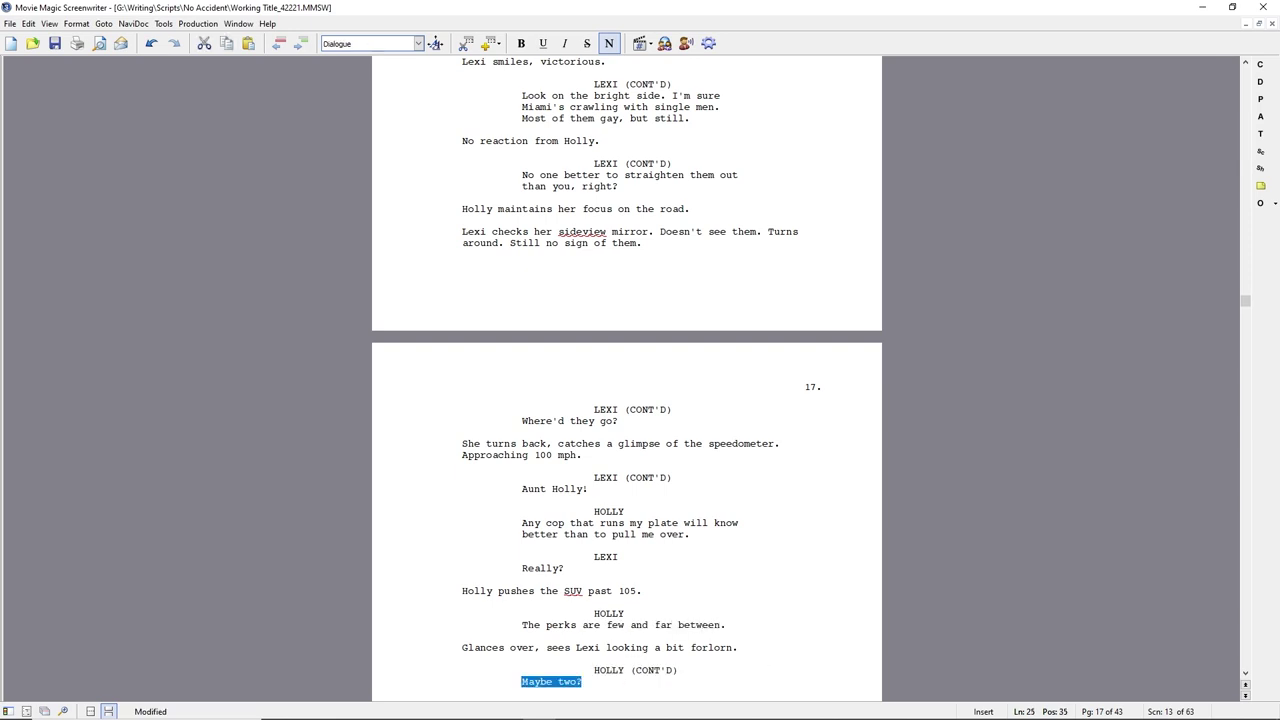
text(You might wanna use the time to work on your speech.)
key(Return)
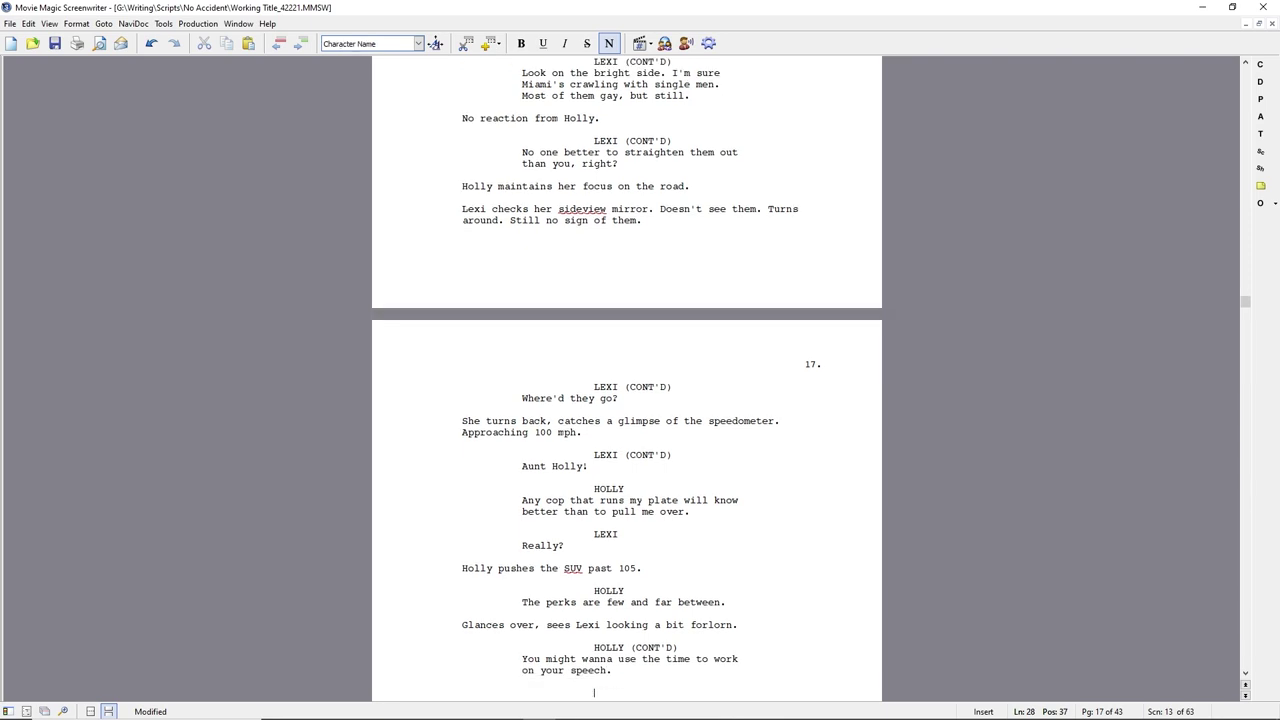
Add Lexi's question "To Gary?" and Holly's answer "Your mother."
text(LEXI)
key(Return)
text(To Gary?)
key(Return)
text(HOLLY)
key(Return)
text(Your mother.)
Add the action line "The word hits Lexi like a ton a bricks. She swallows hard, sits back. Checks the side mirror one more time."
key(Return)
text(The word hits Lexi like)
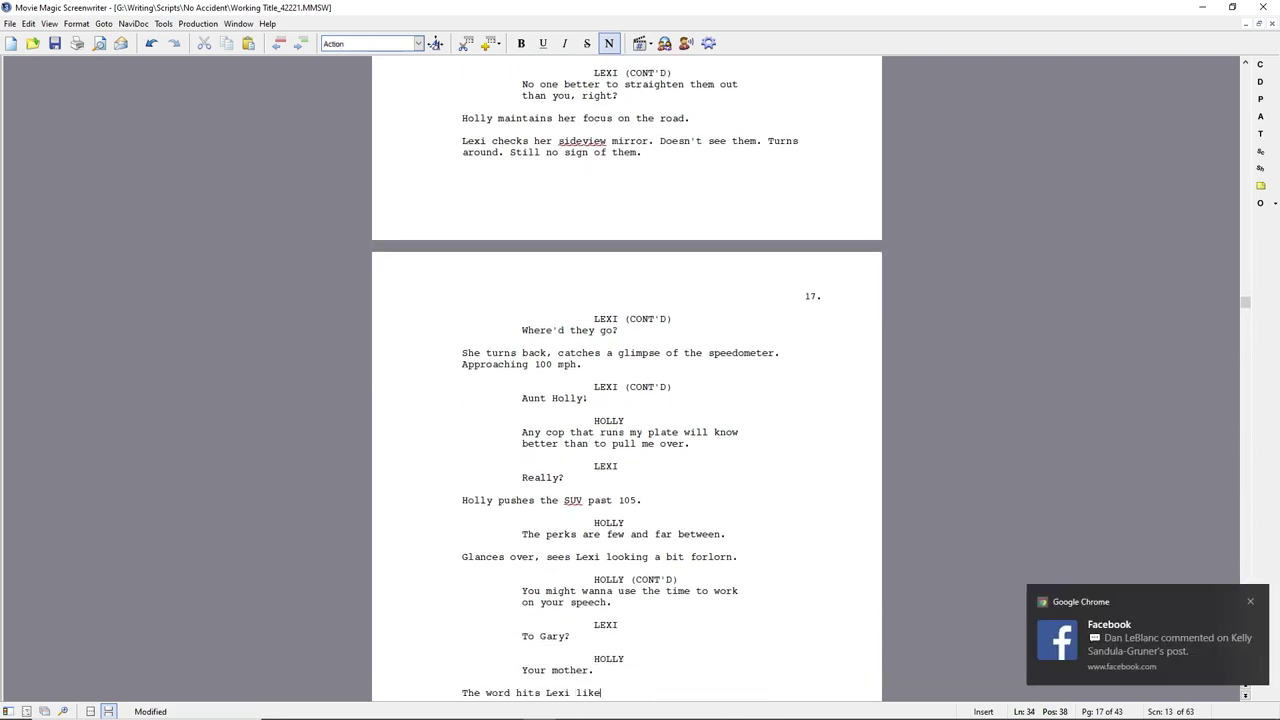
text( a ton a bricks. She swallcws)
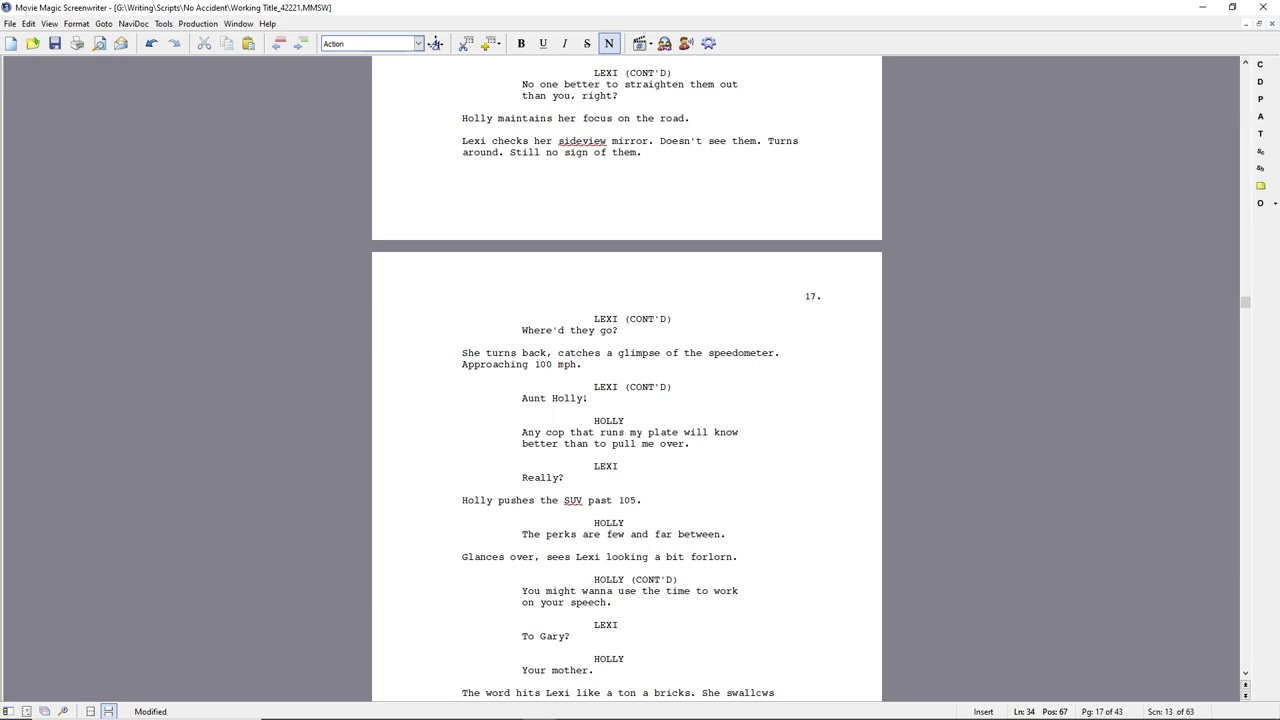
text( heard, sits back. Checks the sid)
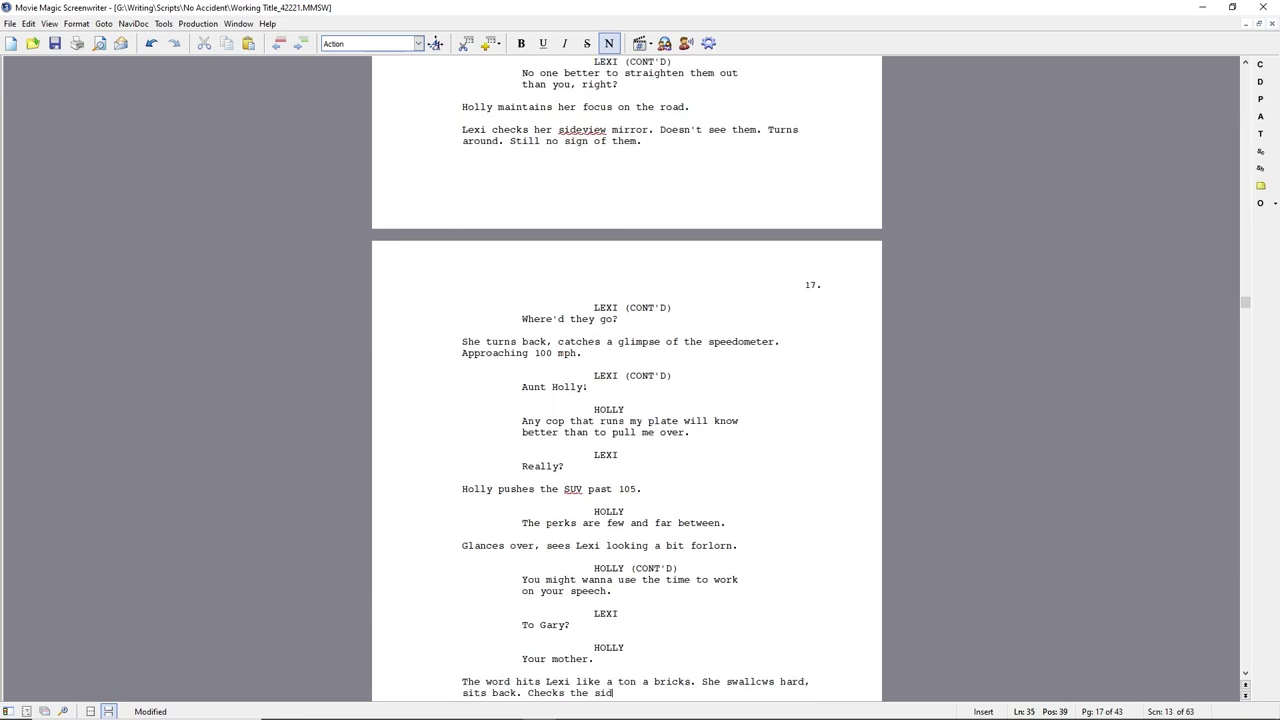
text(e mirror one more time.)
Start the scene "INT. GARY'S CAR - DAY" with the action line "Gary looks from the road to his speedometer and back."
key(Return)
text(INT.)
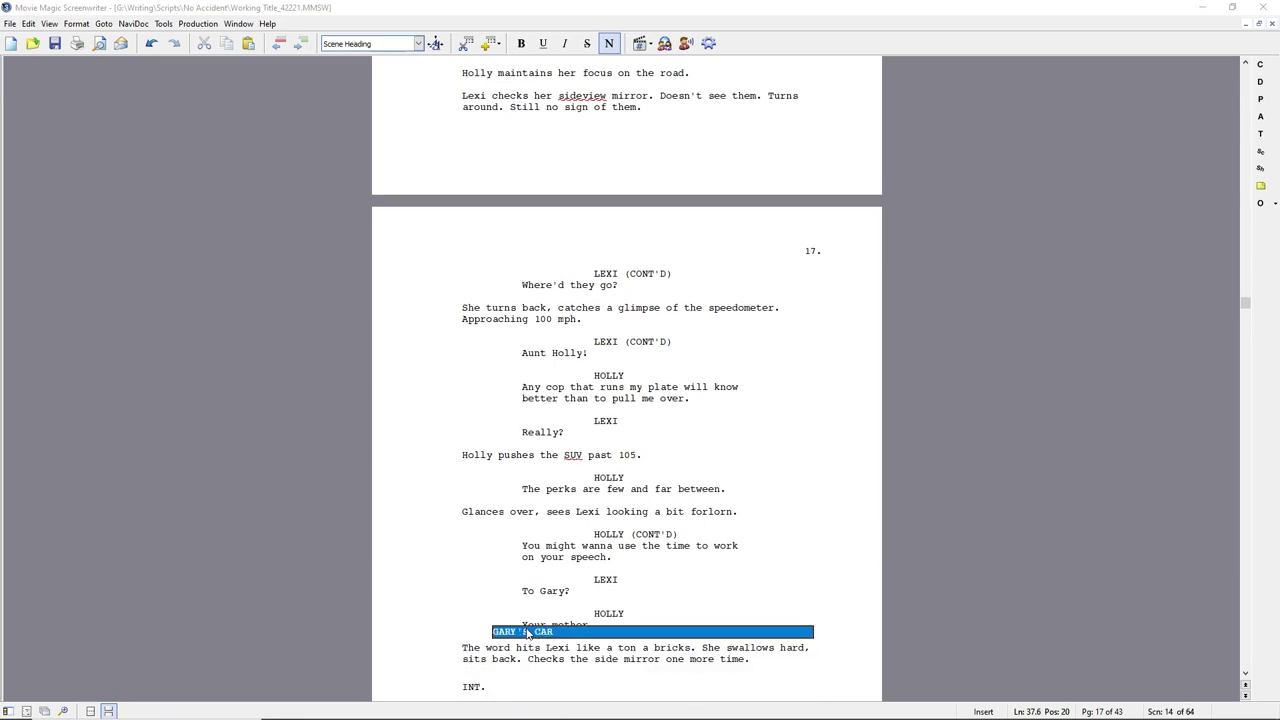
key(Return)
key(Return)
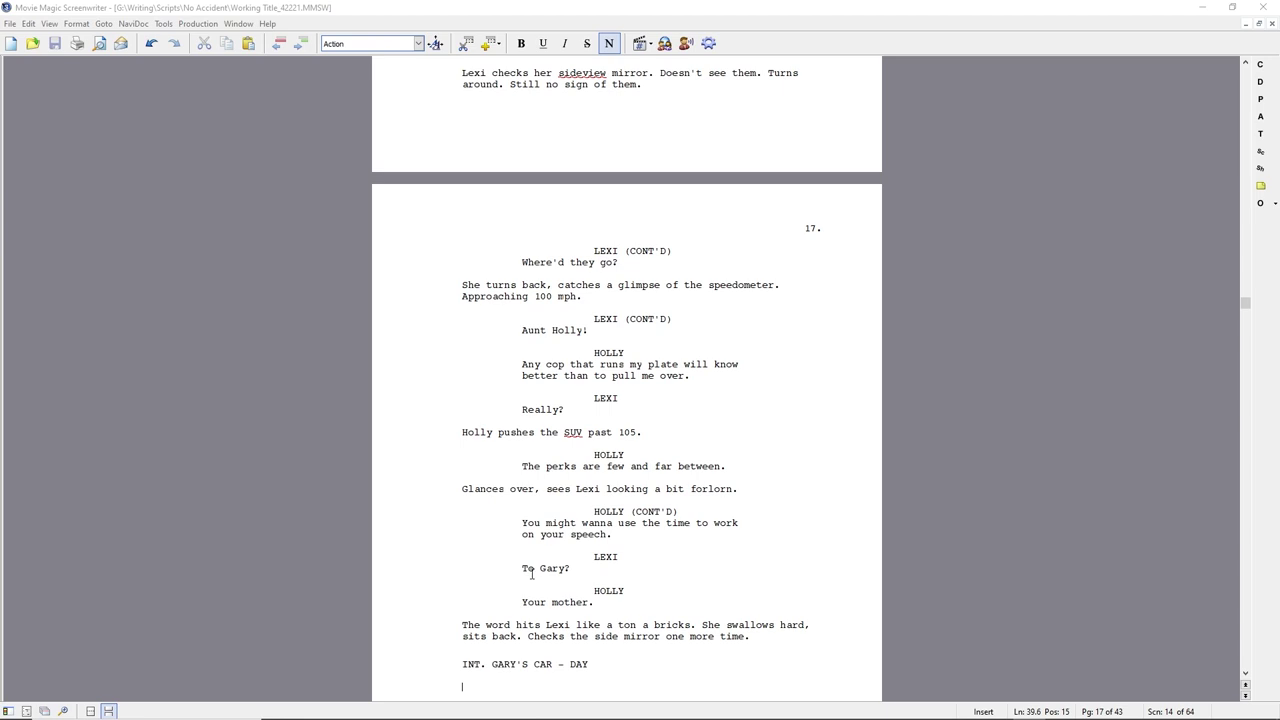
click(590, 574)
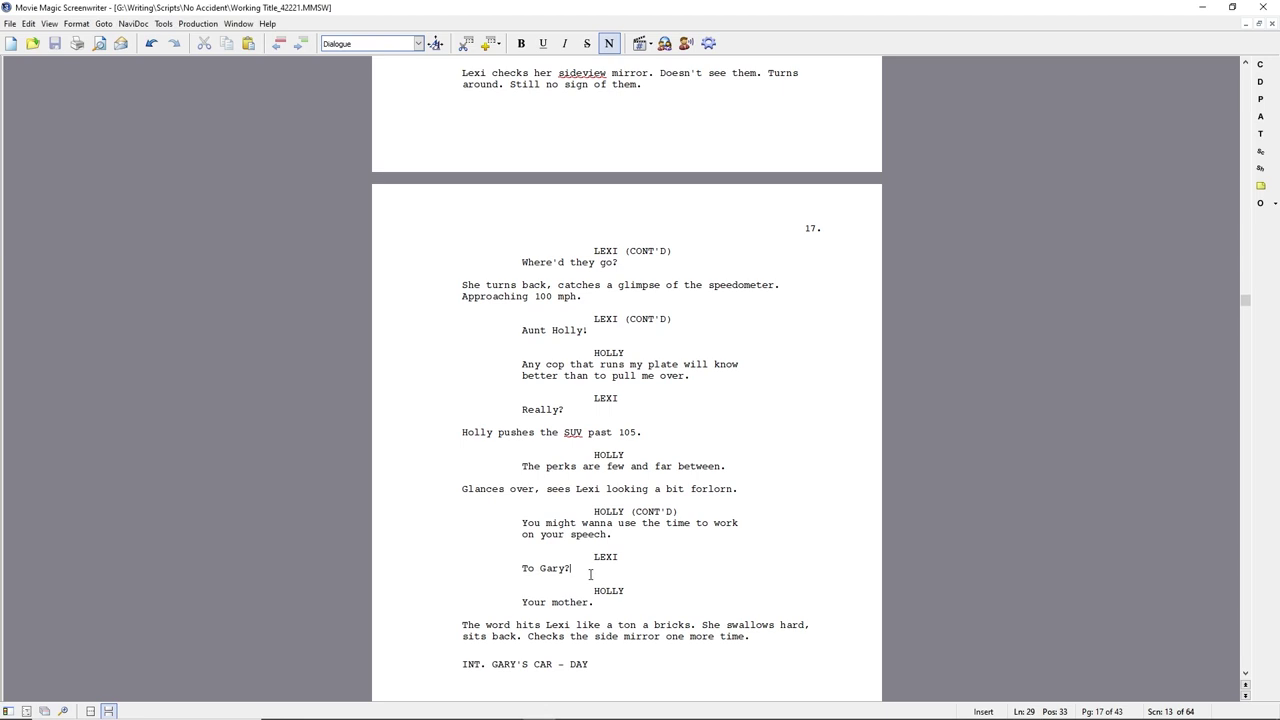
scroll(590, 574, down, 5)
click(514, 509)
text(Gary looks from the r)
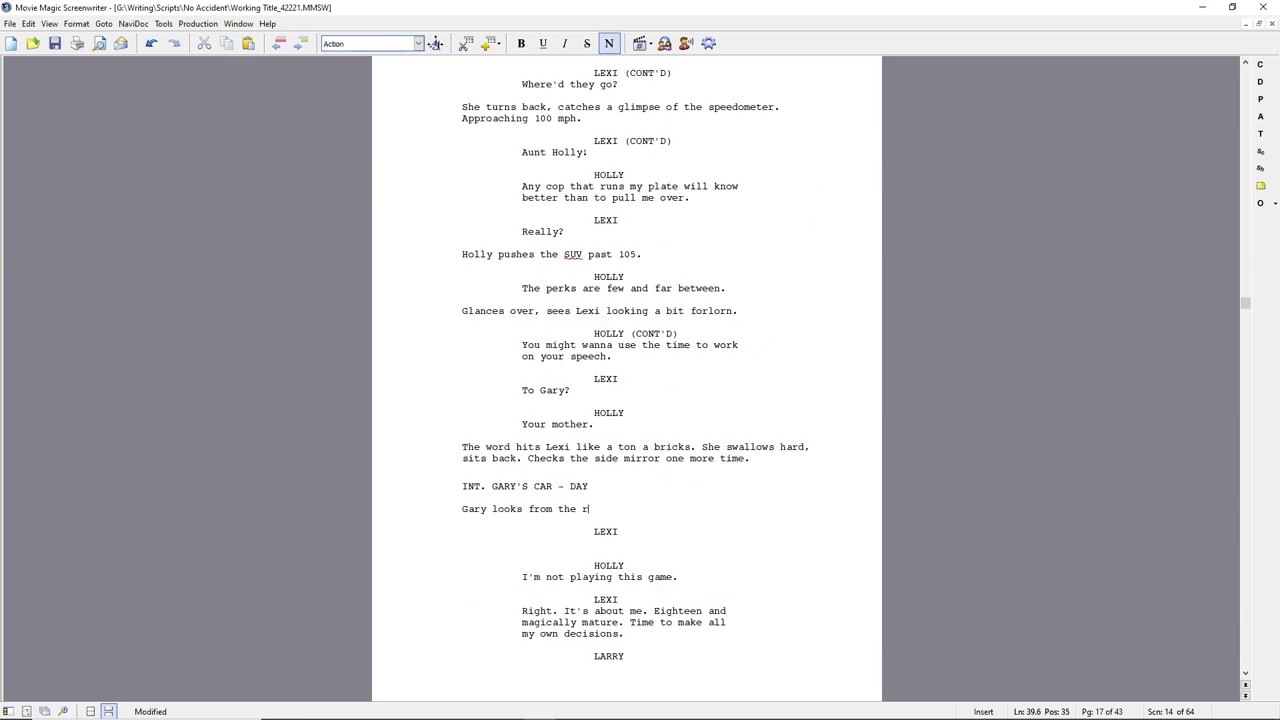
text(oad to his speedometer and back.)
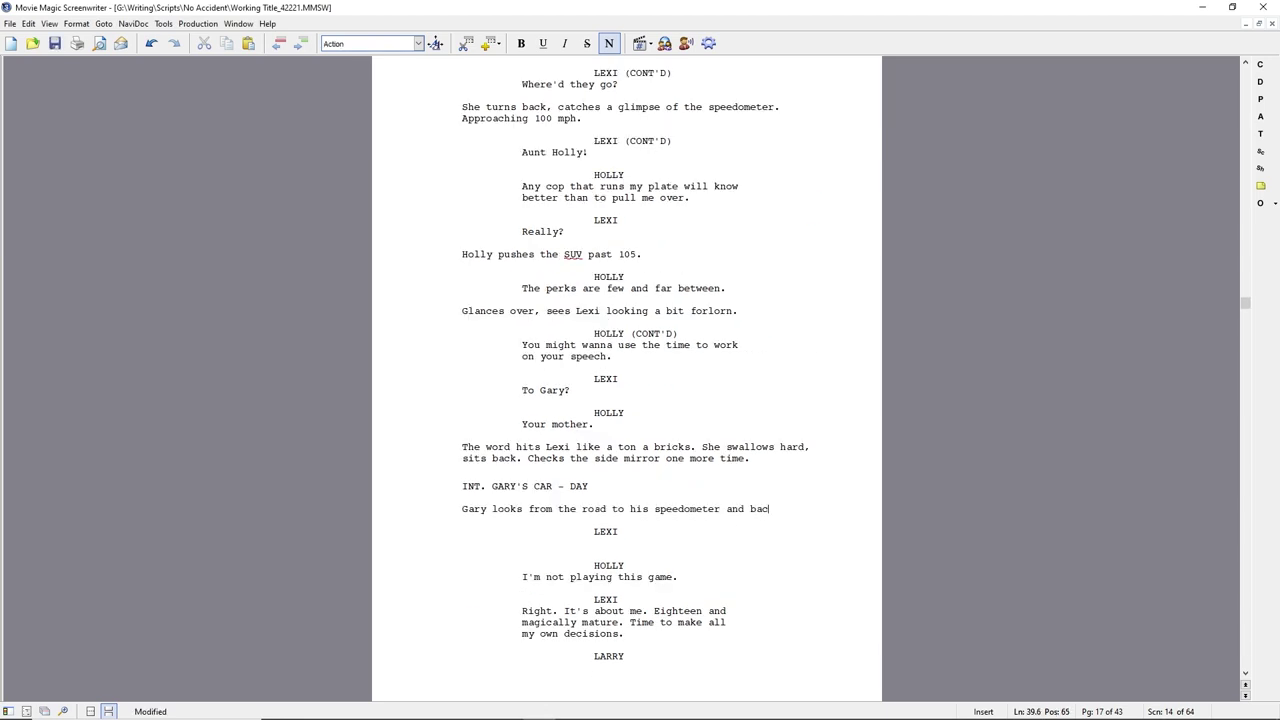
Give Gary the dialogue "Jesus. She must be doing close to a hundred."
key(Return)
text(GARY)
key(Return)
text(Jesus. She)
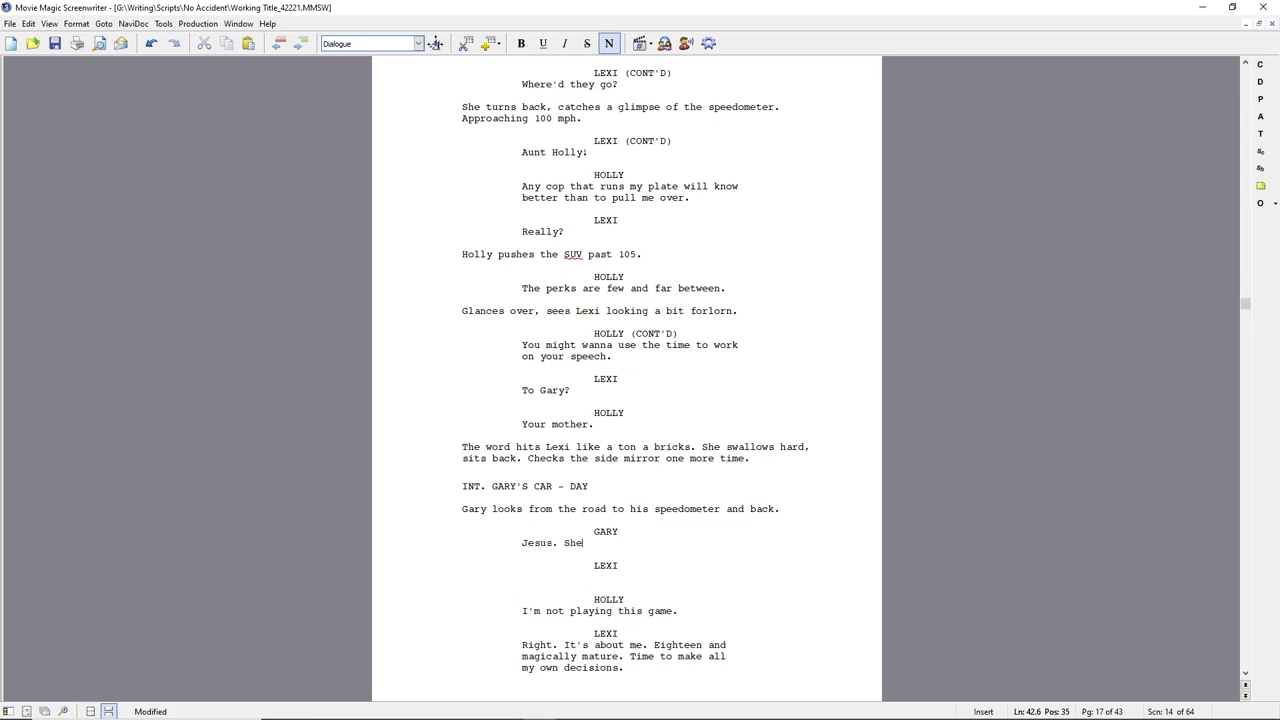
text( must be doing close to a hundred.)
Add the action line "He catches Abby's and Larry's grin in the rearview mirror." below Gary's dialogue
key(Return)
text(In back, Abby and Larry enjoy Gary's an)
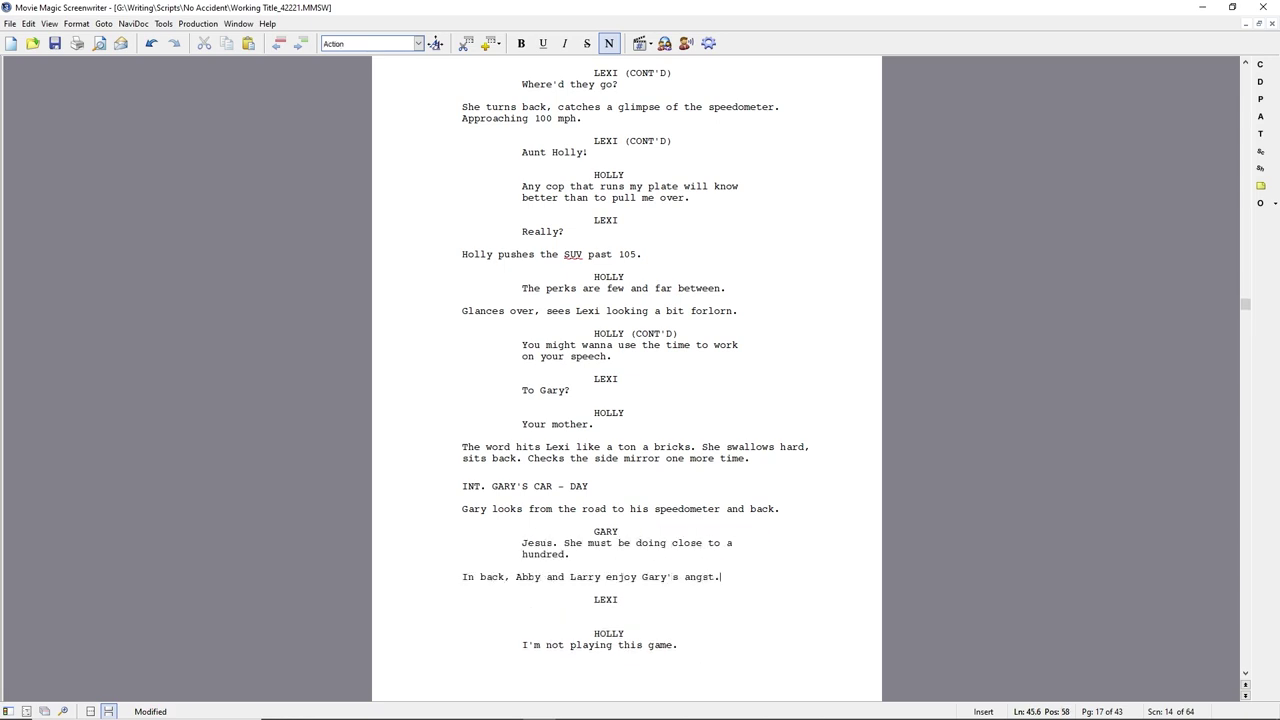
text(gst.)
key(shift+Home)
text(He catches Abb)
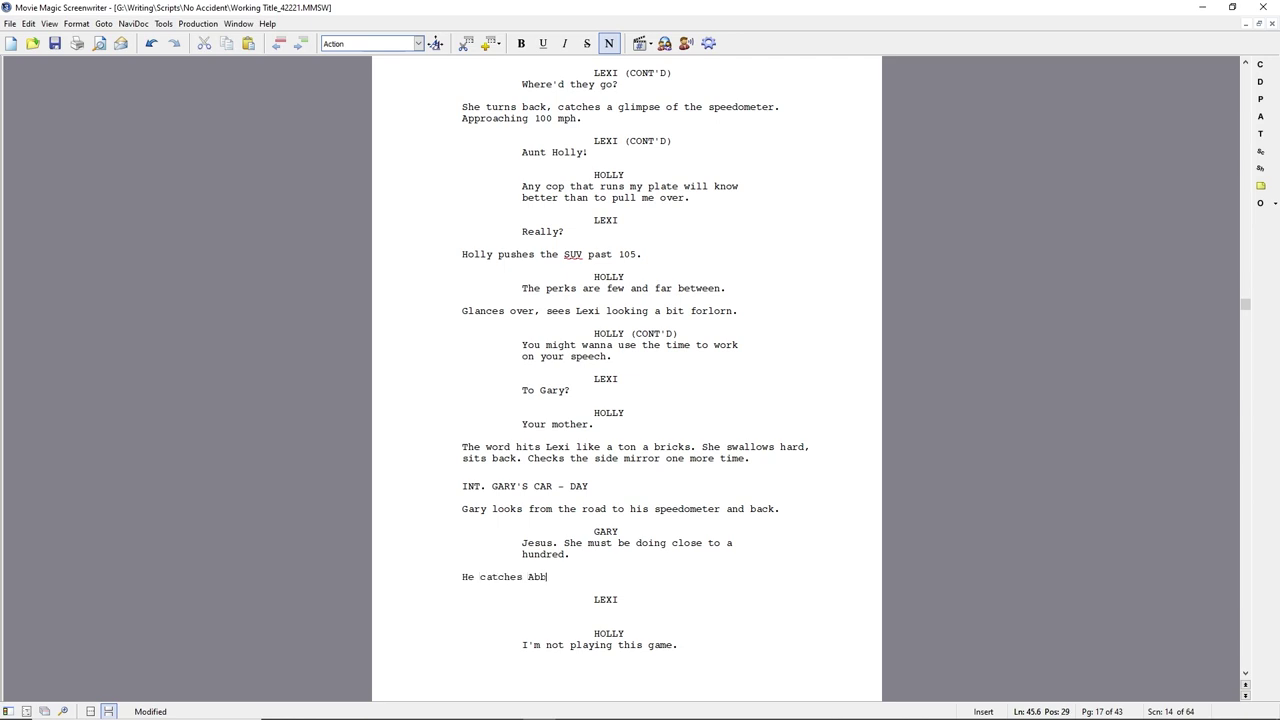
text(y's and Larry's grin in the rearview mirror.)
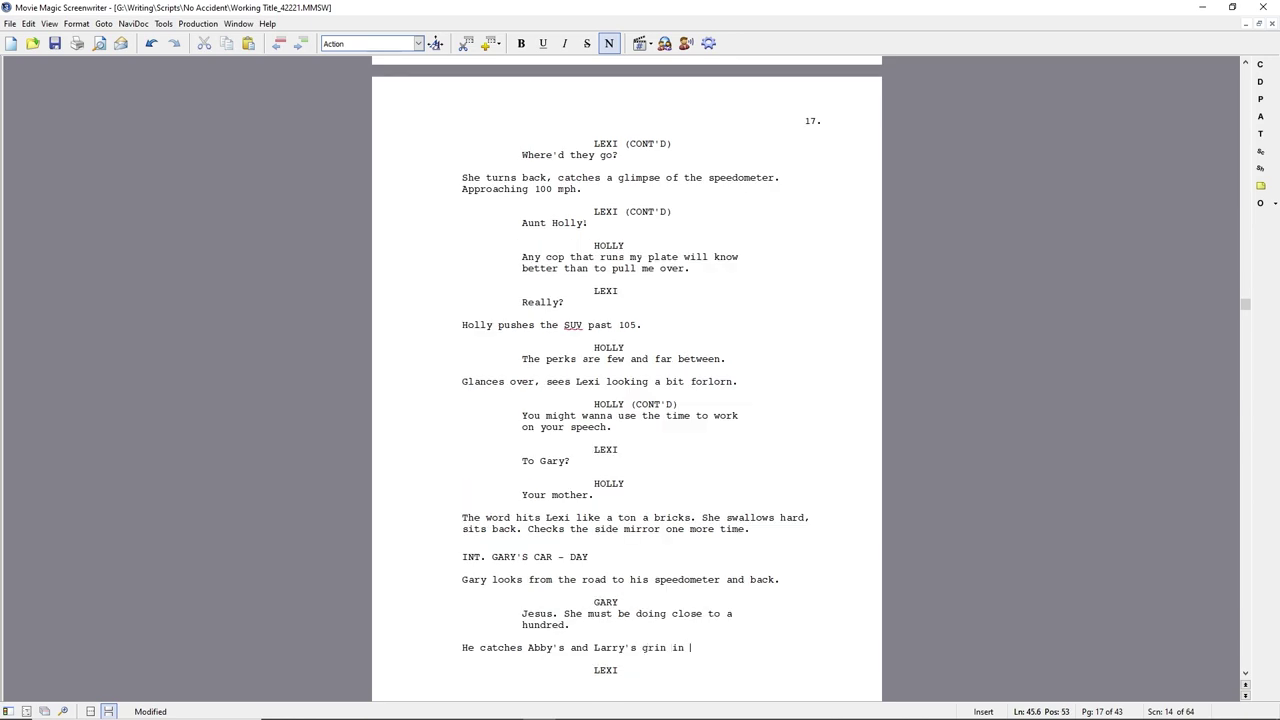
Add Gary's question "What do you know that I don't?" and Larry's answer "Where do I start?"
key(Tab)
text(GARY)
key(Return)
text(What do you know that I don't?)
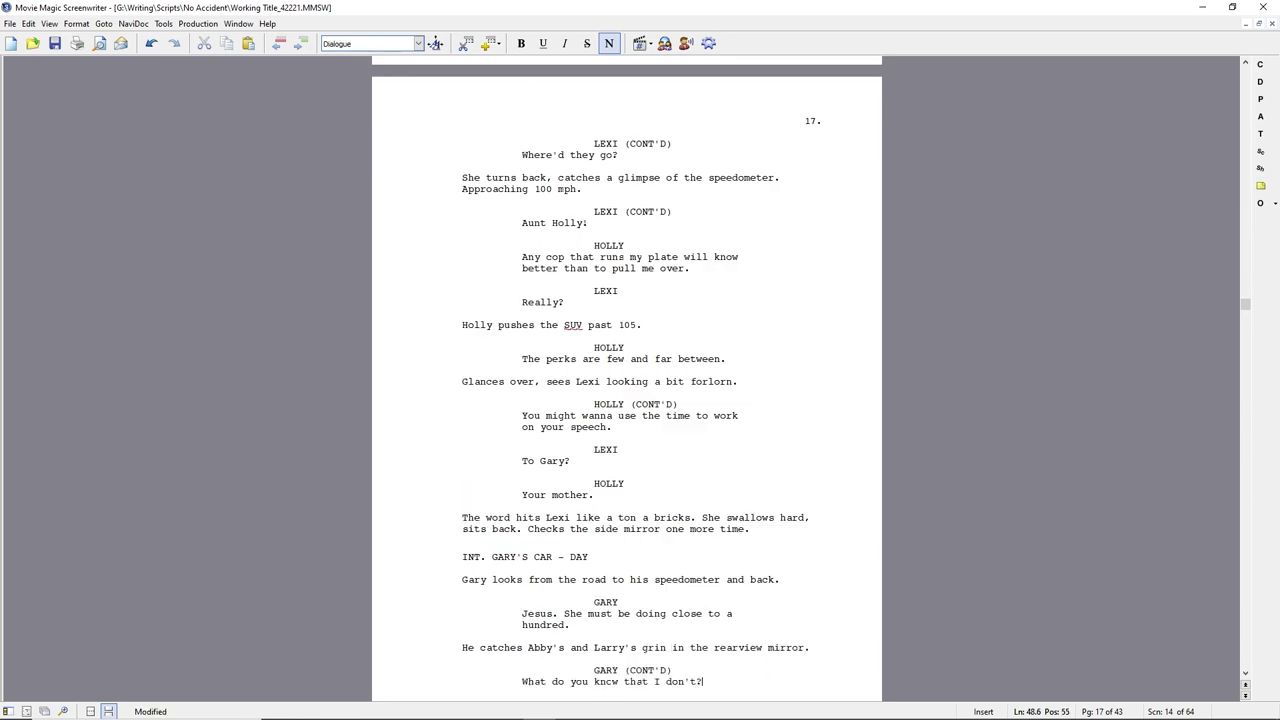
key(Return)
text(L)
key(Return)
text(Where do I start?)
Give Gary the reply "It must be hard dating the uglier and less funny twin." with the parenthetical "(to Abby)"
key(Return)
text(GAR)
key(Return)
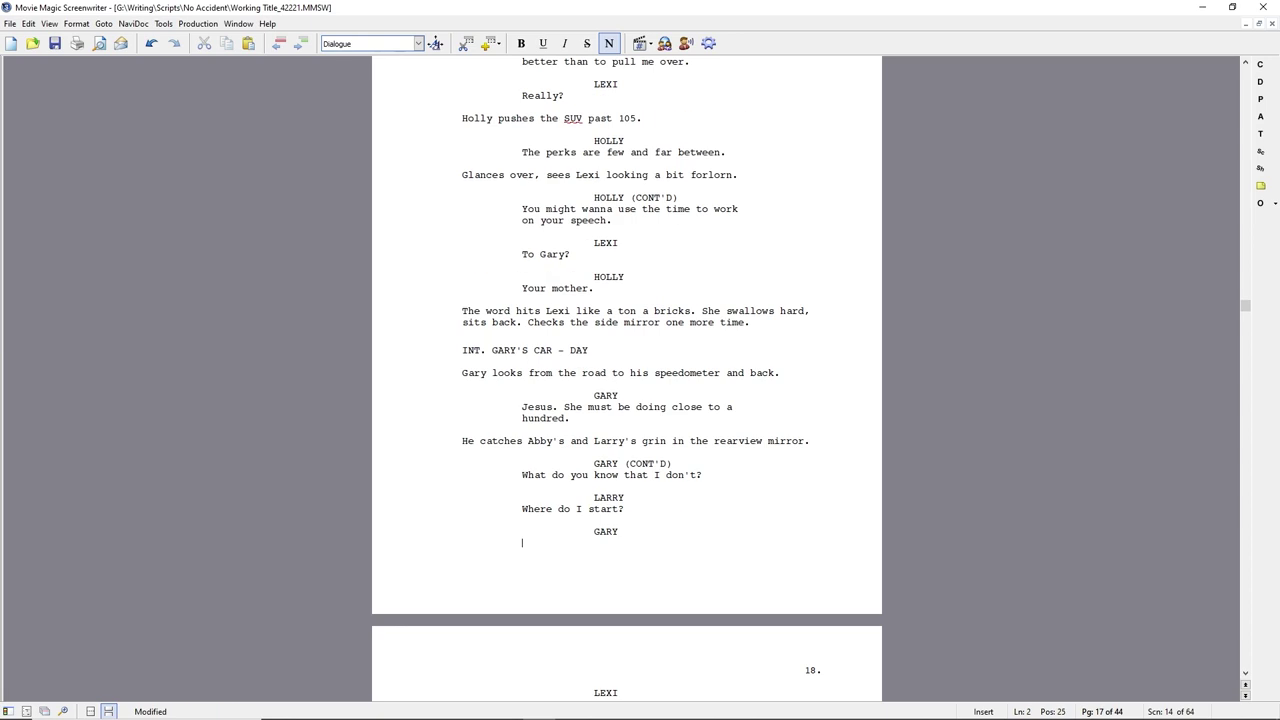
text(It must be hard , dating the uglier and les)
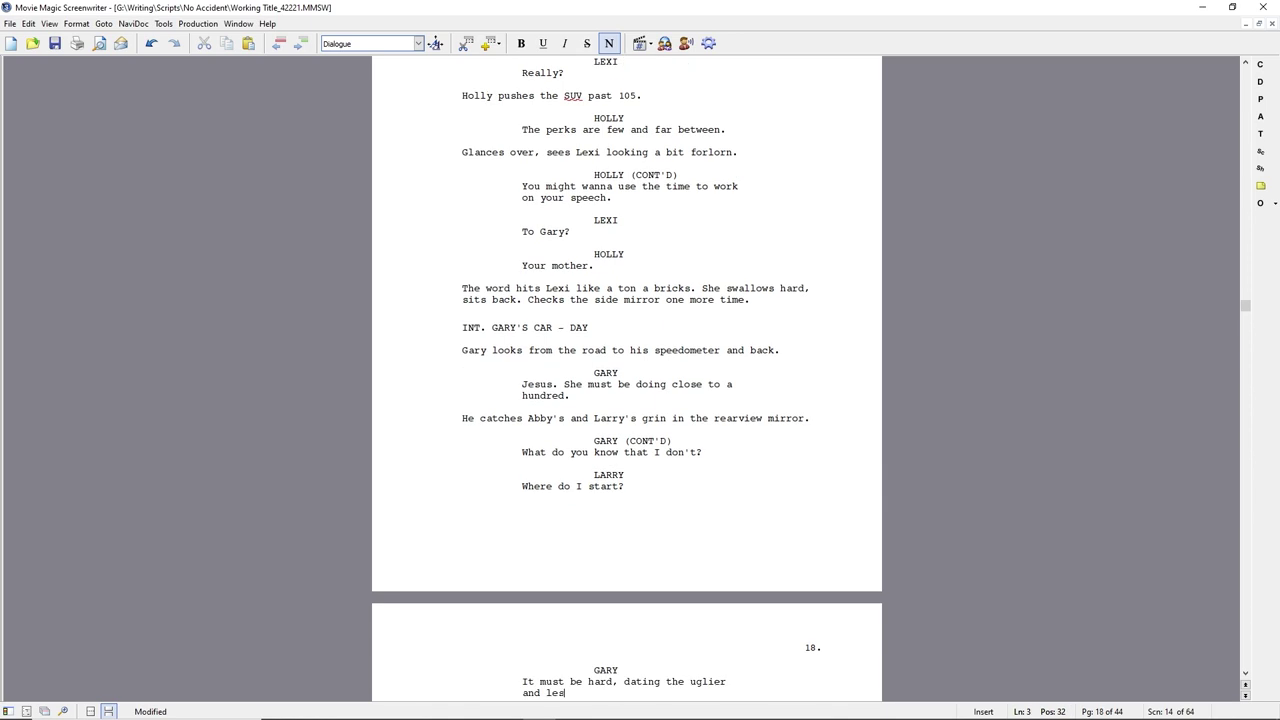
text(s funny twin.(to Abby))
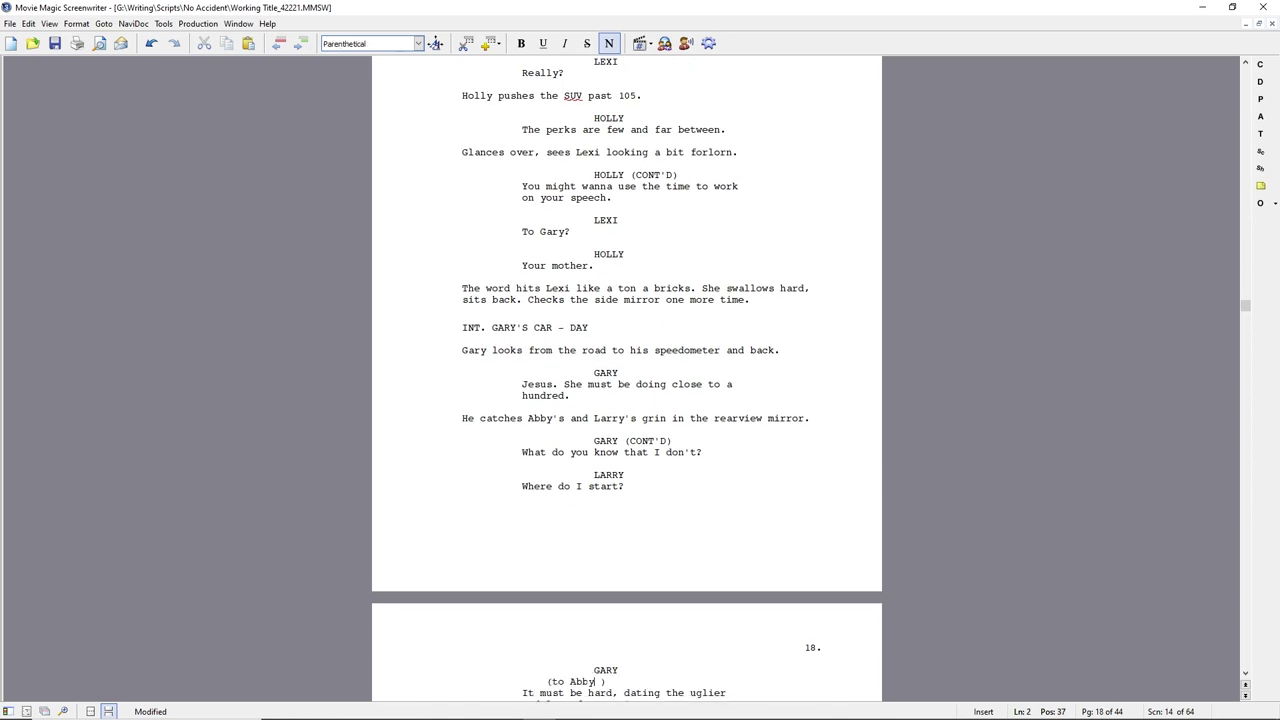
click(618, 681)
key(BackSpace)
key(Down)
key(End)
Add Abby's reply "You'd have to ask Lexi."
key(Return)
text(ab)
key(Return)
text(You'd have to ask Lexi.)
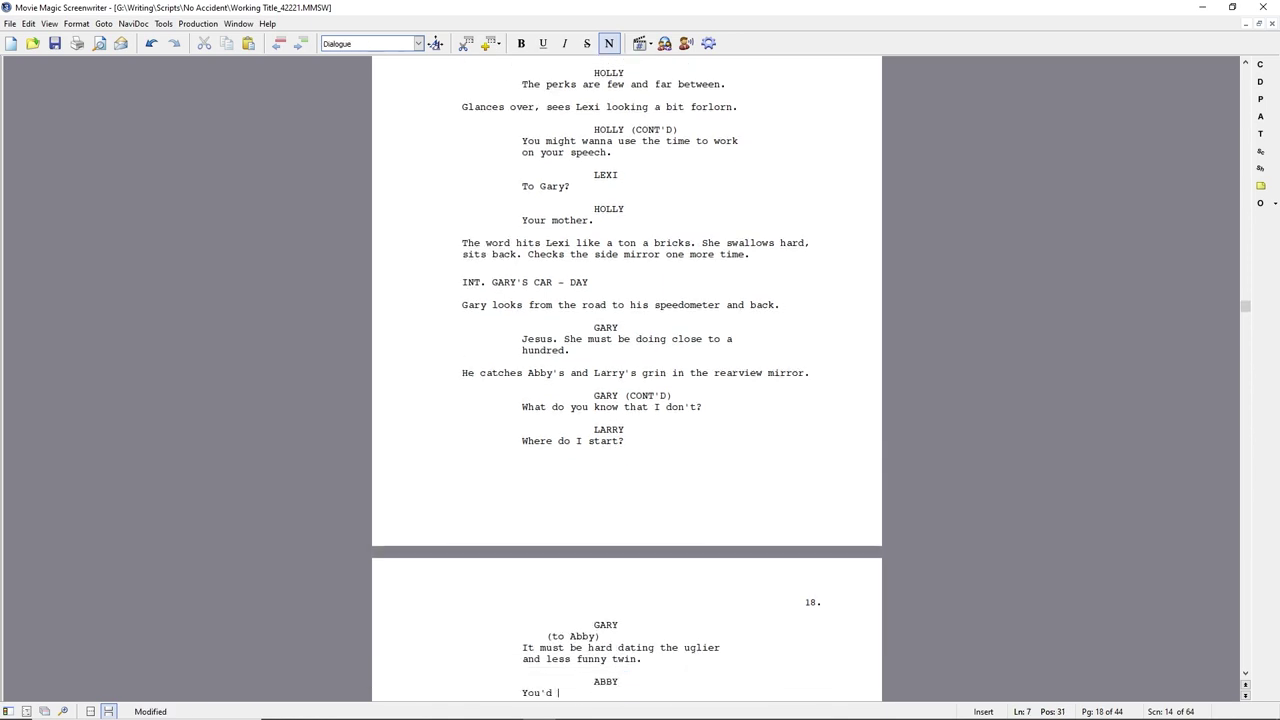
Add a GARY cue and begin his dialogue with "At this rate, I don't know that I'll ever"
key(Return)
text(g)
key(Return)
text(At this rate, )
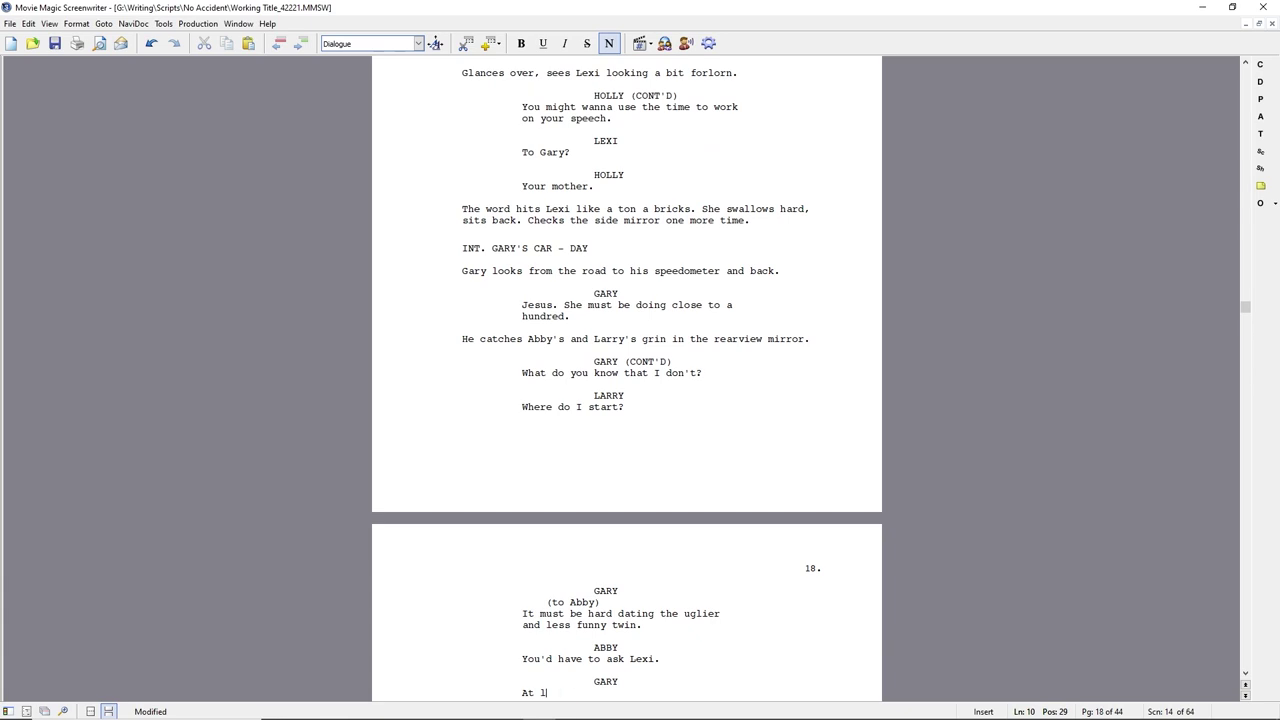
text(I don't know that I'll ever see her a)
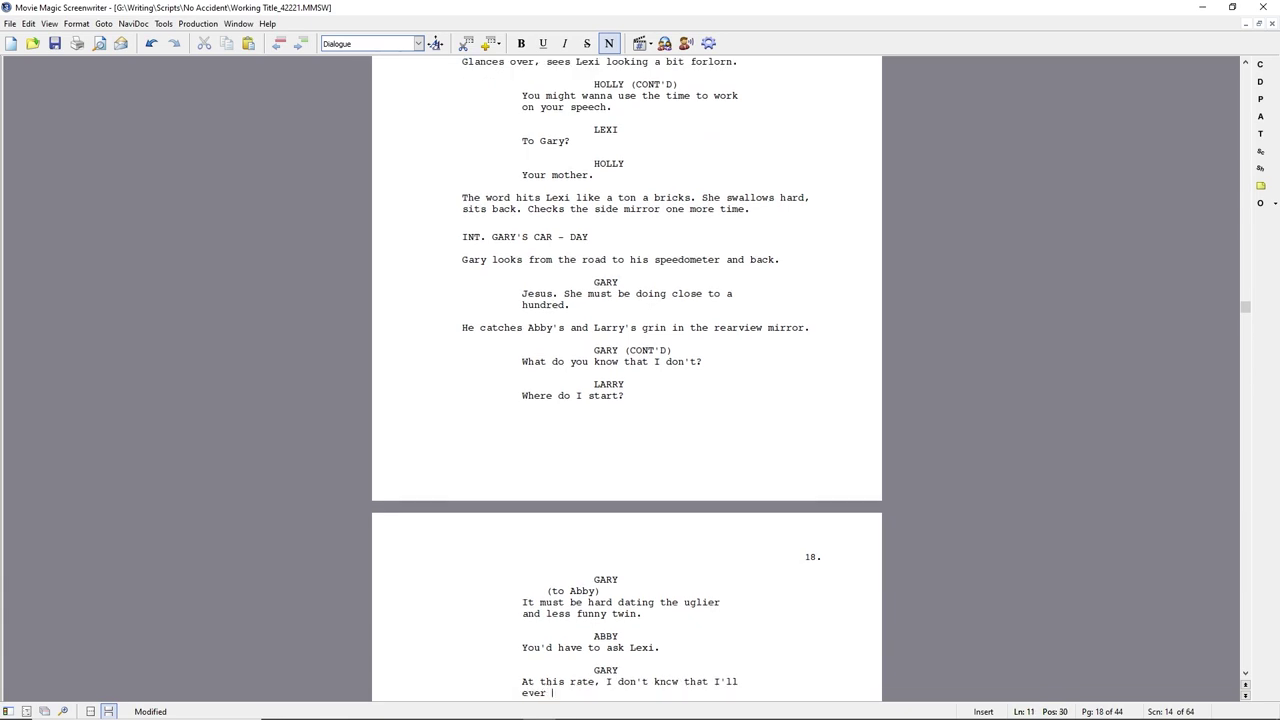
Replace Gary's dialogue with "I'd be happy to if her Aunt hadn't gone NASCAR on us." and save the script
key(ctrl+Up)
key(ctrl+shift+Down)
text(I'd be happy to if )
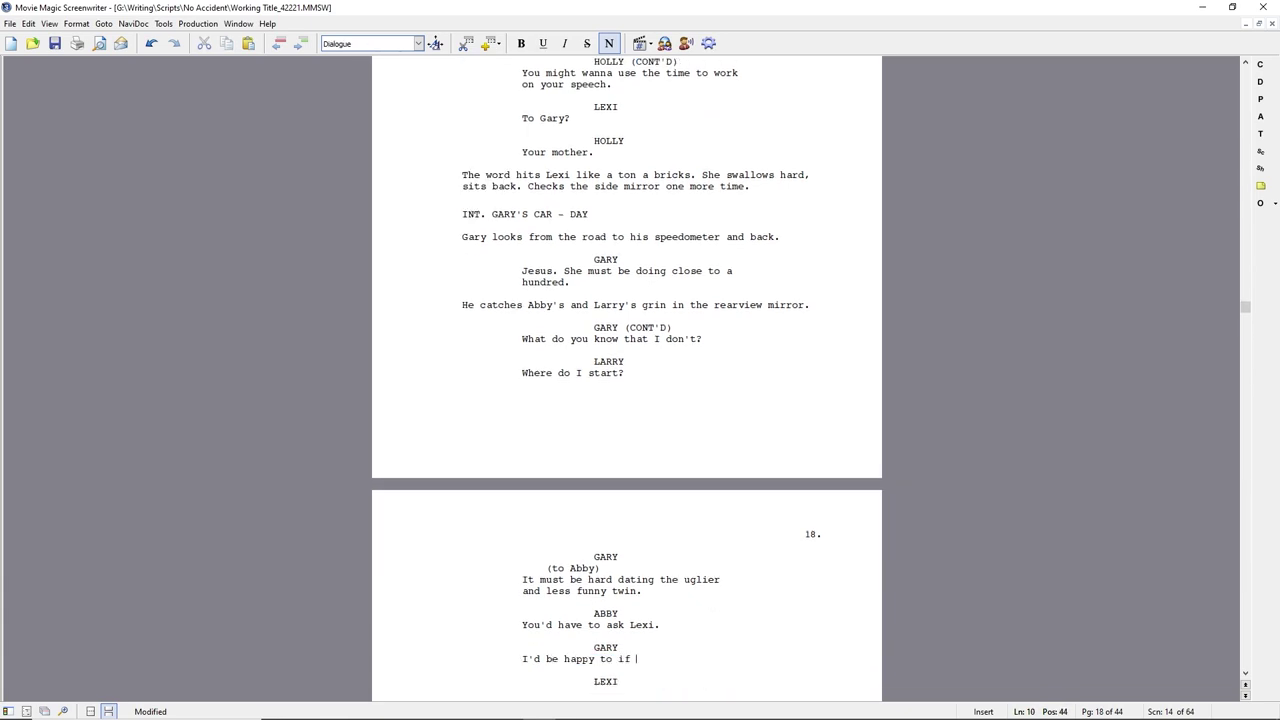
text(her Aunt wasn't driving like a)
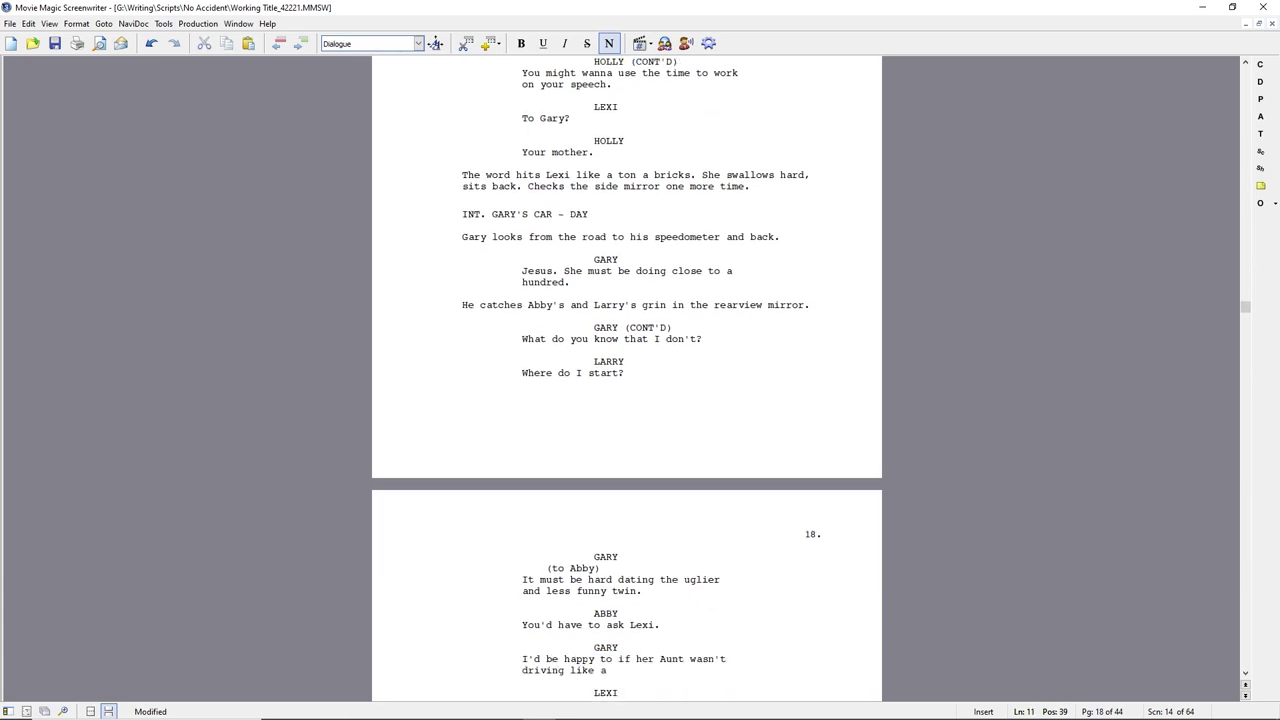
key(ctrl+Right)
key(ctrl+Right)
key(ctrl+Right)
key(ctrl+shift+Down)
text(hadn't gone NASCAR on us.)
key(ctrl+s)
Change the empty LEXI cue to ABBY and give her the dialogue "You've got no desire to try and catch her?"
scroll(663, 699, down, 1)
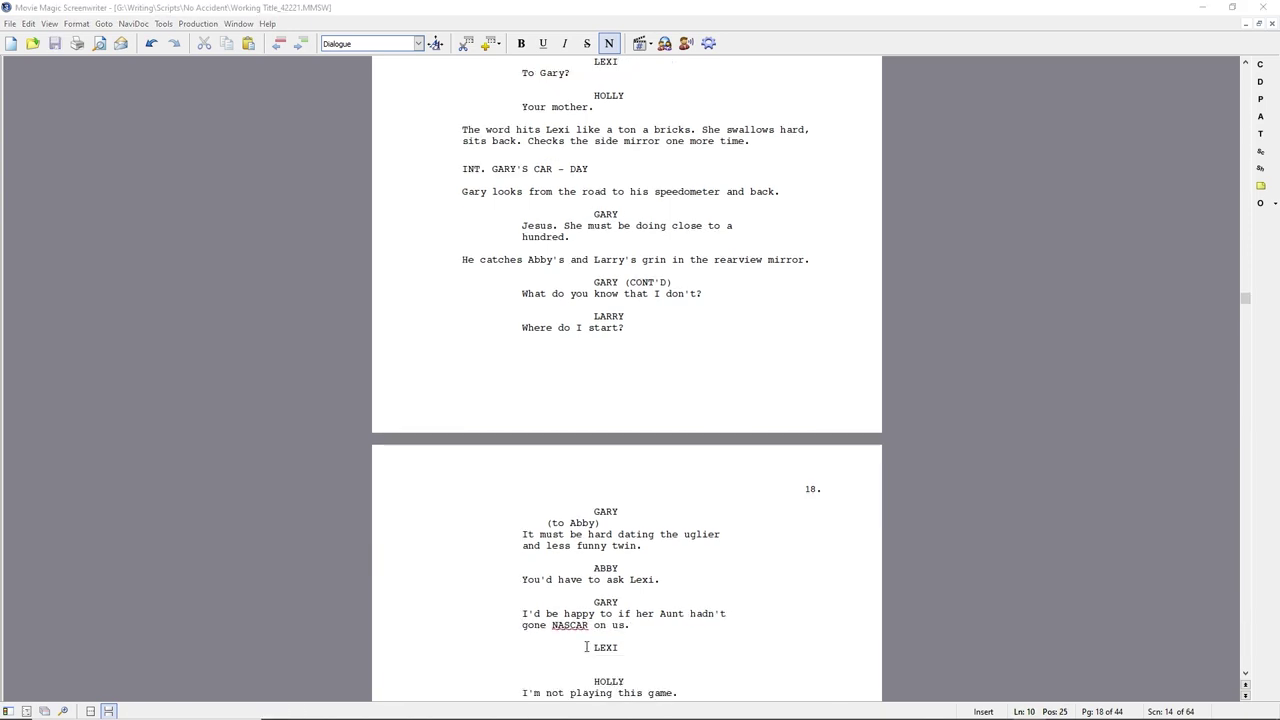
drag(588, 647, 621, 648)
text(ABBY)
key(Return)
text(You've got no desire to try and catvch)
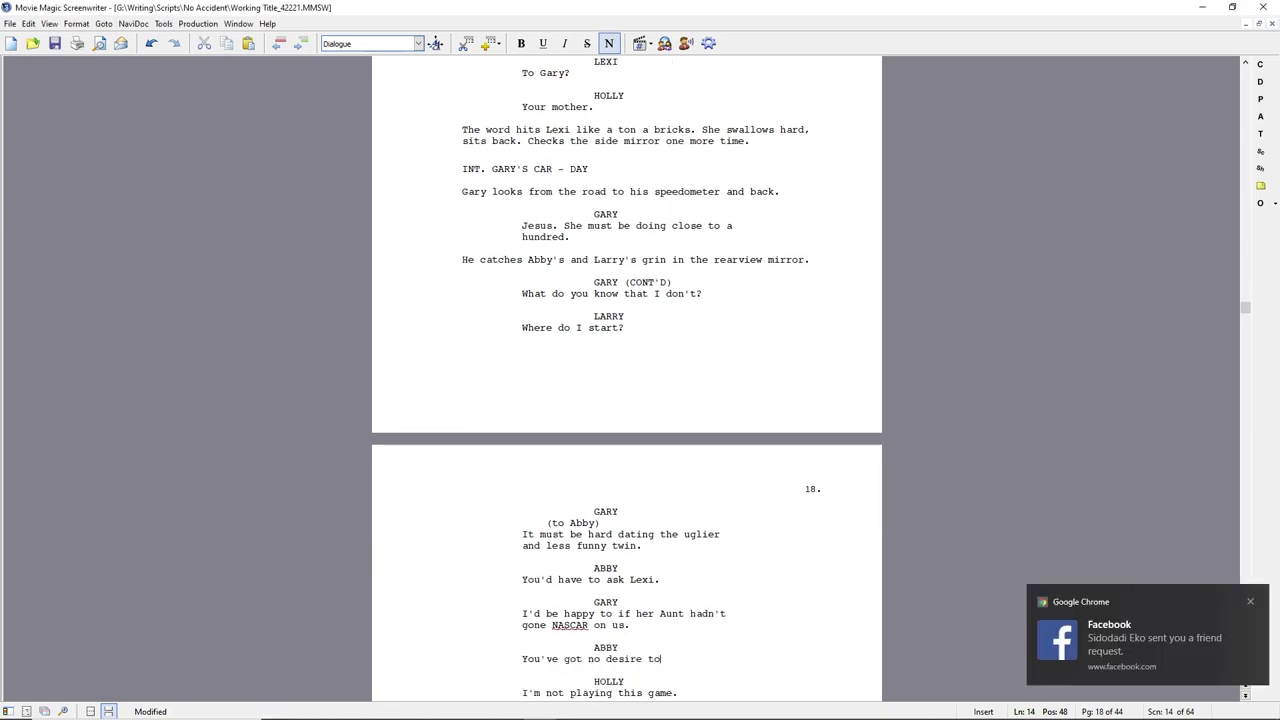
key(BackSpace)
key(BackSpace)
key(BackSpace)
key(BackSpace)
text(ch her?)
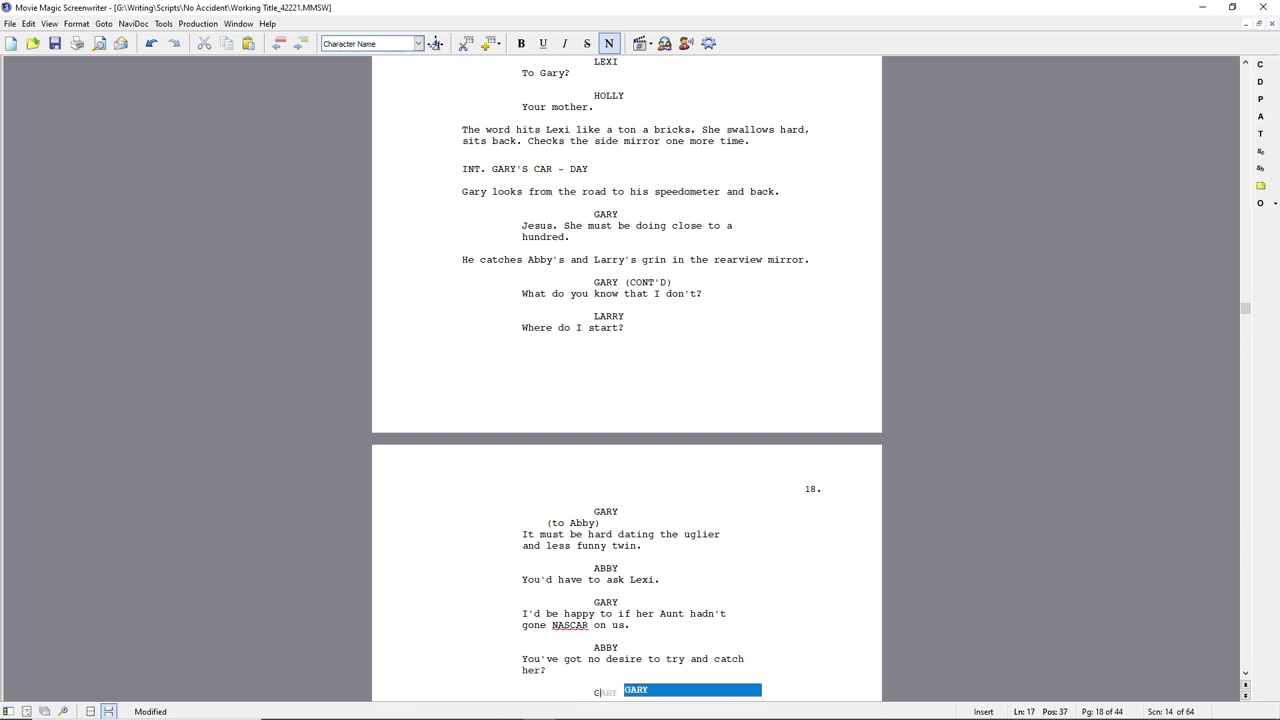
Add Gary's reply "You're joking." below Abby's question
key(Return)
key(Return)
text(You're joking.)
Change the cue before Gary's reply to LARRY and replace its dialogue with "If you really wanted to, you could catch her."
scroll(606, 681, up, 1)
drag(592, 682, 620, 682)
text(LARRY)
key(Return)
text(If you really wante)
text(d to, you could catch her.)
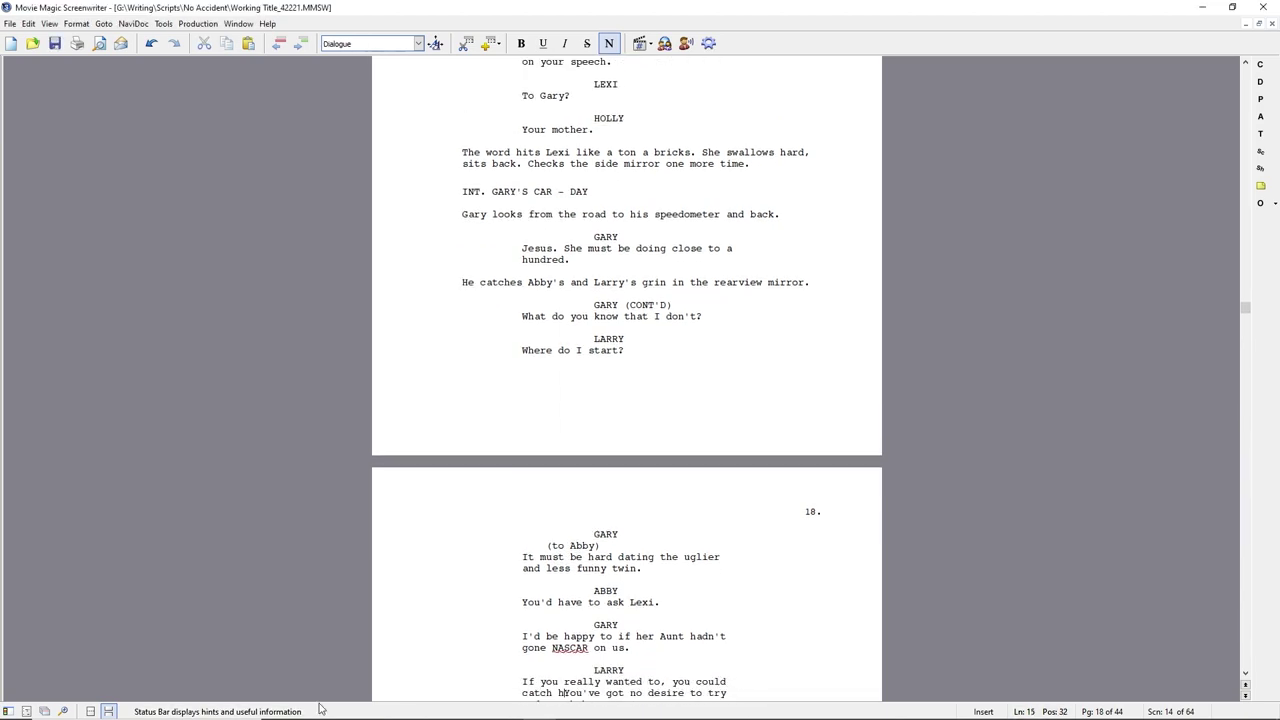
key(shift+Down)
key(shift+End)
key(Delete)
Change Gary's reply to "As long as you're the one that explains to mom and dad why we spent the weekend in jail instead of celebrating Lexi's birthday."
key(Down)
key(Down)
key(shift+End)
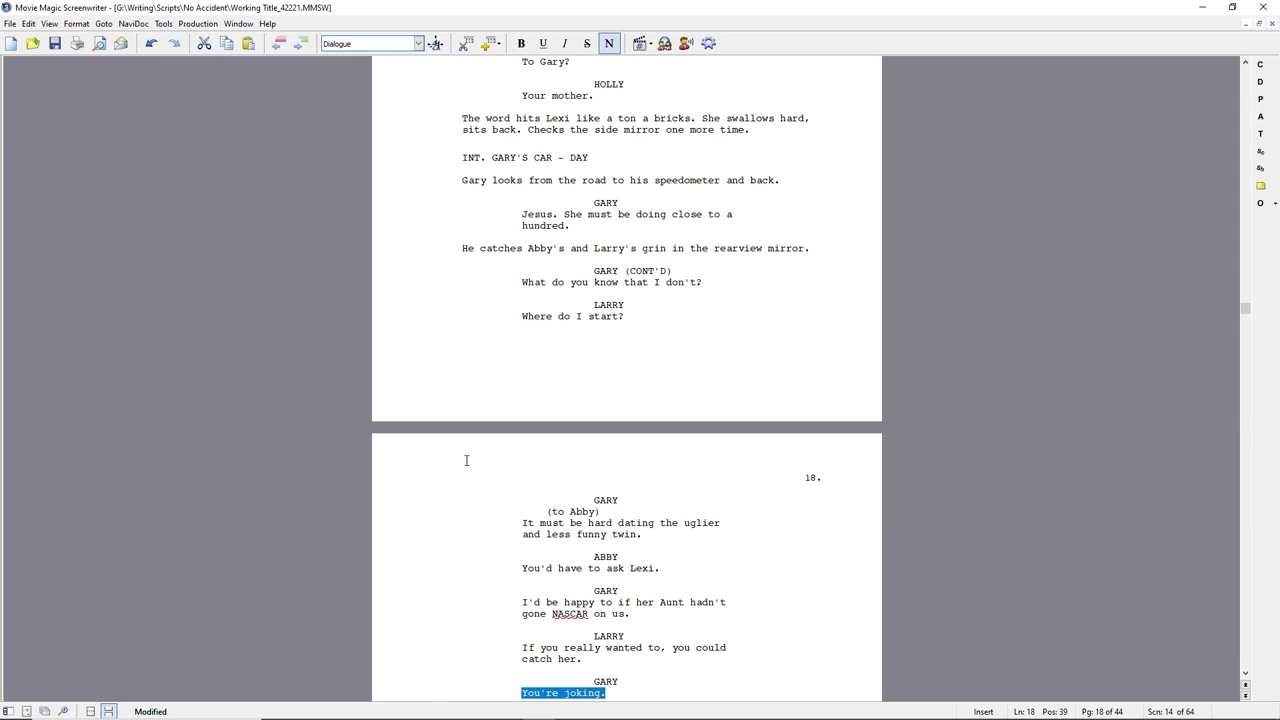
text(As long as you're the one that explains tmom)
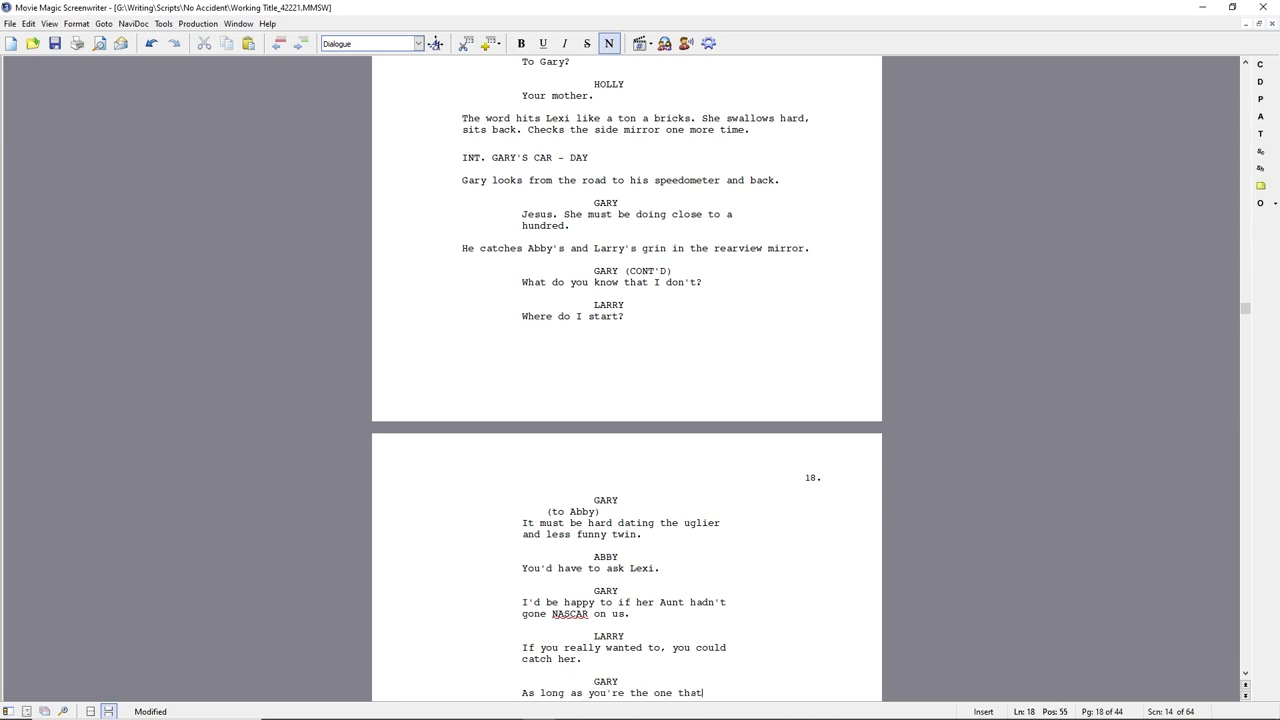
key(BackSpace)
key(BackSpace)
key(BackSpace)
key(BackSpace)
key(BackSpace)
text(to mom and dad why we spent the weekend in jail)
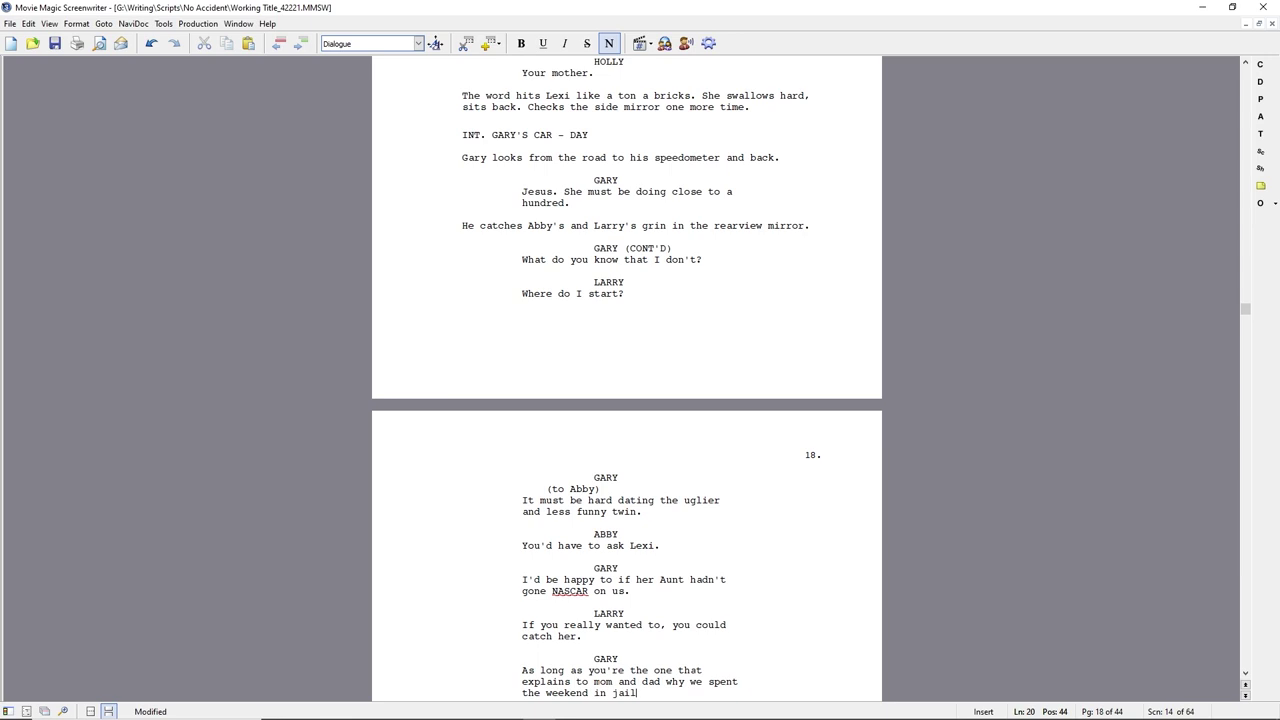
text( instead of celebrating Lexi's birthday.)
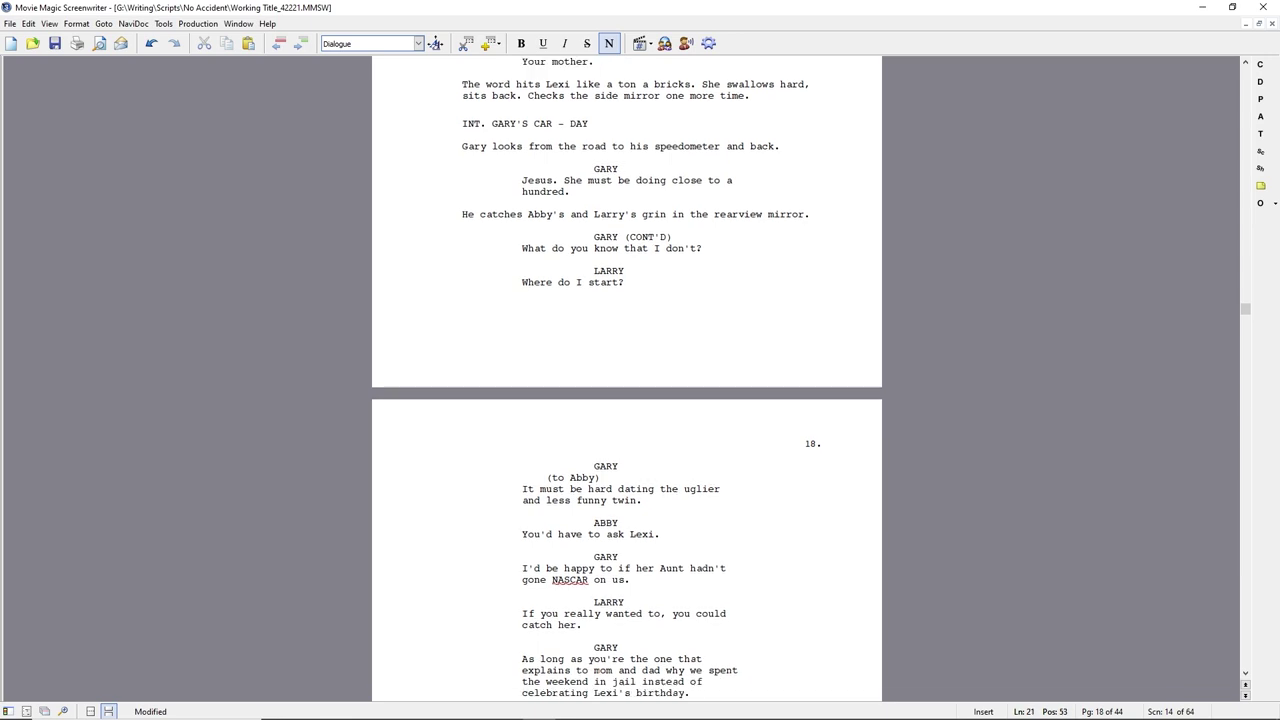
Add an ABBY cue with the dialogue "So you're saying there is a little chicken in there trying to get out."
key(Return)
text(a)
key(Return)
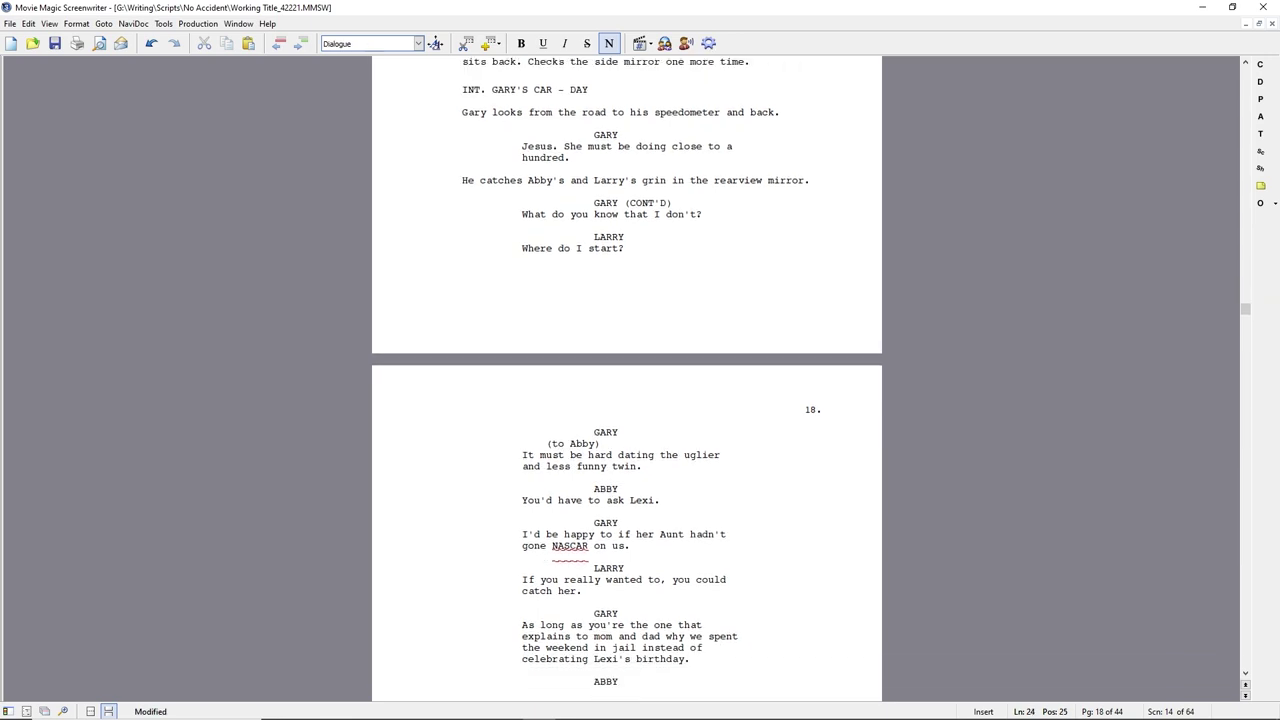
text(So you're saying that)
key(BackSpace)
key(BackSpace)
text(ere is a little chi)
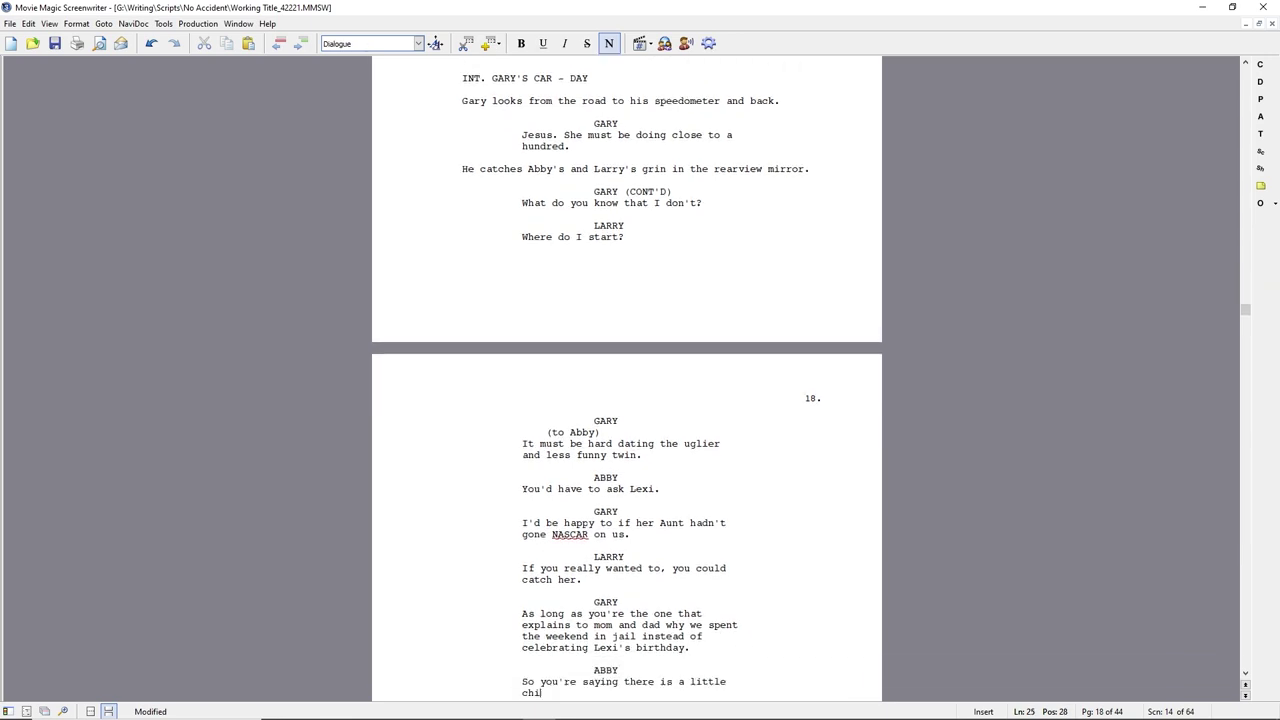
text(cken in there trying to get out.)
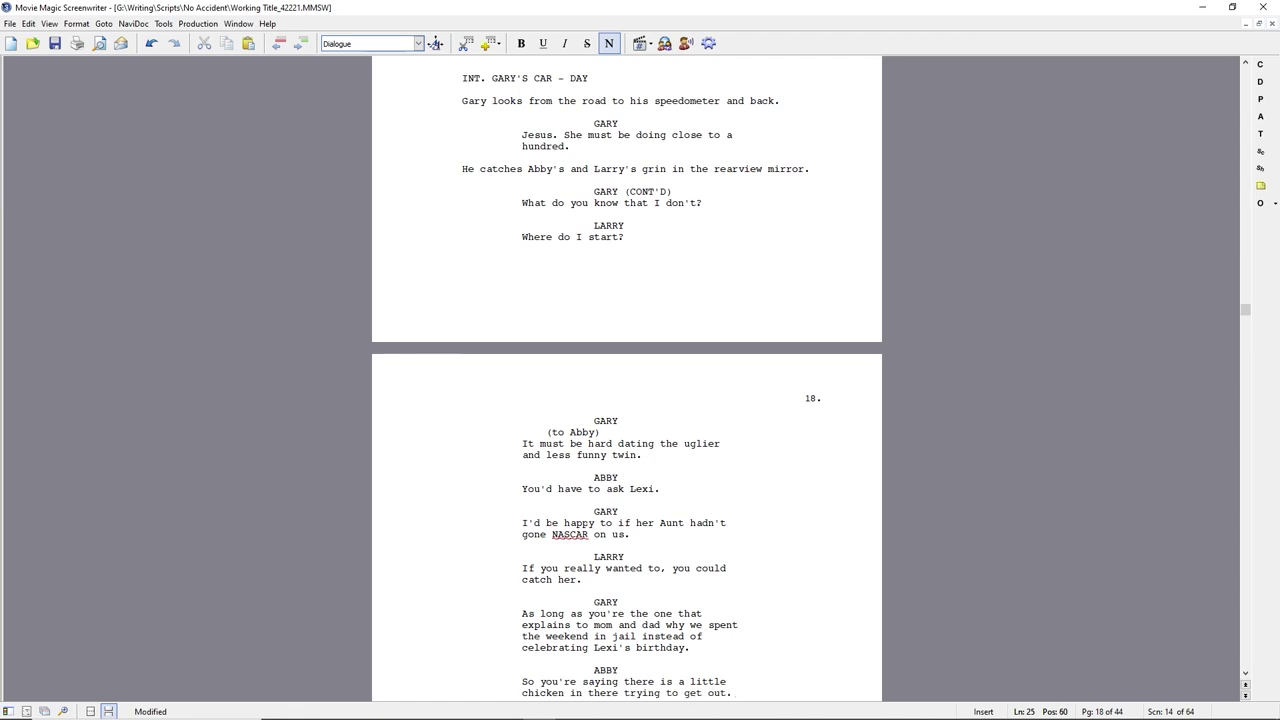
Replace Abby's dialogue about the chicken with "Sounds like there's a little chicken in there."
key(shift+Down)
key(shift+Down)
text(Sounds like there's a little chicken in there)
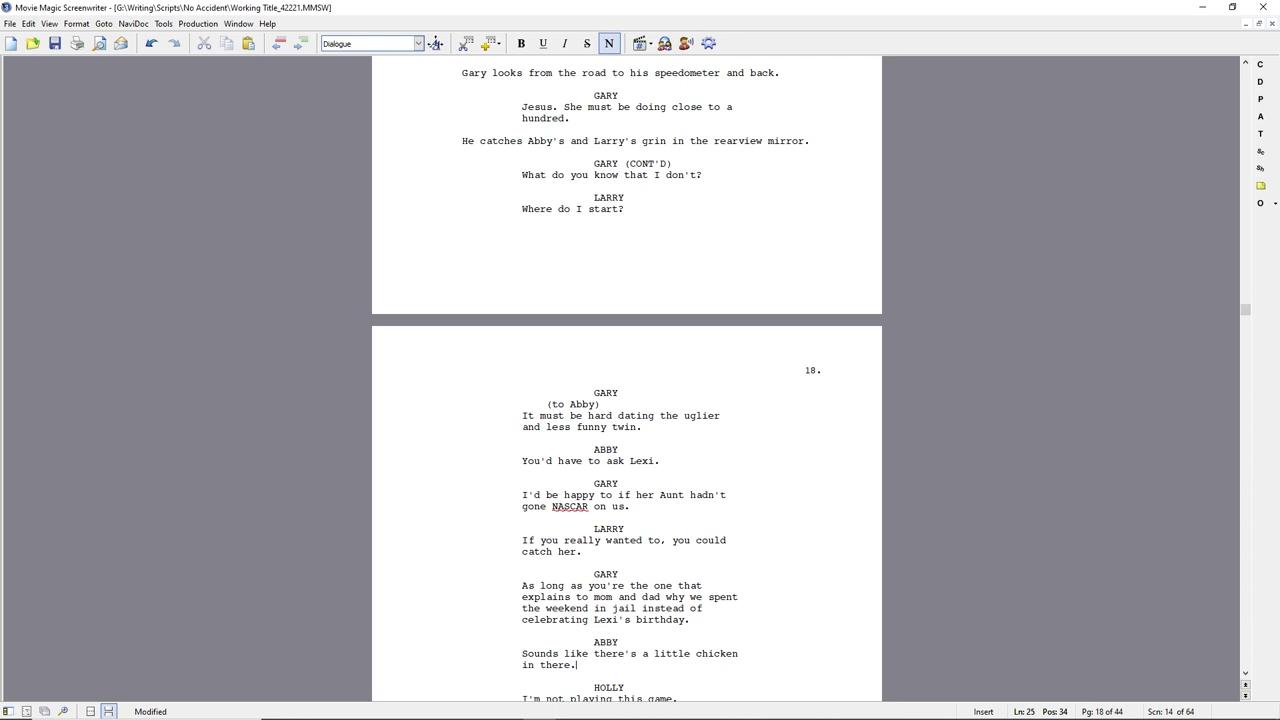
key(Up)
key(Home)
key(shift+Down)
key(shift+Down)
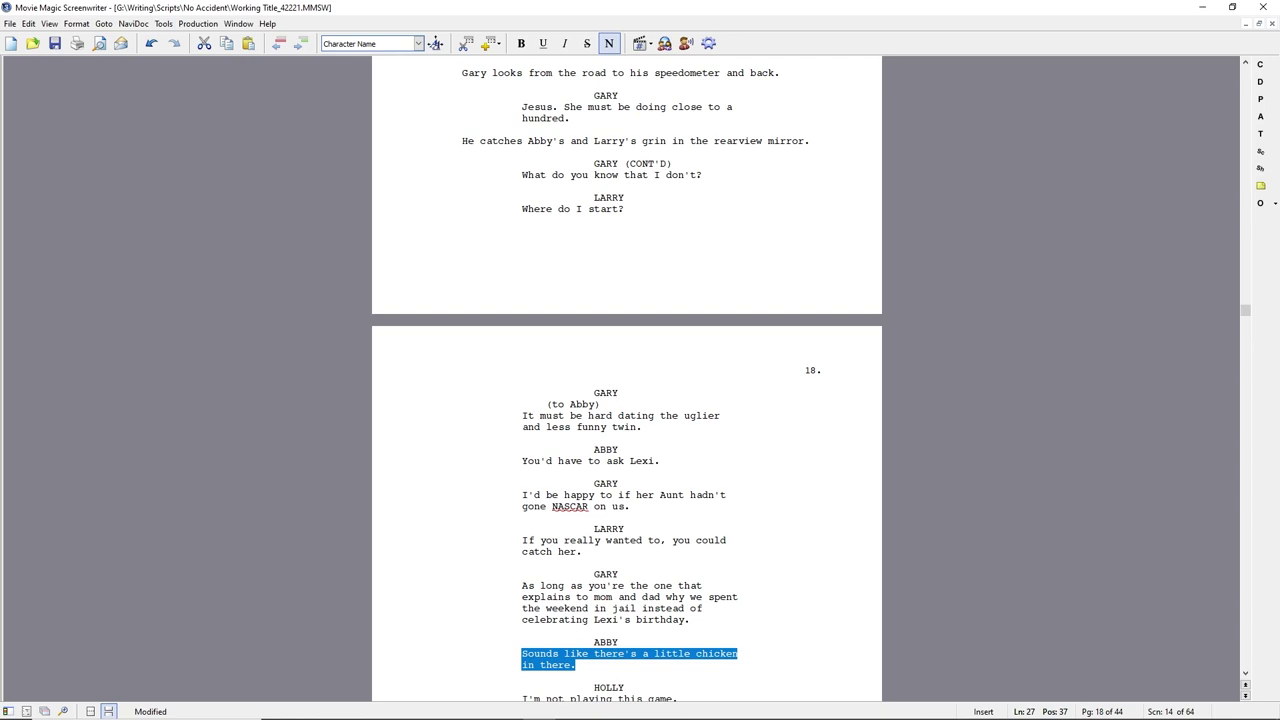
Add "all" before NASCAR and change Larry's reply to "If there wasn't only one road in and out of the place, we could take a short cut."
click(553, 506)
text(all)
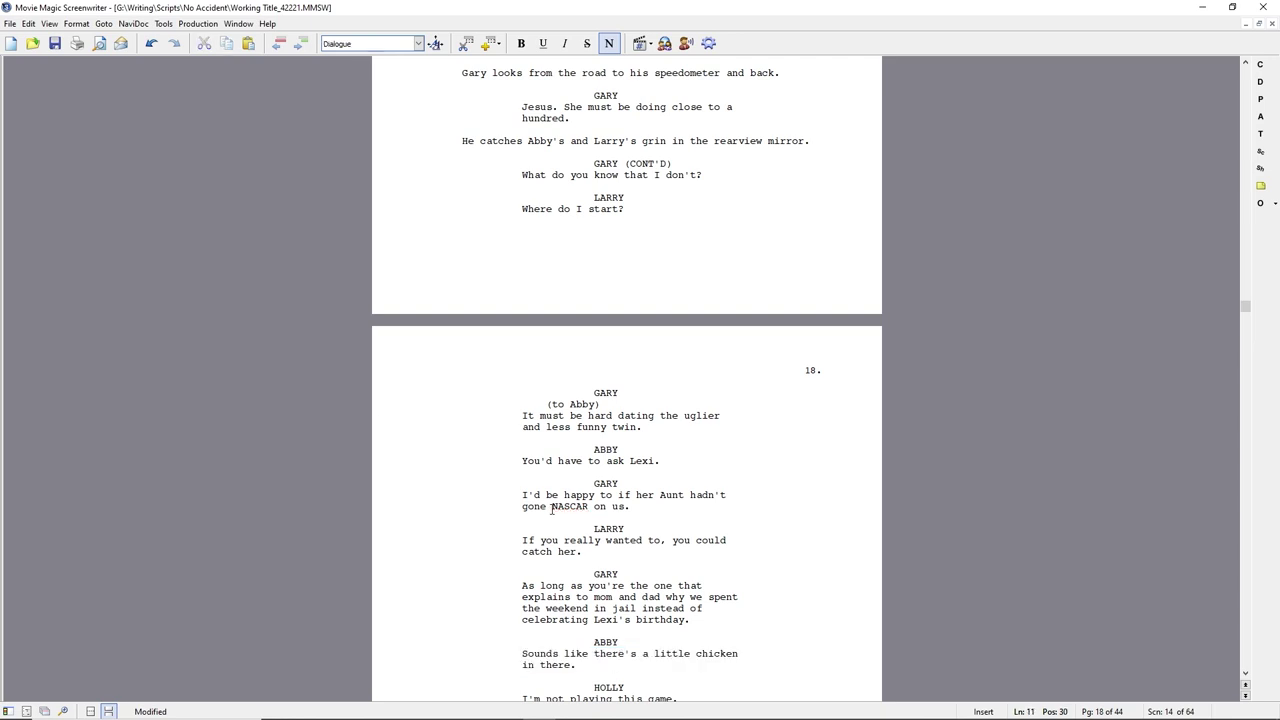
key(Down)
key(Down)
key(Home)
key(shift+Down)
key(shift+Down)
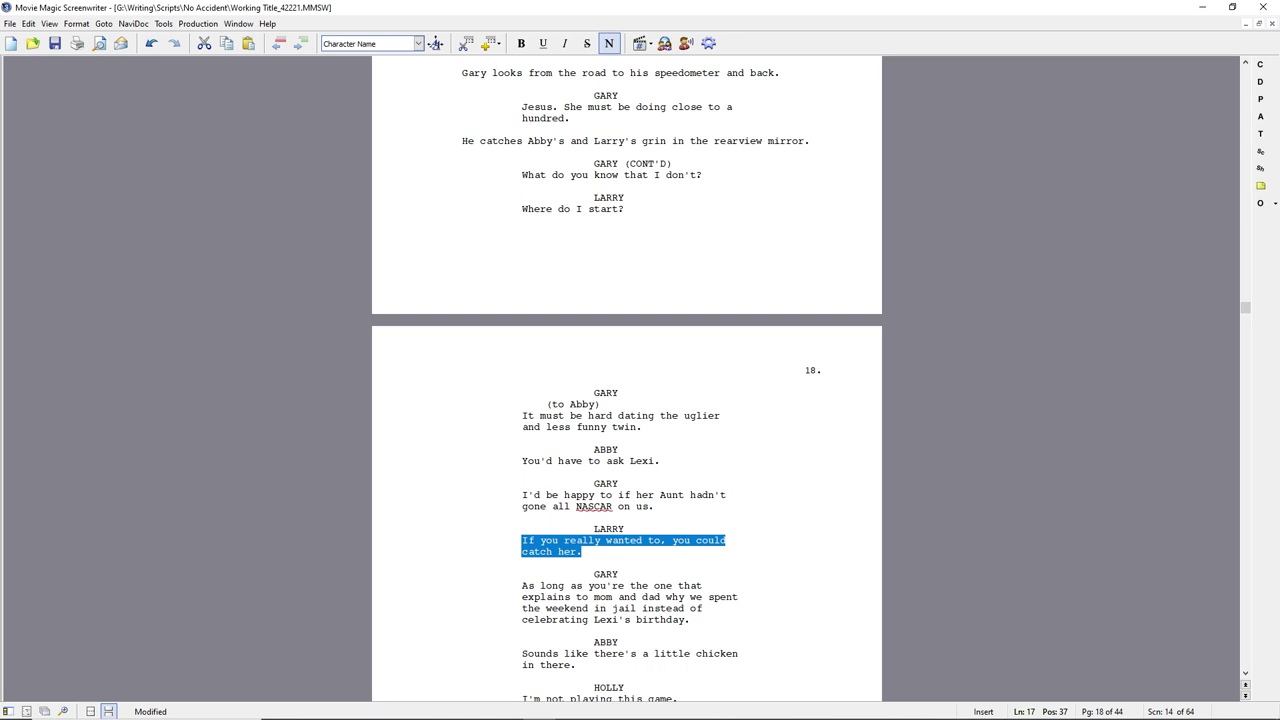
text(If there wasn't only on)
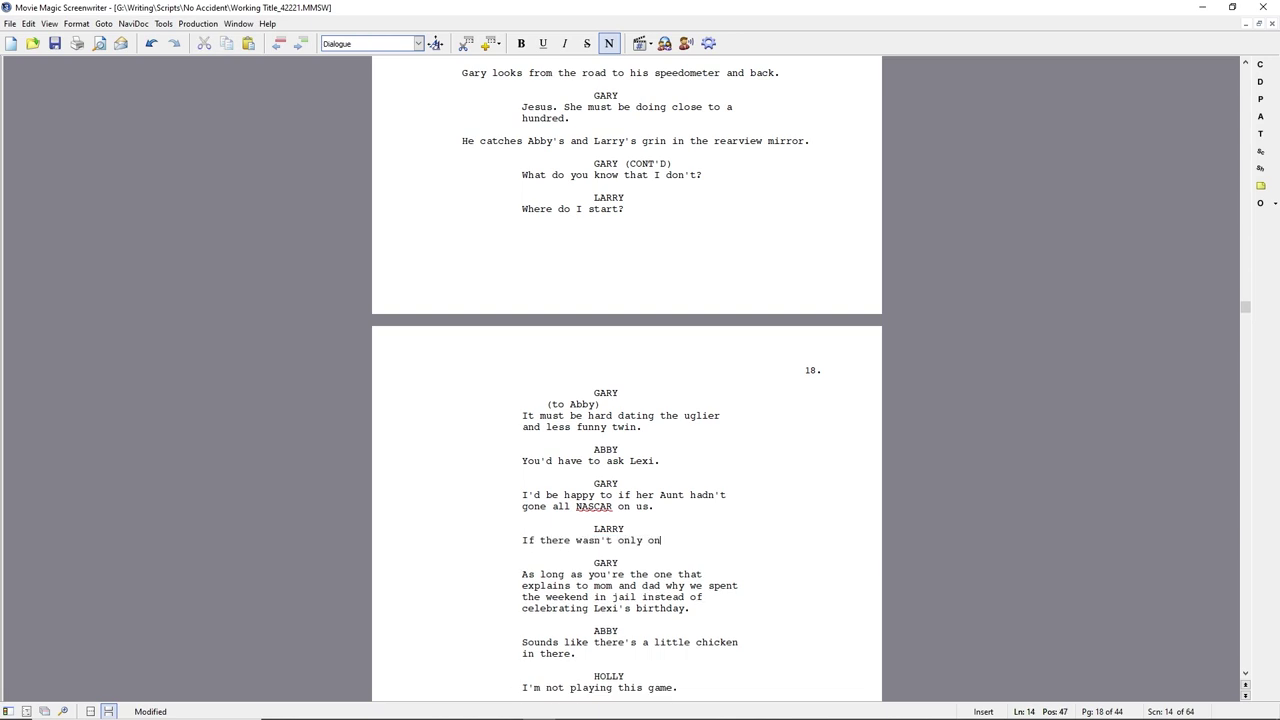
text(e road in and out of the place, we could take a short cut.)
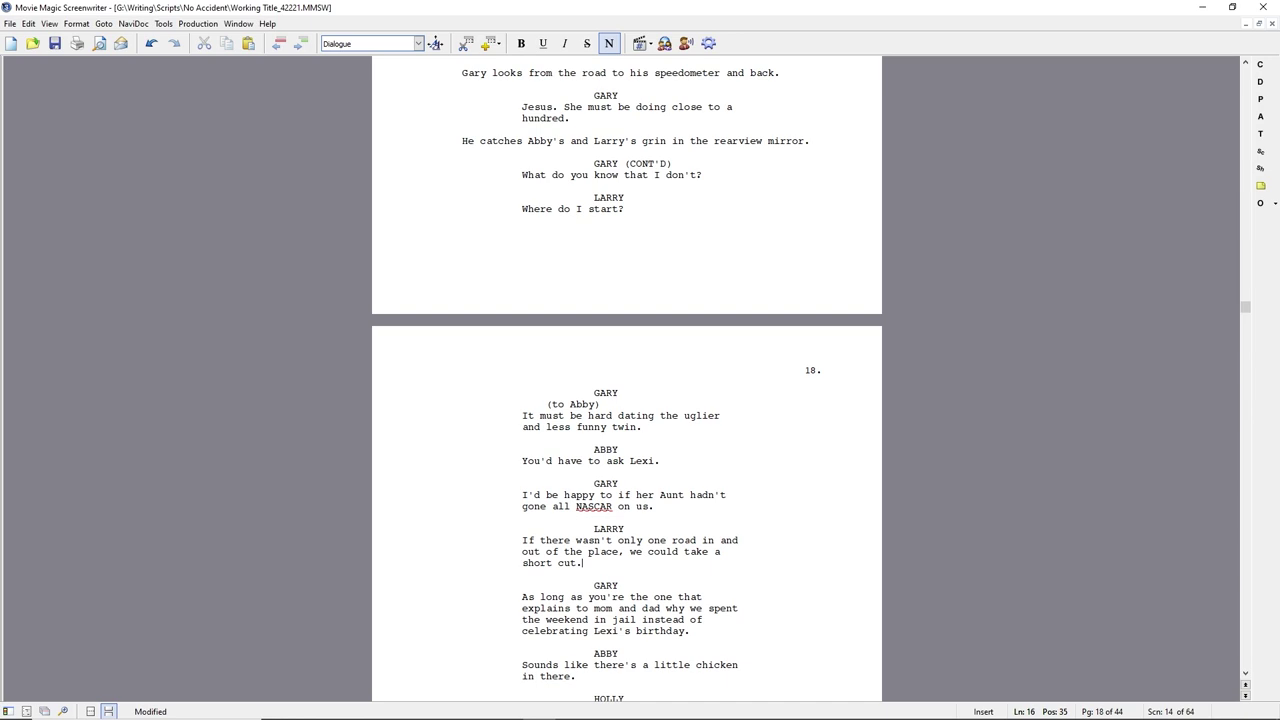
Shorten Gary's NASCAR line to "I would if her Aunt hadn't gone all NASCAR on us."
click(535, 494)
key(BackSpace)
text(would)
key(ctrl+shift+Right)
key(ctrl+shift+Right)
key(ctrl+shift+Right)
key(ctrl+shift+Right)
key(Delete)
key(ctrl+Down)
key(ctrl+Down)
key(ctrl+shift+Down)
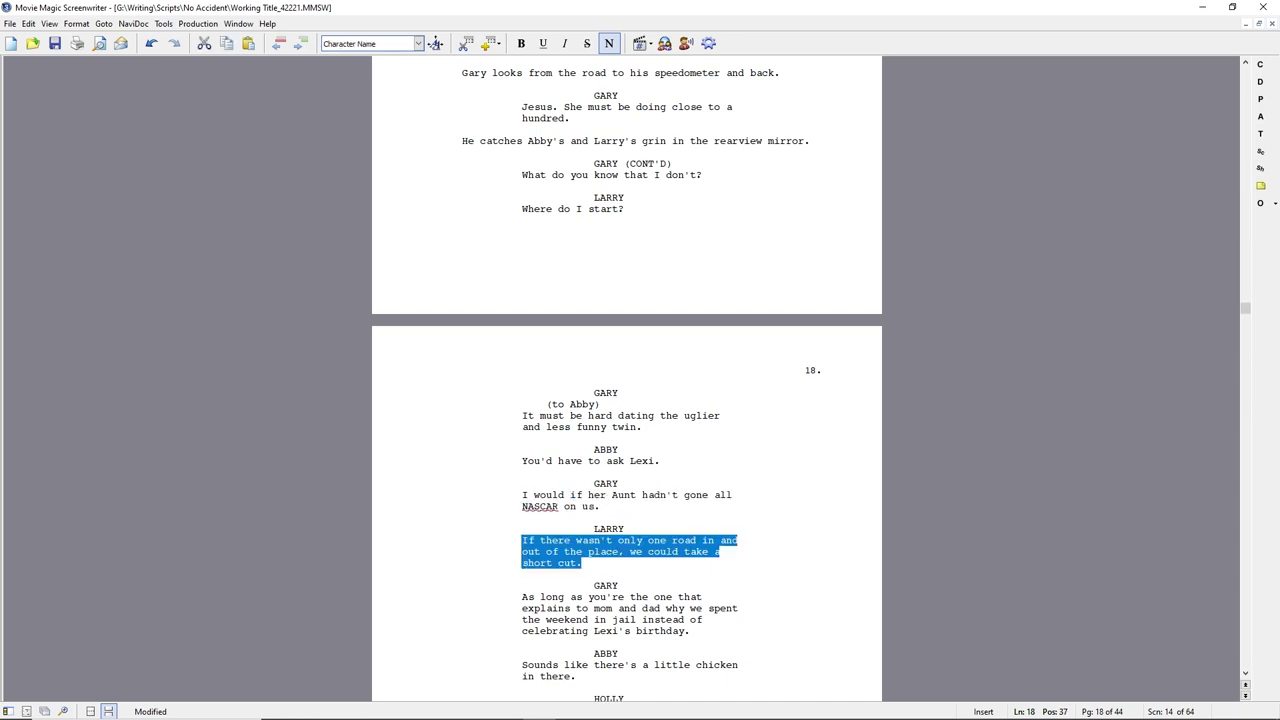
Add a (beat) parenthetical after Gary's NASCAR line, followed by the dialogue "Not exactly how I pictured our weekend"
click(659, 517)
key(Return)
key(BackSpace)
text((beat))
key(Return)
text(Not exactly how I picturt)
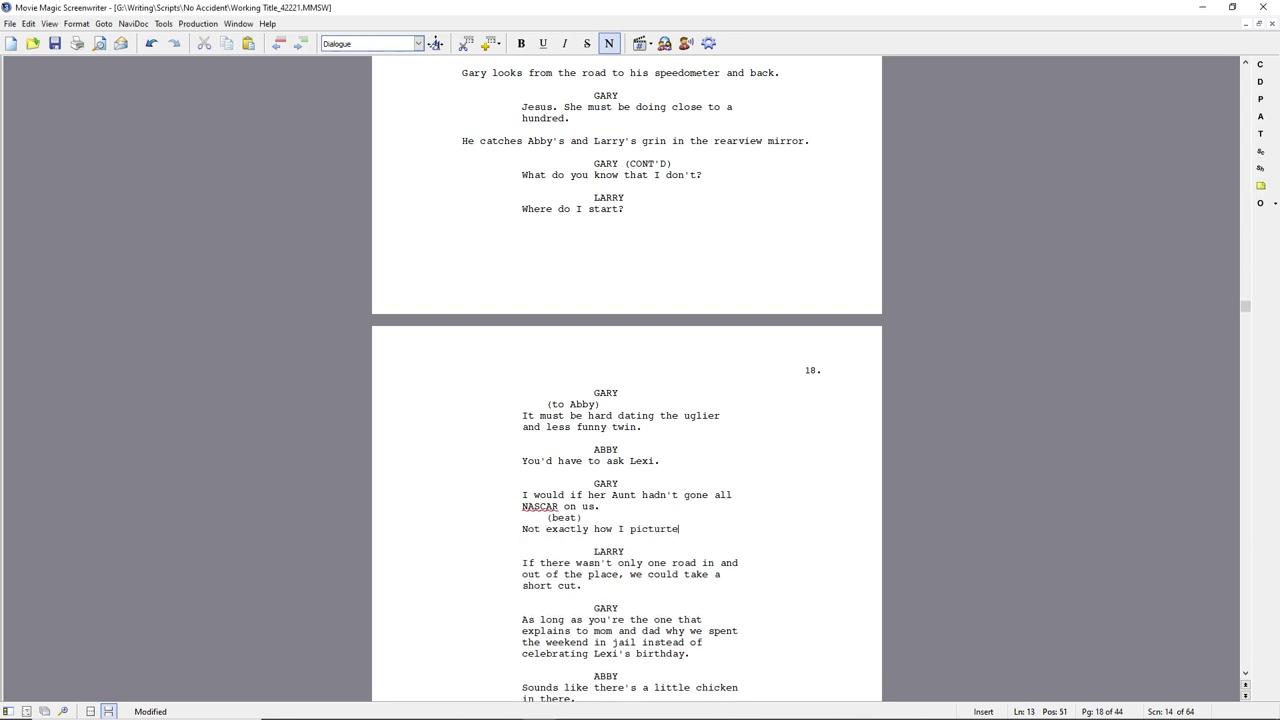
key(BackSpace)
text(ed our weekend)
Reword Gary's dialogue after the beat as "Not exactly the start to our weekend I was picturing."
click(594, 529)
text(the kickoff for our weekend I was picturing.)
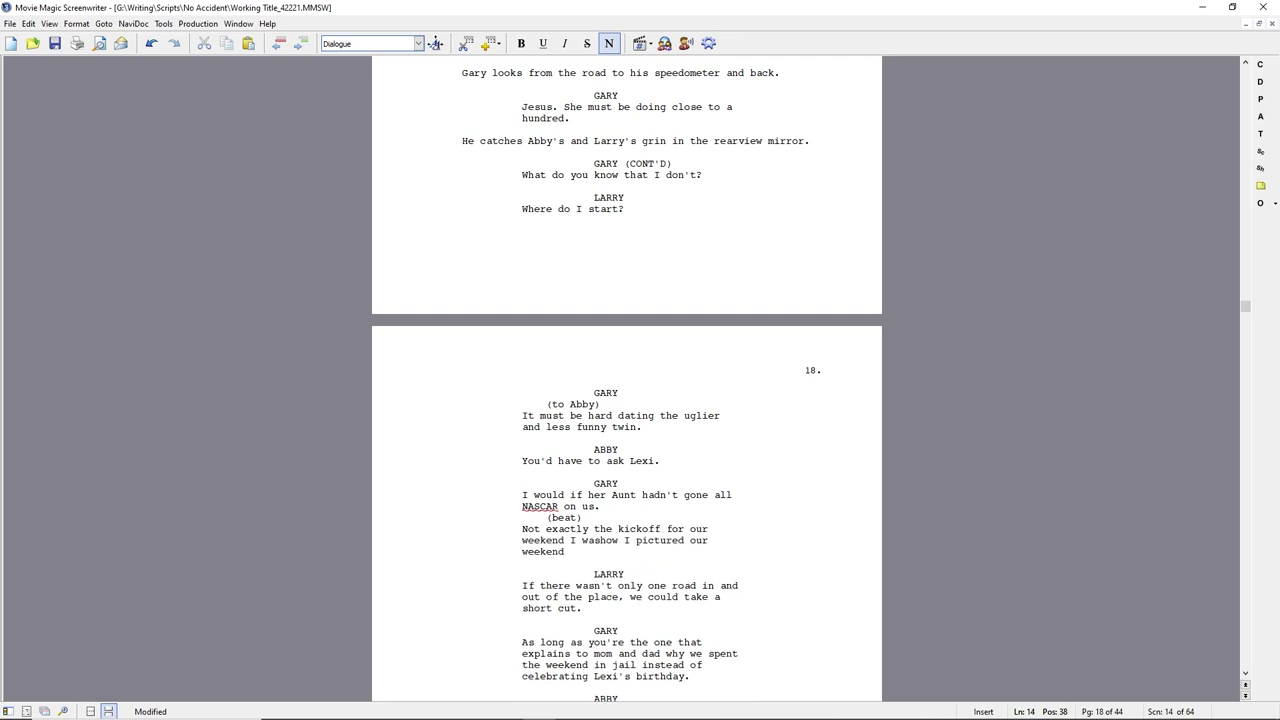
key(shift+Down)
key(Right)
drag(594, 551, 664, 540)
key(BackSpace)
key(ctrl+Right)
key(ctrl+Right)
key(ctrl+shift+Right)
key(ctrl+shift+Right)
key(ctrl+shift+Right)
key(Delete)
key(ctrl+Left)
text(start to our weekend I was picturing.)
key(shift+Down)
key(Delete)
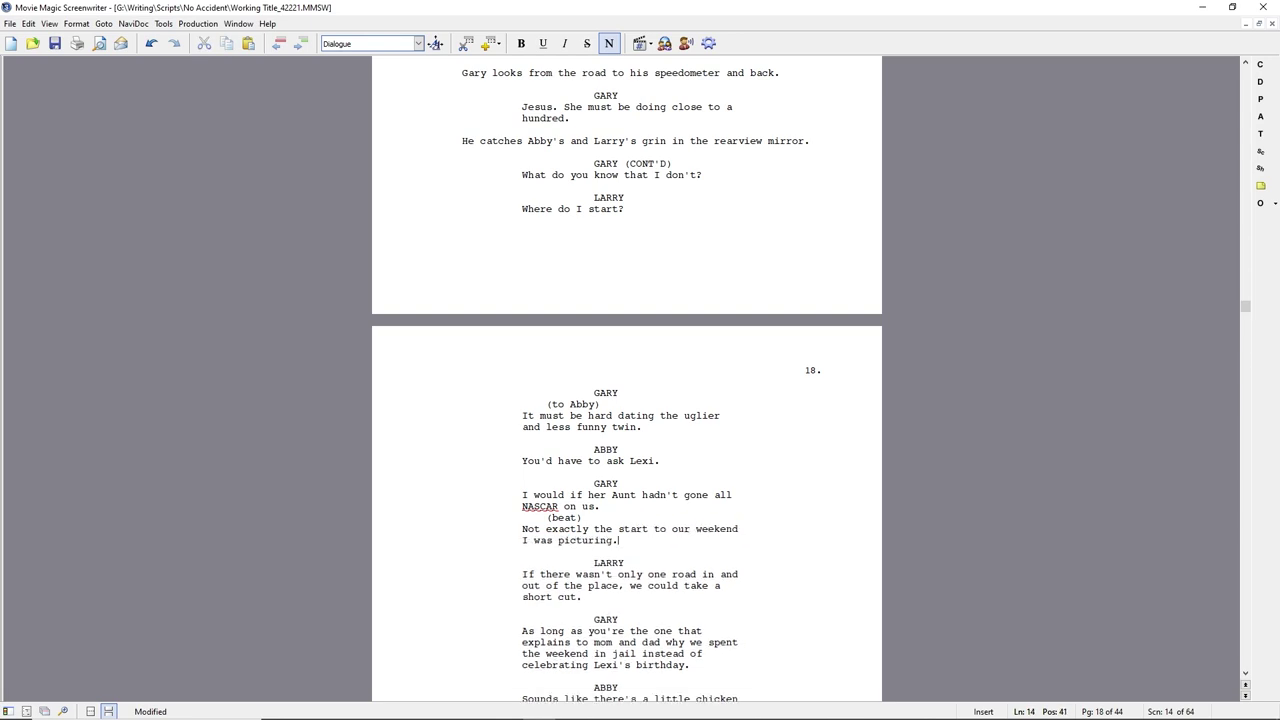
Add the action line "They ride in silence for a long moment." after Gary's dialogue
key(Return)
key(Return)
text(They ride in silence for a )
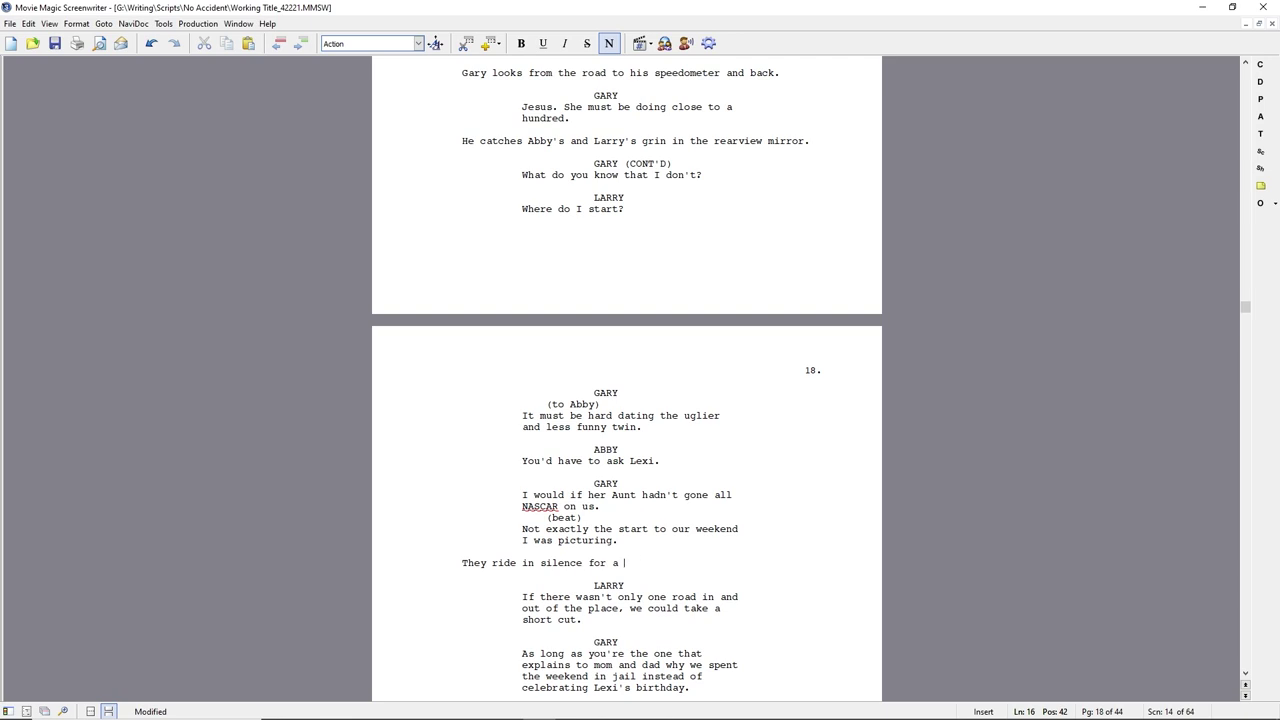
text(long moment.)
Continue GARY with "No snappy comebacks?", the parenthetical (to Abby), and "If you something, spill it."
key(Return)
key(Return)
text(No snappy comebacks)
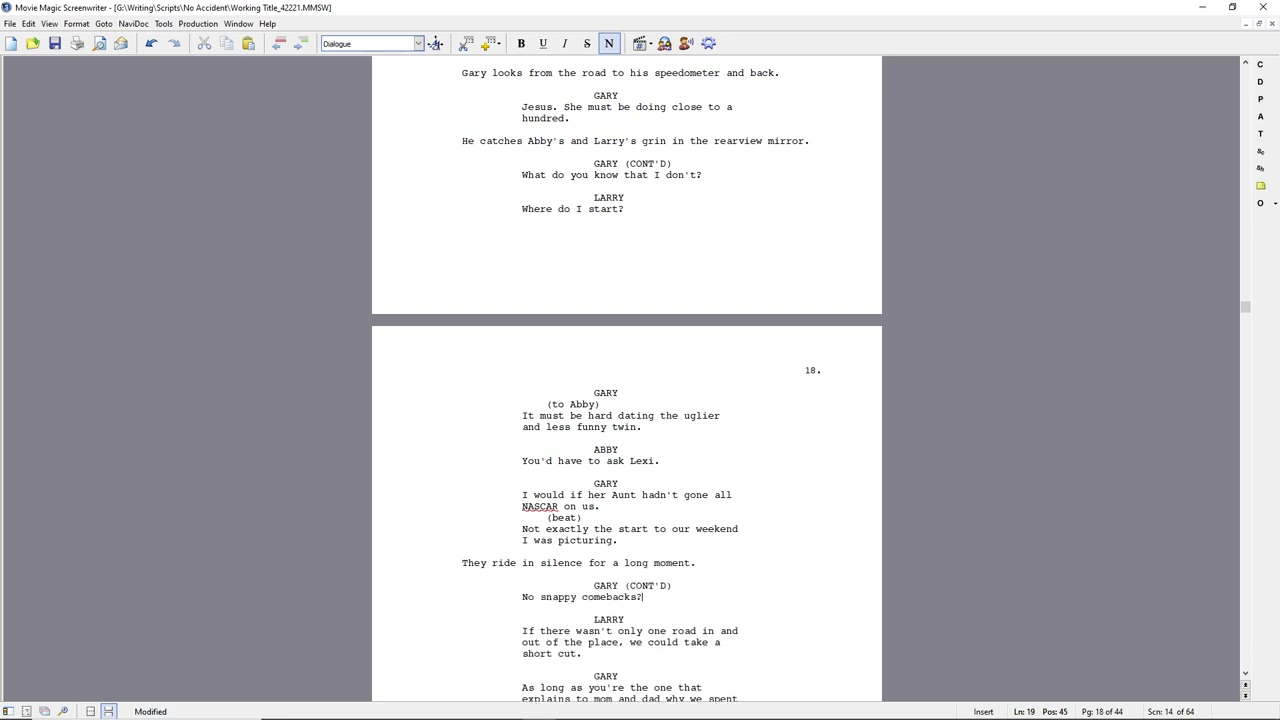
text(?)
key(Tab)
text(to Abby)
key(Return)
text(If you something, )
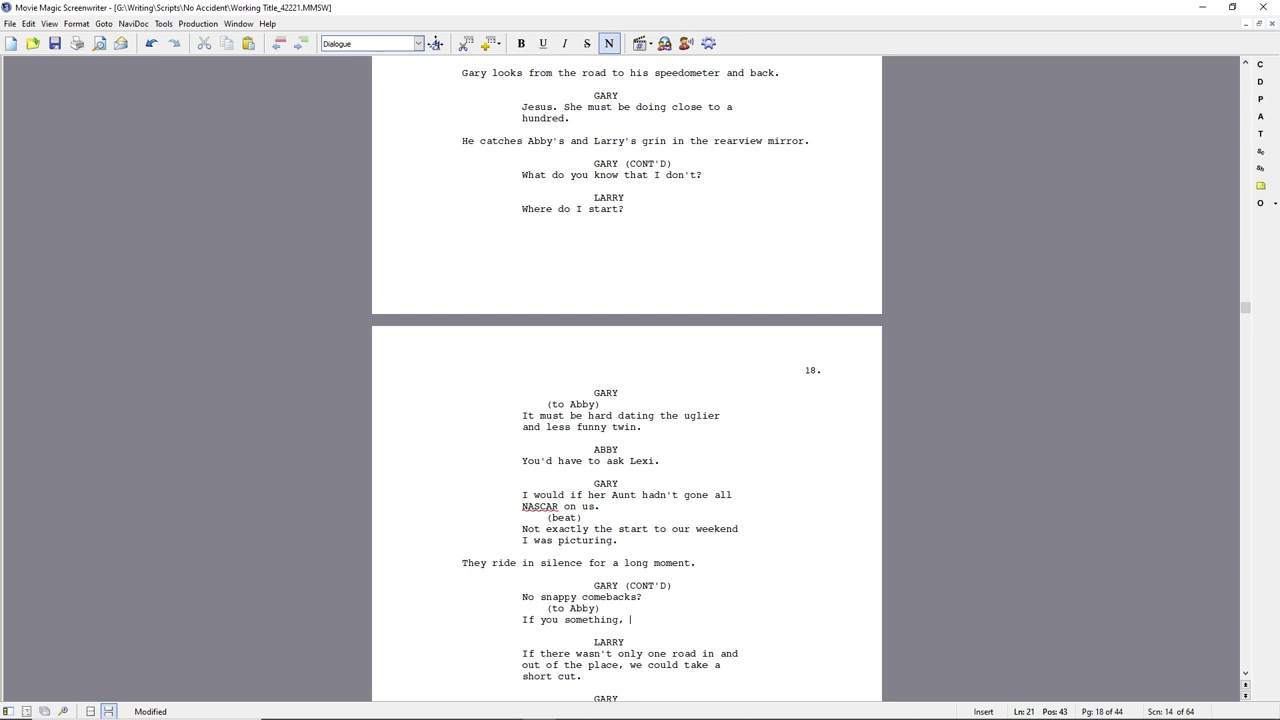
text(spill it.)
Add the action line "Abby doesn't react. Larry gives her a moment, looks over."
key(Return)
key(Return)
text(Abby )
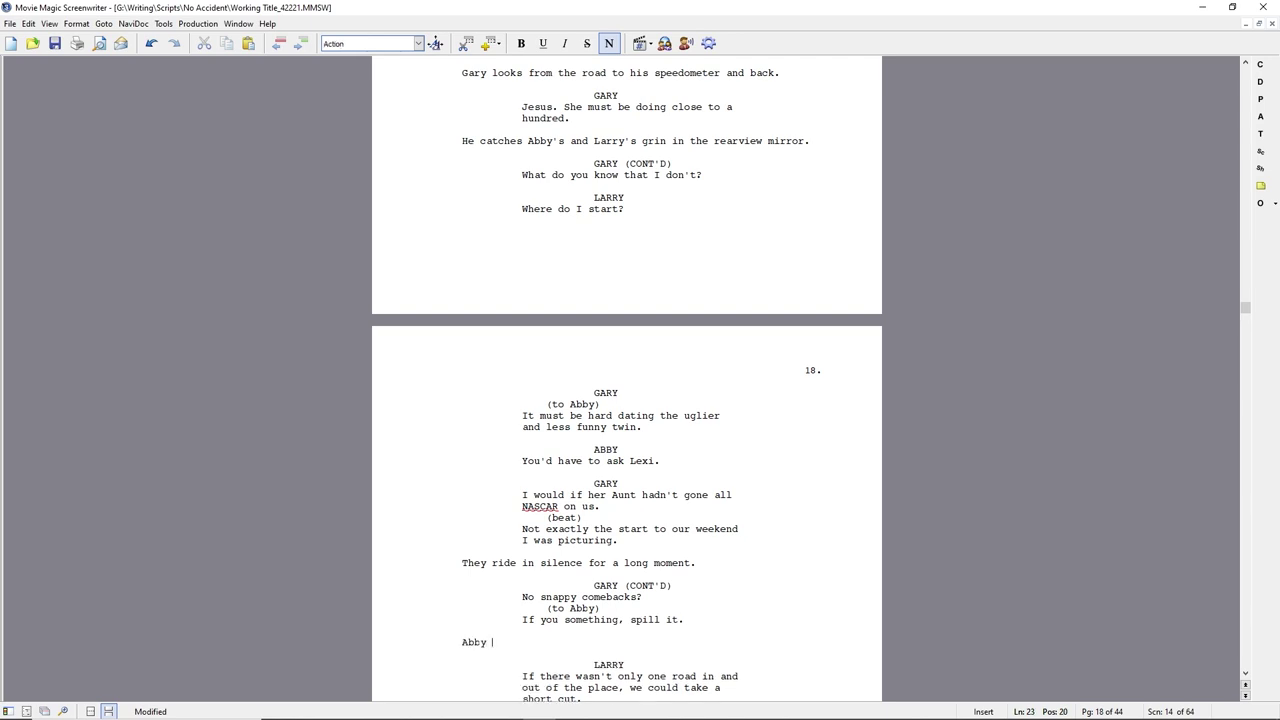
text(doesn't react. Larry gives her a moment, looks over.)
Add ABBY saying "You seriously think I'm holding out on you." and LARRY answering "Not if you tell me you're not."
key(Return)
key(Return)
text(S)
key(BackSpace)
text(You seriously think)
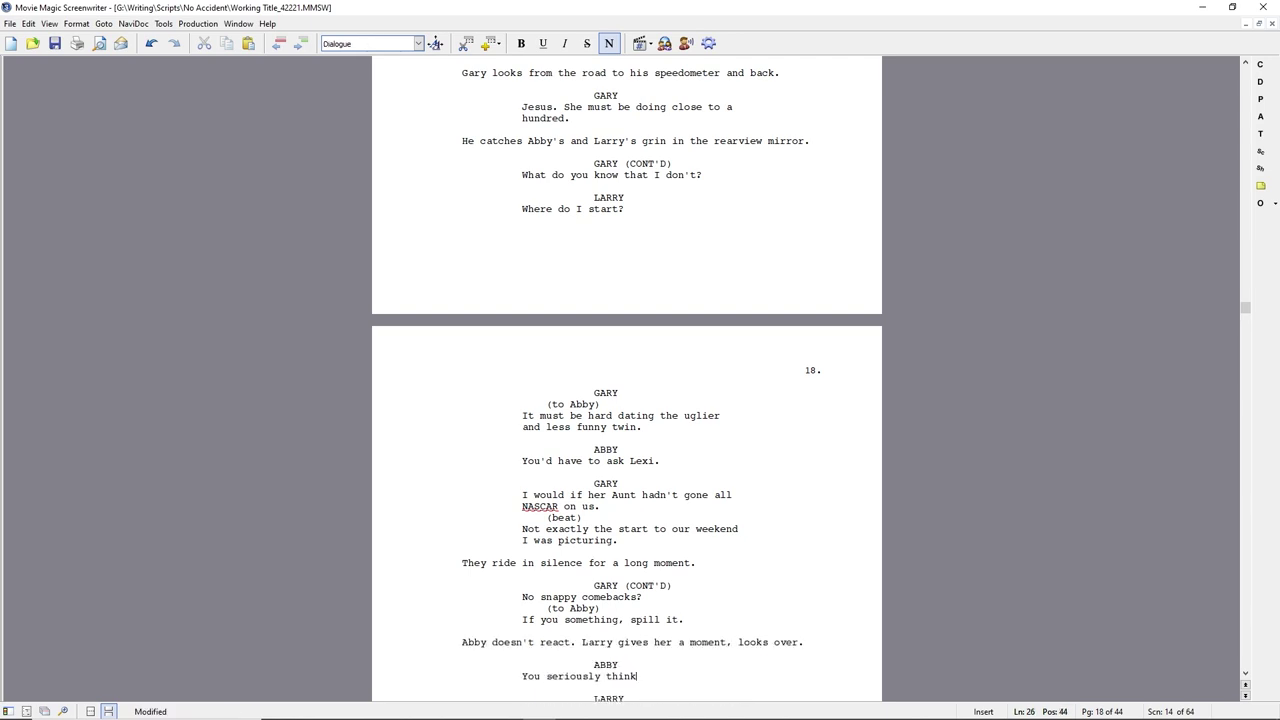
text(I'm holding out on you.)
key(Down)
key(Down)
text(Not if you tell me you're not.)
Add the action line "Abby faces forward." after Larry's answer, followed by an ABBY cue
key(Return)
text(Abby faces forward.)
key(Return)
text(A)
key(Return)
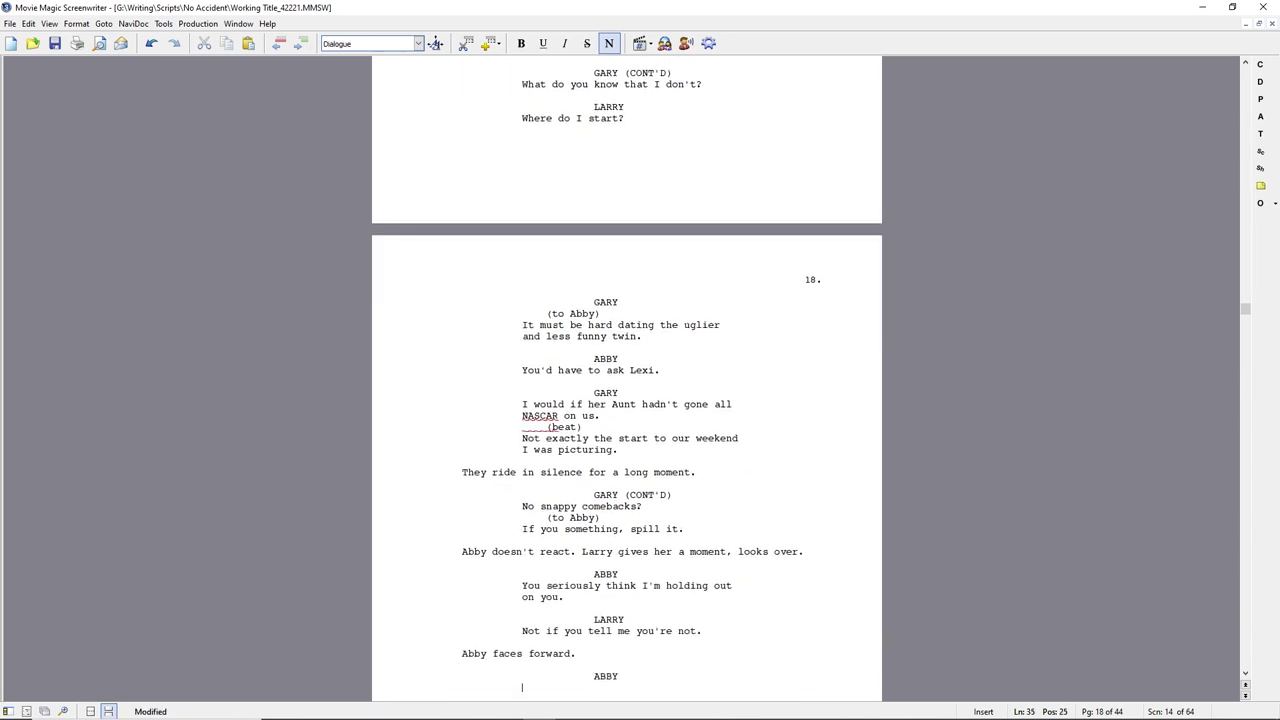
text(You're right, Gary.)
key(BackSpace)
key(BackSpace)
key(BackSpace)
key(BackSpace)
key(BackSpace)
key(BackSpace)
key(BackSpace)
key(BackSpace)
key(BackSpace)
key(BackSpace)
key(BackSpace)
key(BackSpace)
key(BackSpace)
key(BackSpace)
key(BackSpace)
key(BackSpace)
key(BackSpace)
key(BackSpace)
key(BackSpace)
key(BackSpace)
Give Abby "Not the start I was picturing, either." and add the action "Larry and Gary share a puzzled/nary look in the mirror. They continue in silence."
text(Not the start I was picturing, either.)
key(Return)
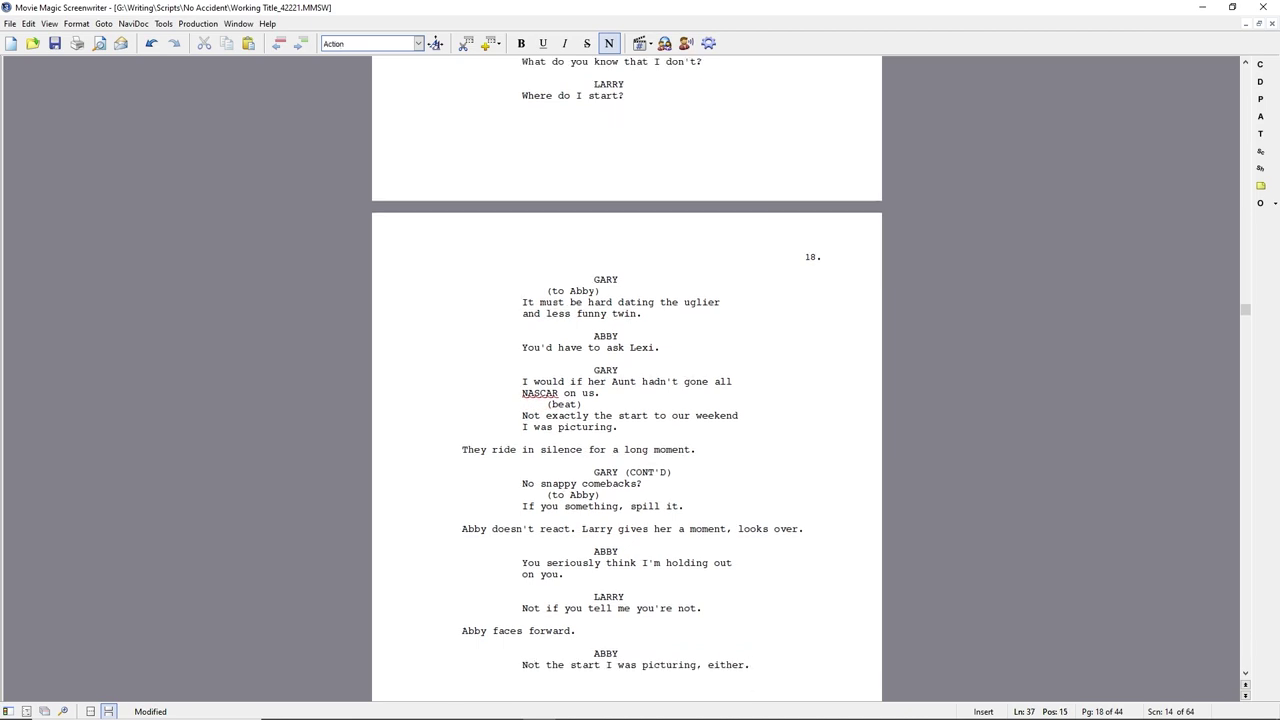
text(Larry and Gary share a)
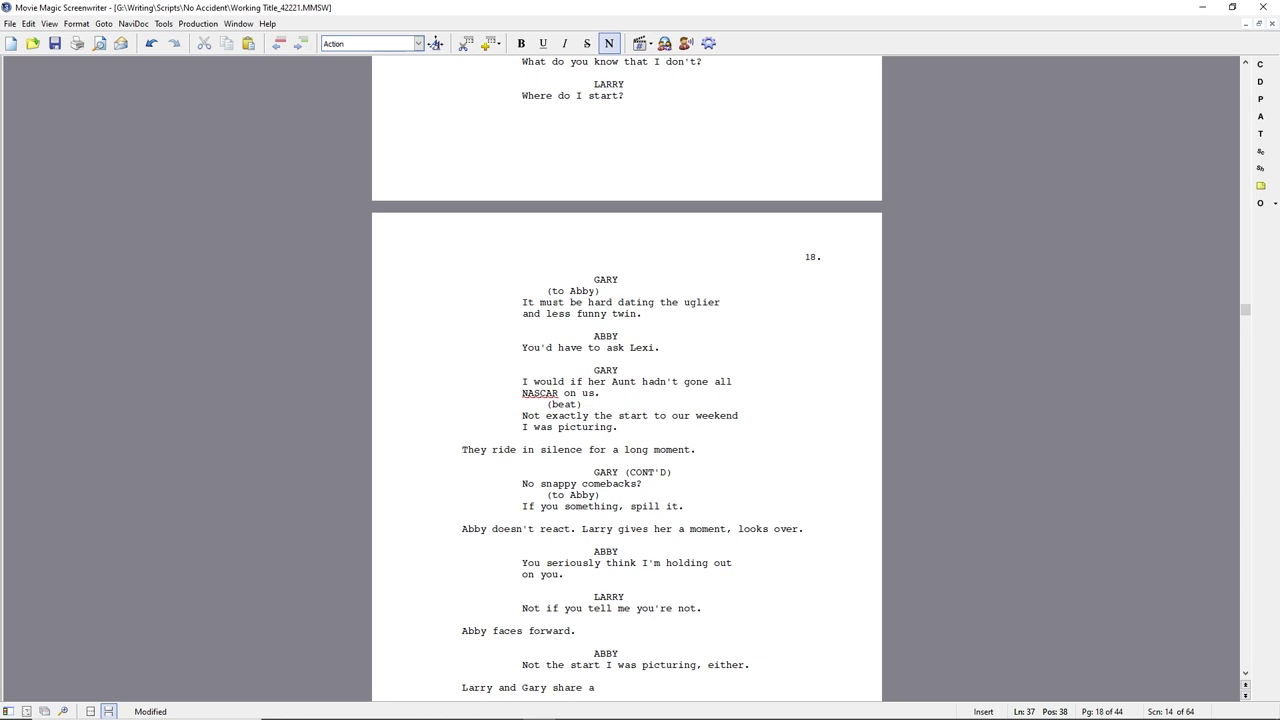
text( puzzled/nary look in the mirror. They continue )
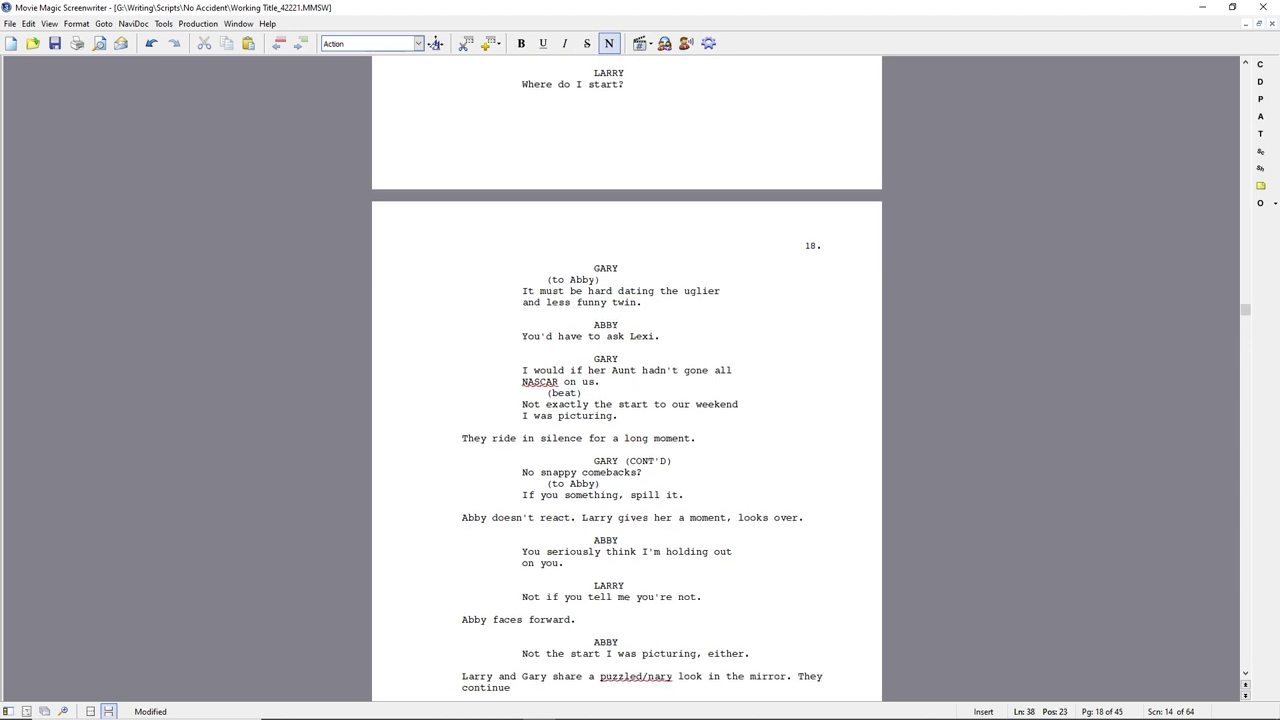
text(in silence.)
drag(673, 677, 602, 677)
key(shift+Left)
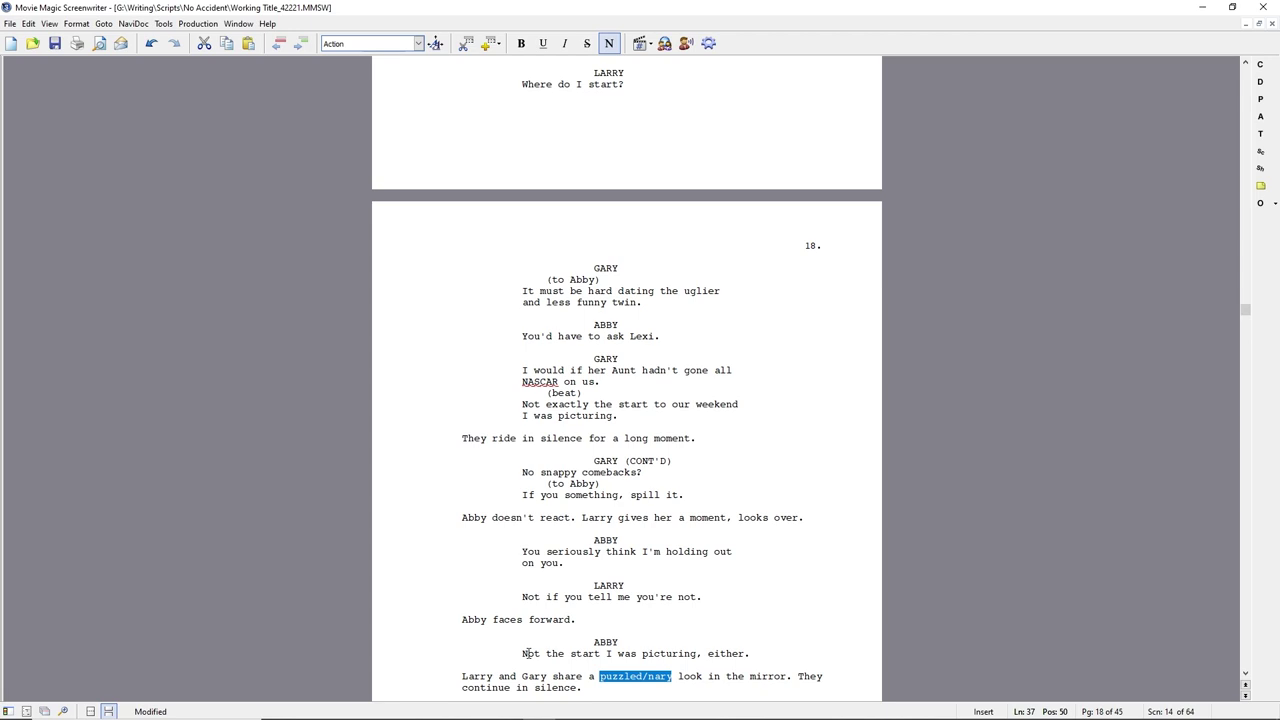
Reword Abby's question to Larry as "You seriously think I know something."
click(648, 551)
text(know something.)
key(shift+End)
key(Delete)
Replace Larry's answer to Abby with "Tell me you don't and I won't."
key(Down)
key(Down)
key(shift+Home)
text(Tell me you don't and I won't)
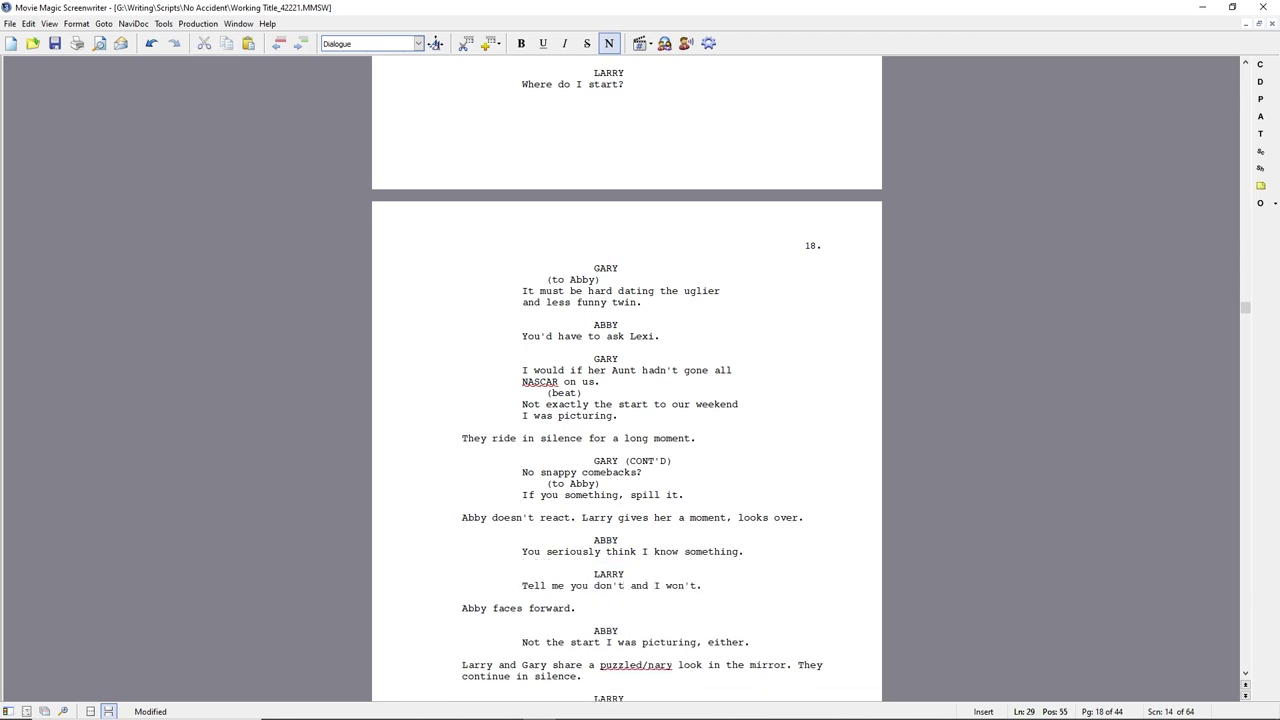
text(.)
Change the action line after Larry's answer to "Abby looks out the window."
click(489, 665)
click(492, 608)
text(looks out the window.)
key(shift+End)
text(\)
Revise the closing action to "Larry and Gary share a look in the mirror. Their drive continues in silence."
key(ctrl+Delete)
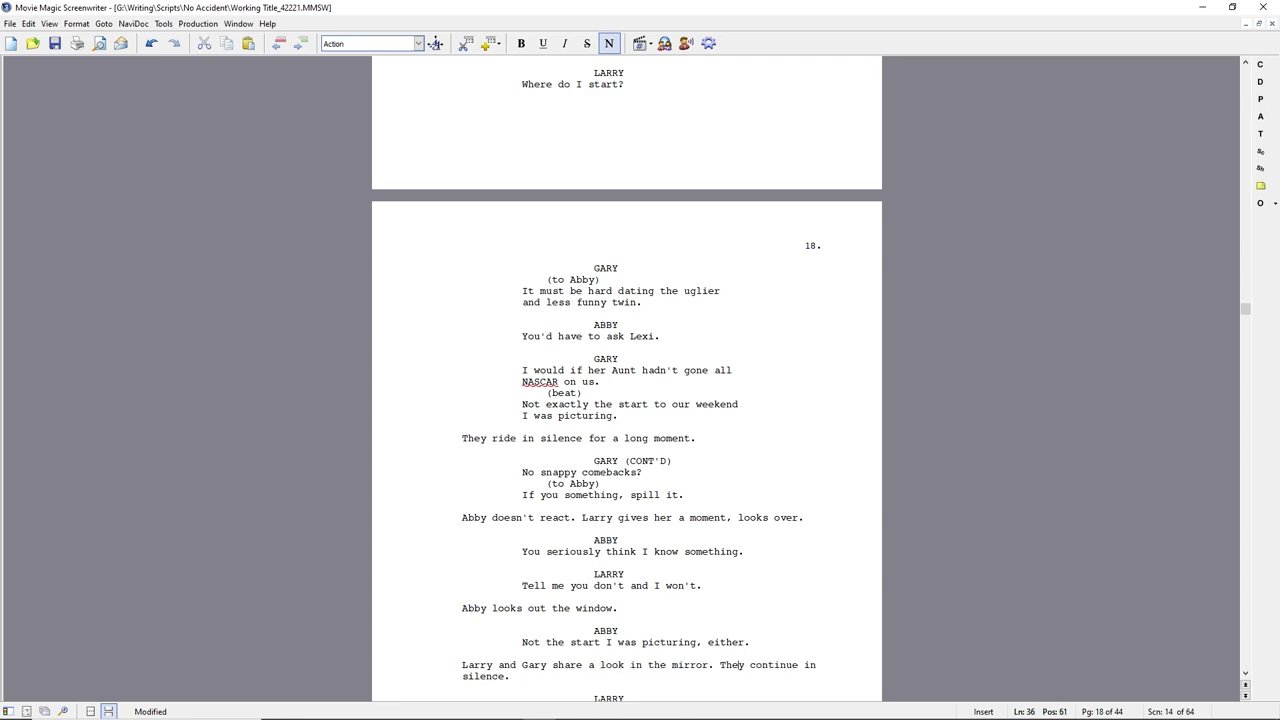
text(ir drive continues in silence.)
key(shift+End)
key(Delete)
Delete the leftover dialogue from Larry's "If there wasn't only one road" through Lexi's "Time to make all my own decisions."
key(Down)
key(Down)
key(Down)
key(Down)
key(Down)
key(Down)
key(Down)
key(Down)
key(Down)
key(Down)
key(Down)
key(Down)
key(Down)
key(Down)
key(Down)
key(Down)
key(Down)
key(Down)
click(592, 332)
key(shift+Down)
key(shift+Down)
key(shift+Down)
key(shift+Down)
key(shift+Down)
key(shift+Down)
key(shift+Down)
key(shift+Down)
key(shift+Down)
key(shift+Down)
key(shift+Down)
key(shift+Down)
key(shift+Down)
key(shift+Down)
key(shift+Down)
key(shift+Down)
key(shift+Down)
key(shift+Down)
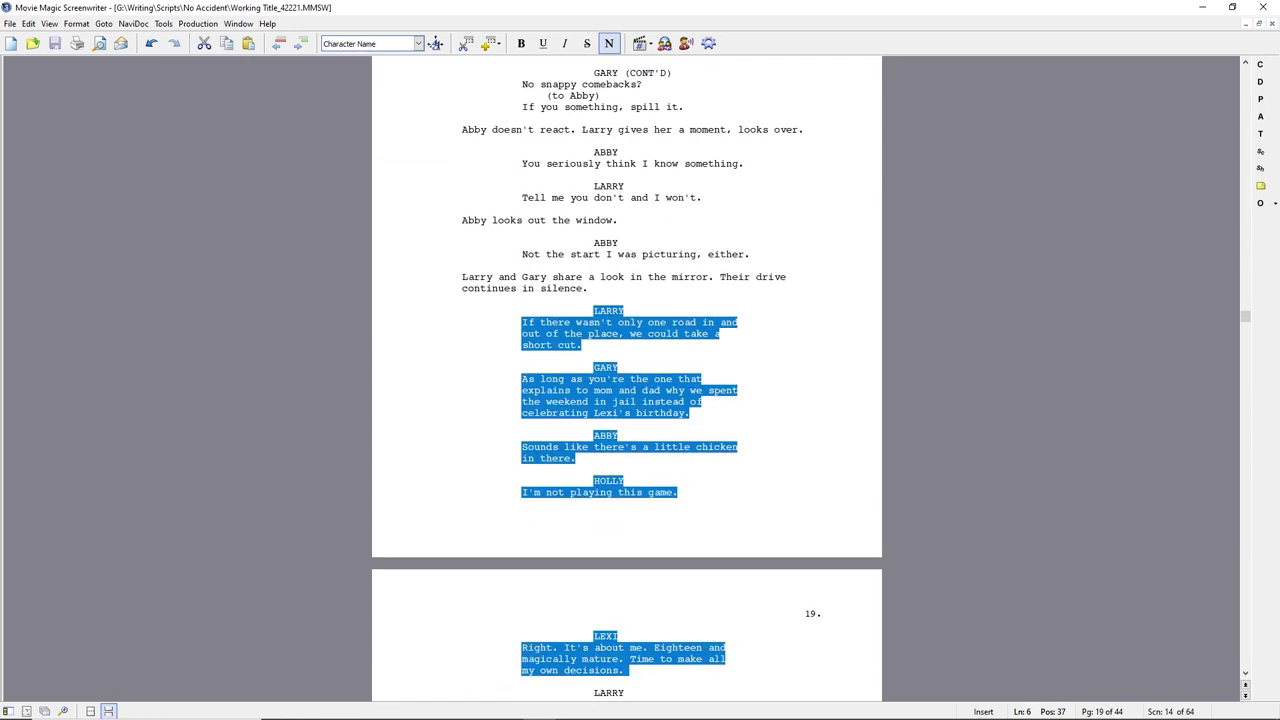
key(Delete)
Delete the remaining old dialogue, starting at Larry's cue, down to the line "You can tell us all about it on the drive up."
key(shift+Down)
key(shift+Down)
key(shift+Down)
key(shift+Down)
key(shift+Down)
key(shift+Down)
key(shift+Down)
key(shift+Down)
key(shift+Down)
key(shift+Down)
key(shift+Down)
key(shift+Down)
key(shift+Down)
key(Delete)
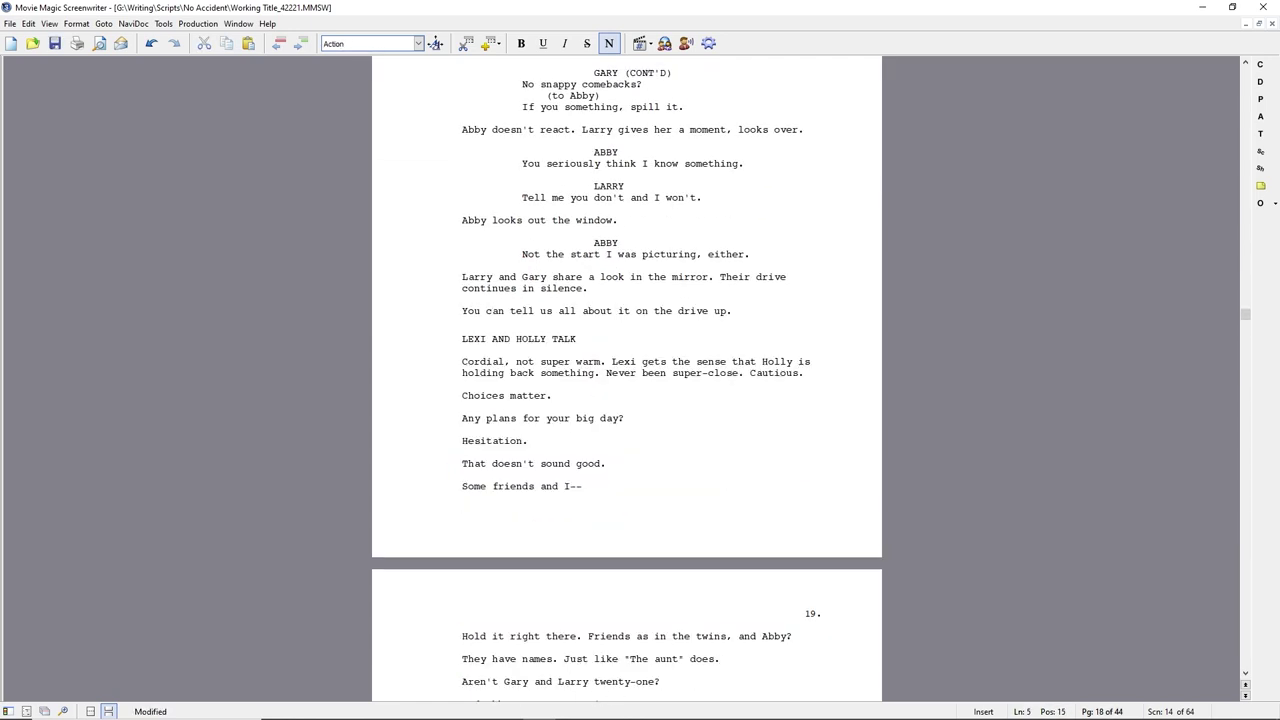
Delete the notes from "You can tell us all about it on the drive up." through "Does that mean they don't?"
key(shift+Down)
key(shift+Down)
key(shift+Down)
key(shift+Down)
key(shift+Down)
key(shift+Down)
key(shift+Down)
key(shift+Down)
key(shift+Down)
key(shift+Down)
key(shift+Down)
key(shift+Down)
key(shift+Down)
key(shift+Down)
key(shift+Down)
key(shift+Down)
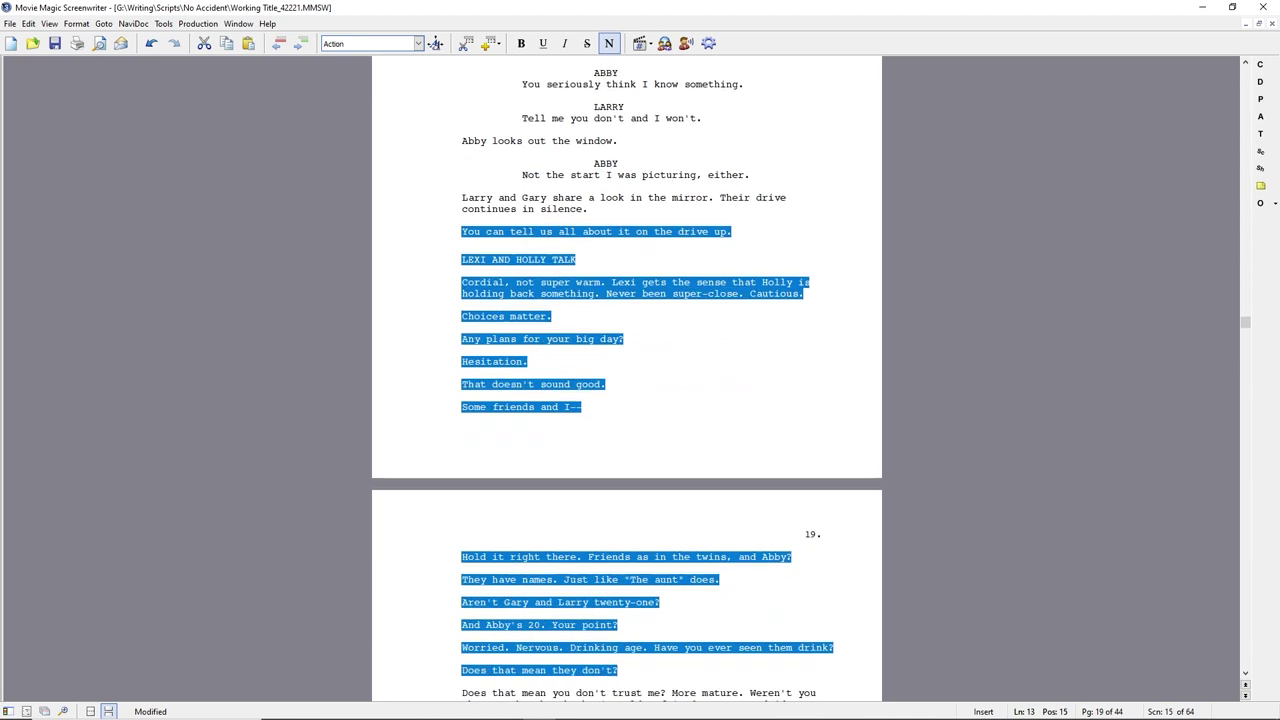
key(shift+Down)
key(shift+Up)
key(shift+Up)
key(Delete)
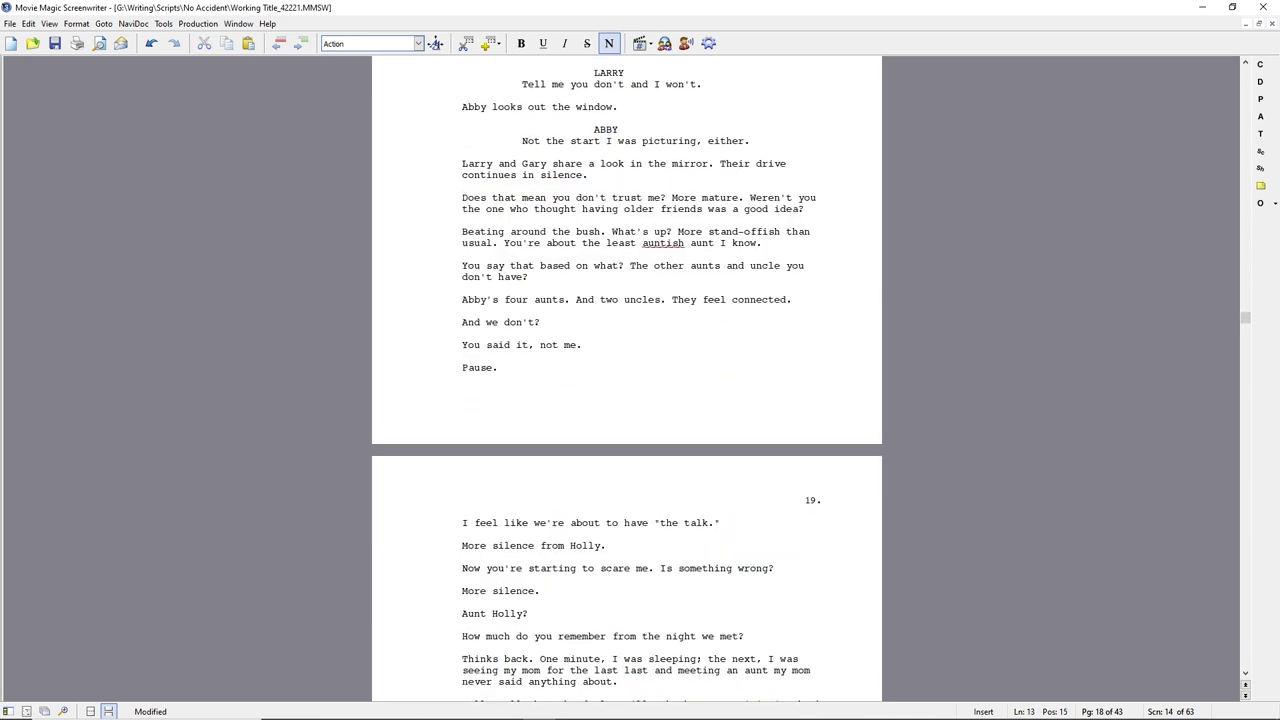
Delete the next block of notes, from "Does that mean you don't trust me?" past "How much do you remember from the night we met?"
key(shift+Down)
key(shift+Down)
key(shift+Down)
key(shift+Down)
key(shift+Down)
key(shift+Down)
key(shift+Down)
key(shift+Down)
key(shift+Down)
key(shift+Down)
key(shift+Down)
key(shift+Down)
key(shift+Down)
key(shift+Down)
key(shift+Down)
key(shift+Down)
key(shift+Down)
key(shift+Down)
key(shift+Down)
key(Delete)
Delete the rest of the Lexi and Holly talk notes down to the heading "HOLLY AND LEXI IN CAR"
key(shift+Down)
key(shift+Down)
key(shift+Down)
key(shift+Down)
key(shift+Down)
key(shift+Down)
key(shift+Down)
key(shift+Down)
key(shift+Down)
key(shift+Down)
key(shift+Down)
key(shift+Down)
key(shift+Down)
key(shift+Down)
key(shift+Down)
key(shift+Down)
key(shift+Down)
key(shift+Down)
key(Delete)
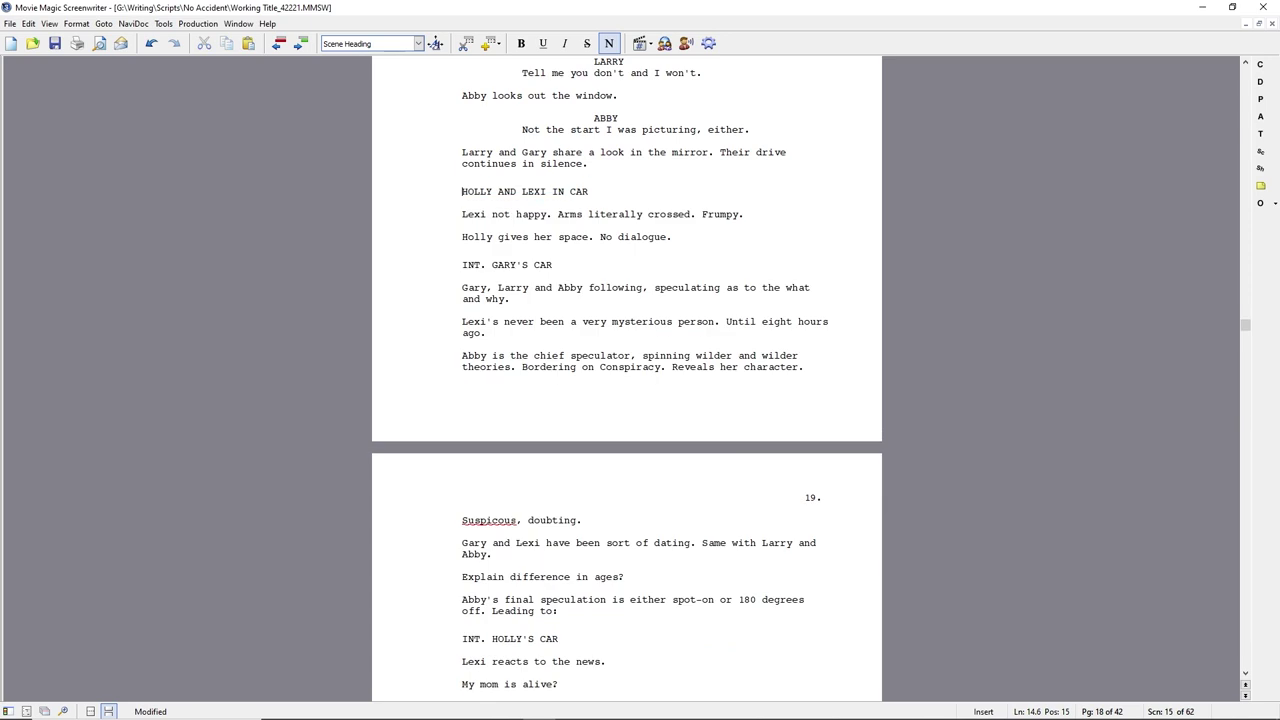
Delete the notes from the heading "INT. GARY'S CAR" through "Which won't be where we live?"
scroll(626, 393, down, 2)
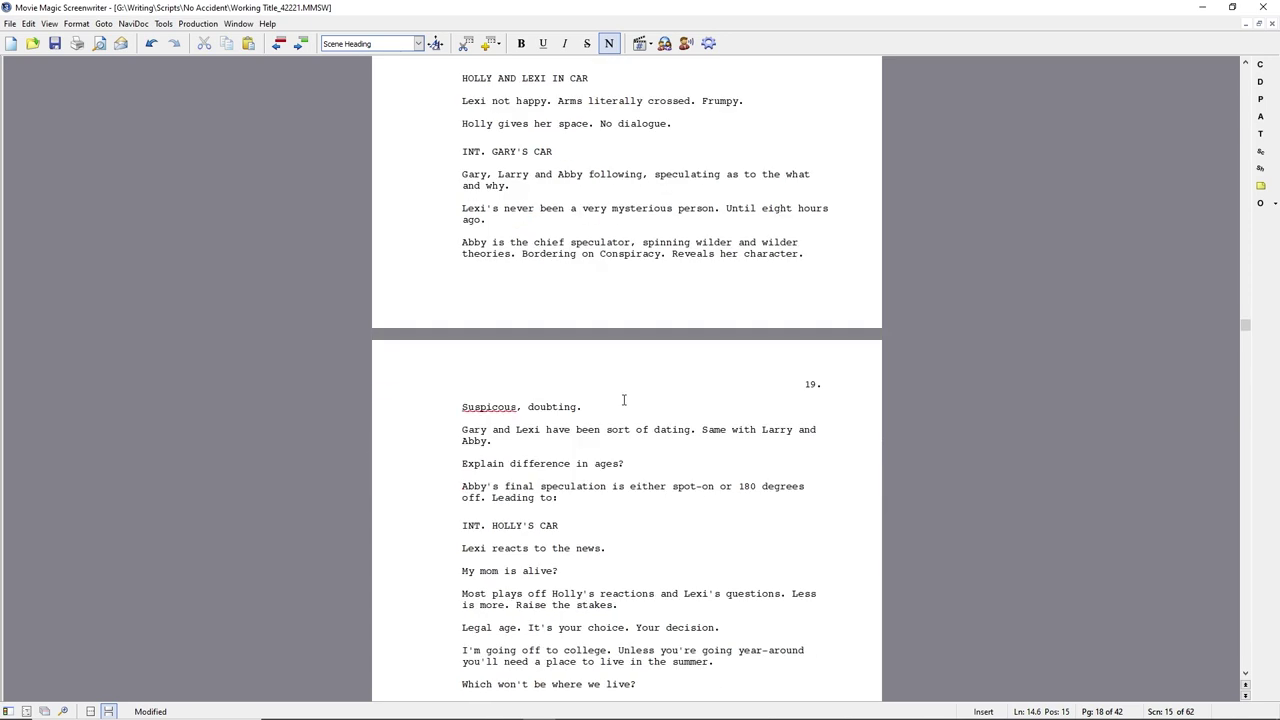
scroll(515, 566, down, 1)
drag(639, 612, 461, 78)
key(Delete)
Add the scene heading "EXT. RACE TRACK PLACE - DAY" after the action line ending "Their drive continues in silence."
click(591, 283)
scroll(591, 283, up, 10)
scroll(591, 283, down, 7)
key(Return)
scroll(591, 283, down, 4)
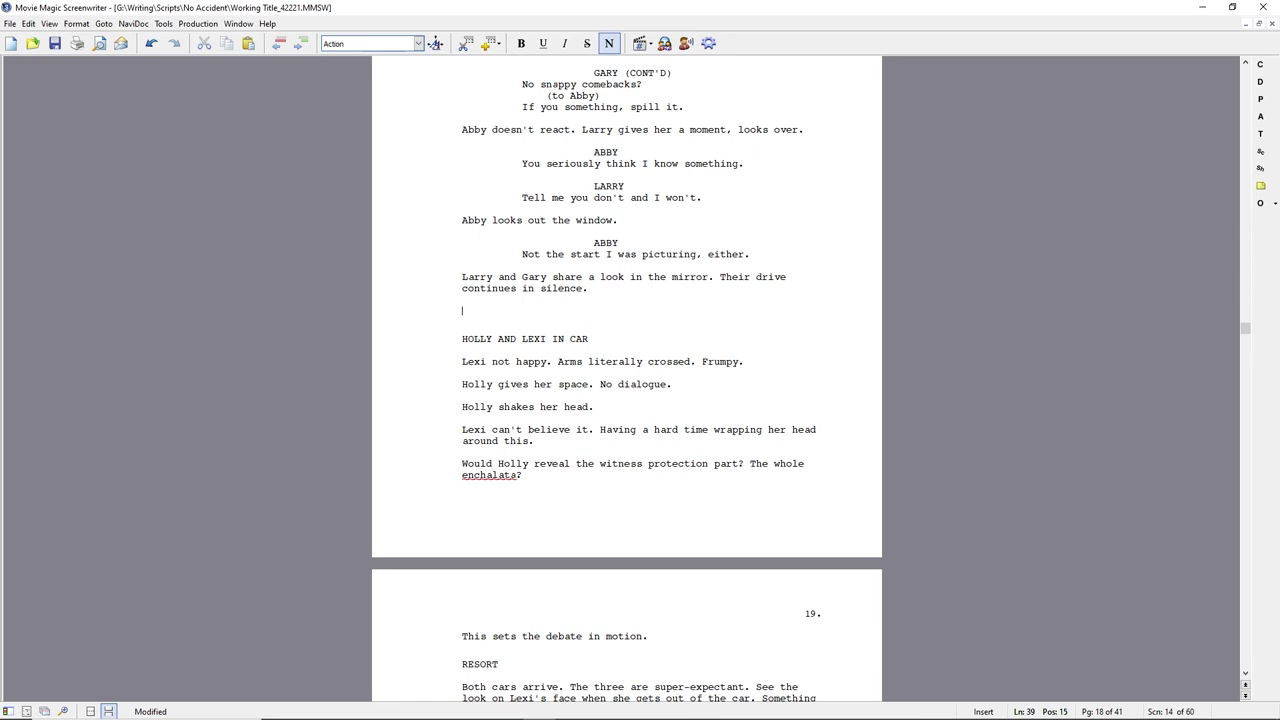
key(Return)
text(eRACE TRACKI PLACE - DAY)
key(Return)
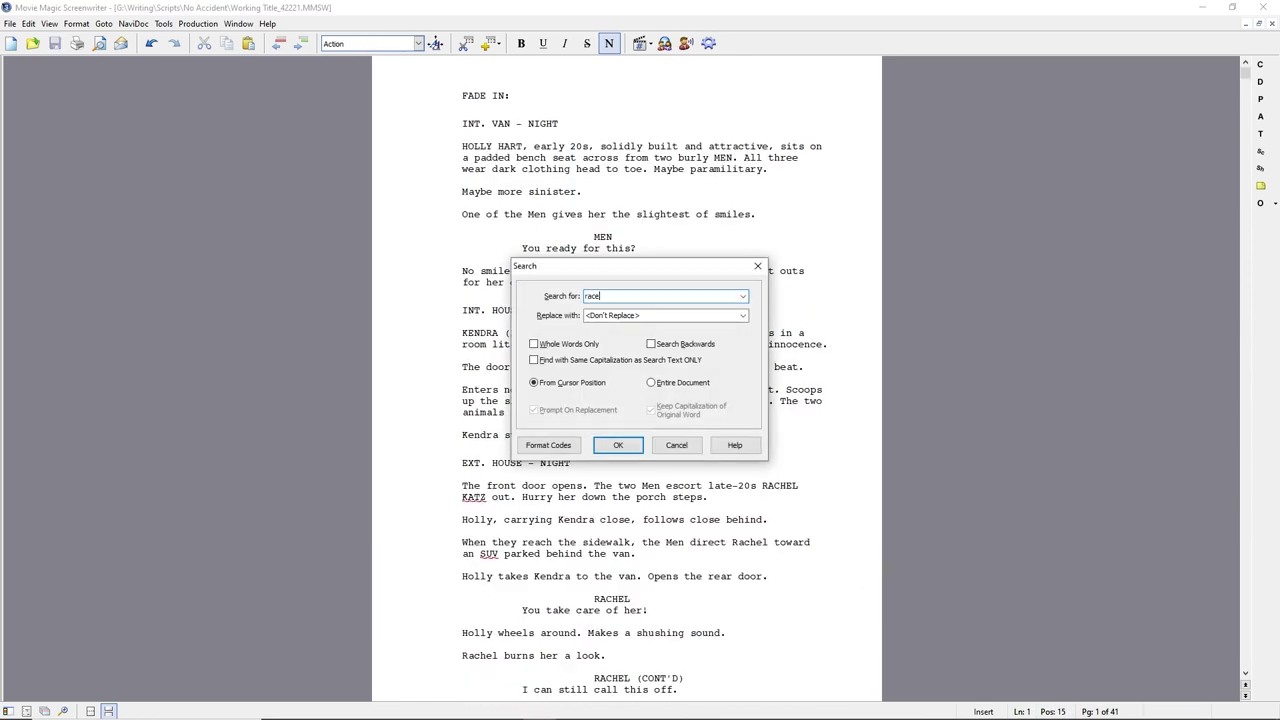
Search the script for "race" and "cart" to locate the mention of the racing venue
key(Return)
key(Return)
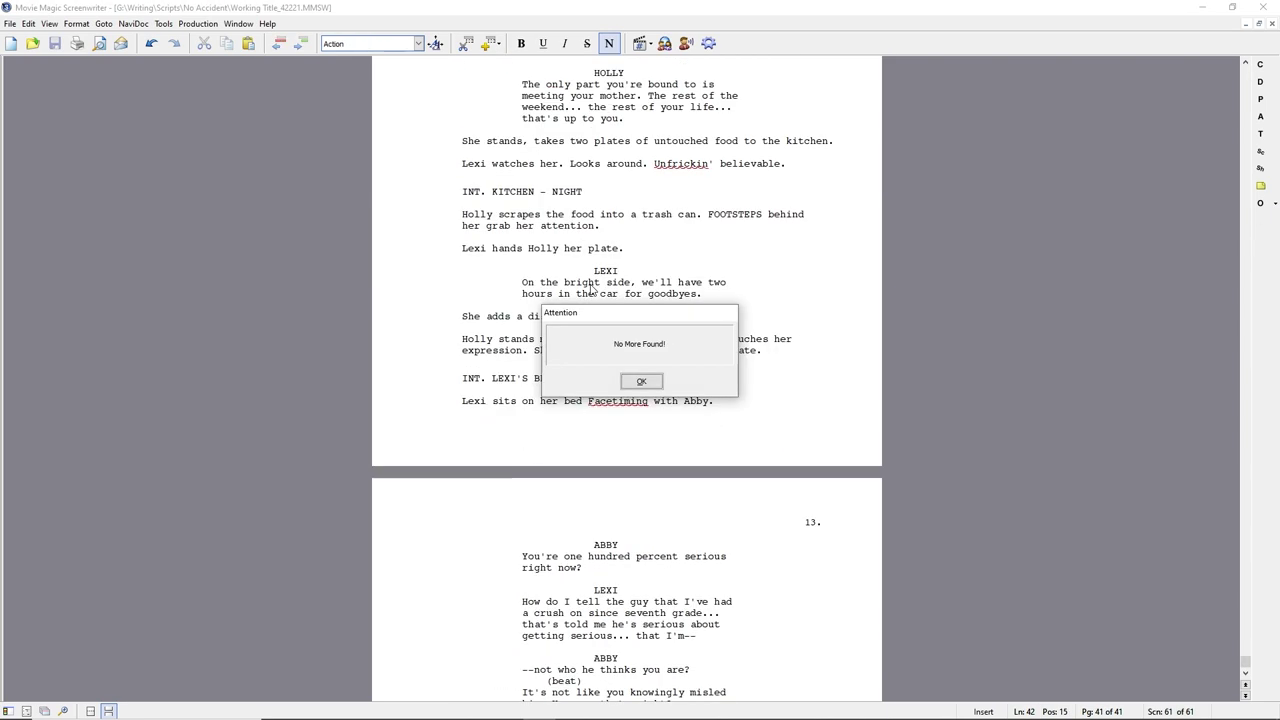
key(Return)
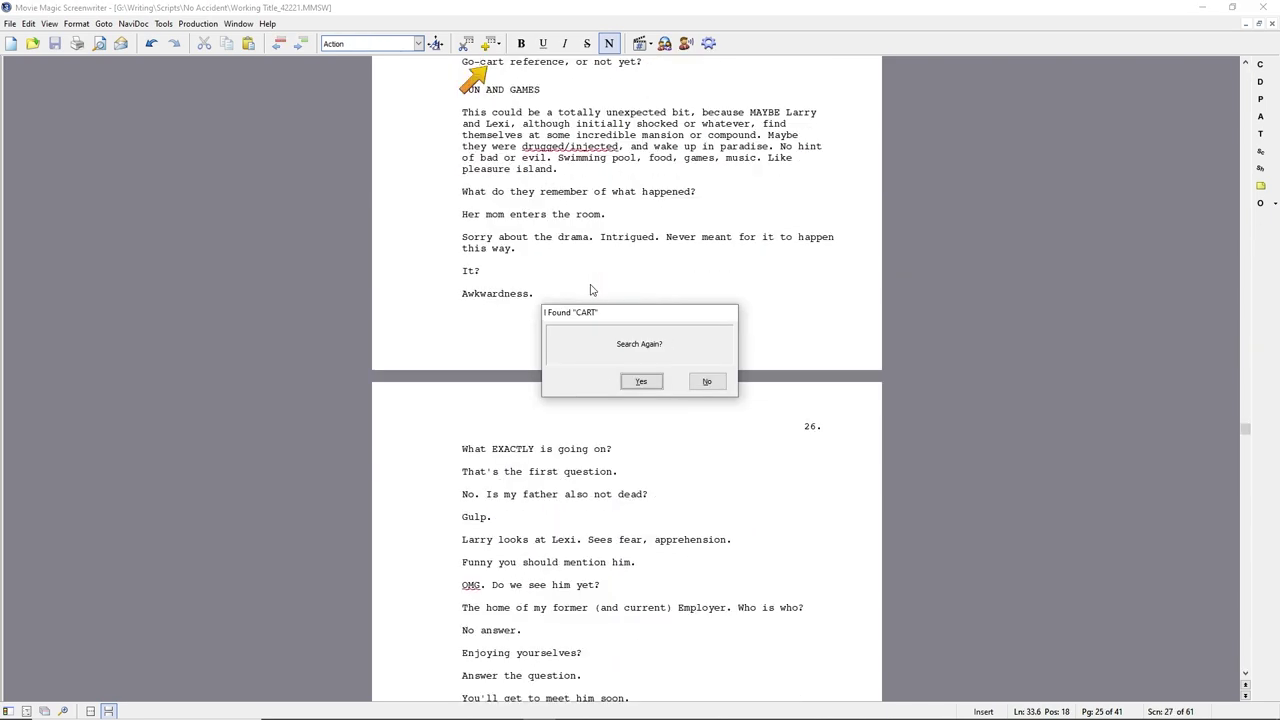
key(Return)
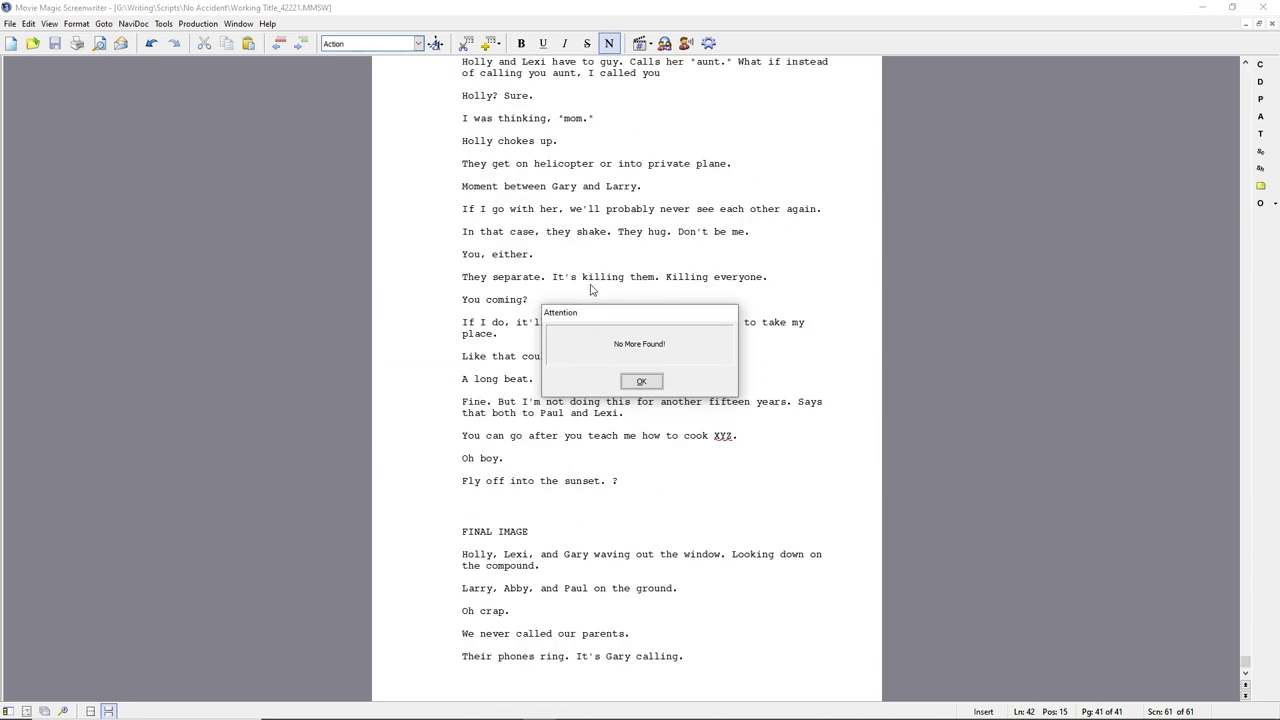
key(Return)
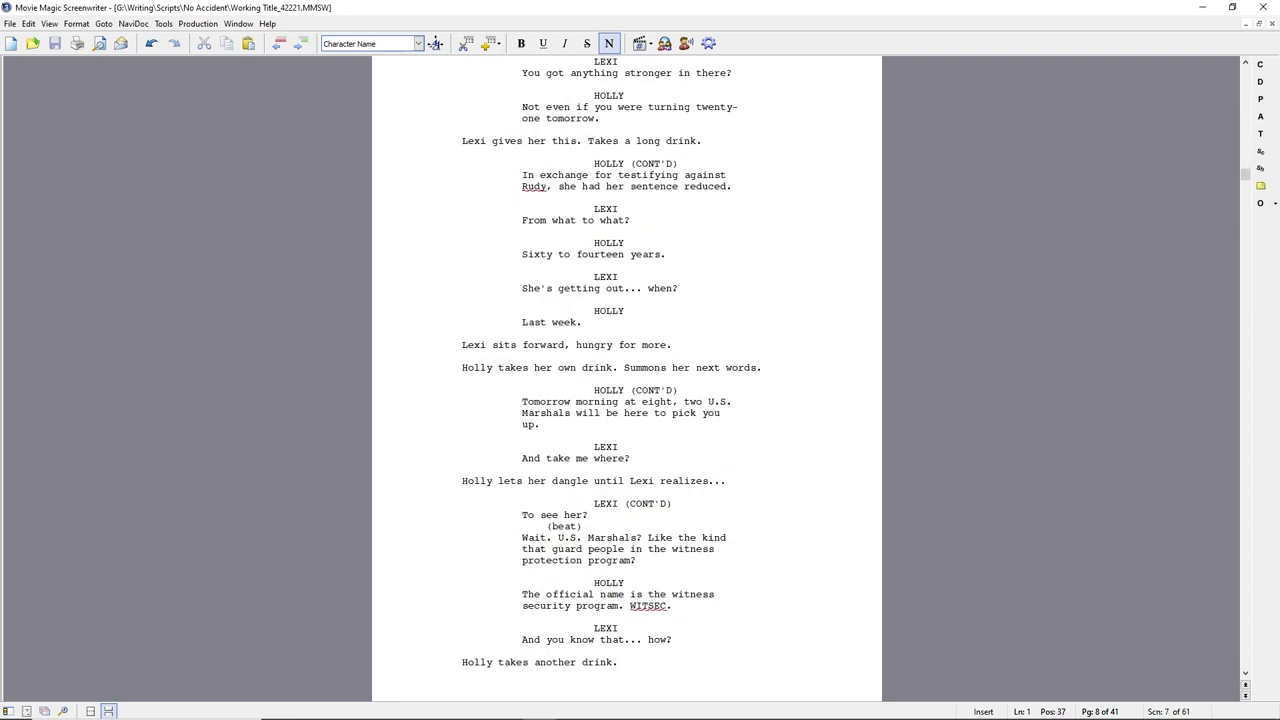
Read through Holly and Lexi's conversation for the racing venue's name, and return to the new race track scene heading
key(Page_Down)
key(Page_Down)
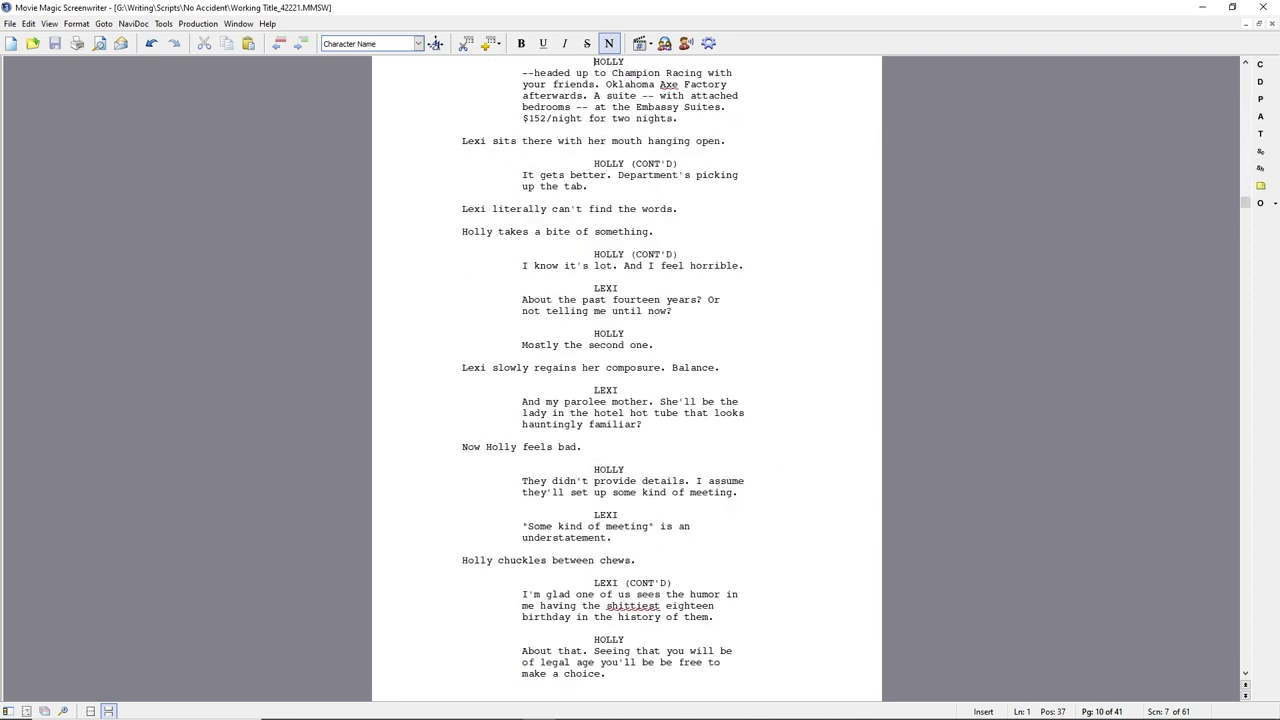
key(Page_Down)
key(Page_Down)
key(Page_Down)
key(Page_Down)
key(Page_Down)
key(Page_Down)
key(Page_Down)
key(Page_Down)
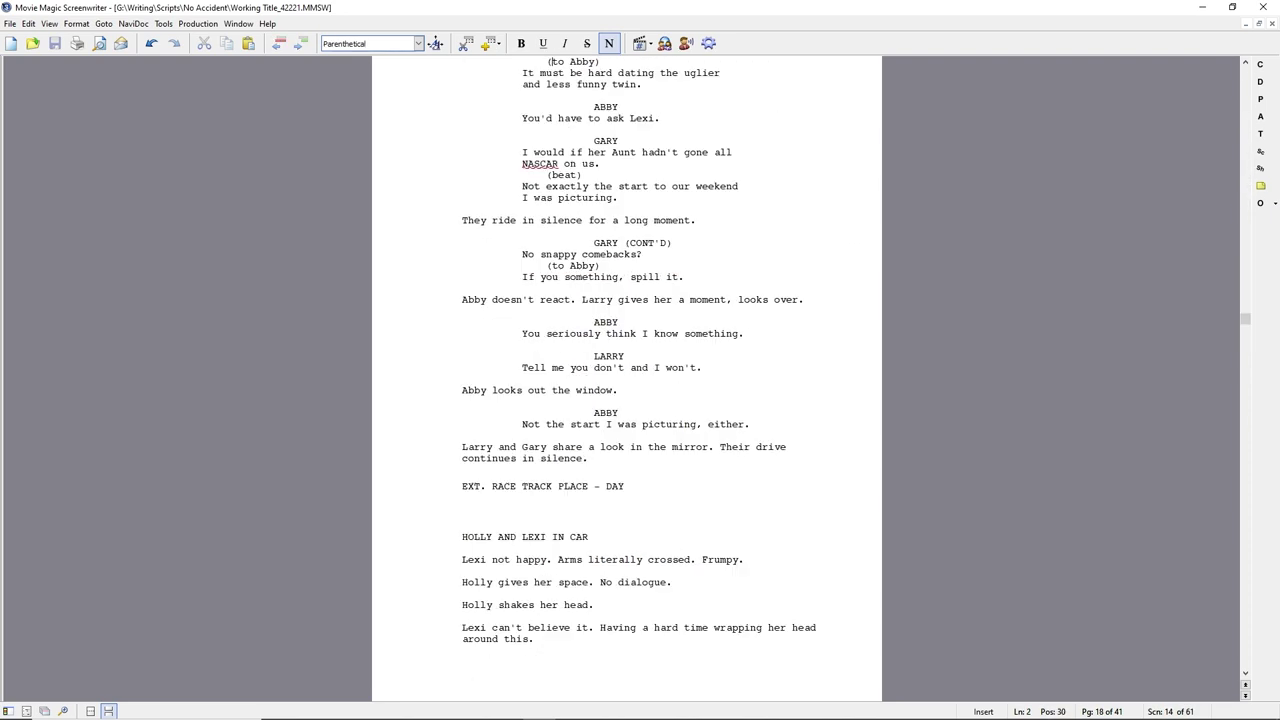
Change the race track scene heading to "EXT. CHAMPION RACING - DAY"
click(494, 486)
text(CHAMPION RACING)
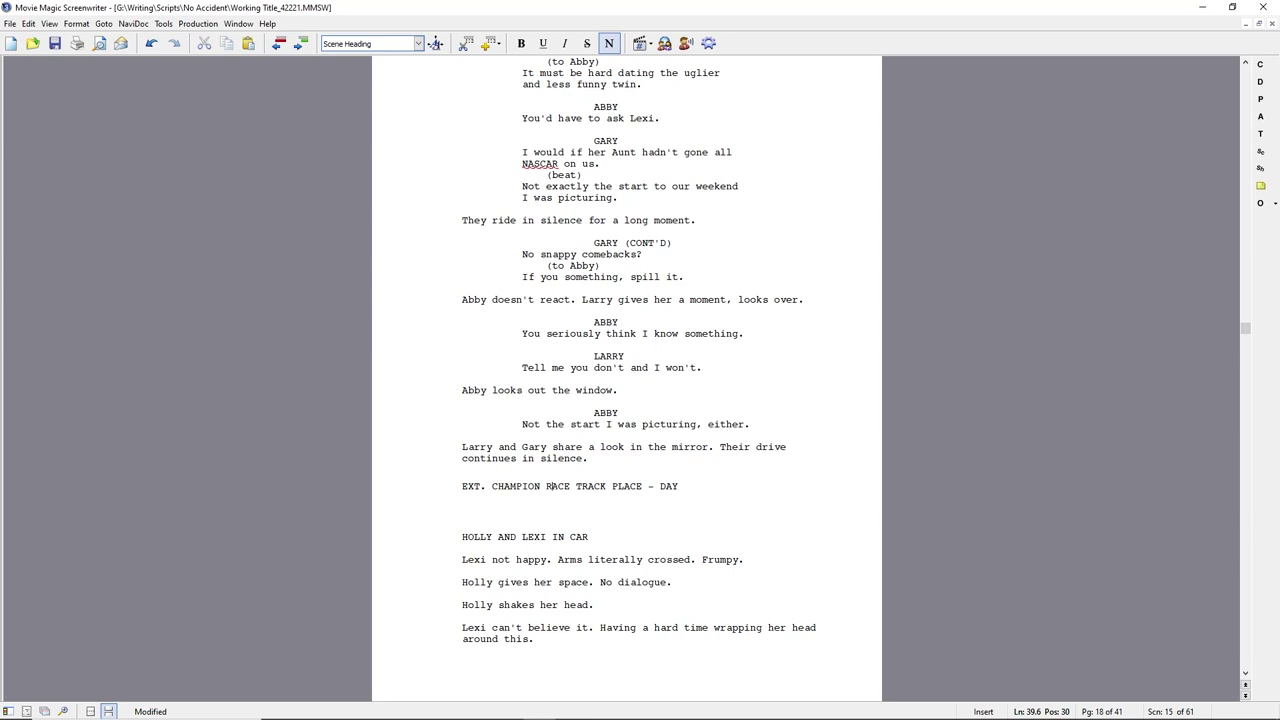
key(Delete)
key(ctrl+shift+Right)
key(ctrl+shift+Right)
key(ctrl+shift+Right)
key(Delete)
Write the scene's opening action line: "A 7/10th-mile track with a long straightaway and several tight turns."
text(An)
key(alt+Tab)
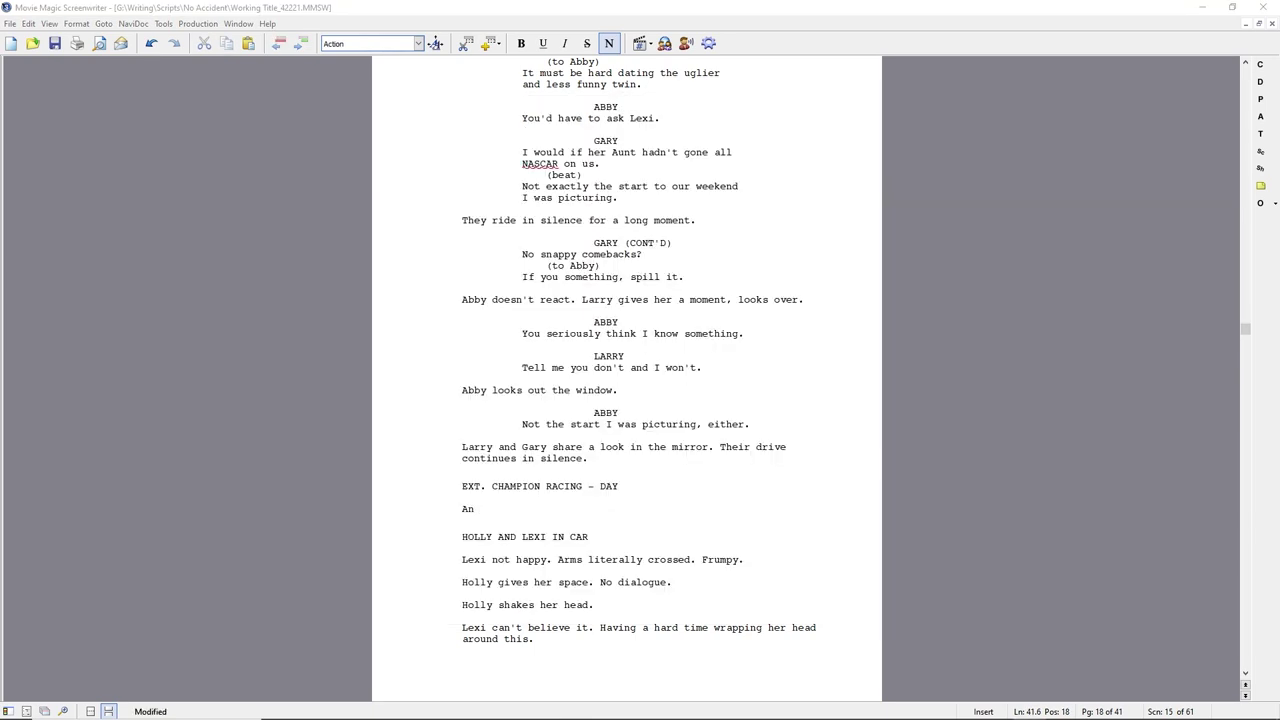
key(alt+Tab)
key(BackSpace)
key(BackSpace)
text(7/10th-)
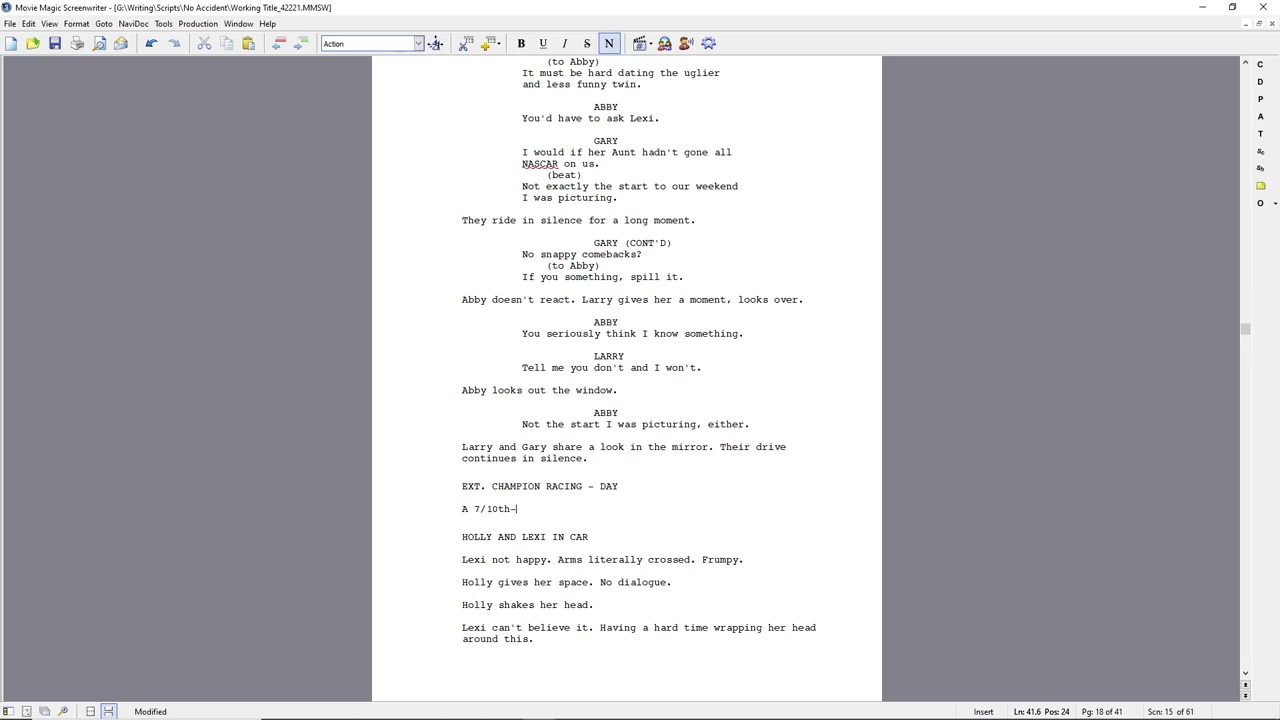
text(mile track with a long straightaway and several tight turns.)
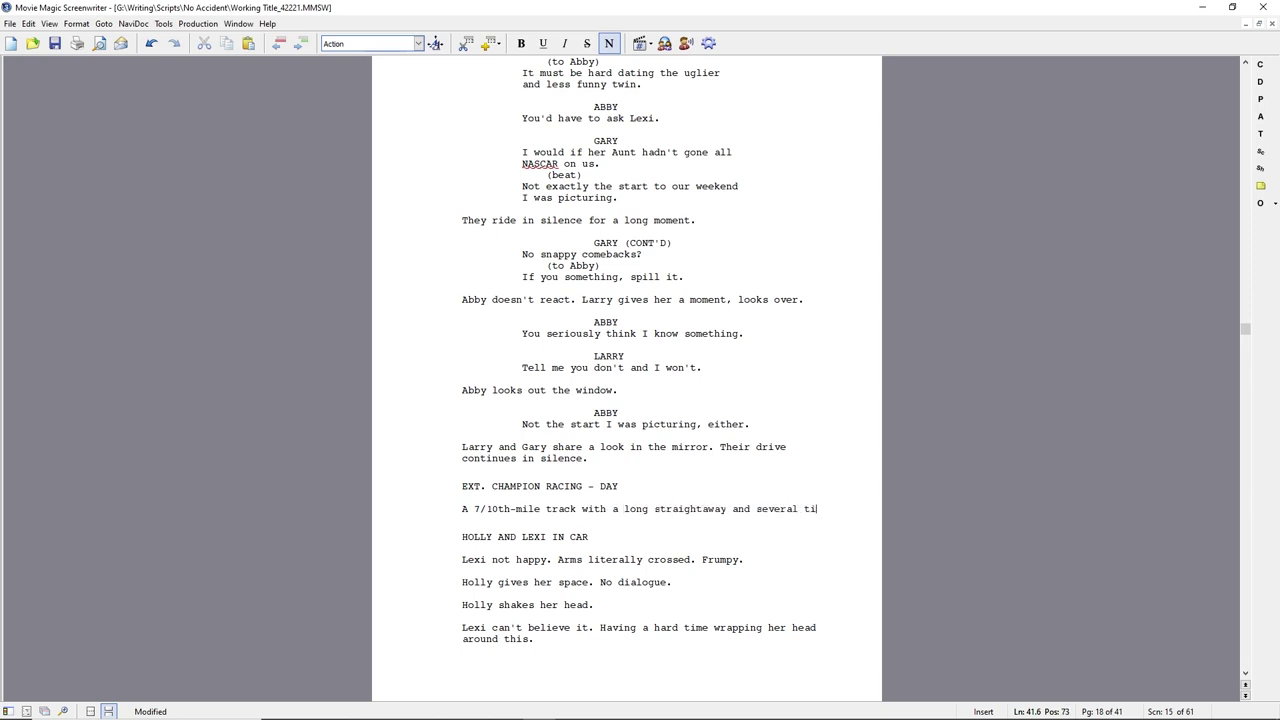
key(alt+Tab)
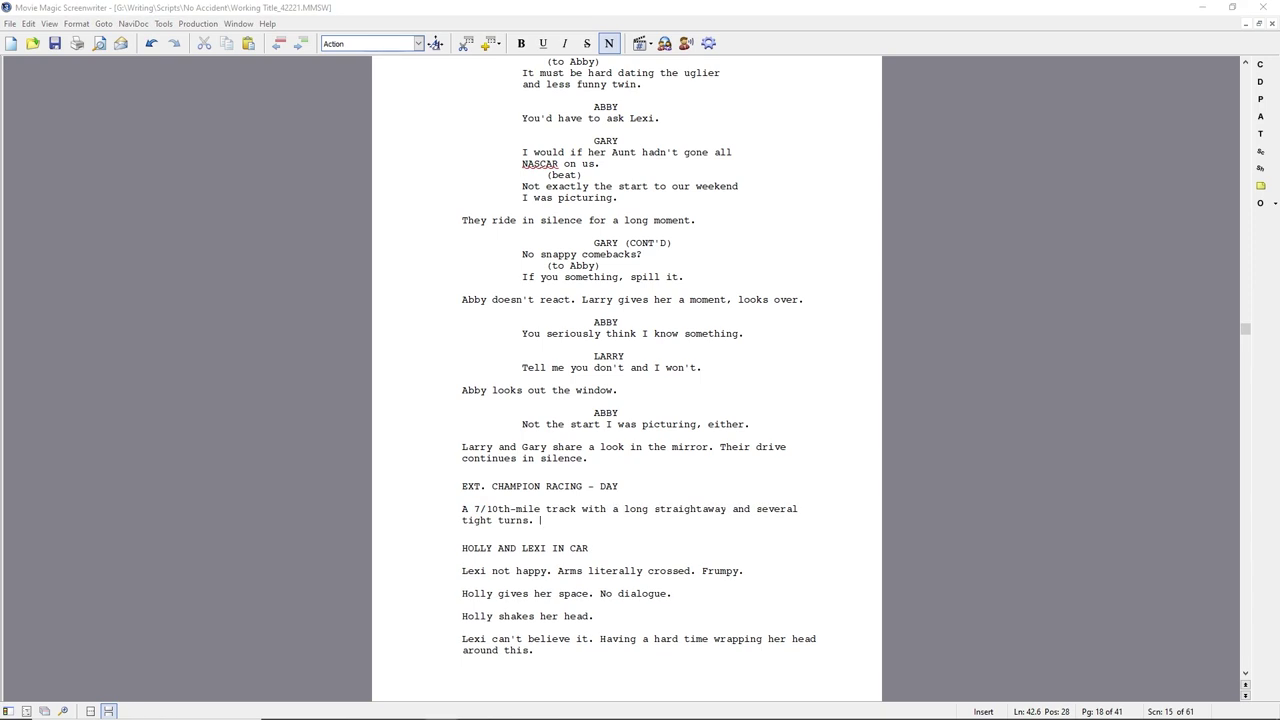
Add the sentence "Serious racing enjoyment." to the end of the track description
key(alt+Tab)
text(Racing for the serious)
key(BackSpace)
key(BackSpace)
key(BackSpace)
key(BackSpace)
key(BackSpace)
key(BackSpace)
key(BackSpace)
key(BackSpace)
key(BackSpace)
key(BackSpace)
key(BackSpace)
key(BackSpace)
key(BackSpace)
key(BackSpace)
key(BackSpace)
key(BackSpace)
key(BackSpace)
key(BackSpace)
key(BackSpace)
key(BackSpace)
text(Serious racing enjoyment.)
Write the next action paragraph: "Holly's SUV pulls into a dusty parking lot. Parks. Holly and Lexi get out. Look around."
key(Return)
text(Holly's SUV pulls into a dusty parking lot.)
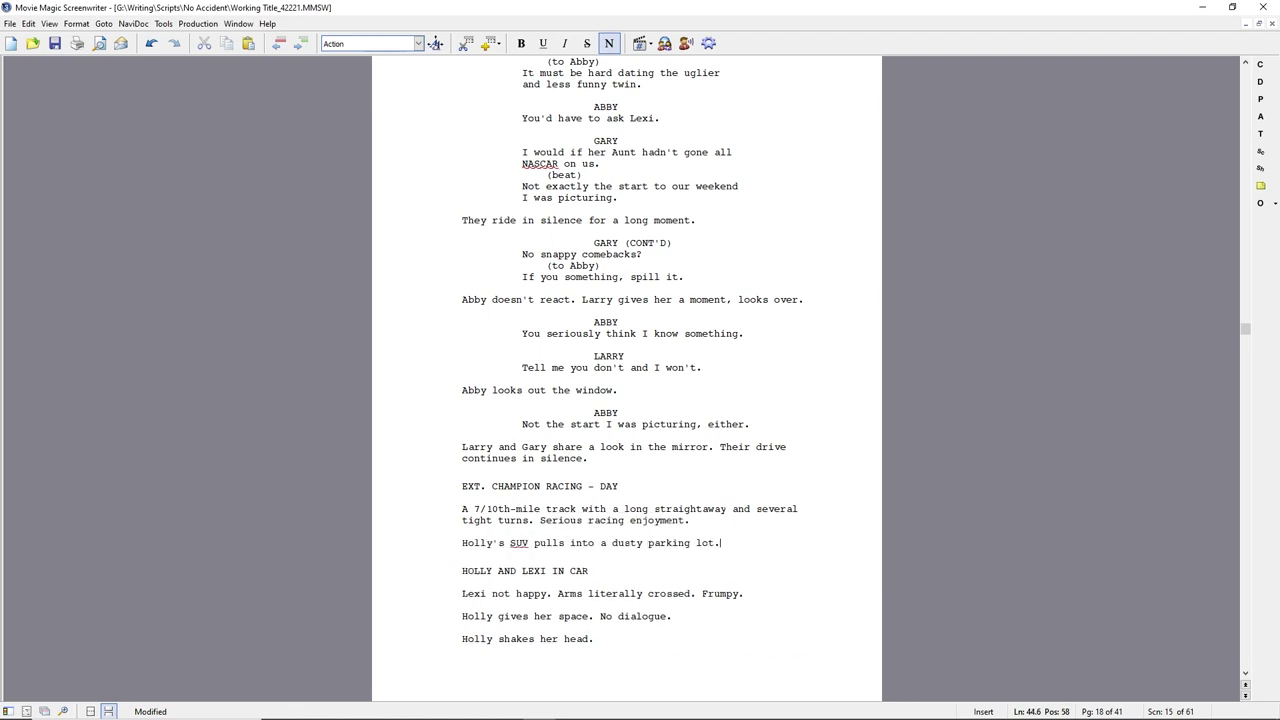
text( Parks. Holly and Lexi get out. Look around.)
Add Lexi's dialogue: "I'd invite you to race with us, but I'm afraid you'd embarrass all of us."
key(Return)
text(LEXI)
key(Return)
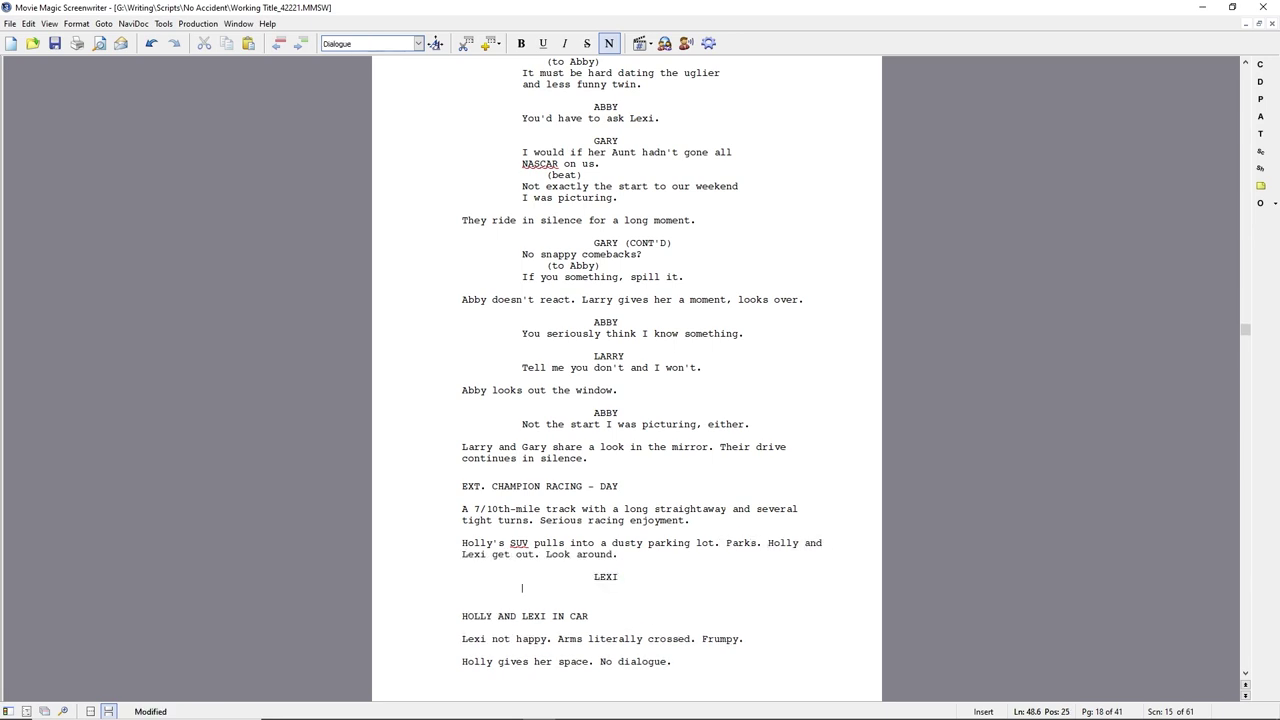
text(I'd invite you to race with us, but I'm afraid you'd embarrass la)
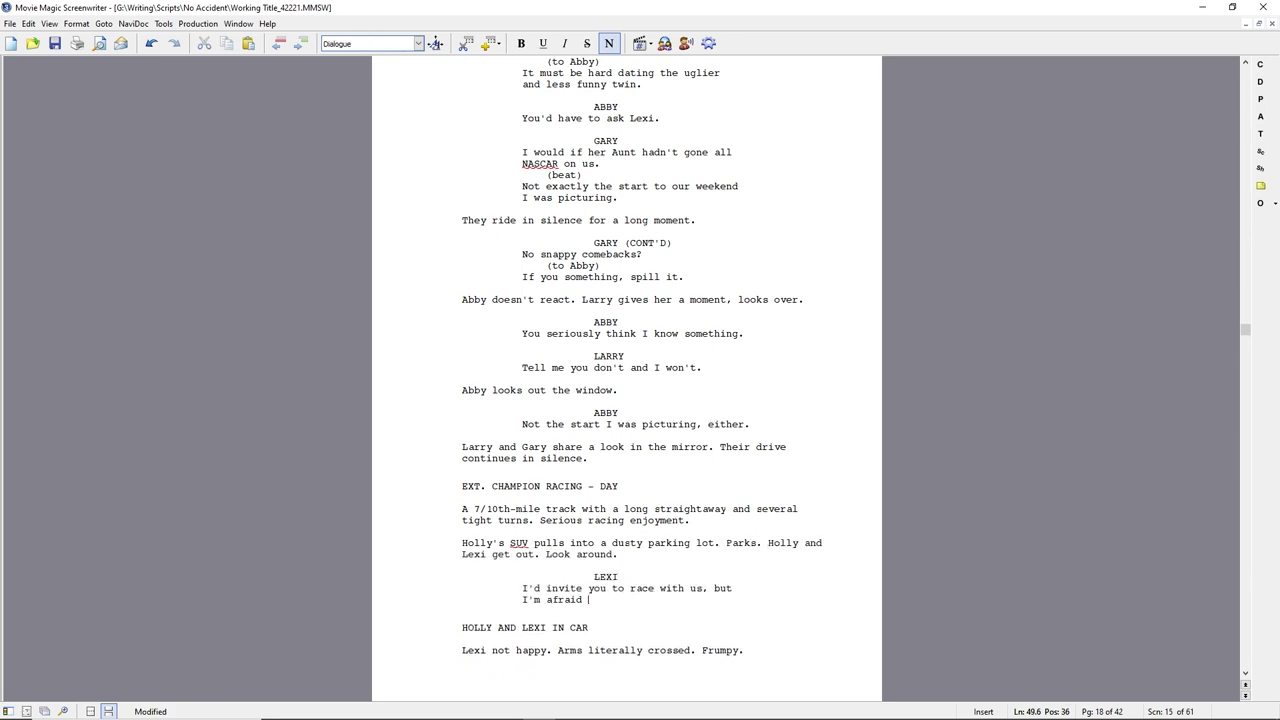
key(BackSpace)
key(BackSpace)
text(all of us.)
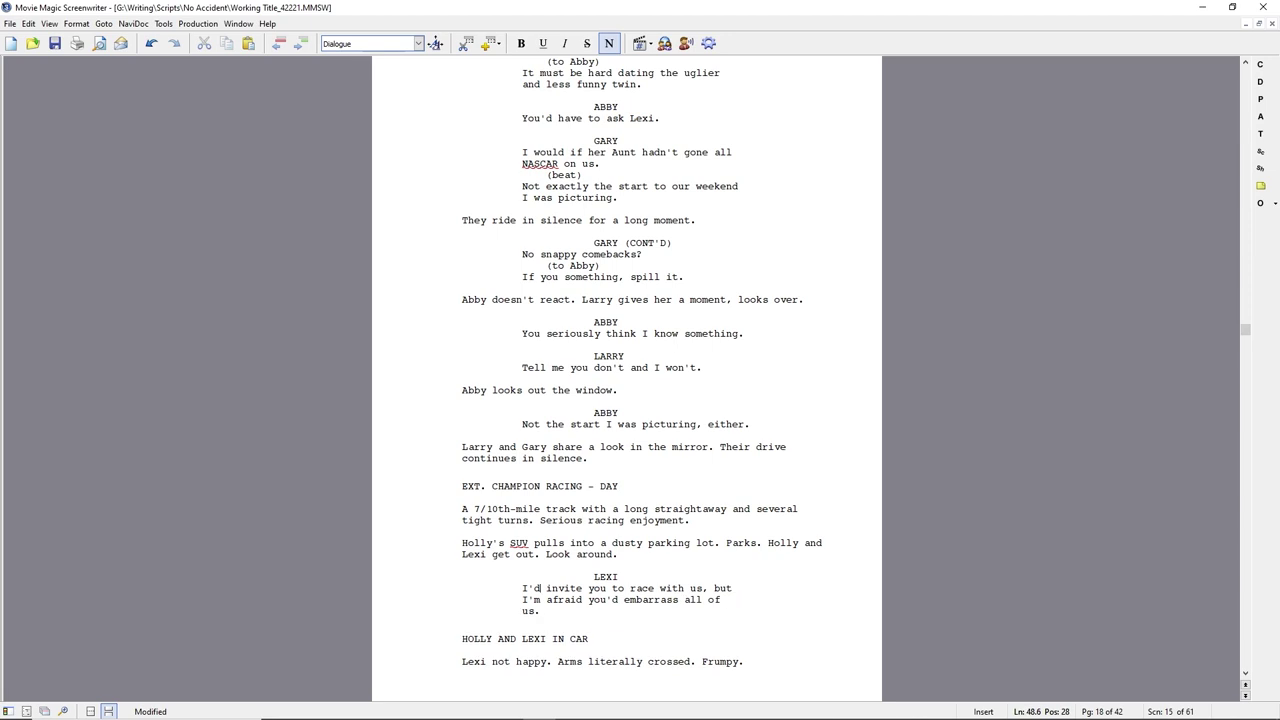
Shorten Lexi's line to "I'd invite you to race, but you just did."
mouse_move(660, 589)
mouse_down()
mouse_move(702, 589)
mouse_move(682, 600)
mouse_up()
key(BackSpace)
key(BackSpace)
text(you just did.)
Add Holly's reply "Then you'd better not invite me to throw axes against you, either." and begin Lexi's answer with "Maybe you c"
key(Return)
text(HOLLY)
key(Return)
text(Then you'd better not invite me to throw aex)
key(BackSpace)
key(BackSpace)
text(xes against you, either.)
key(Tab)
key(Return)
text(Maybe you c)
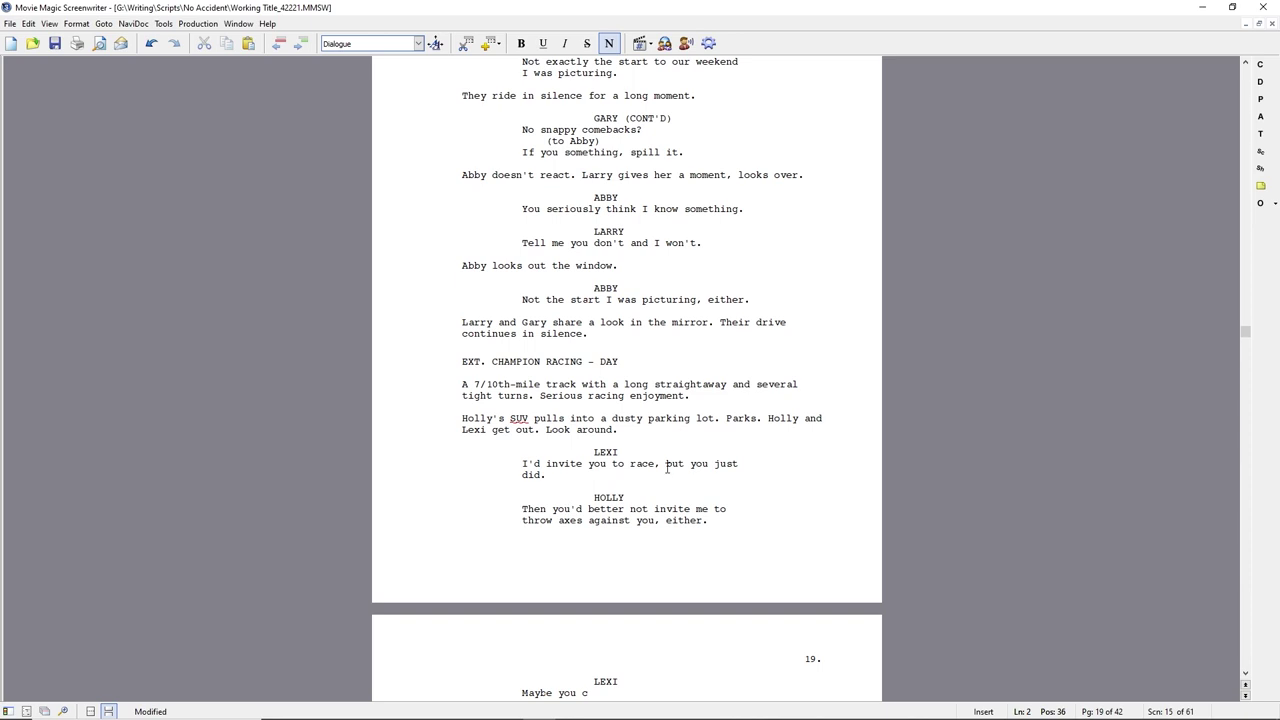
End Lexi's race line with "you just proved you'd wipe the floor with us." and cut "against you" from Holly's reply
double_click(541, 475)
text(proved you'd wipe the floor with us.)
drag(588, 520, 654, 520)
key(BackSpace)
key(BackSpace)
Insert the action line "A chuckle from Lexi." after Holly's reply, followed by a Lexi character cue
drag(594, 682, 588, 693)
key(BackSpace)
text(A chuckle from Lexi.)
key(Tab)
text(LEXI)
key(Return)
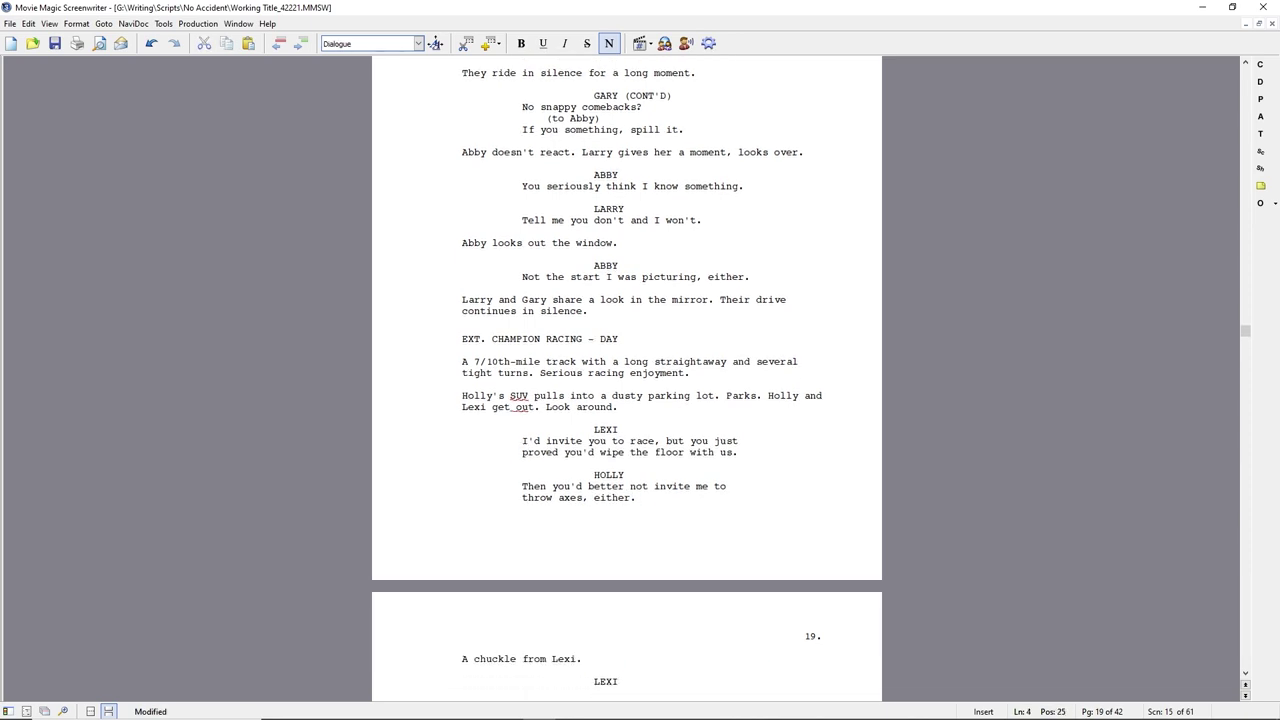
Try openings for Lexi's question, ending with "How've you been able to keep up with your training -- which I'm sure you have to --"
text(You obviously couldn't have done much when I)
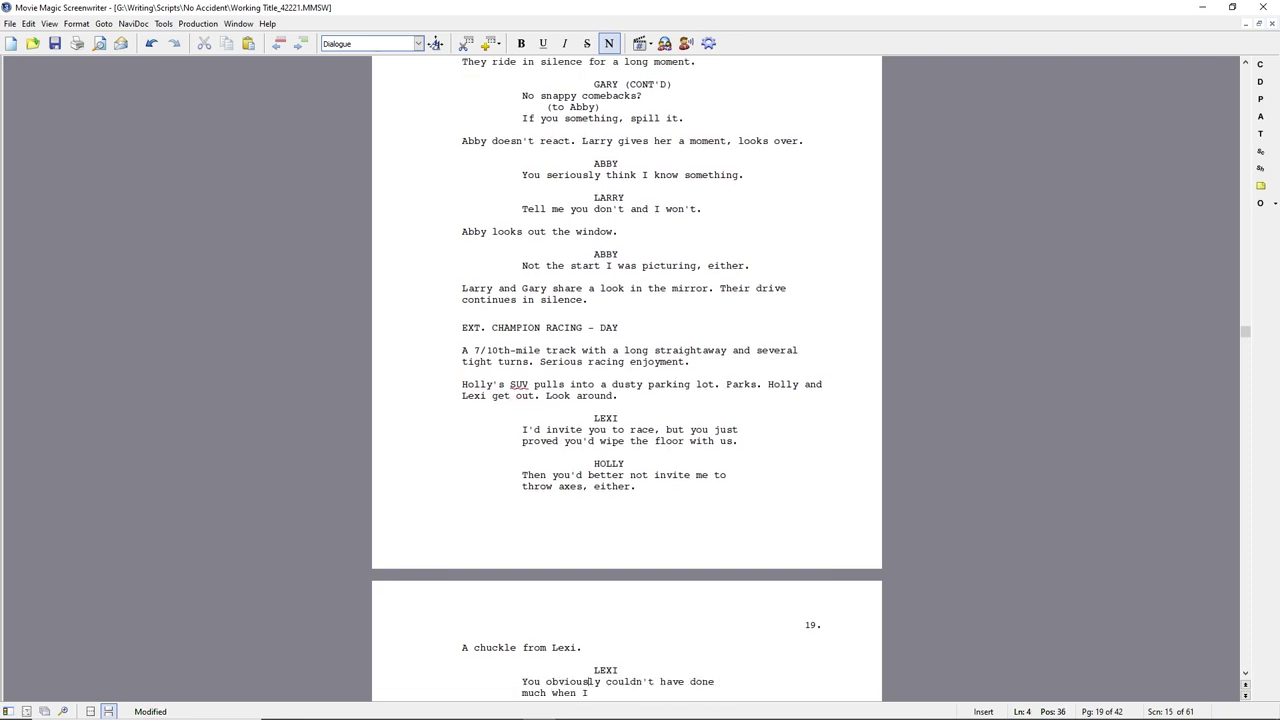
key(shift+Up)
key(shift+Home)
text(How old was I before you could)
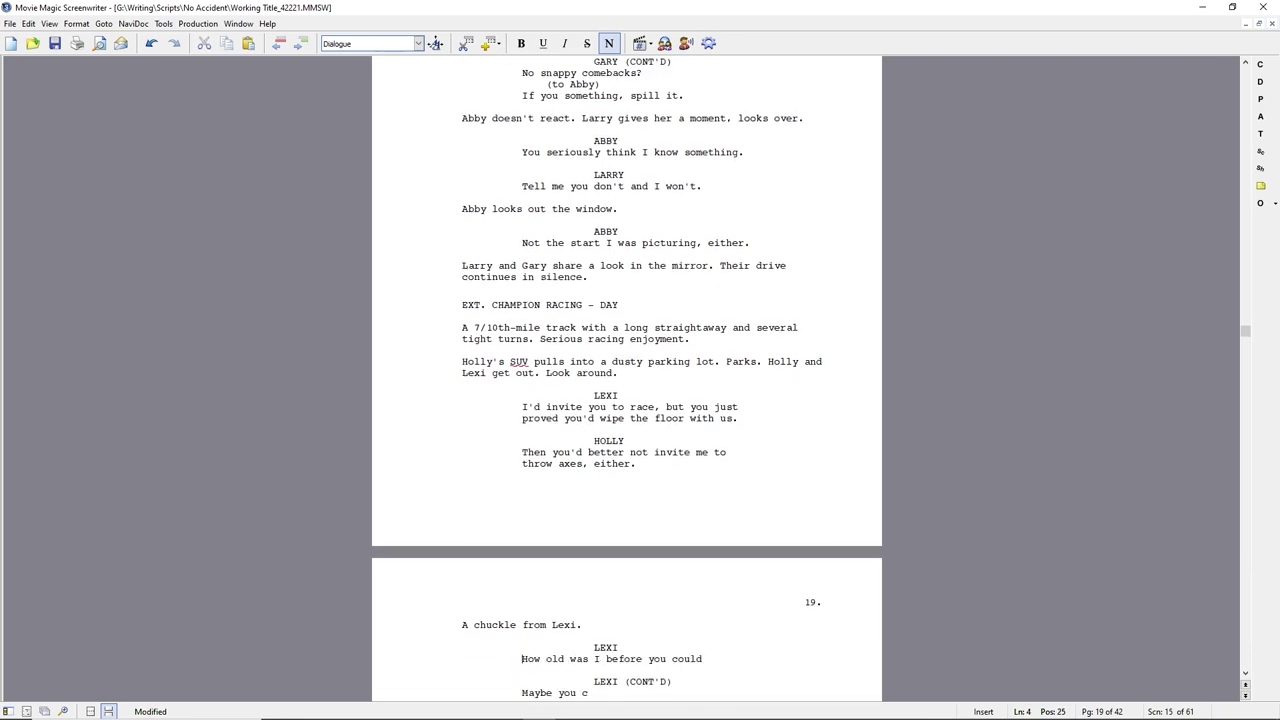
key(shift+Home)
key(BackSpace)
text(How've you been able to keep u)
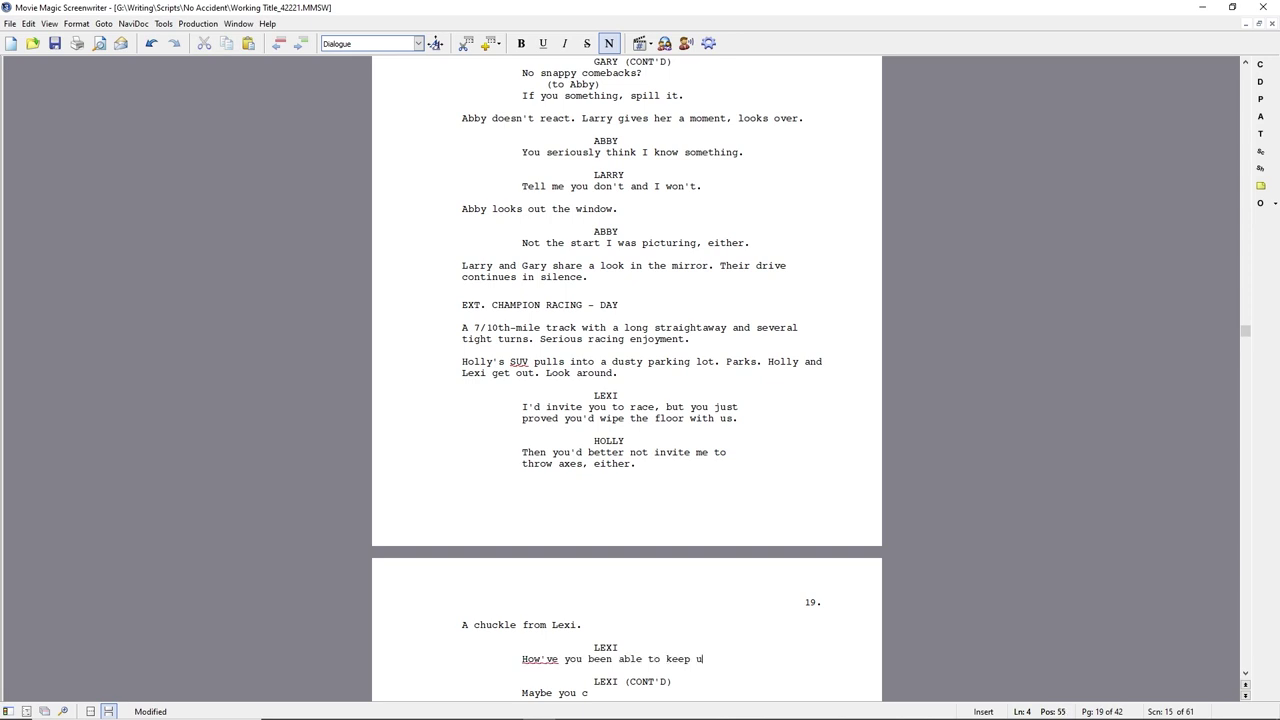
text(p with your training)
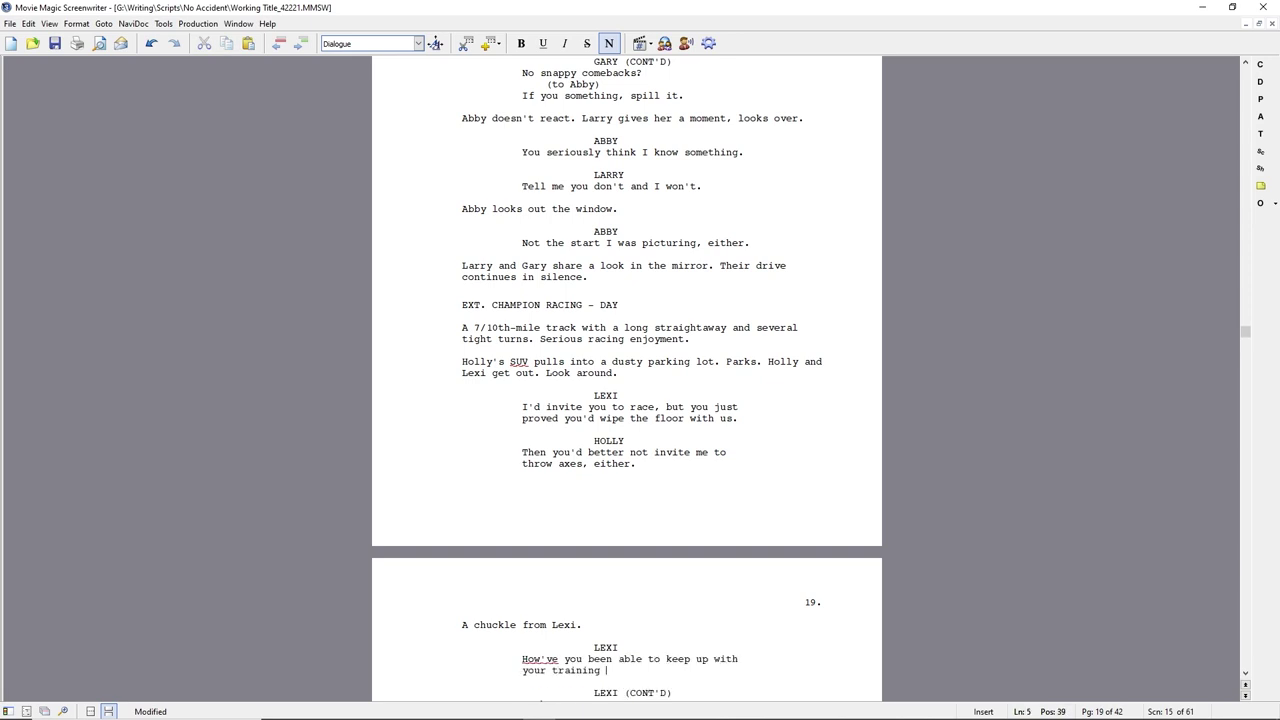
text( -- which I'm sure you have to --)
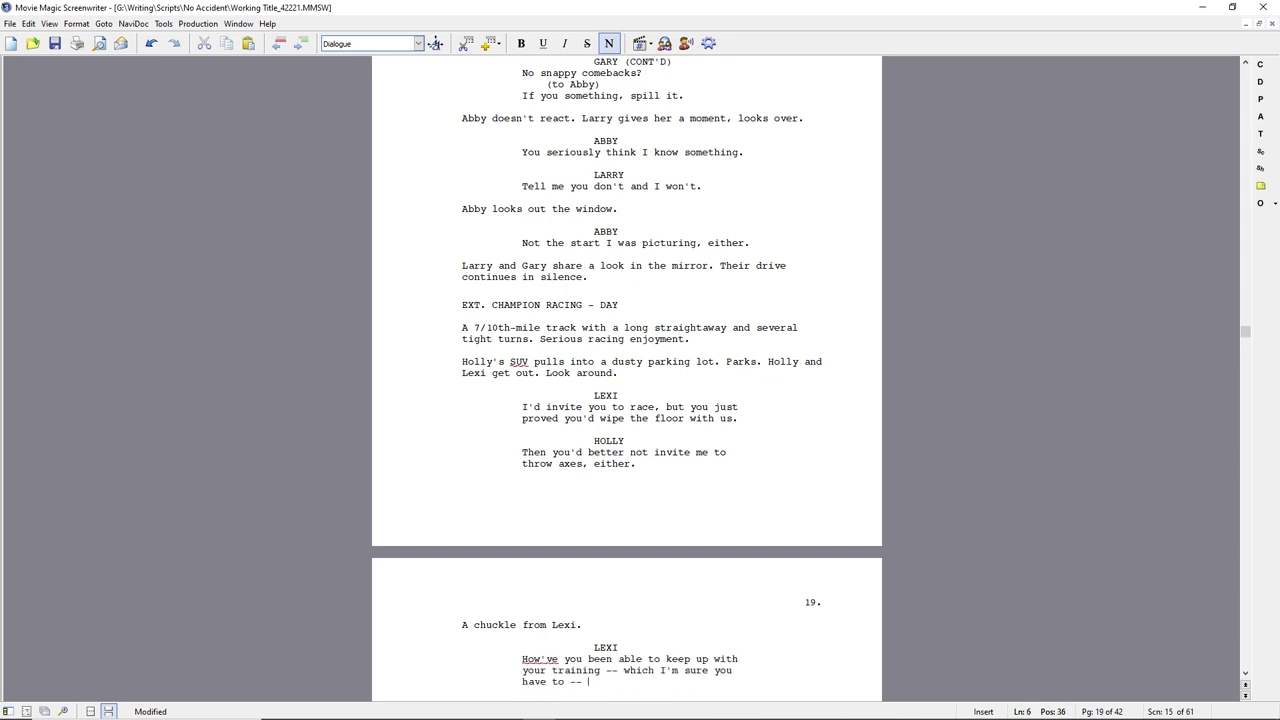
Replace Lexi's draft with "When did you find the time to keep up with your training?" and add a Holly cue below it
key(ctrl+shift+Left)
key(ctrl+shift+Left)
key(ctrl+shift+Left)
key(ctrl+shift+Left)
key(ctrl+shift+Left)
key(ctrl+shift+Left)
key(ctrl+shift+Left)
key(ctrl+shift+Left)
key(Left)
key(Up)
key(Home)
key(shift+Down)
key(shift+Down)
key(shift+End)
text(When did you find the time to keep up with your training?)
key(Tab)
text(HOLLY)
key(Return)
Extend Lexi's question with "I could count on one hand the number of times you weren't there when I got off the bus."
key(Up)
key(Up)
key(End)
text(Every)
key(BackSpace)
key(BackSpace)
key(BackSpace)
key(BackSpace)
key(BackSpace)
text(I could count on one hand the number of times you weren't there when I got hom)
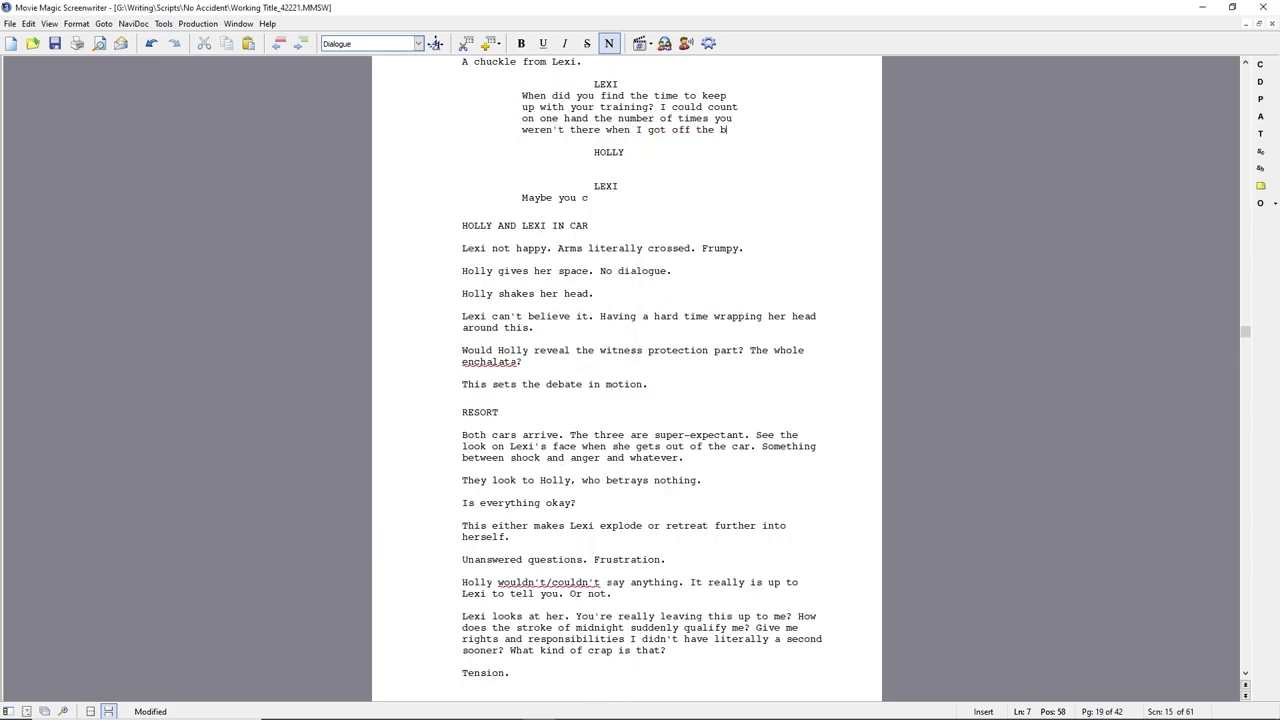
text(bus.)
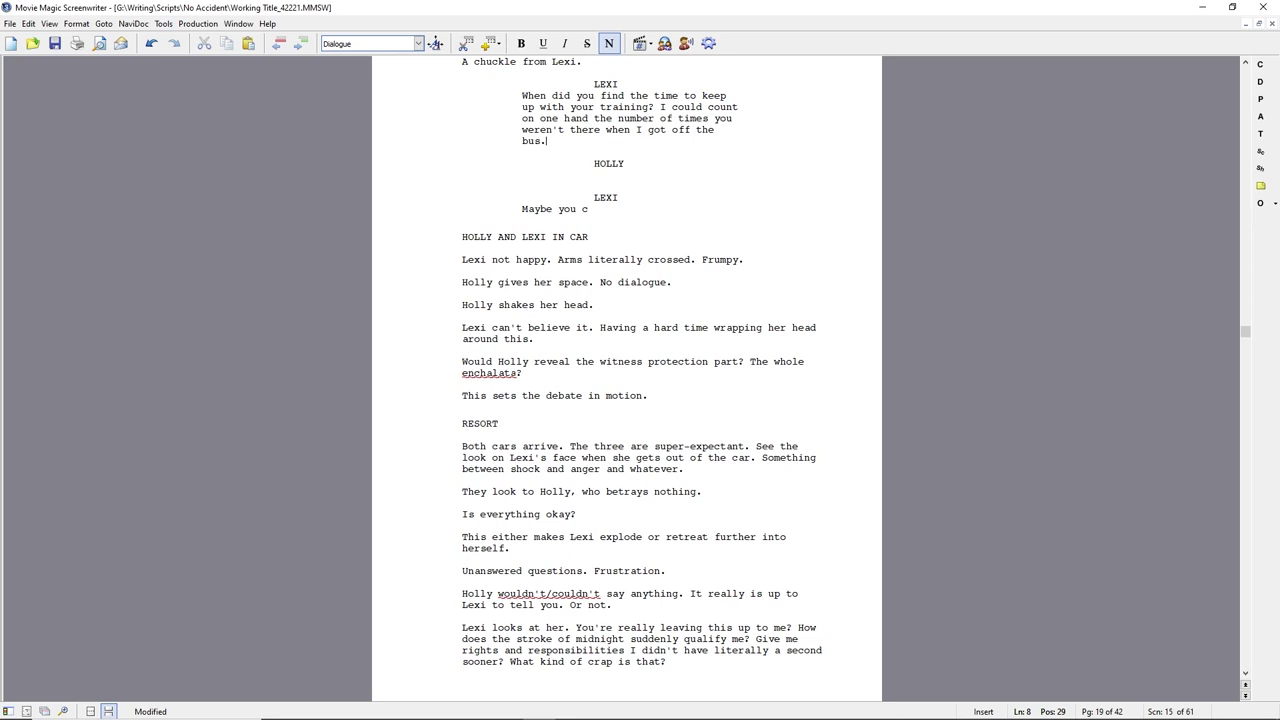
Change "find the time" to "have time" in Lexi's training question
key(ctrl+shift+Right)
key(ctrl+shift+Right)
text(have)
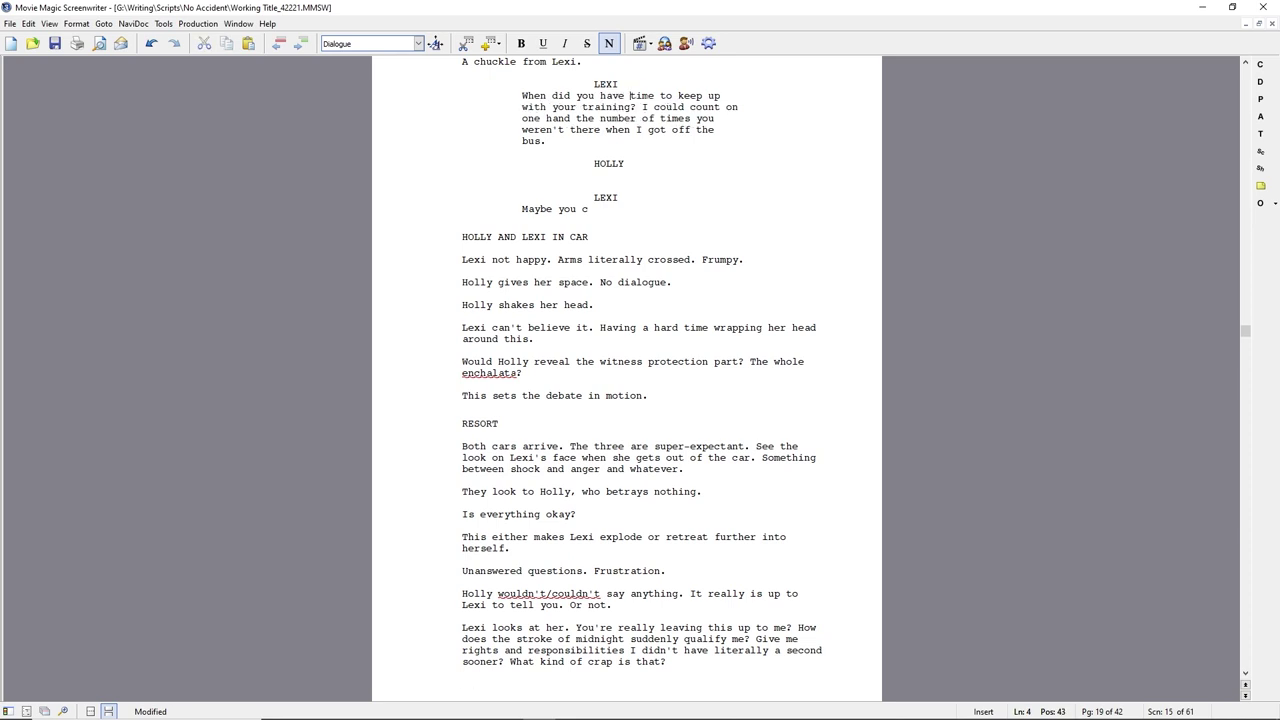
Write Holly's reply "It wasn't easy." and Lexi's response "Which parts? Or all of it?", followed by another Holly cue
key(ctrl+Down)
key(ctrl+Down)
text(It wasn't easy.)
key(Return)
key(Return)
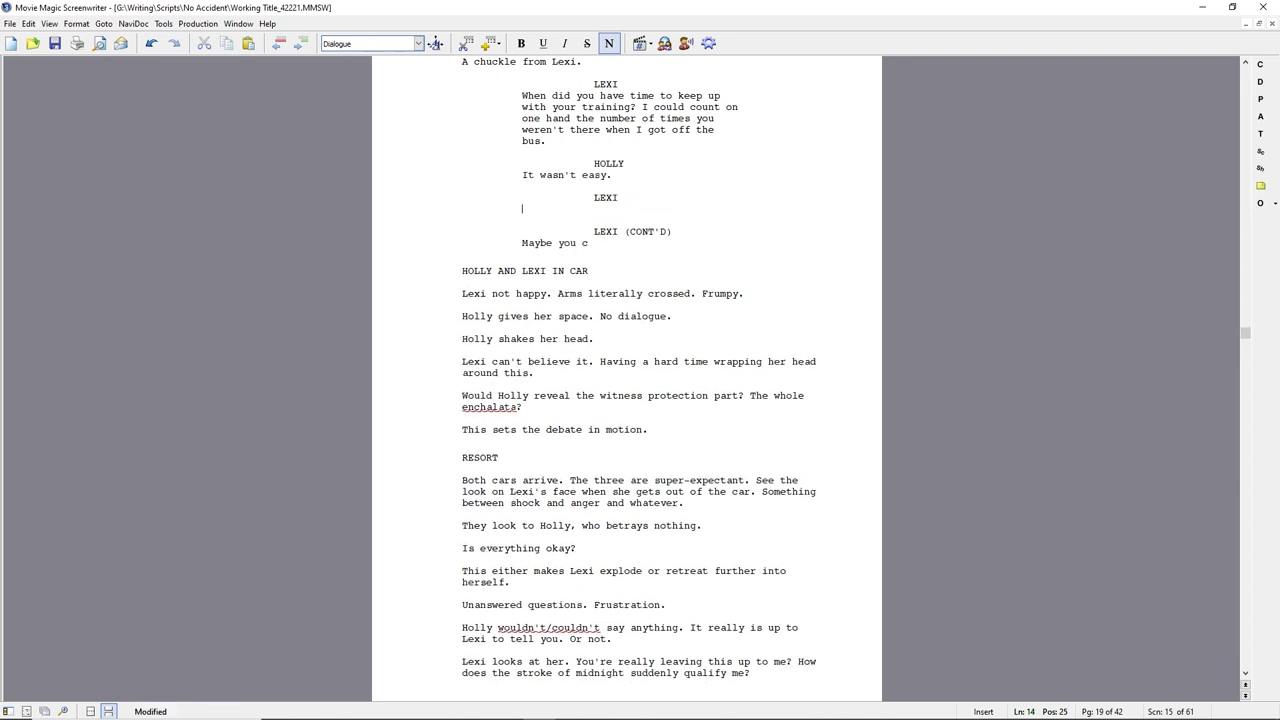
text(Which parts? Or all of it?)
key(Return)
key(Return)
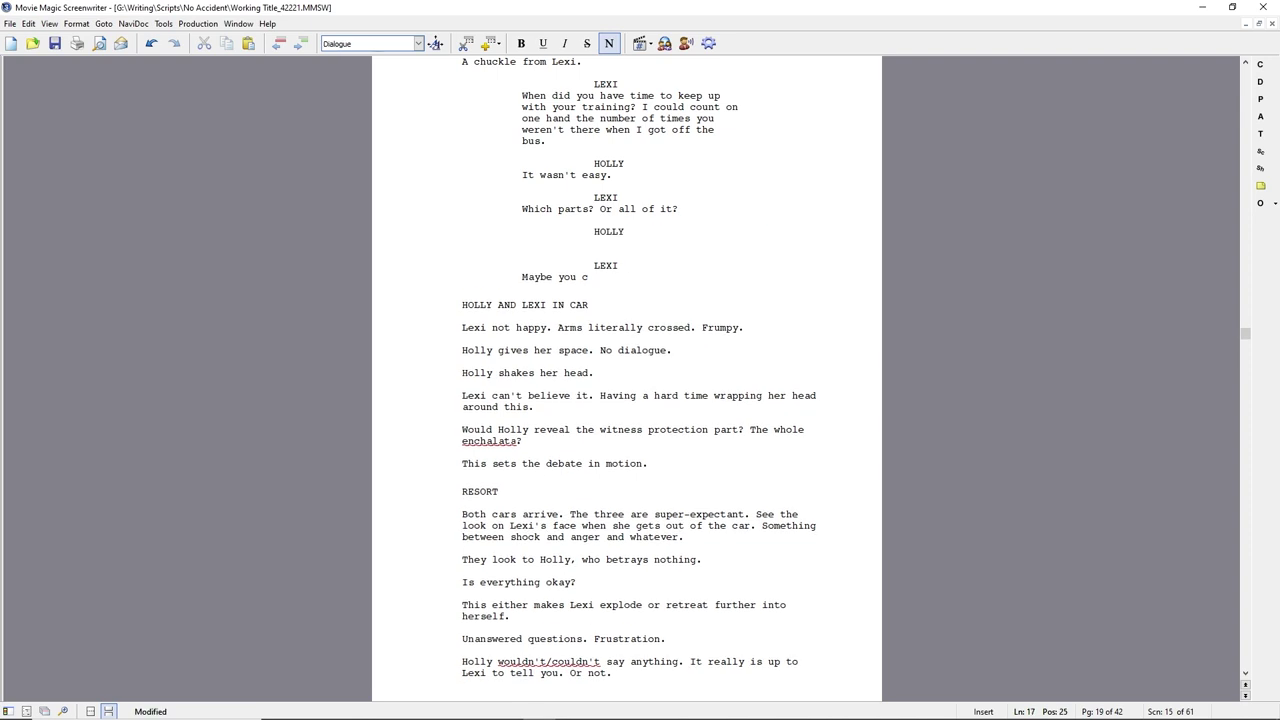
text(No complaints.)
key(shift+Home)
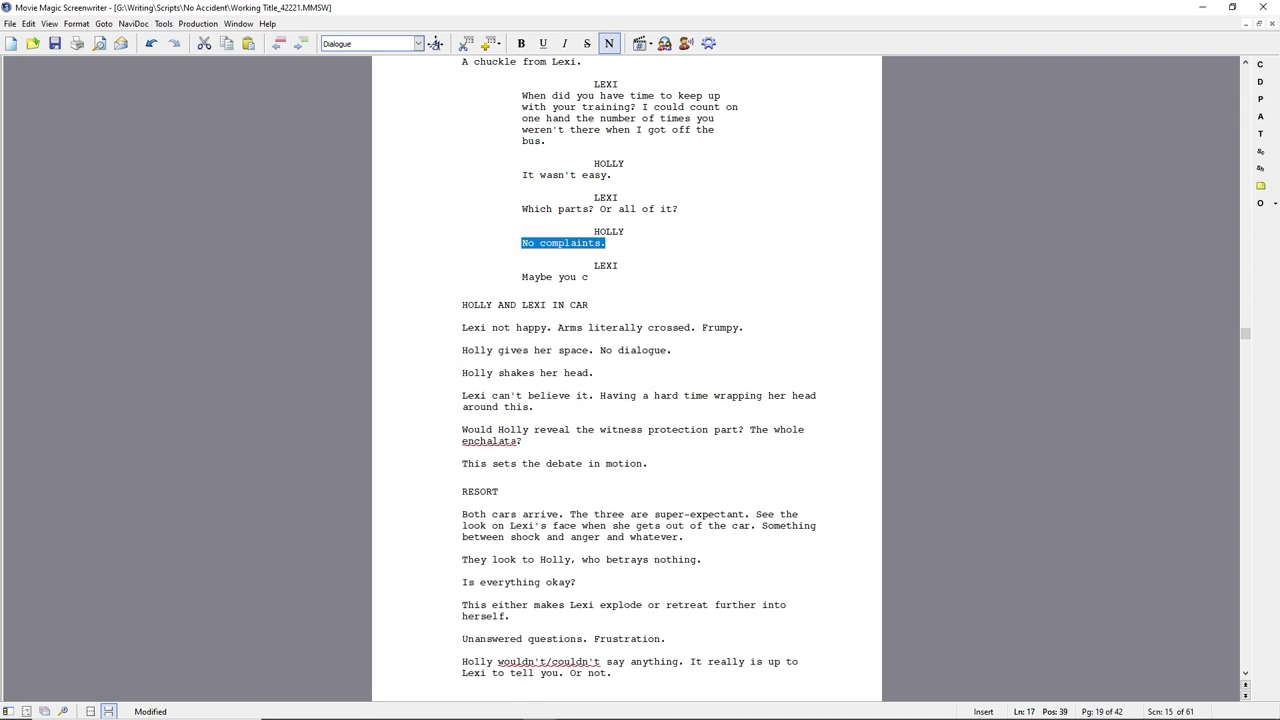
key(Delete)
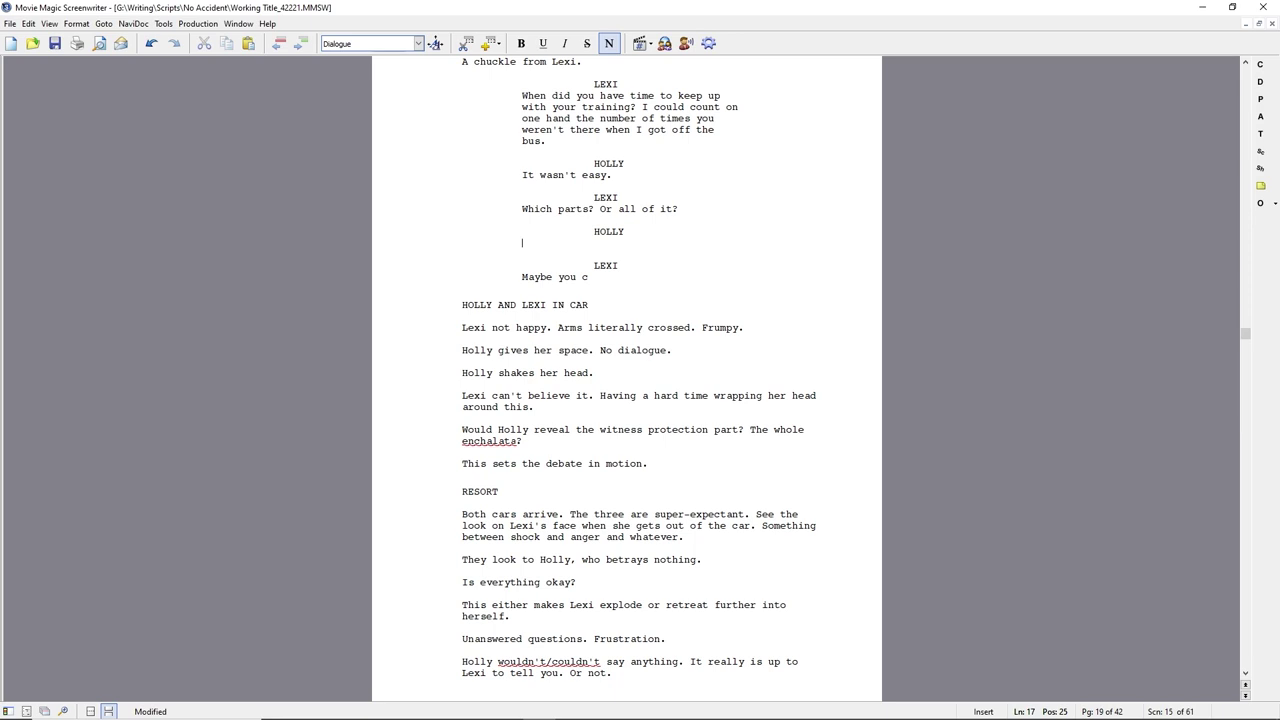
Insert the action "Holly looks off into the distance." and Lexi's line "And yet, you never complained." before Holly's empty cue
key(Return)
text(Holly looks off into the distance.)
key(Return)
text(LEX)
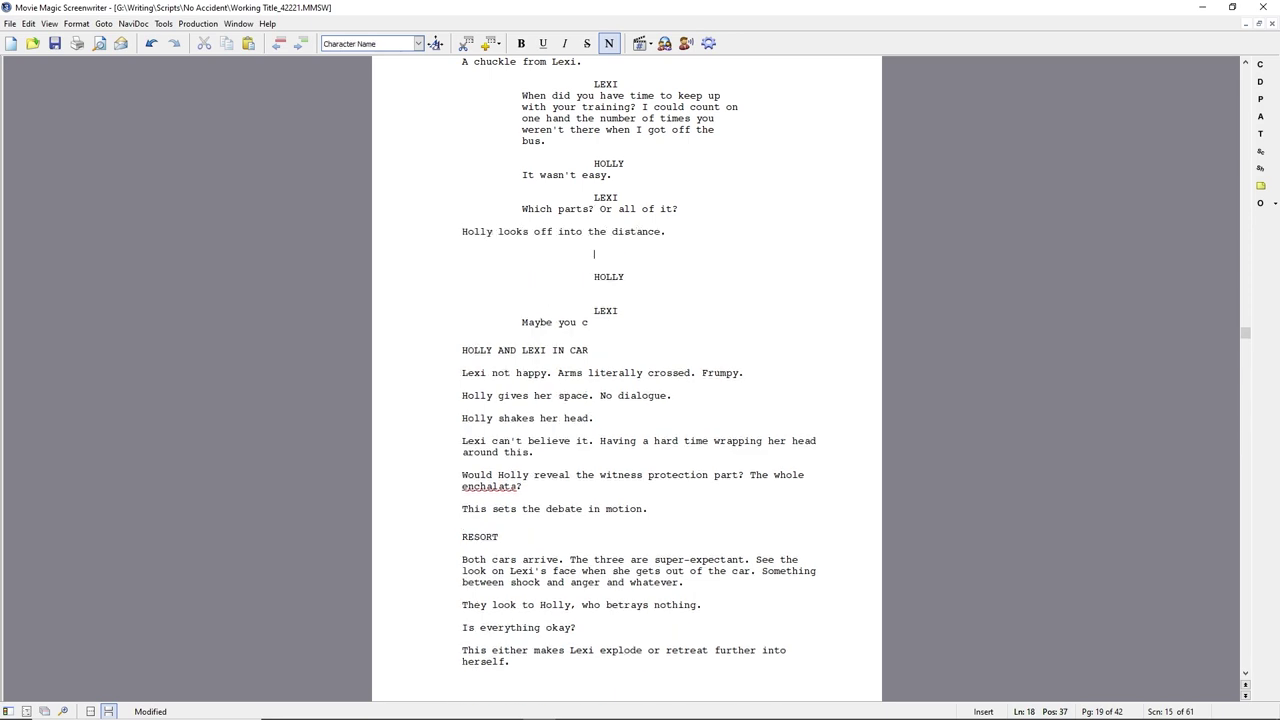
key(Return)
text(And yet, you never complained.)
Write "What would be the point?" as Holly's dialogue under her empty cue
key(Down)
key(Down)
text(What would be the job)
key(BackSpace)
key(BackSpace)
key(BackSpace)
text(point?)
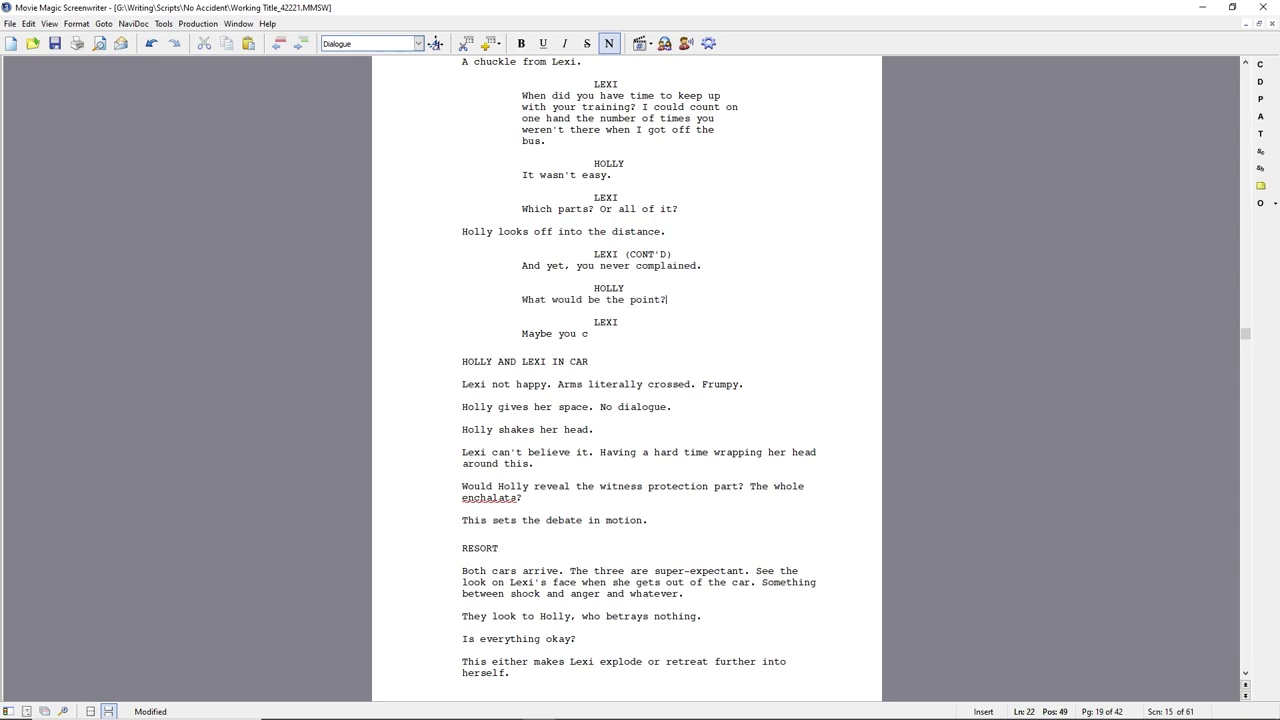
Add the parenthetical "(looks at Lexi)" with an empty dialogue line under Holly's question, and save the script
key(Return)
text((looks at Lexi))
key(Return)
text(I made)
key(BackSpace)
key(BackSpace)
key(BackSpace)
key(BackSpace)
key(BackSpace)
key(BackSpace)
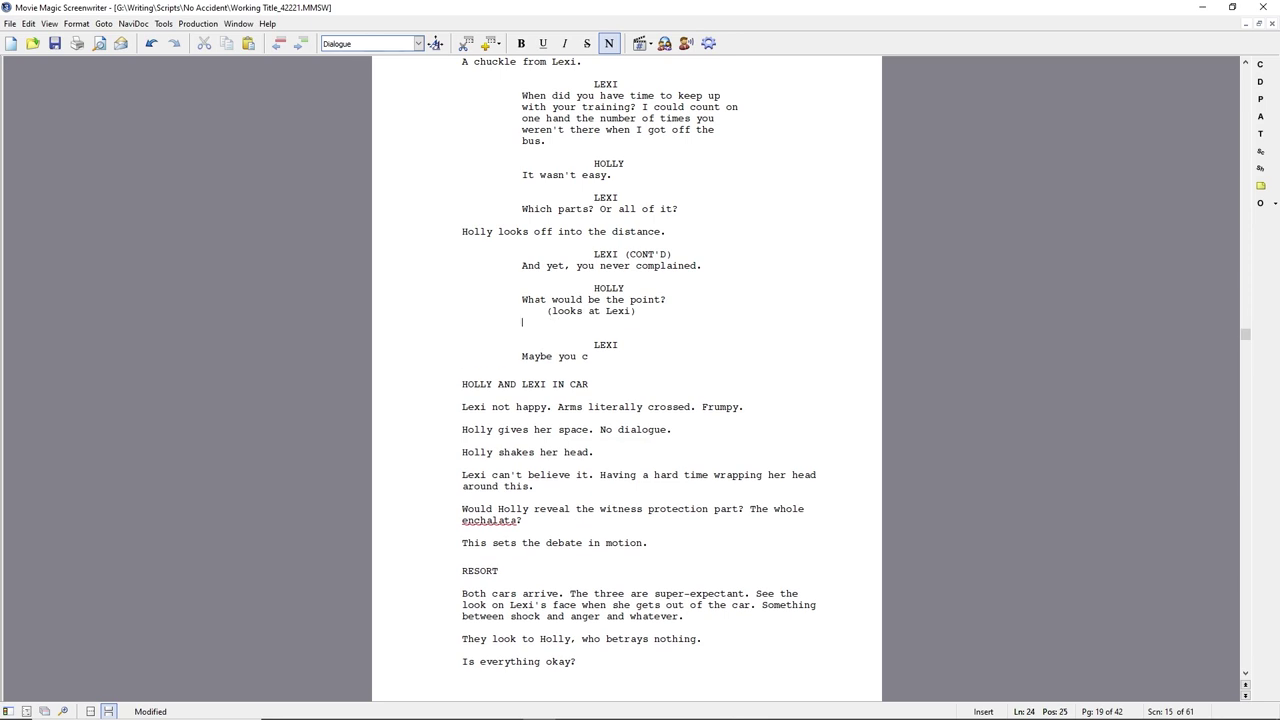
key(ctrl+s)
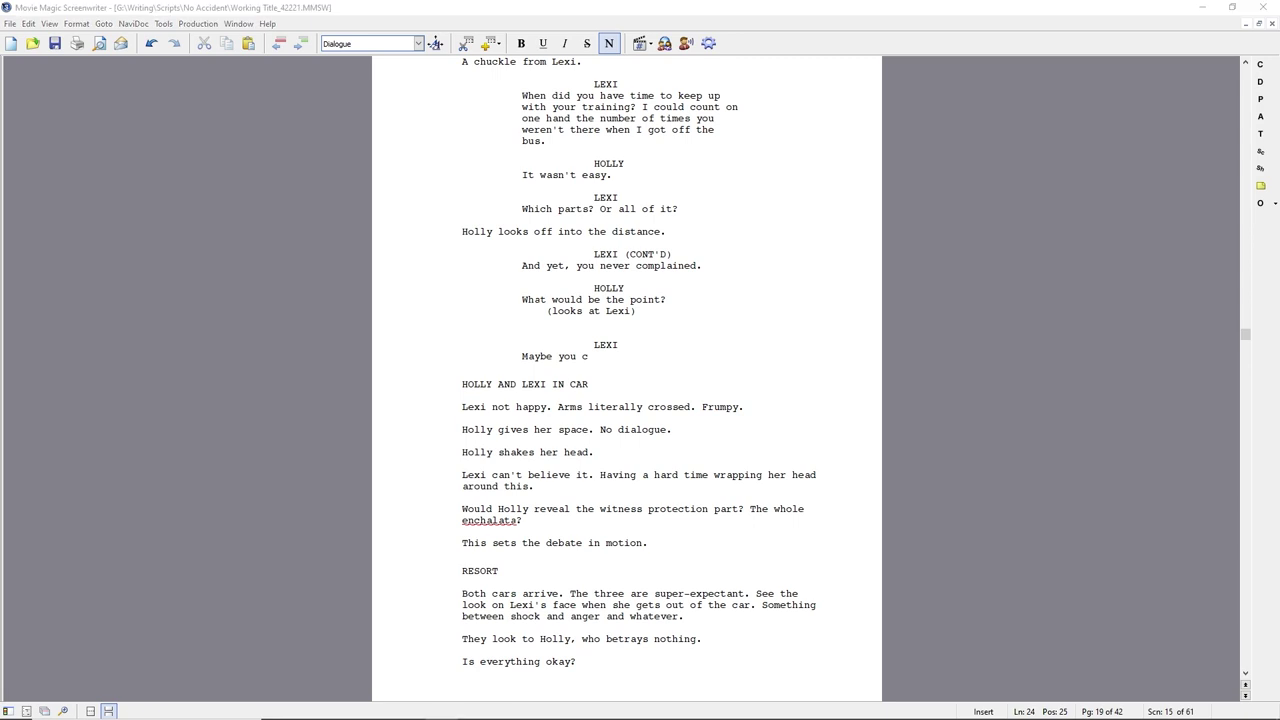
Replace Lexi's line "And yet, you never complained." with "Was learning no to complain part of the training, too?"
key(alt+Tab)
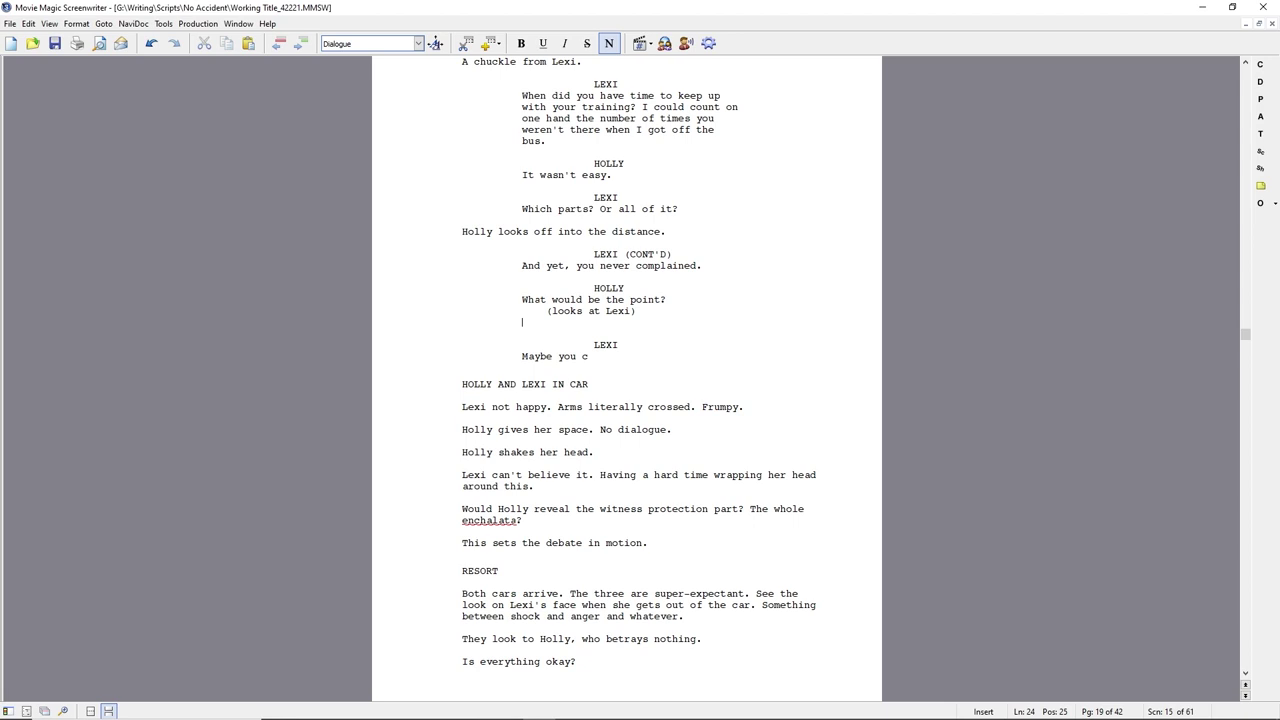
drag(522, 300, 675, 300)
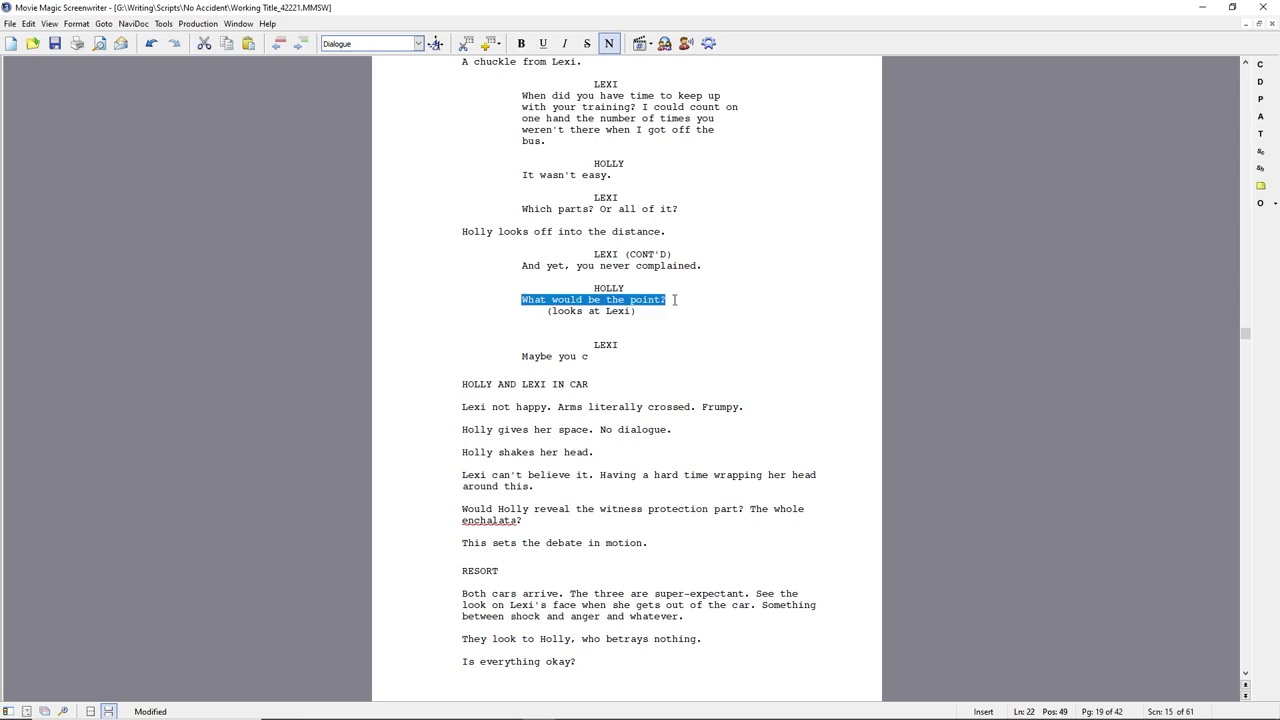
key(Up)
click(522, 266)
text(Was learning no to co)
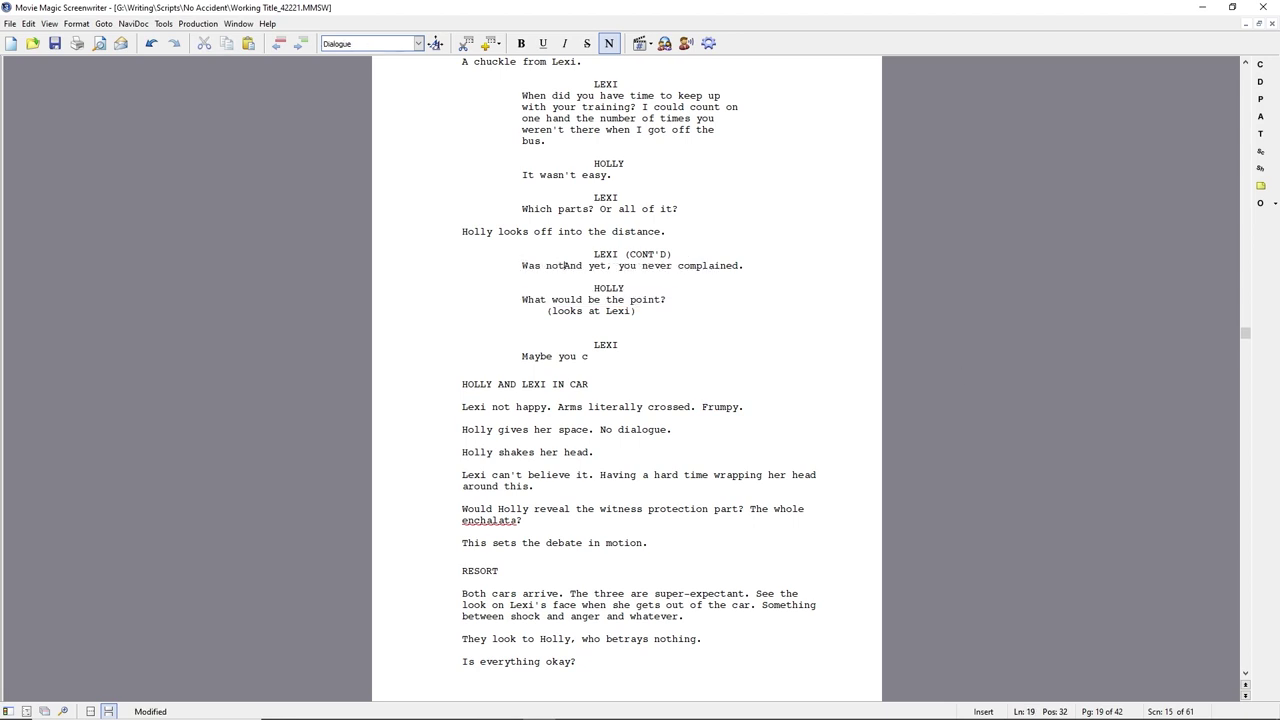
text(mplain)
key(BackSpace)
key(BackSpace)
key(BackSpace)
key(BackSpace)
key(BackSpace)
key(BackSpace)
key(BackSpace)
key(BackSpace)
key(BackSpace)
key(BackSpace)
key(BackSpace)
key(BackSpace)
key(BackSpace)
text(learning no to complain )
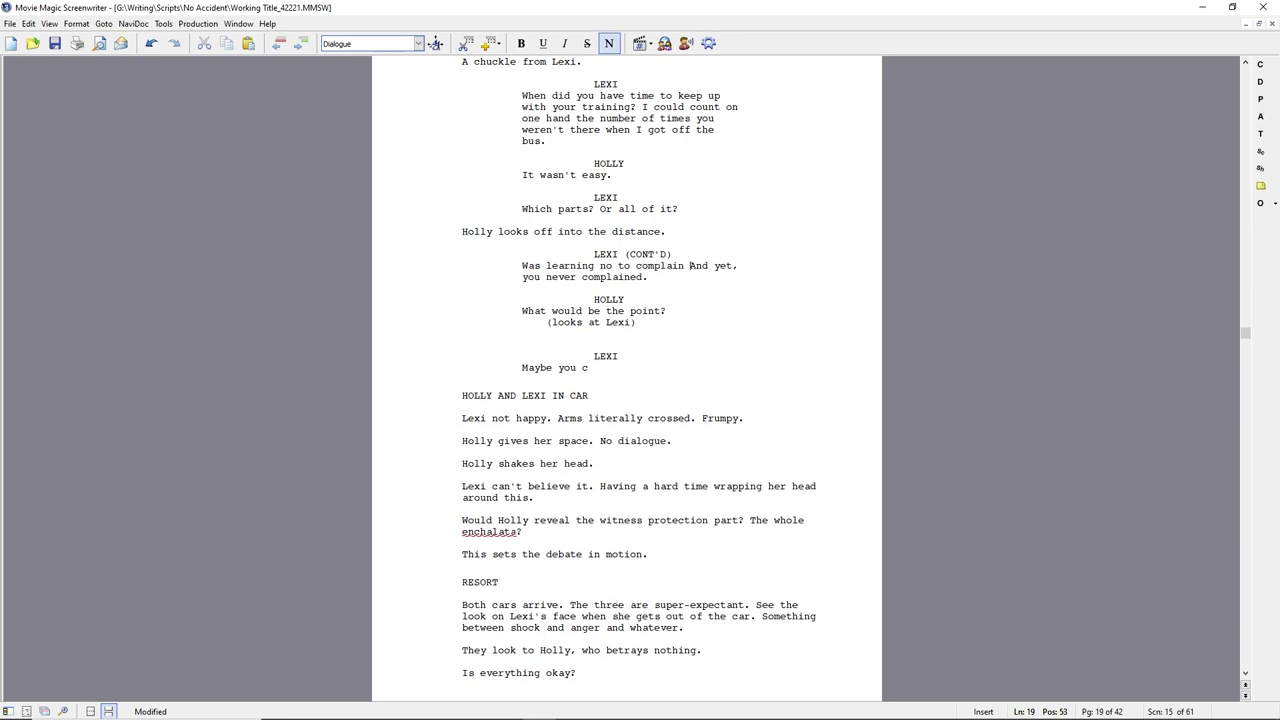
text(part of the training, too?)
key(shift+Down)
key(Delete)
Replace Holly's line "What would be the point?" with the draft reply "That part came from"
key(Down)
key(Down)
key(Home)
key(shift+End)
text(That part came from)
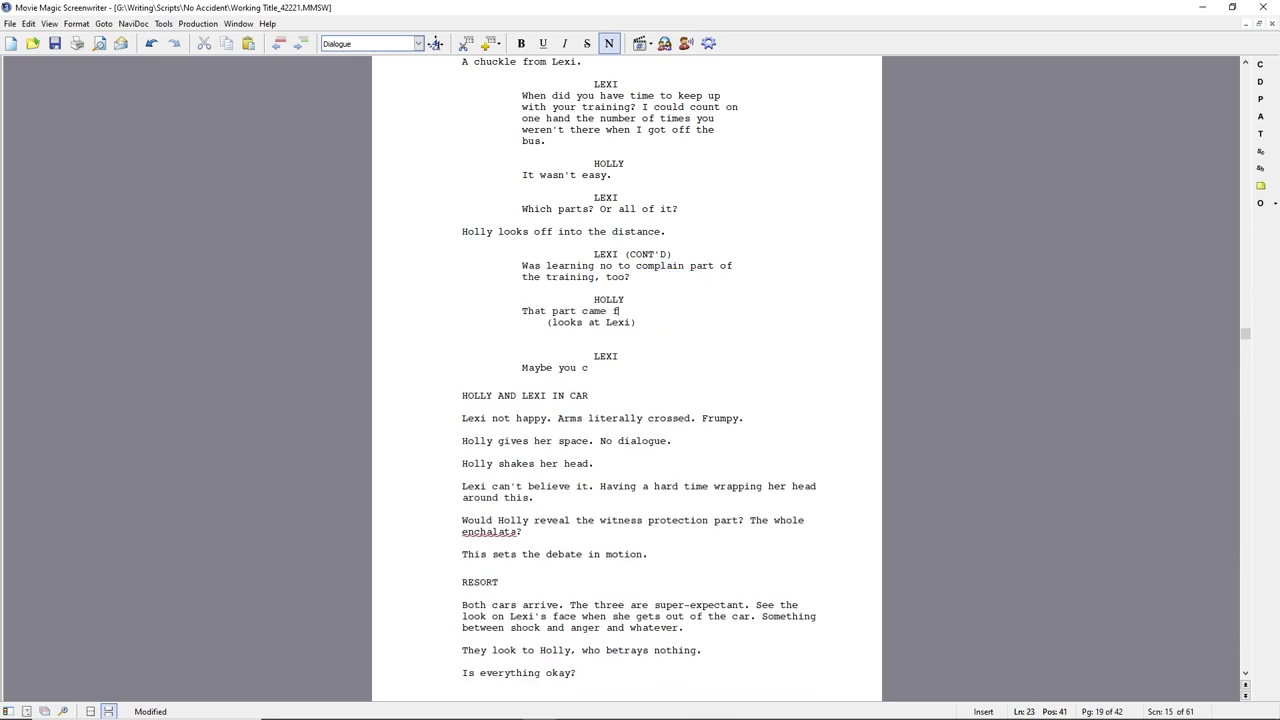
Correct Lexi's question to read "Was learning not to complain part of your training, too?"
key(Up)
key(Up)
key(Up)
key(Left)
key(Left)
text(t)
key(Down)
key(Home)
key(shift+Right)
key(shift+Right)
key(shift+Right)
text(your)
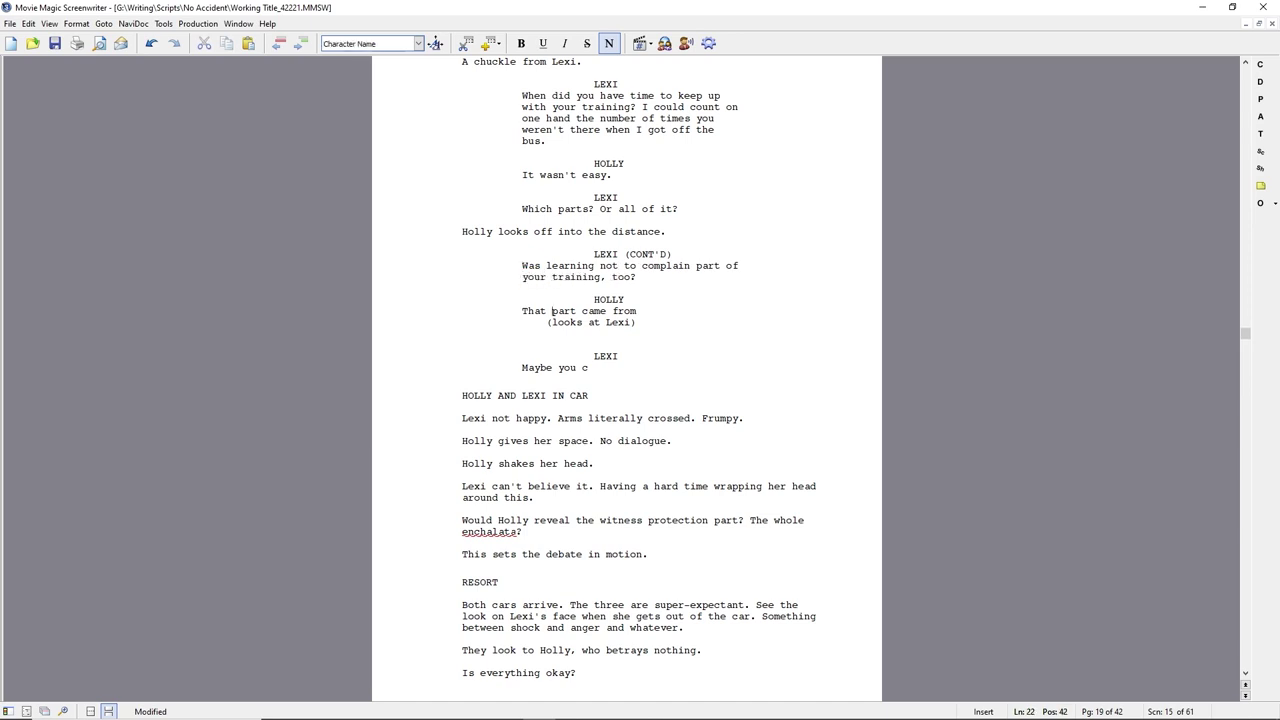
Rewrite Holly's reply as "That came straight from my mom and dad." and add "They'd make amazing grandparents." after the parenthetical
key(Down)
key(Down)
key(Down)
key(Home)
key(shift+End)
text(Thst came straight from )
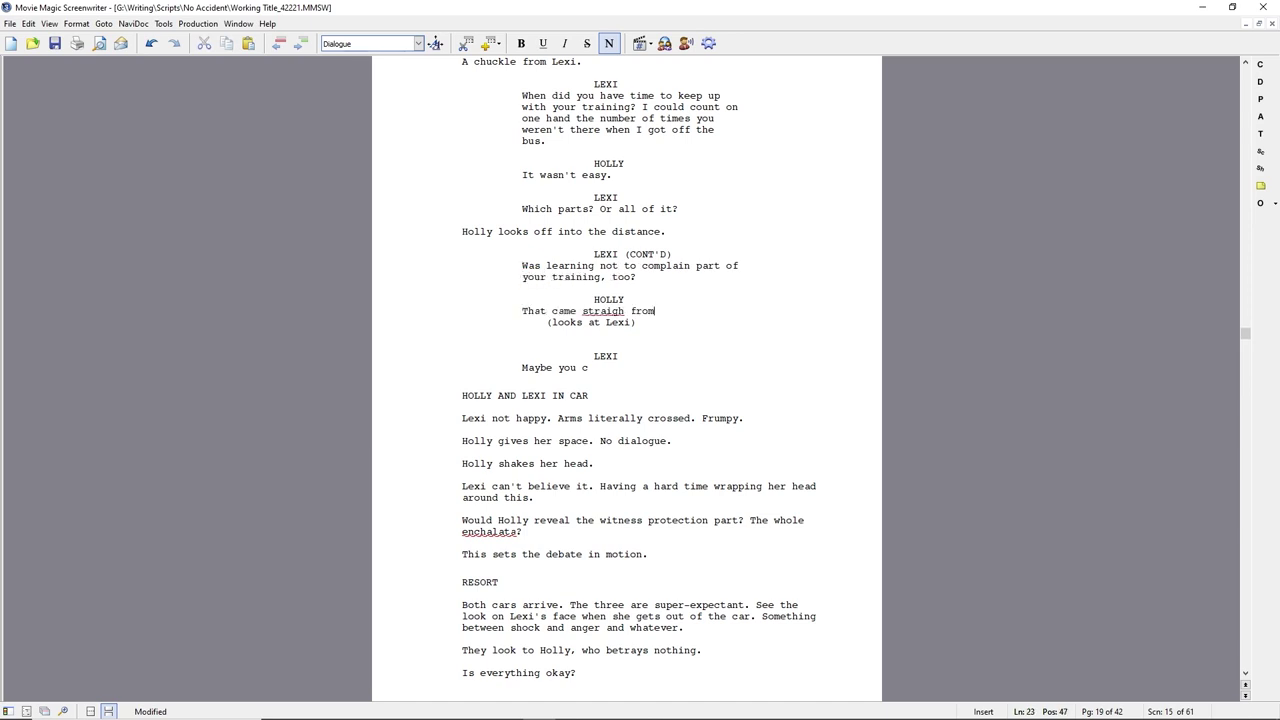
text(my mom and dad)
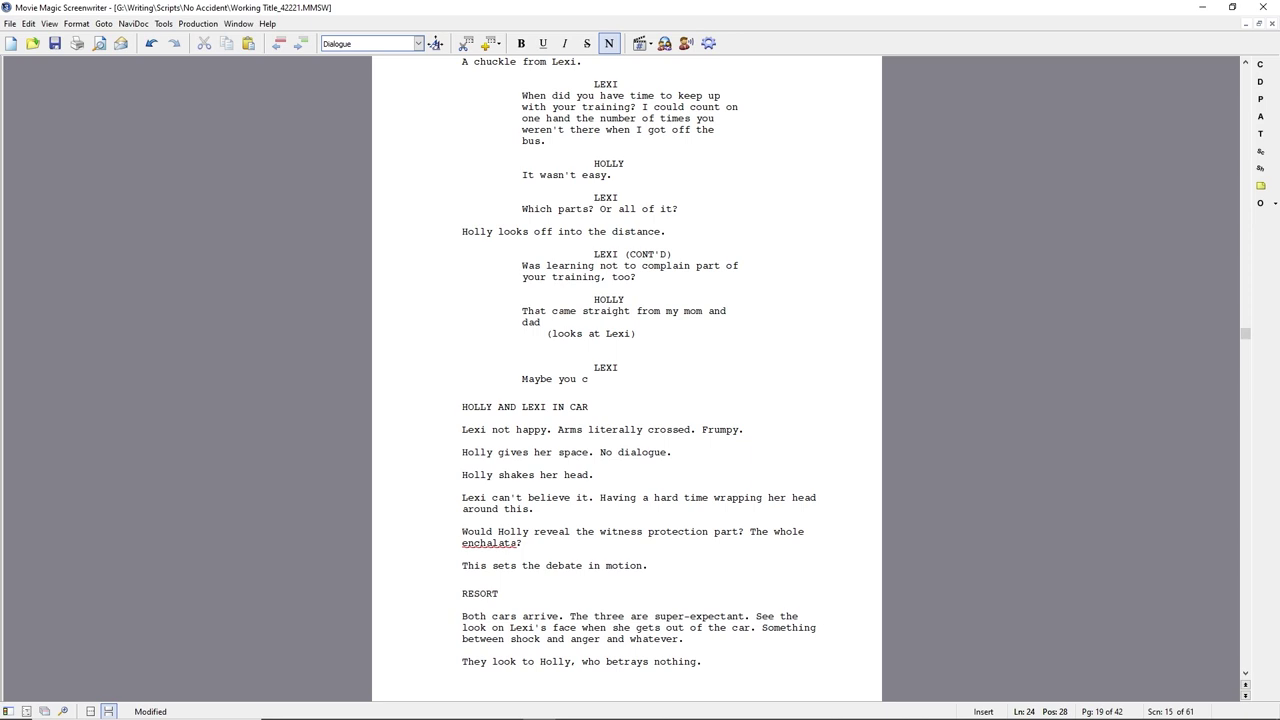
text(They'd make amazing grandparents.)
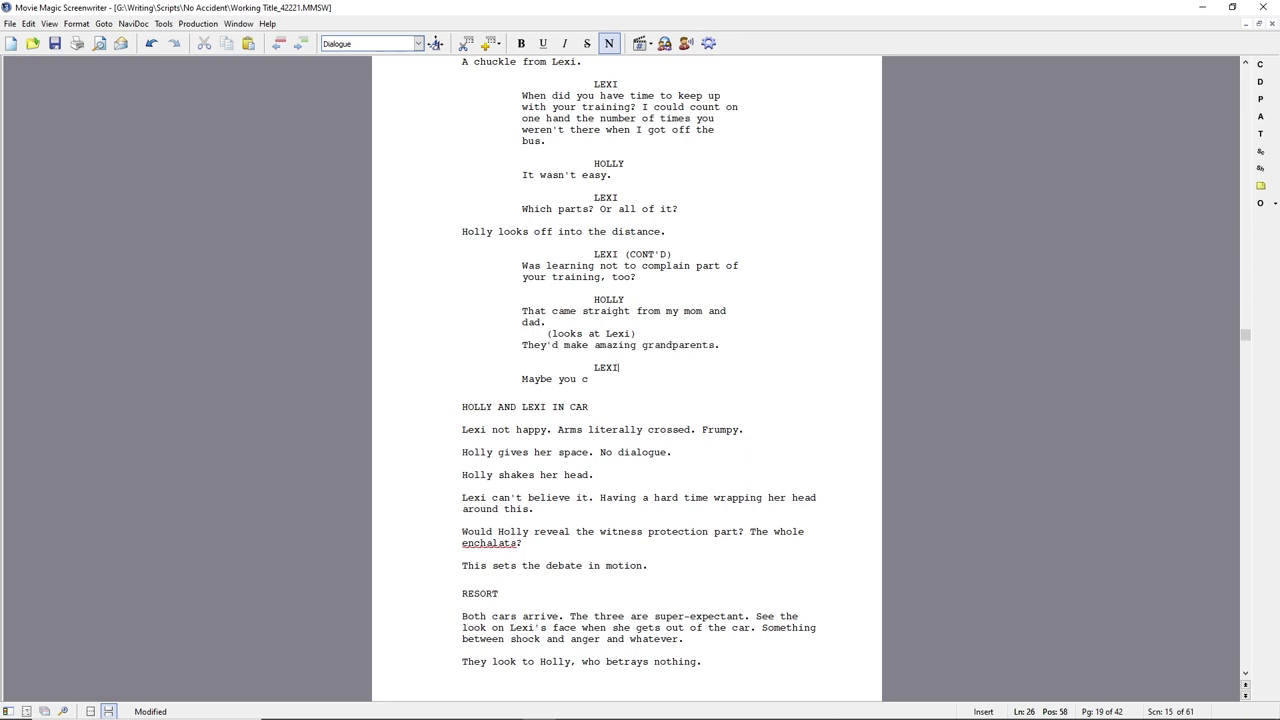
Replace Lexi's unfinished line "Maybe you c" with "They don't know about me? Their non-granddaughter?"
key(shift+Home)
text(It's not too late.)
key(shift+Home)
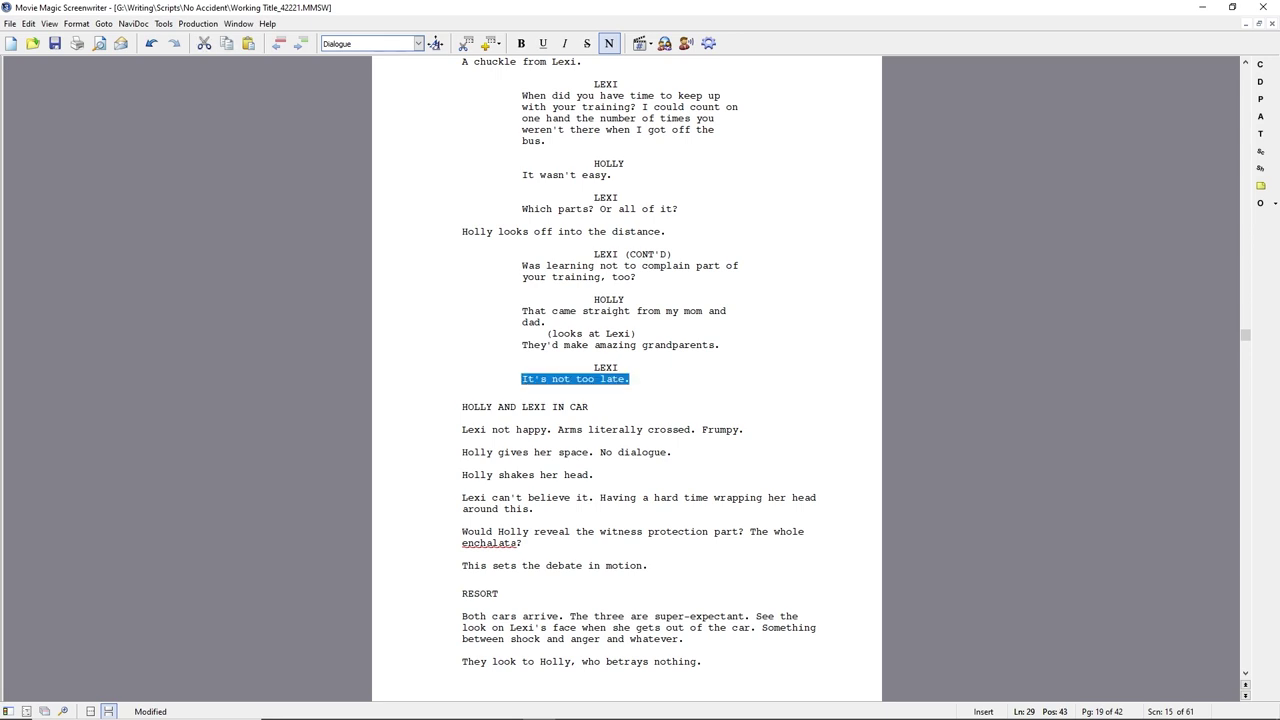
text(They don't know about me? Their non-gr)
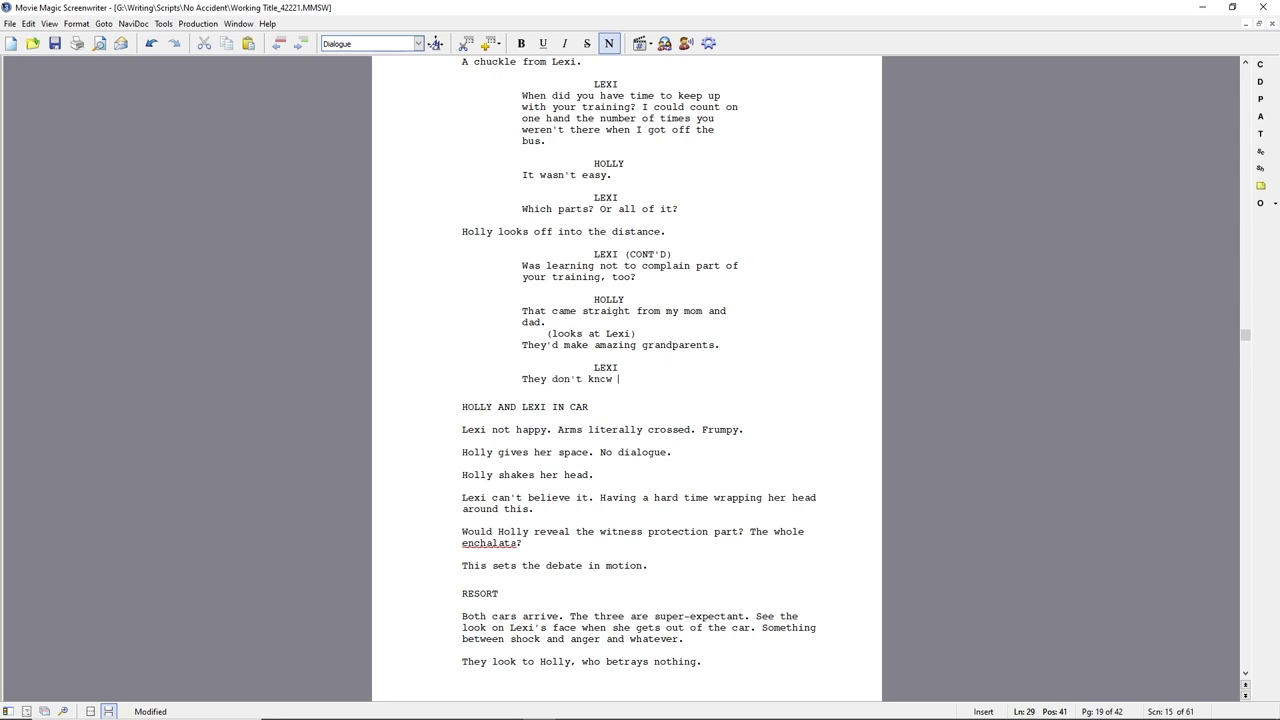
text(anddaughter?)
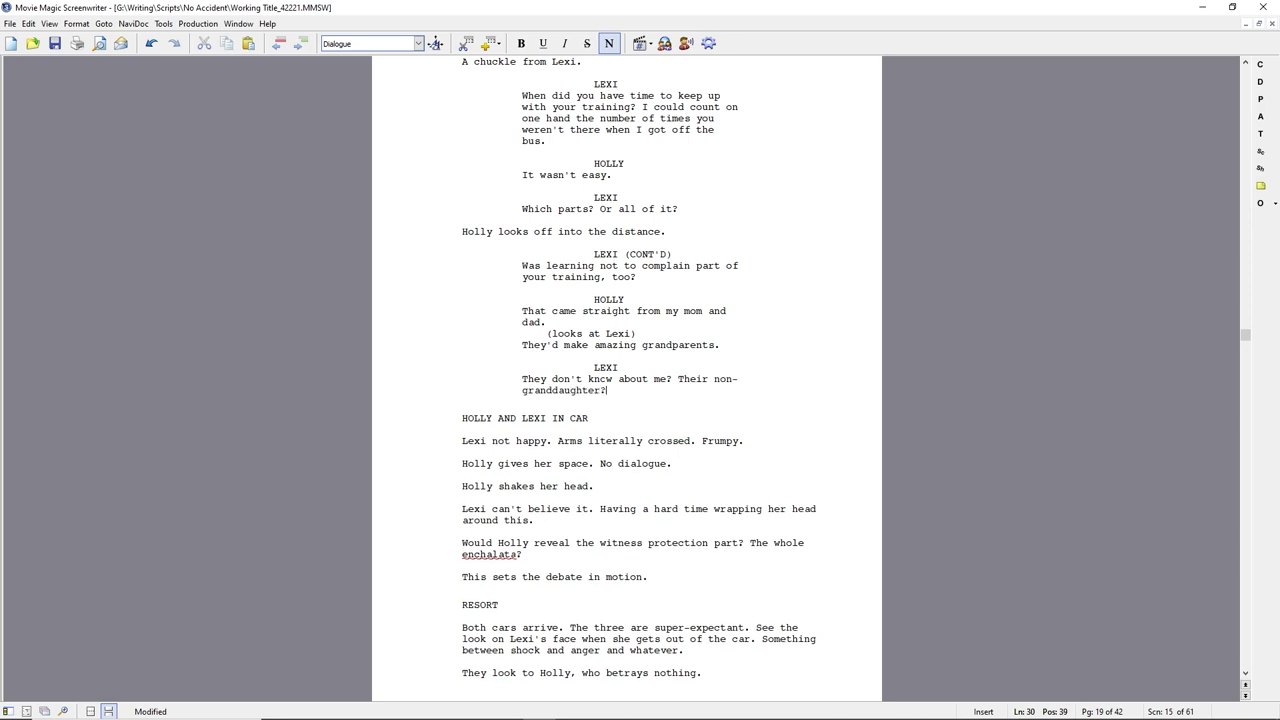
Add the action "Holly shakes her head." after Lexi's line, followed by a Holly cue with empty dialogue
key(Return)
text(Holly shakes her head.)
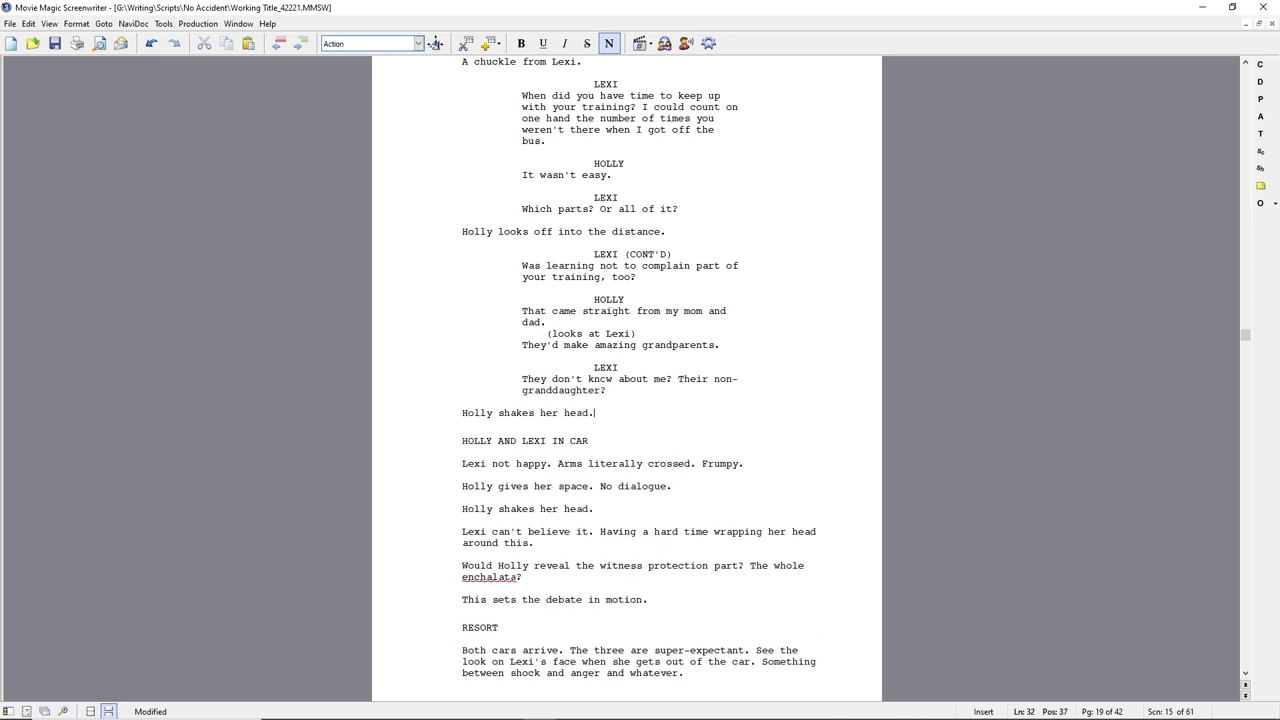
key(Return)
key(Tab)
text(HOLLY)
key(Return)
text(I'm sorry)
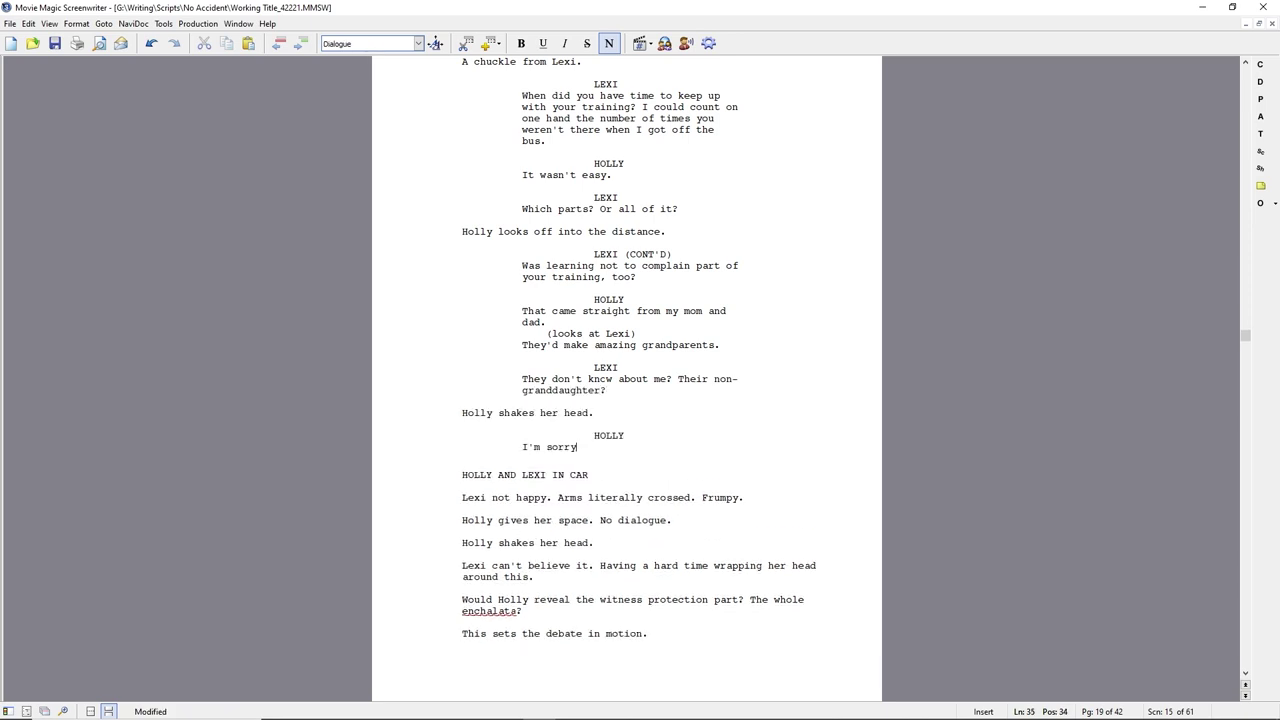
key(BackSpace)
key(BackSpace)
key(BackSpace)
key(BackSpace)
key(BackSpace)
key(BackSpace)
key(BackSpace)
key(BackSpace)
key(BackSpace)
Insert Lexi's line "How much do they know... about what you do. About me?" above her question about the non-granddaughter
click(590, 379)
key(Return)
key(Up)
text(How much do they kncw... about what you do. About me?)
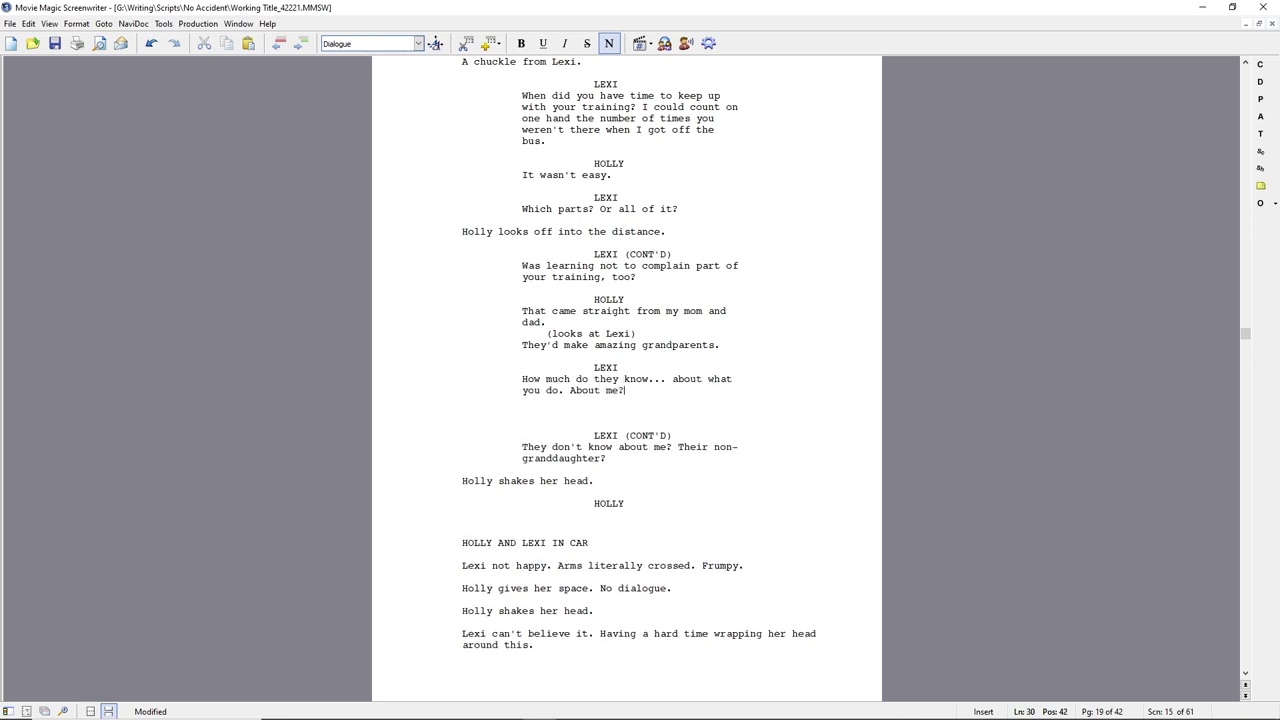
key(Return)
key(BackSpace)
Turn Lexi's continued speech about the non-granddaughter into Holly's reply "Next to nothing. And nothing."
key(shift+Down)
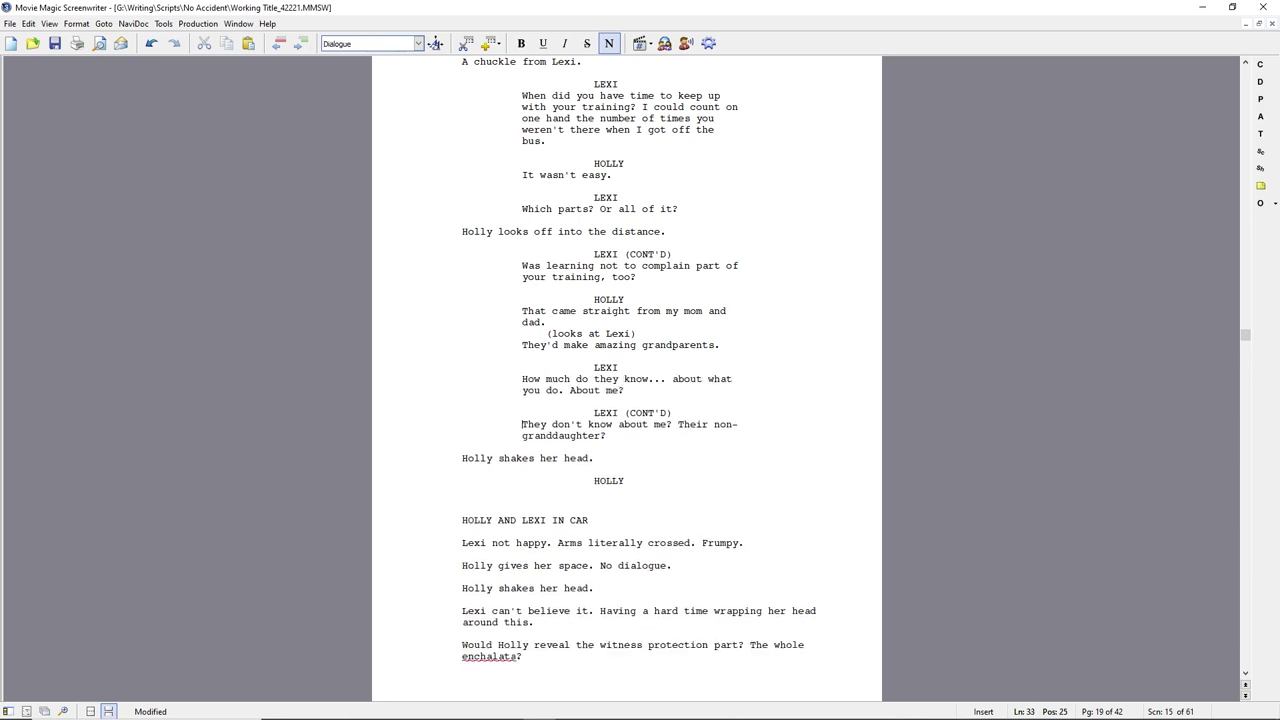
text(Want to nothing. (not nothing))
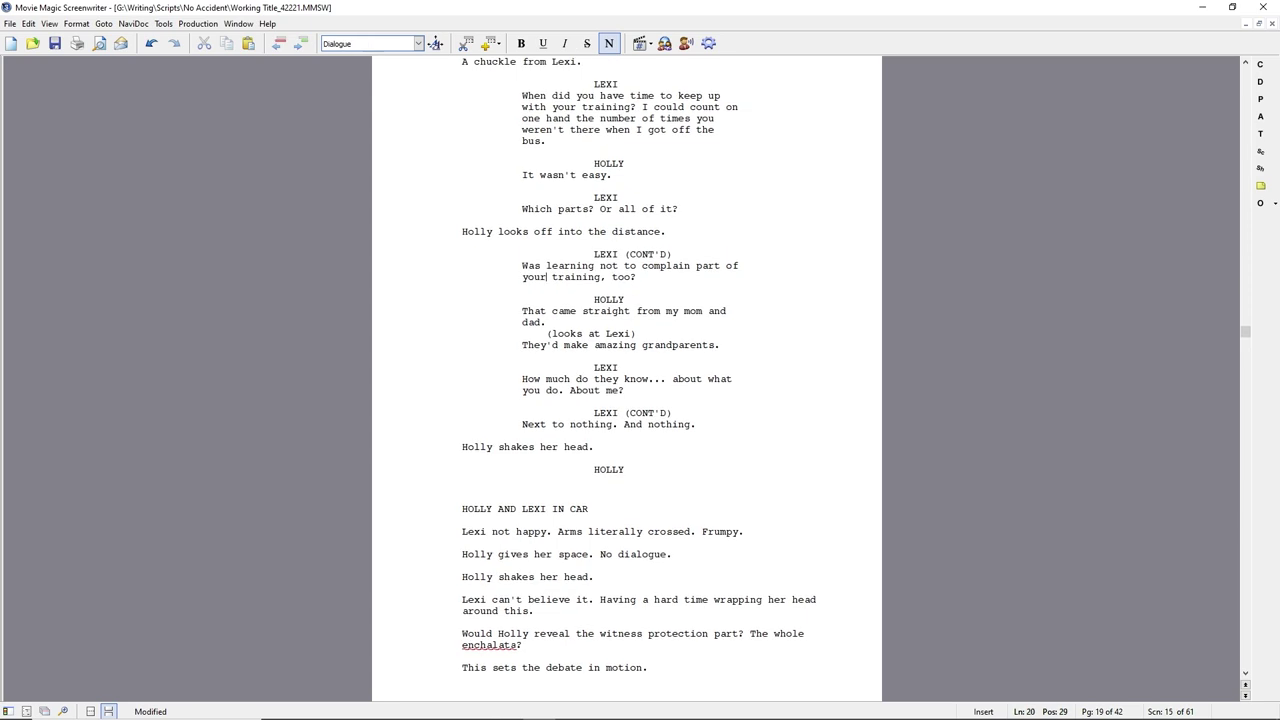
key(Up)
key(shift+End)
text(HOLLY)
key(Return)
Add the action "She sees Lexi's sullen expression." after Holly's reply
key(End)
key(Return)
text(She sees Lexi's sul)
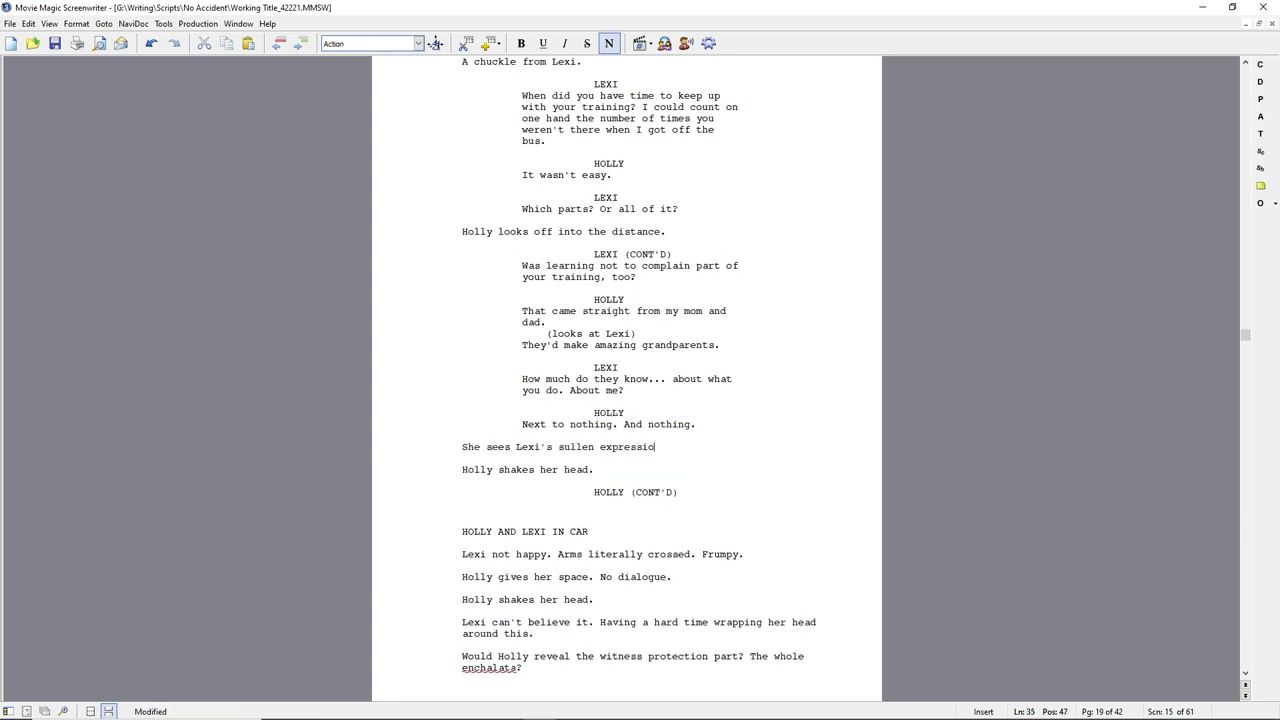
text(len expression.)
Write Holly's continued line "I'm sorry you never knew your grandparents." below the sullen expression action
key(Return)
text(H)
key(Return)
text(I'm sorry you couldn't)
key(BackSpace)
key(BackSpace)
key(BackSpace)
key(BackSpace)
key(BackSpace)
key(BackSpace)
key(BackSpace)
key(BackSpace)
key(BackSpace)
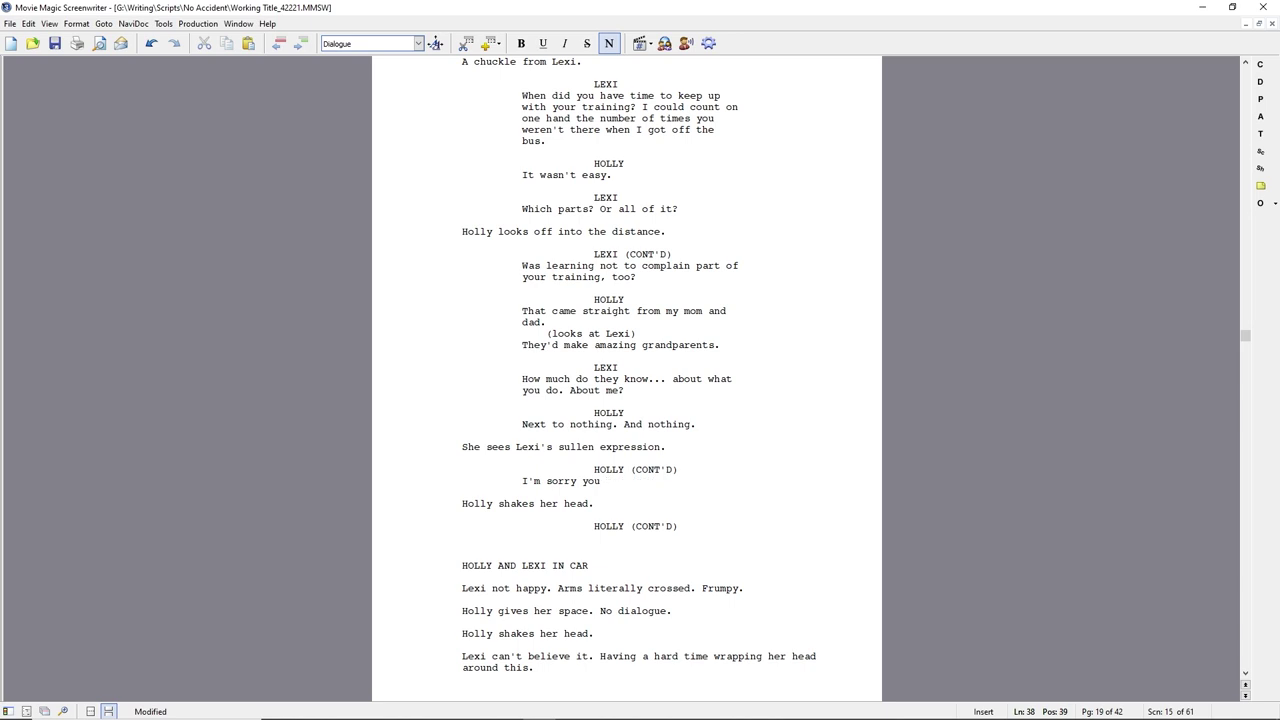
text(never knew your grandparents.)
Write Lexi's reply "I guess there's still hope, right?" with the parenthetical "(off Holly's look)" beneath it
key(Return)
text(L)
key(Return)
text(I guess there's still hope, right?)
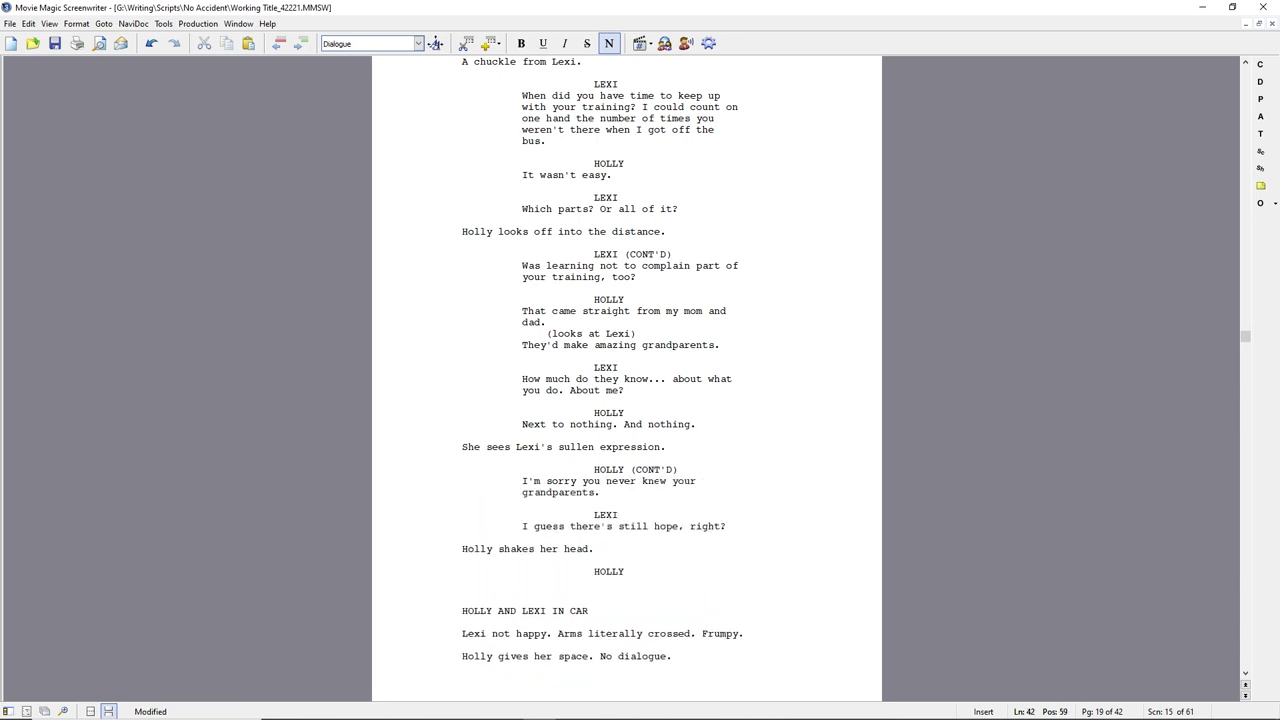
key(Return)
text((off Holly's look))
key(Return)
Continue Lexi's speech after the parenthetical with "Who's to say my mom's parents aren't alive, and eager to meet me?"
text(I'm meeting)
key(BackSpace)
key(BackSpace)
key(BackSpace)
key(BackSpace)
key(BackSpace)
key(BackSpace)
key(BackSpace)
key(BackSpace)
key(BackSpace)
key(BackSpace)
key(BackSpace)
text(Who's to say my... my mom won't)
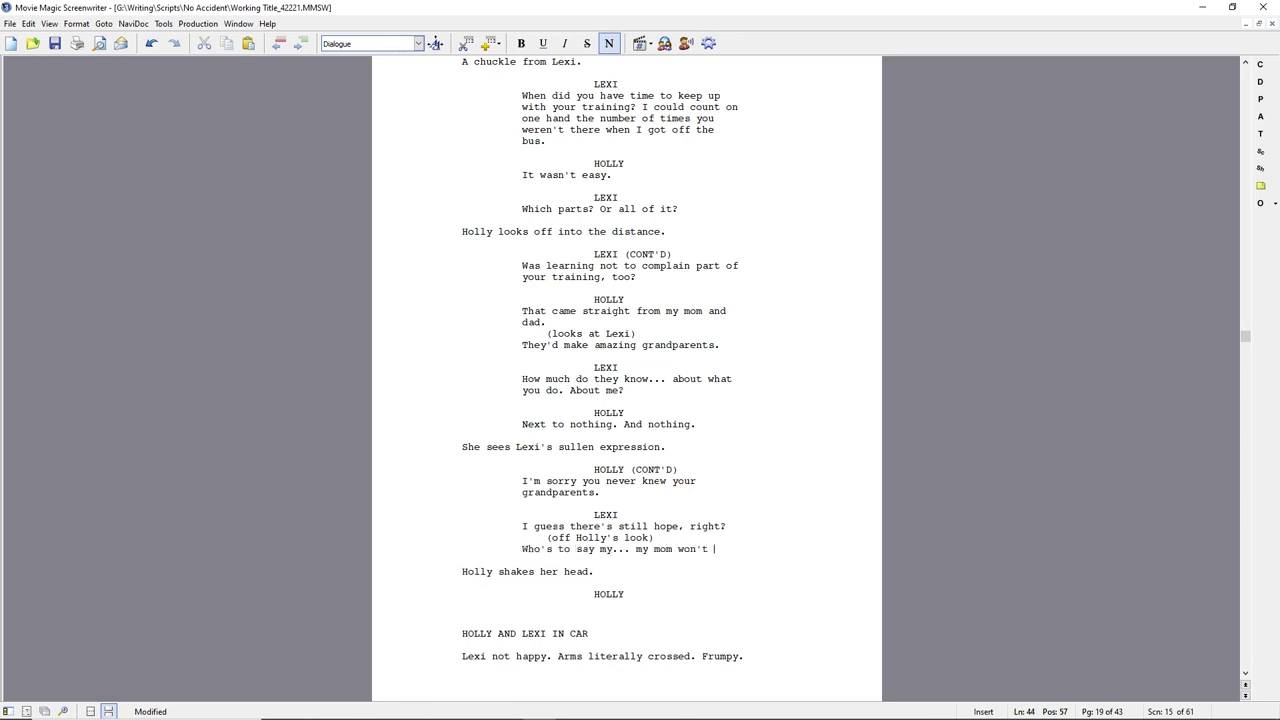
key(BackSpace)
key(BackSpace)
key(BackSpace)
key(BackSpace)
key(BackSpace)
key(BackSpace)
key(BackSpace)
key(BackSpace)
key(BackSpace)
key(BackSpace)
key(BackSpace)
key(BackSpace)
key(BackSpace)
key(BackSpace)
key(BackSpace)
key(BackSpace)
key(BackSpace)
text(mom doesn't)
key(BackSpace)
key(BackSpace)
key(BackSpace)
key(BackSpace)
key(BackSpace)
key(BackSpace)
key(BackSpace)
key(BackSpace)
key(BackSpace)
key(BackSpace)
key(BackSpace)
key(BackSpace)
key(BackSpace)
text(mom's parents aren't alive, and eager to meet me?)
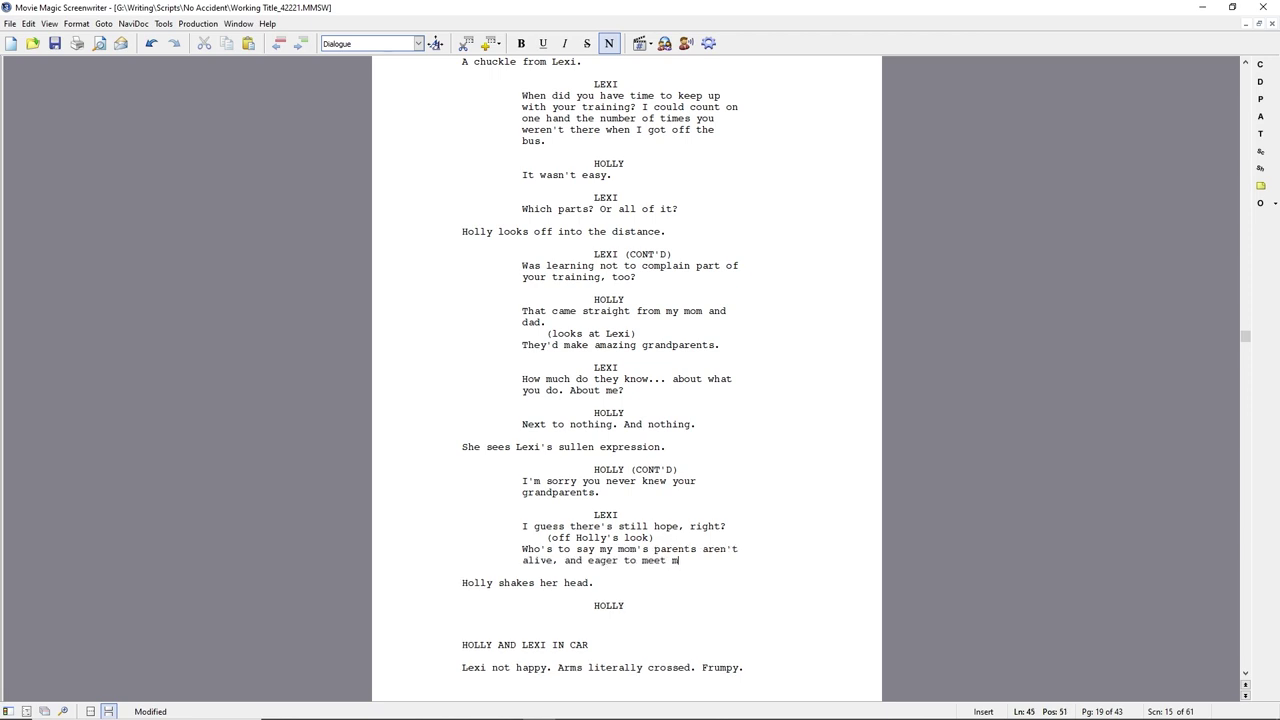
Write Holly's reply "You've already made it your mind? To go with her?", followed by a Lexi cue with empty dialogue
key(Return)
text(hl)
key(Return)
text(You've already made it )
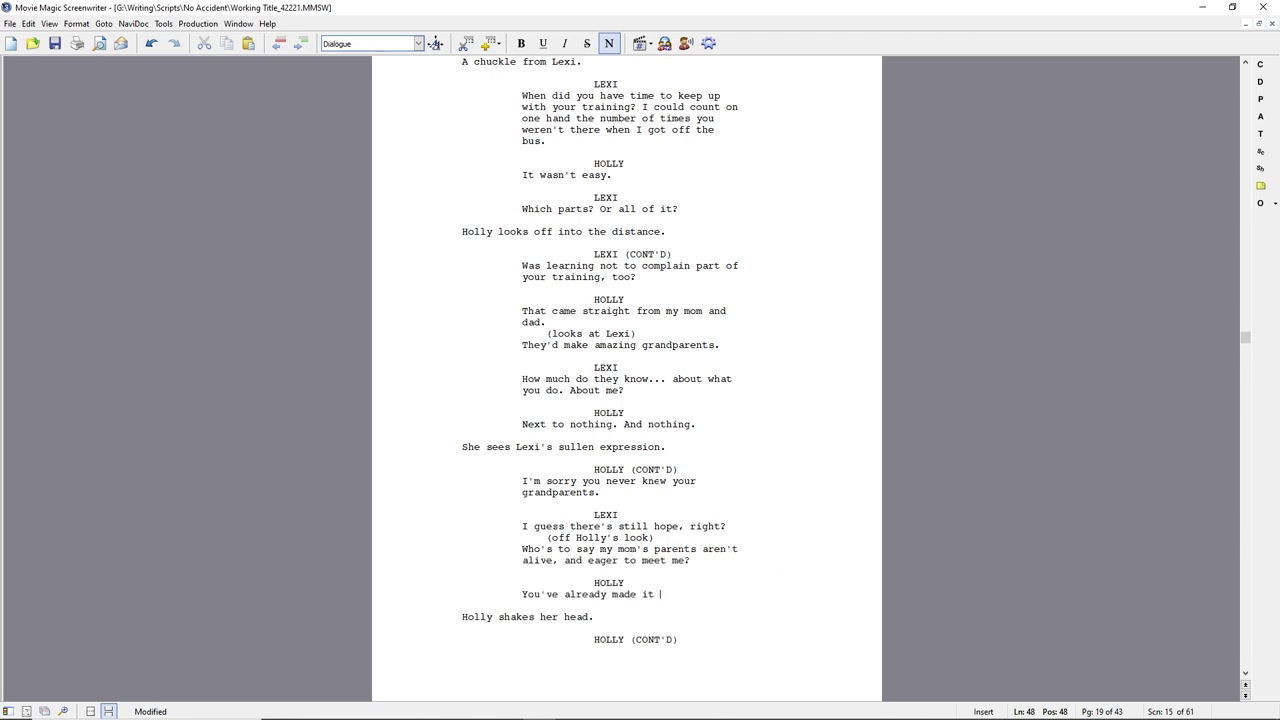
text(your mind? To go with her?)
key(Return)
text(l)
key(Return)
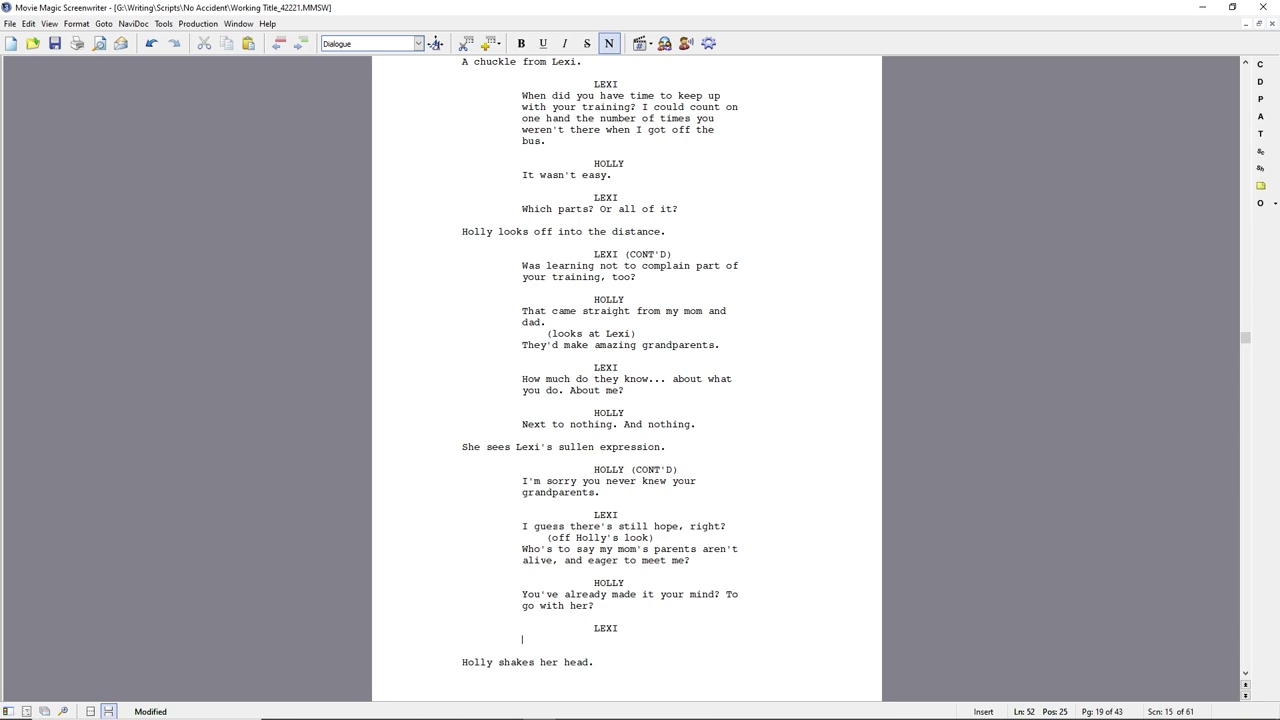
text(For forever? I don)
key(BackSpace)
key(BackSpace)
key(BackSpace)
key(BackSpace)
key(BackSpace)
key(BackSpace)
key(BackSpace)
key(BackSpace)
key(BackSpace)
key(BackSpace)
key(BackSpace)
key(BackSpace)
key(BackSpace)
key(BackSpace)
key(BackSpace)
key(BackSpace)
key(BackSpace)
key(BackSpace)
Write Lexi's reply "At least for a visit? What could it hurt?" and start a new action paragraph below it
text(At least for a visit? What could it hurt?)
key(Return)
text(Holl)
key(BackSpace)
key(BackSpace)
key(BackSpace)
key(BackSpace)
Add the action "As they both consider this, they see Gary's car pull into the parking lot."
text(As they both consider this, they see Gar)
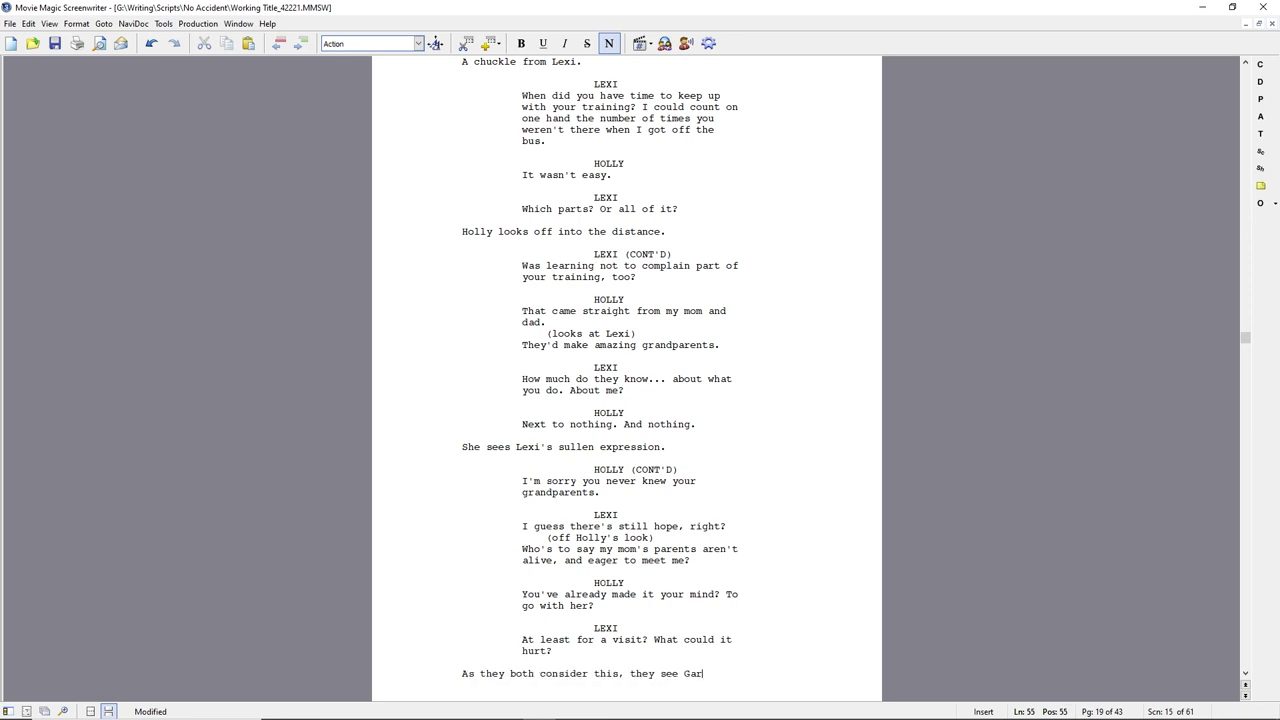
text(y's car pull into the parking lot.)
key(Return)
Add the action "Lexi walks toward them, yawns exaggeratedly. Arrives as Gary pulls into a parking space, puts down his window.", correcting its spelling
text(Lexi )
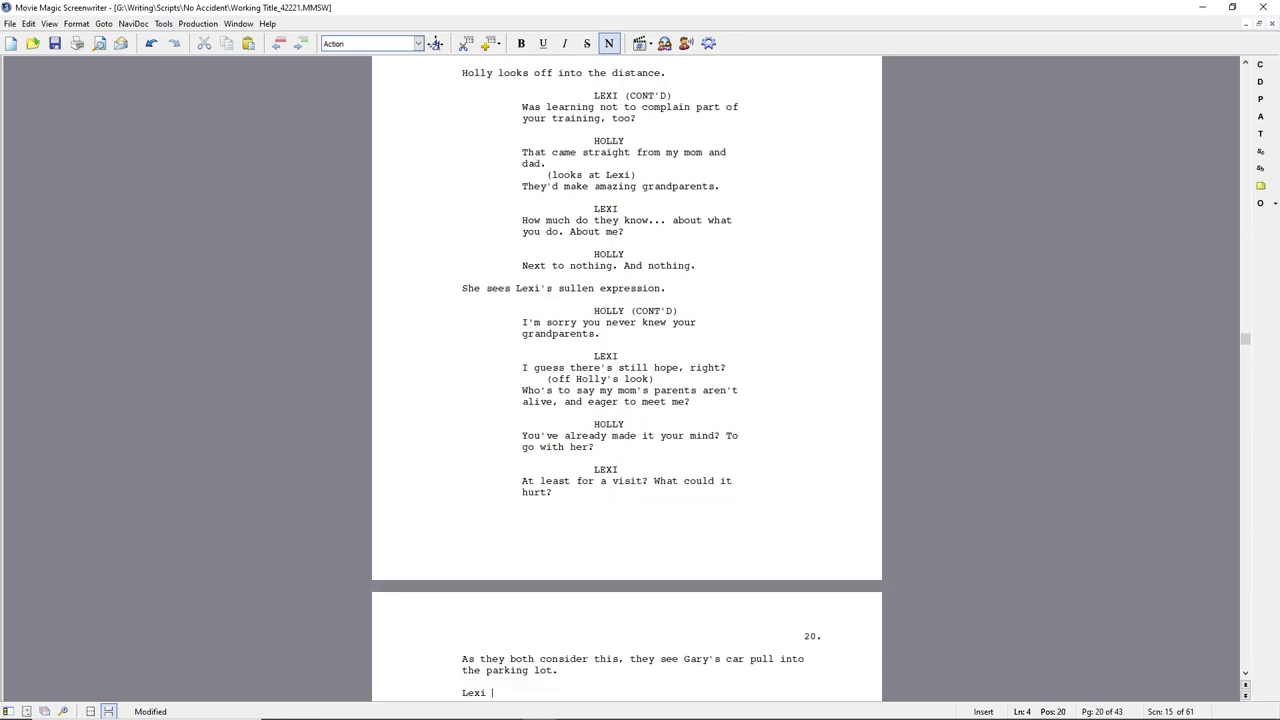
text(walks toward them, yawns exageratedly.)
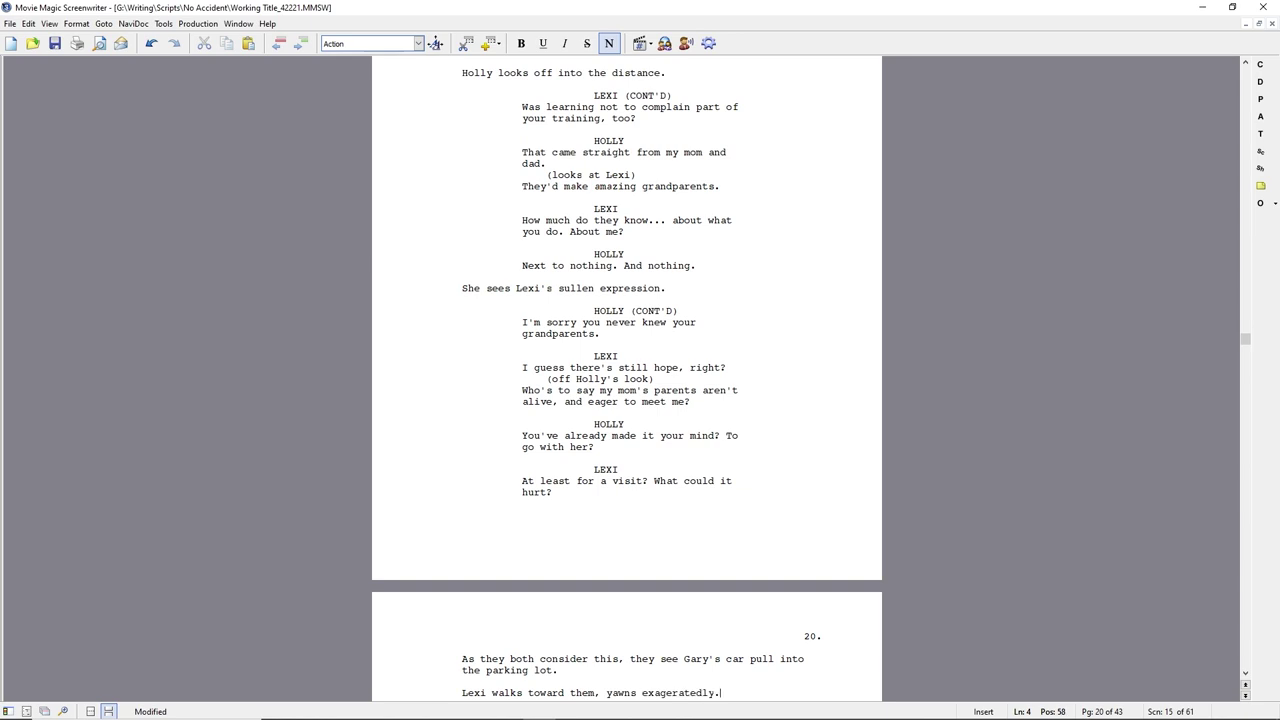
key(BackSpace)
text(to)
scroll(579, 541, down, 3)
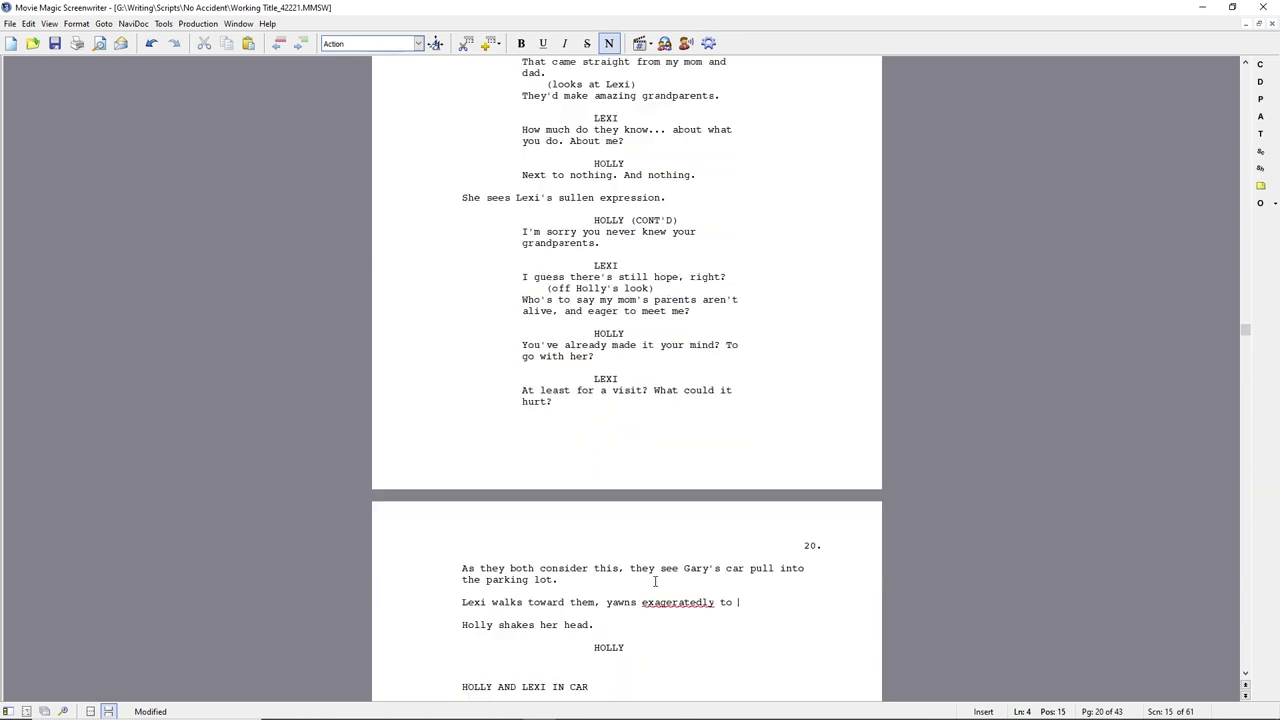
right_click(708, 600)
click(755, 484)
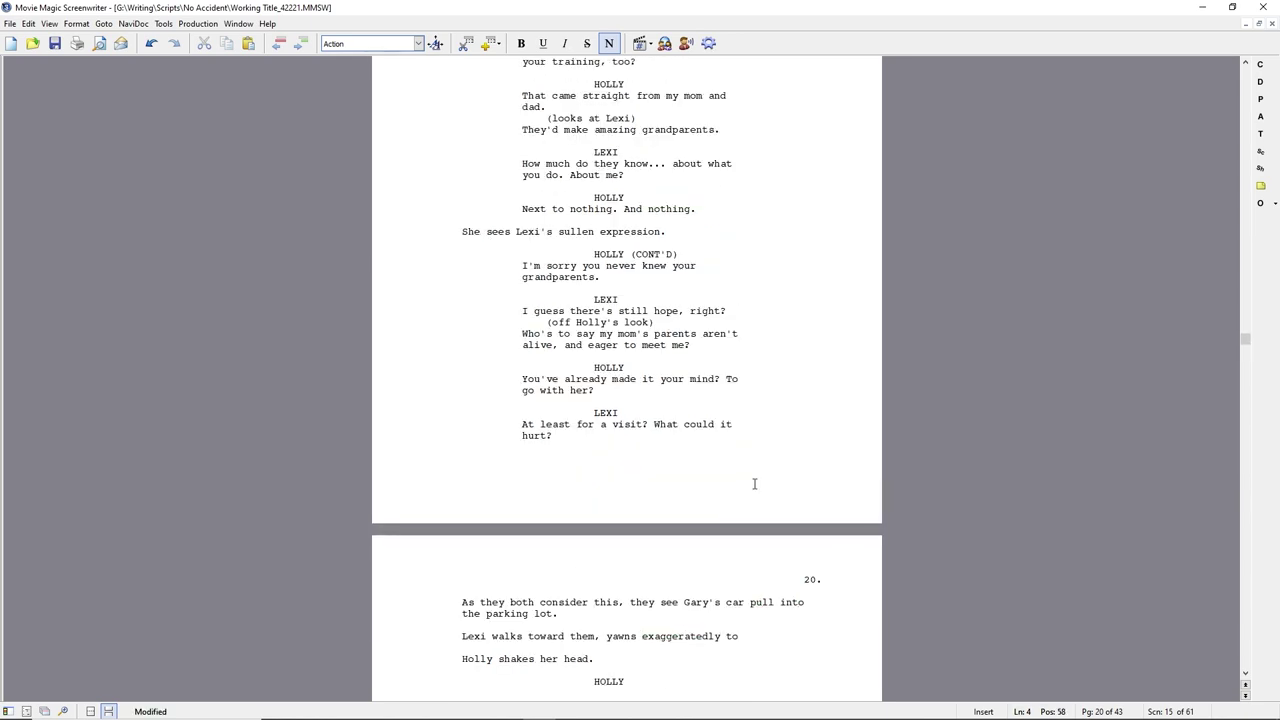
text(. Arrives as Gary pulls in,)
key(BackSpace)
text(to a parking space, puts down his window.)
key(Return)
Write Lexi's line "I was beginning to think you'd changed your minds.", followed by a Gary cue with empty dialogue
text(LEX)
key(Return)
text(I was beginning to think you'd changed your minds.)
key(Return)
text(G)
key(Return)
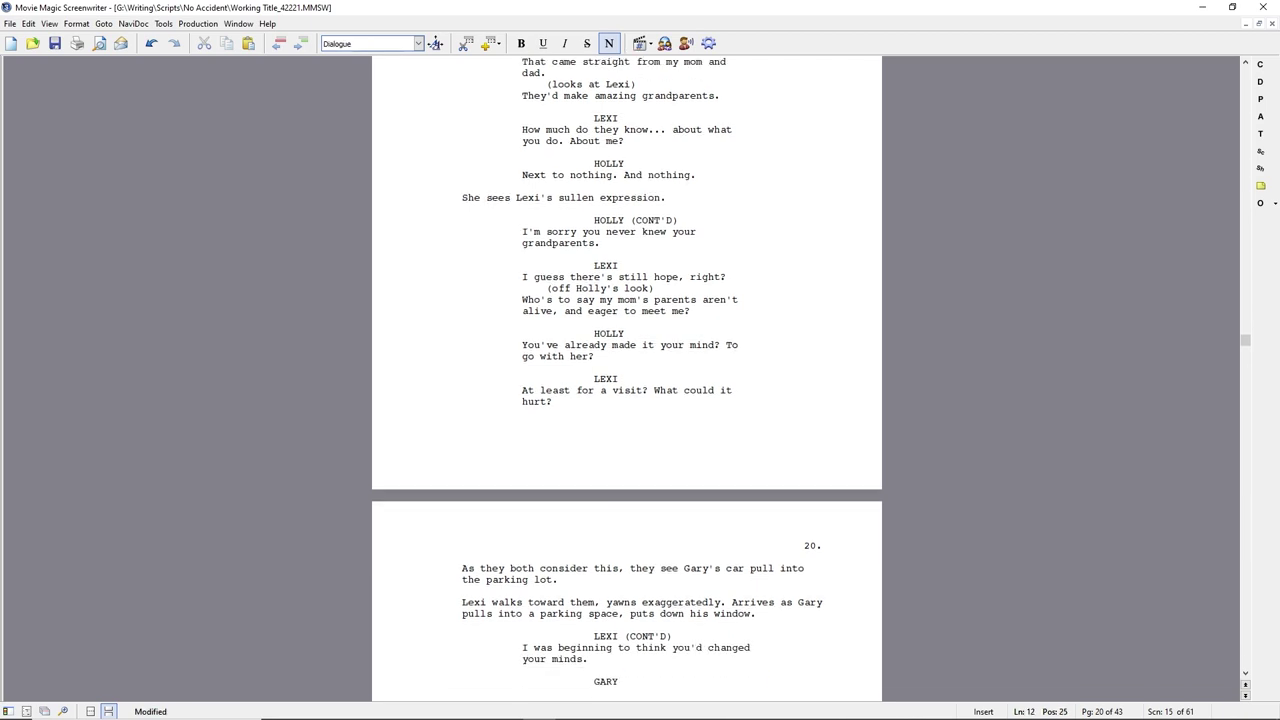
Reword the end of Lexi's line about the late arrivals to "chickened out."
key(Up)
key(Up)
key(Up)
key(Up)
key(Down)
key(Down)
key(End)
key(BackSpace)
key(BackSpace)
key(BackSpace)
key(BackSpace)
key(BackSpace)
key(BackSpace)
key(BackSpace)
key(BackSpace)
key(BackSpace)
key(BackSpace)
key(BackSpace)
key(BackSpace)
key(BackSpace)
key(BackSpace)
key(BackSpace)
key(BackSpace)
key(BackSpace)
key(BackSpace)
key(BackSpace)
text(chickened out.)
Write Gary's reply "Excuse me?" and the action "He, Abby and Larry get out. Look around. Gary's gaze ends on Holly."
key(Down)
key(Down)
text(Excuse me?)
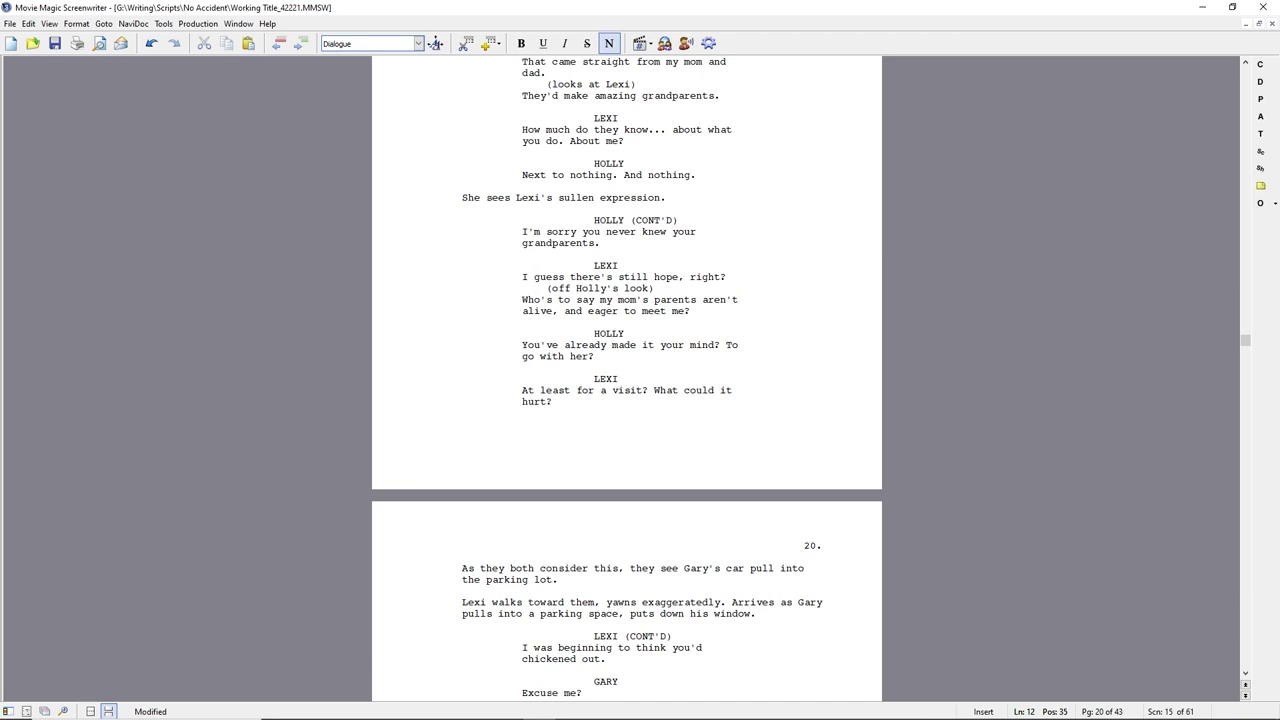
key(Return)
key(Return)
text(He, Abby and Larry get out. )
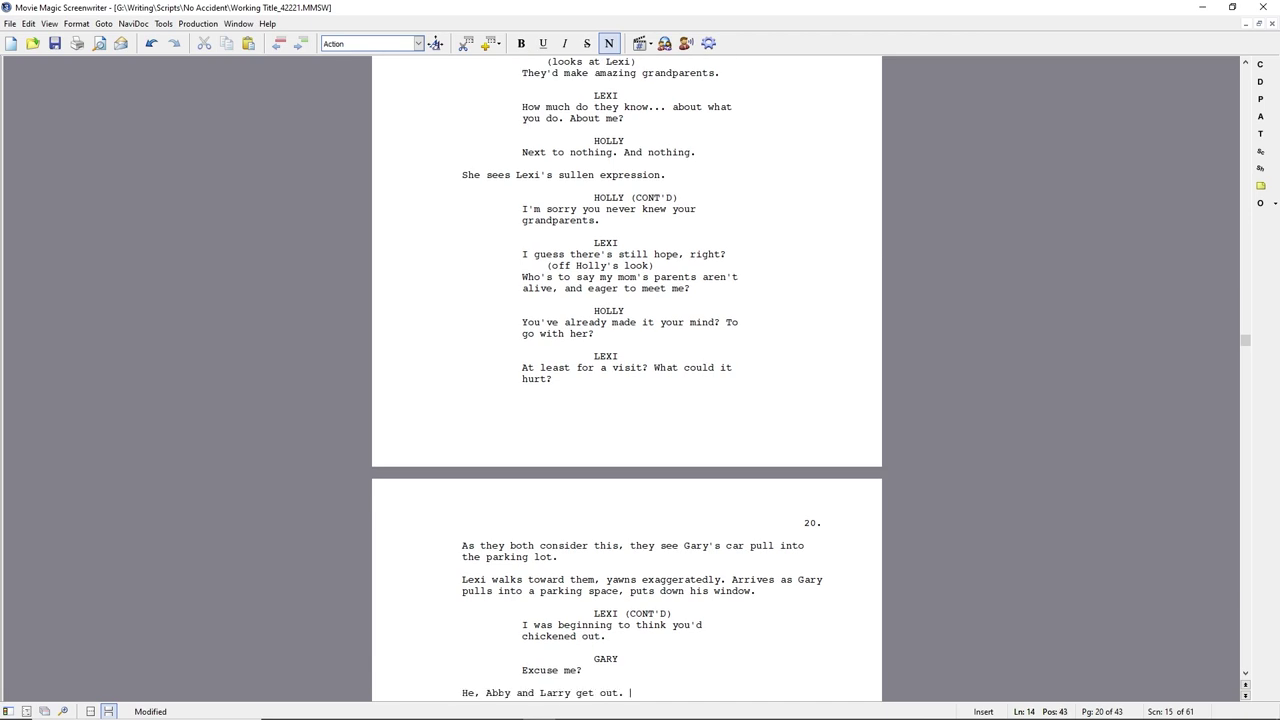
text(Look around. Gary's gaze ends on Holly.)
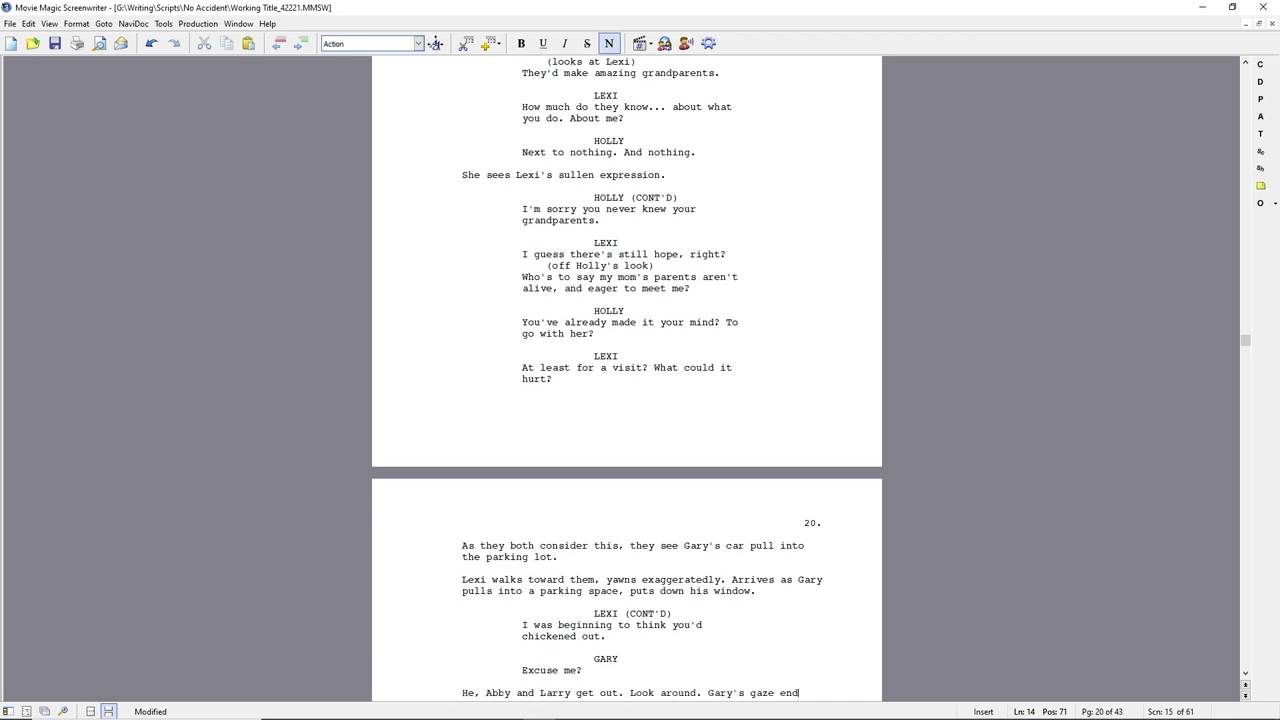
Add a continued Gary speech: "I'm sure you've been here long enough to get us signed in."
key(Tab)
text(GARY)
key(Return)
text(I'm sure you've b)
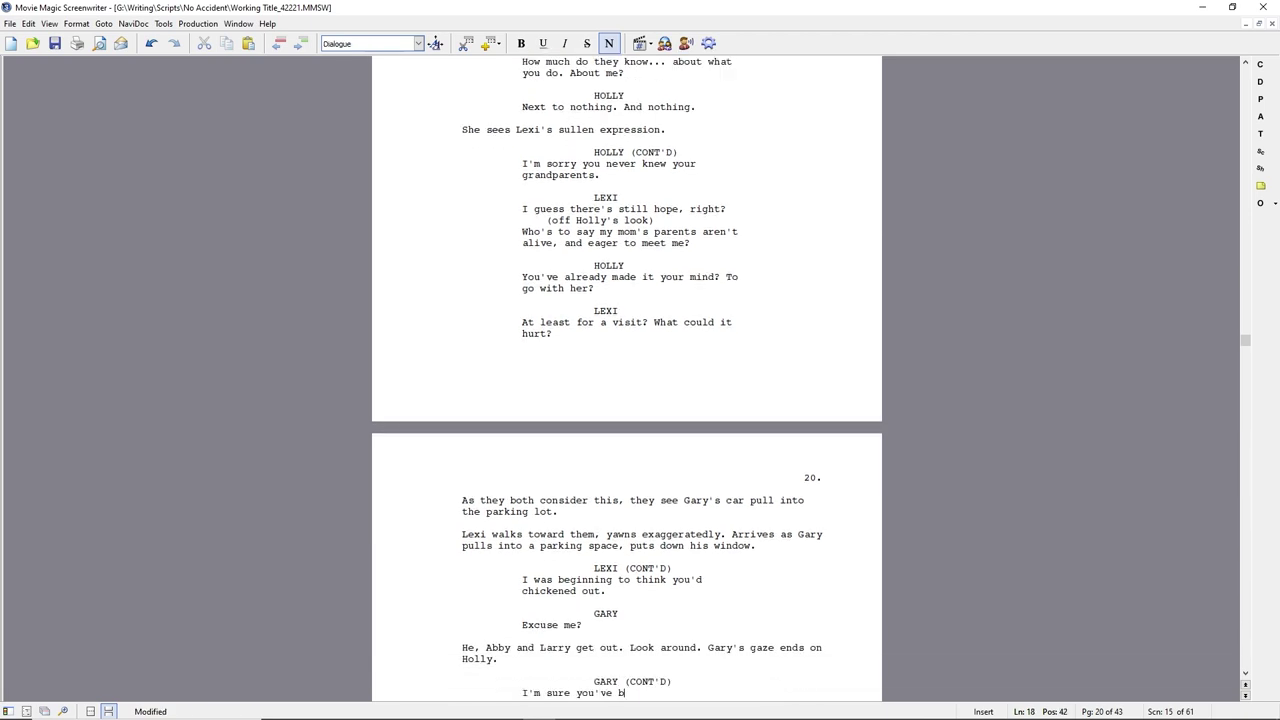
text(een here long enough to get us signed in.)
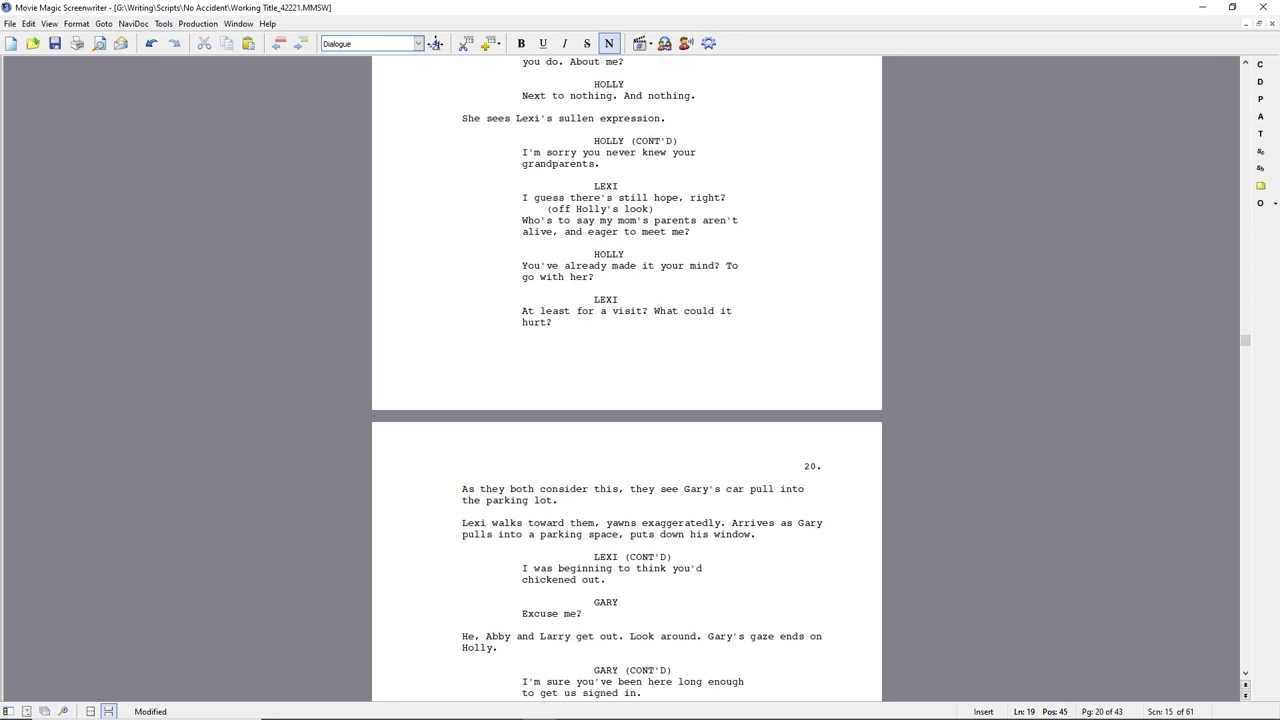
Cut Gary's dialogue about getting signed in from beneath his second cue
key(Home)
key(shift+Down)
key(shift+Down)
key(ctrl+x)
Replace Gary's "Excuse me?" with "The day I lose a go-cart race to a girl--"
key(Up)
key(Up)
key(Up)
key(Up)
key(shift+End)
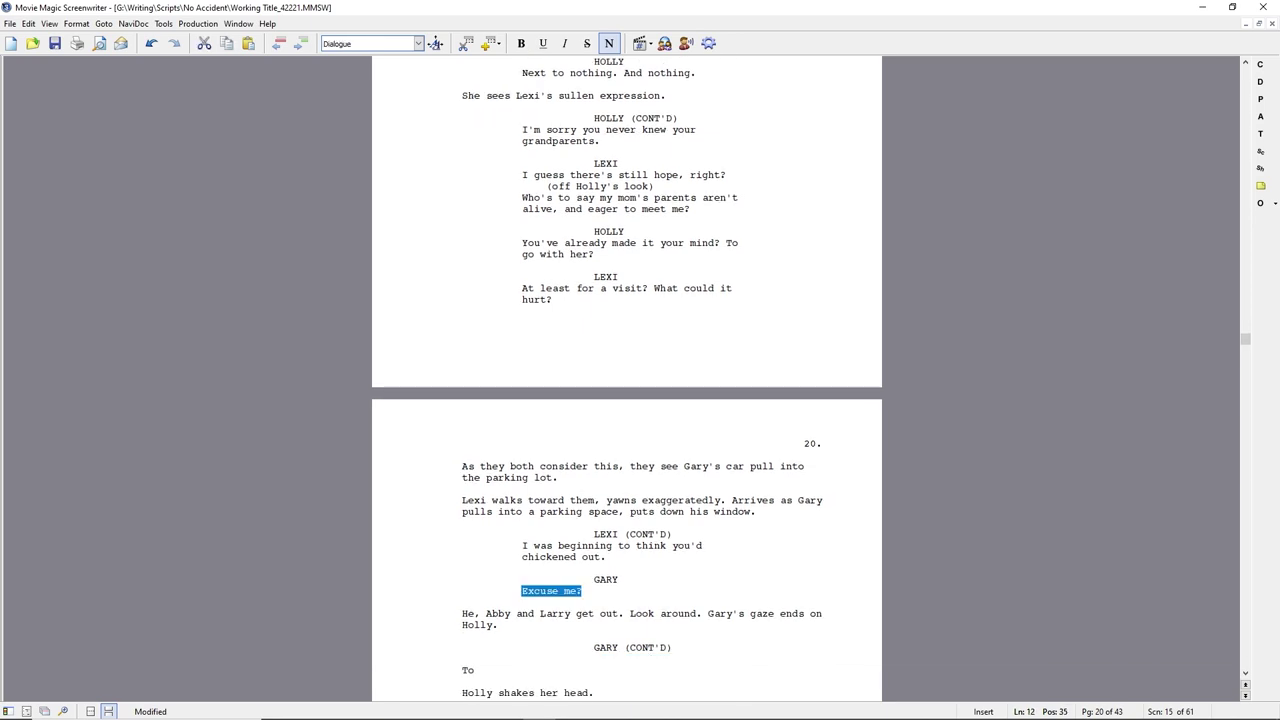
text(The day I lose a go-cart race to )
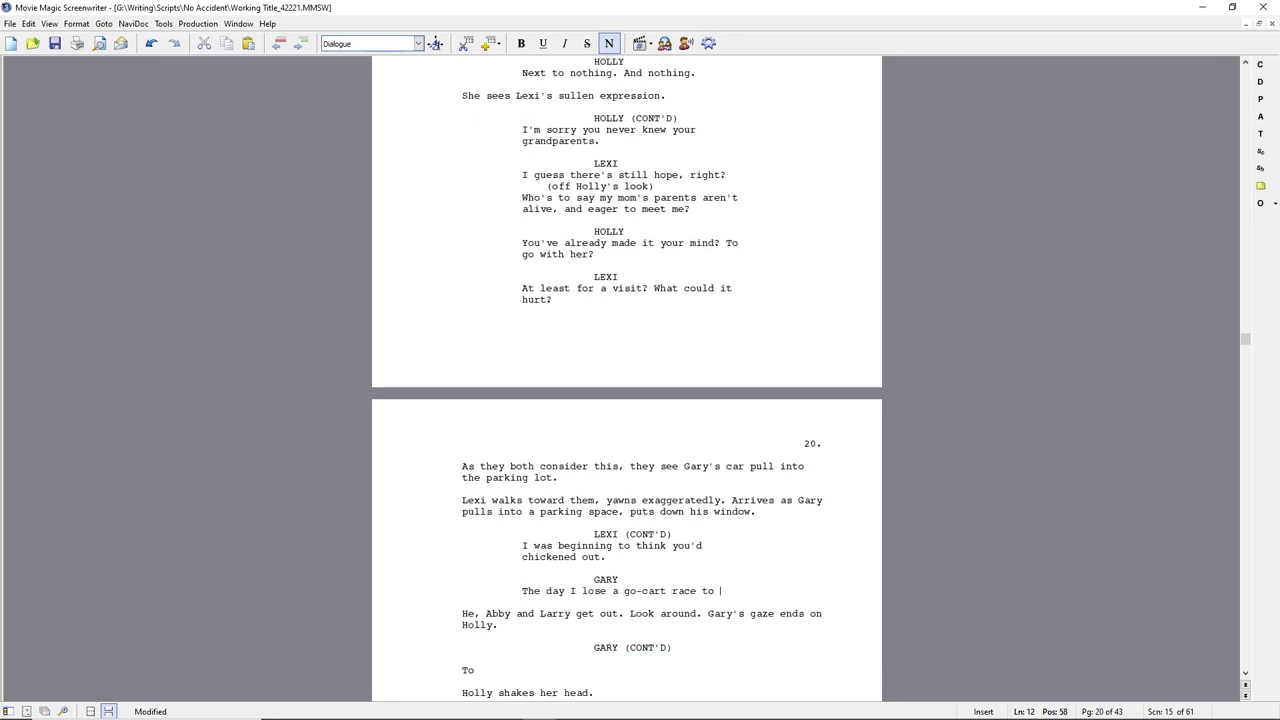
text(a girl-- ()
key(BackSpace)
Continue Gary's speech with the parenthetical "(to Holly)" and the dialogue "--no matter how old, is the day"
text((to Hollyy--)
key(BackSpace)
key(BackSpace)
key(Return)
text(--of any age, is the day)
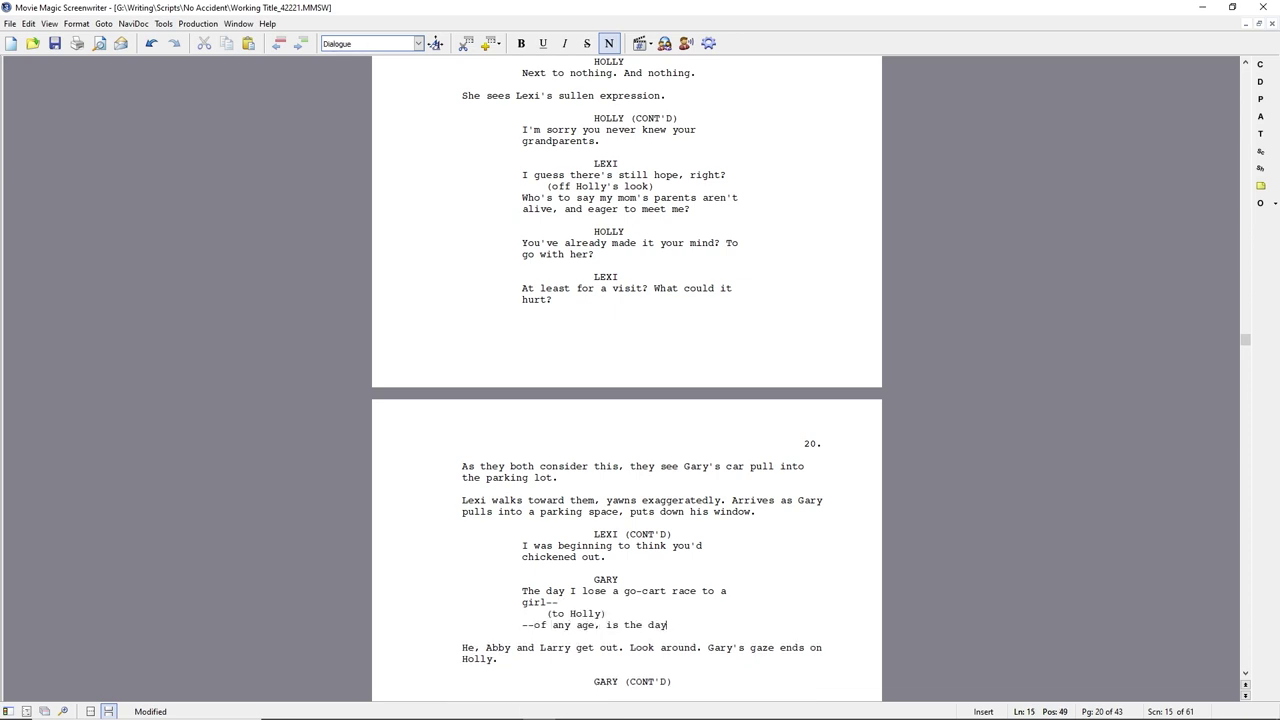
drag(534, 625, 594, 625)
text(no matter how old)
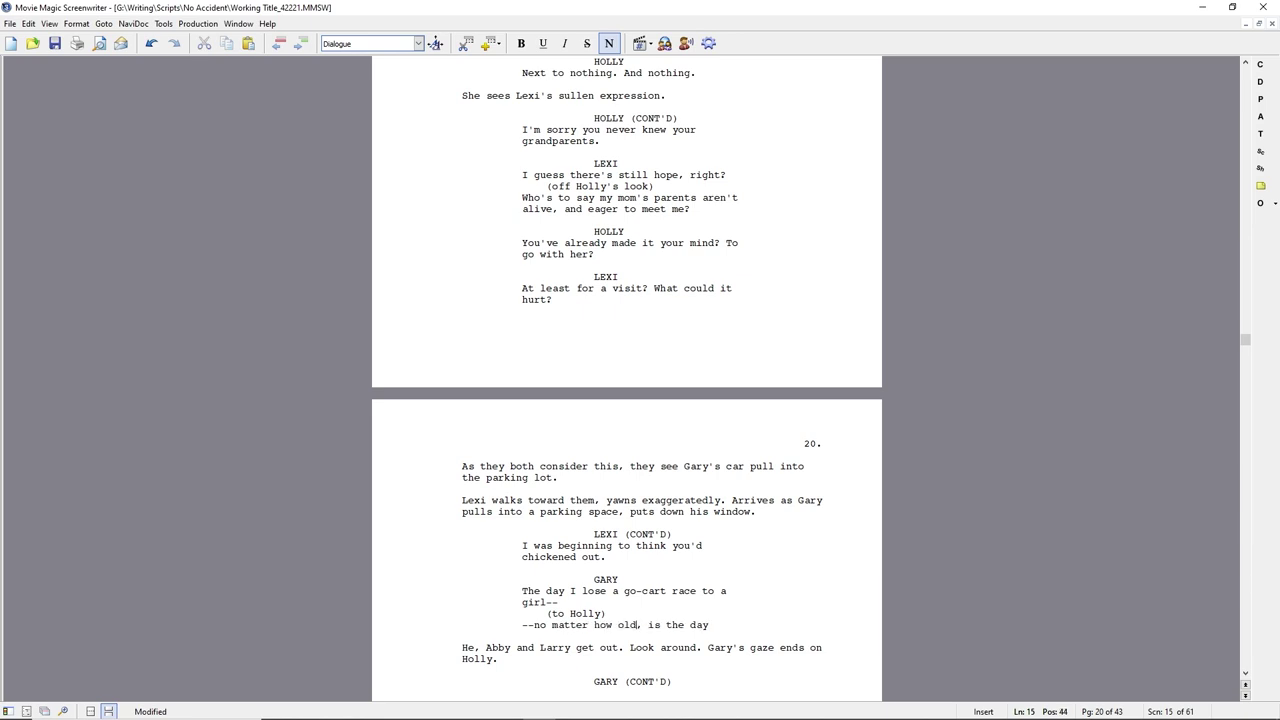
Change the opening of Lexi's "chickened out" line to "We were"
click(546, 591)
drag(522, 546, 557, 546)
text(We were)
click(546, 591)
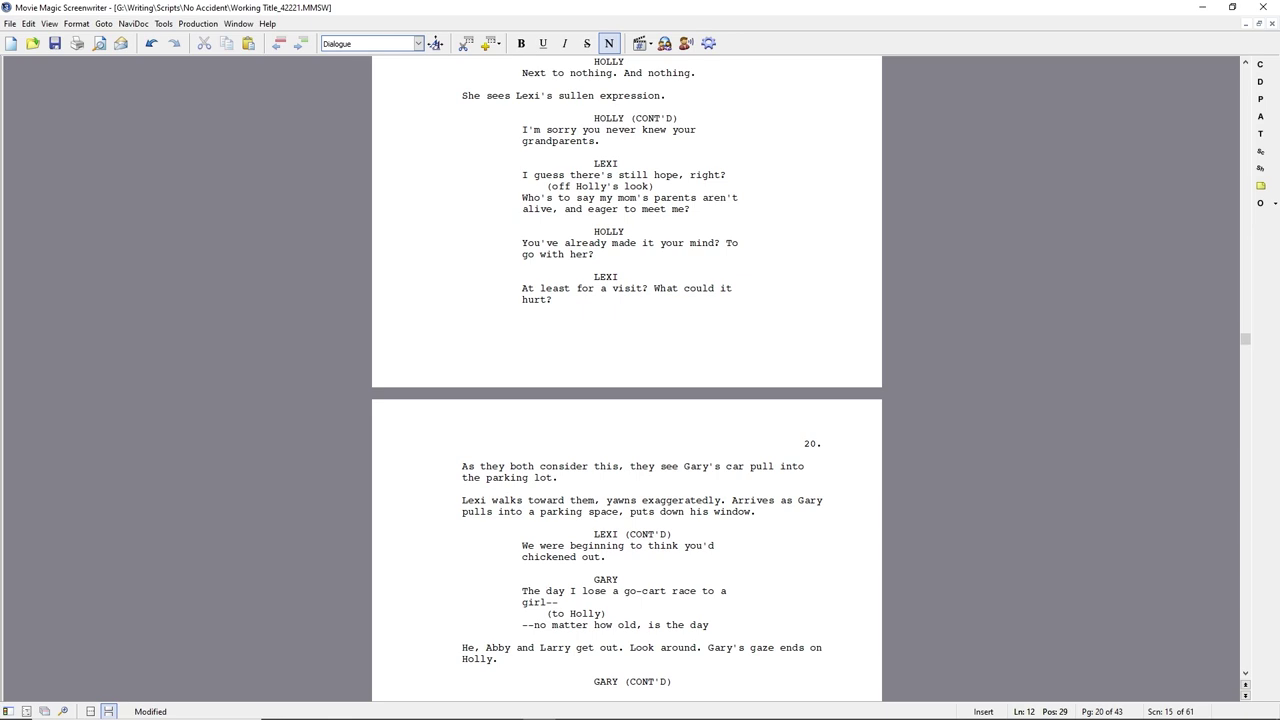
Insert an action line starting "Gary gets out, as do" between Lexi's "chickened out" line and Gary's cue
key(Up)
key(Up)
key(End)
key(Return)
text(Gary gets out, as do La)
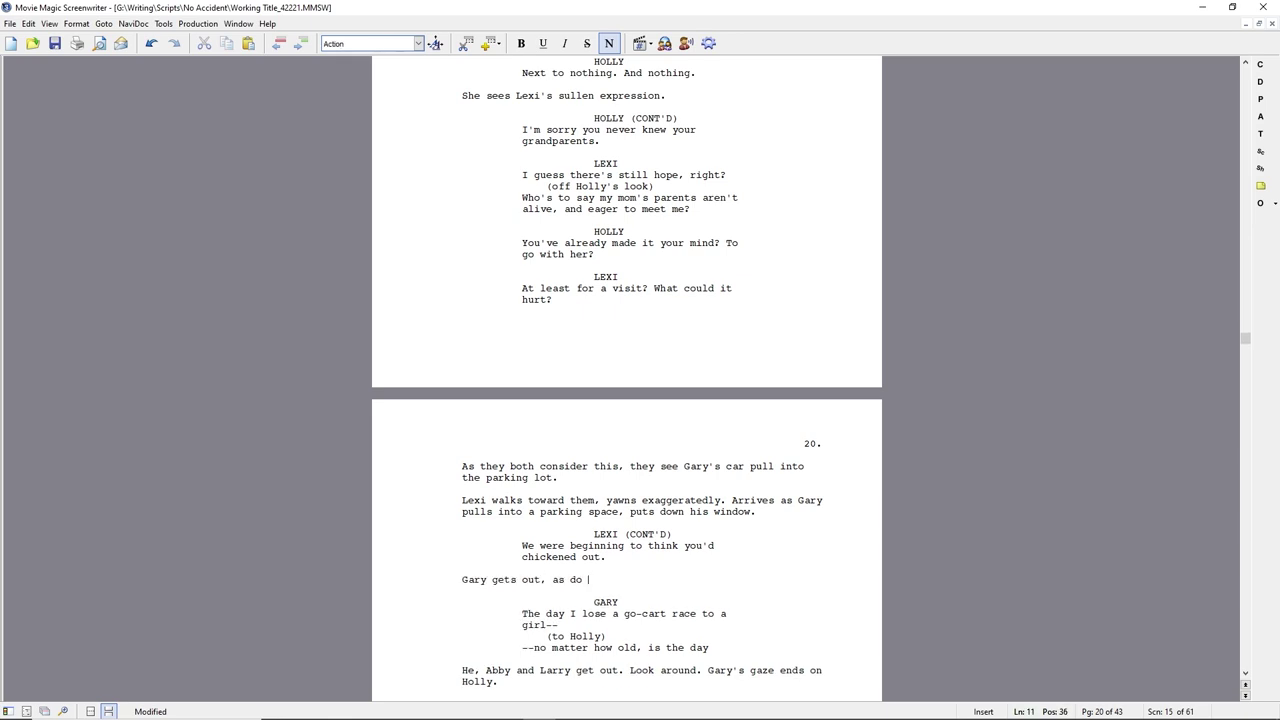